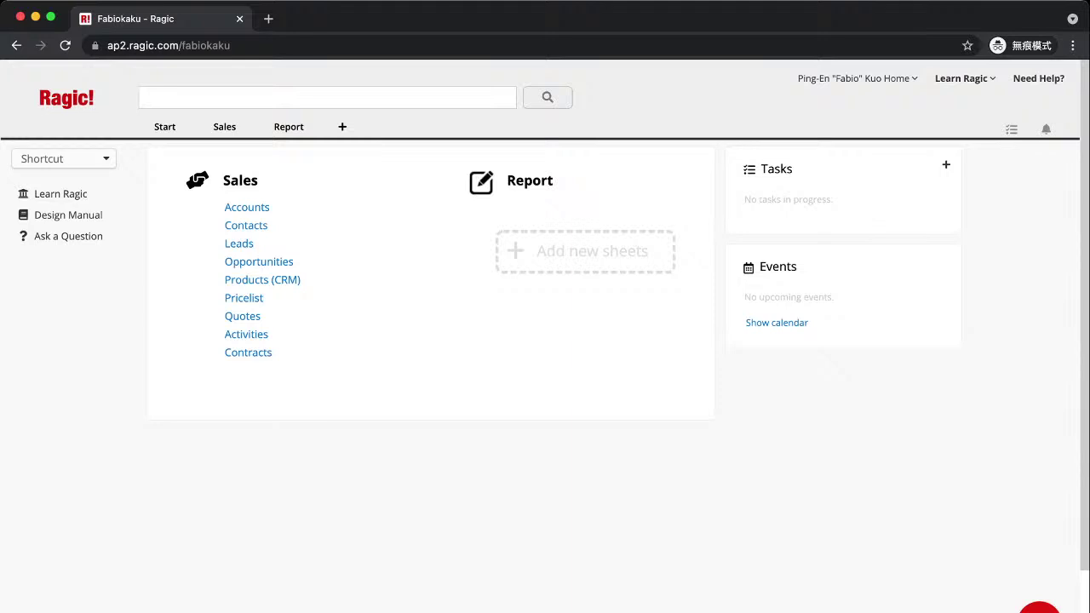
Open Account Setup from the Start tab to show the user list with their groups.
{"action": "key", "text": "super+Tab"}
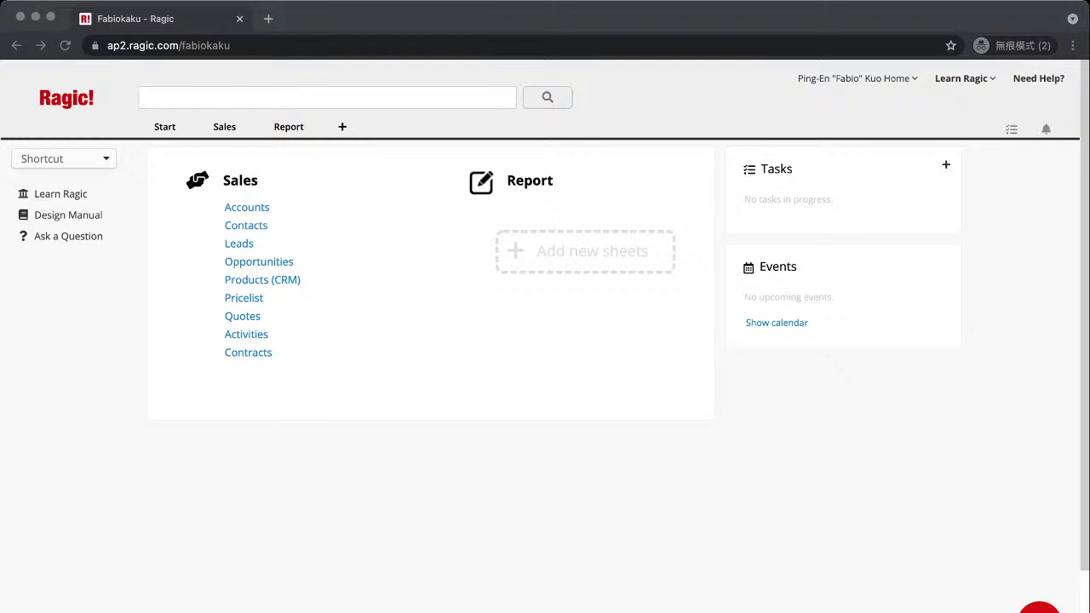
{"action": "key", "text": "super+Tab"}
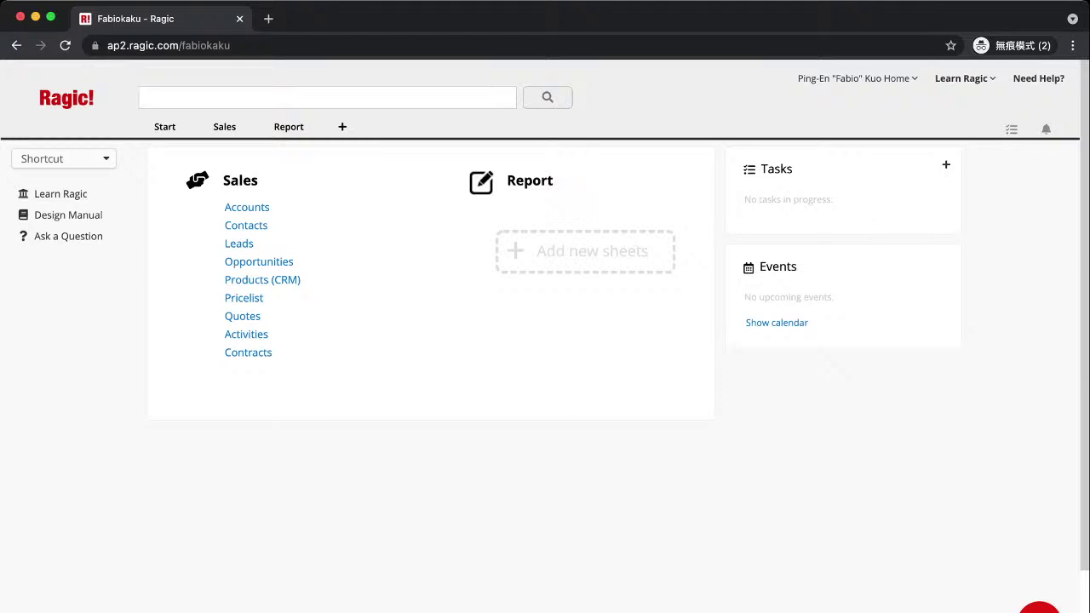
{"action": "mouse_move", "coordinate": [164, 126]}
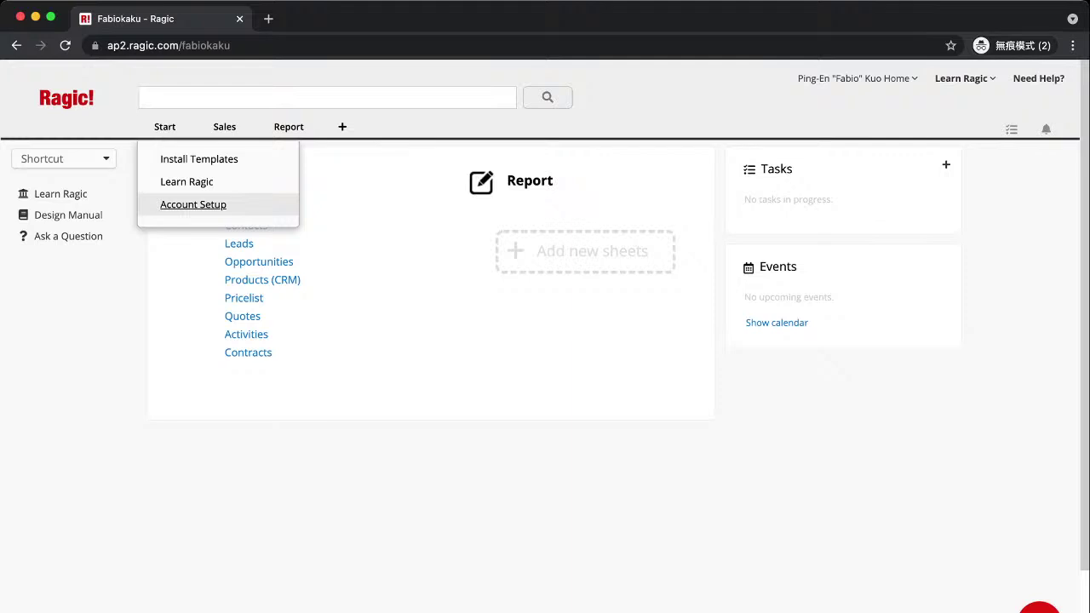
{"action": "left_click", "coordinate": [238, 206]}
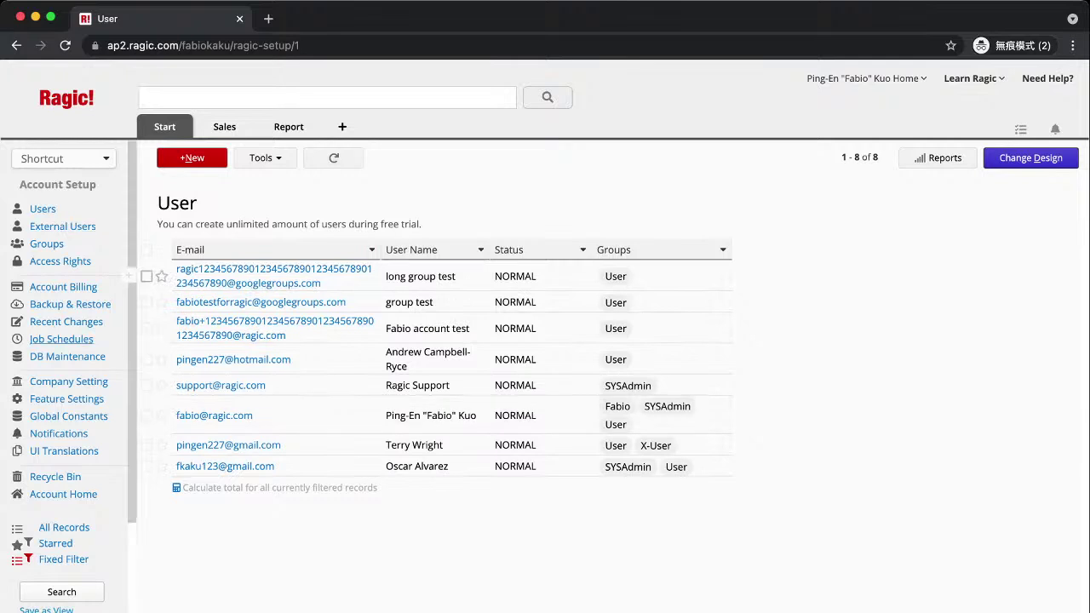
Show the Groups page listing the 13 groups, such as Sales, Accounting, HR and SYSAdmin.
{"action": "left_click", "coordinate": [47, 244]}
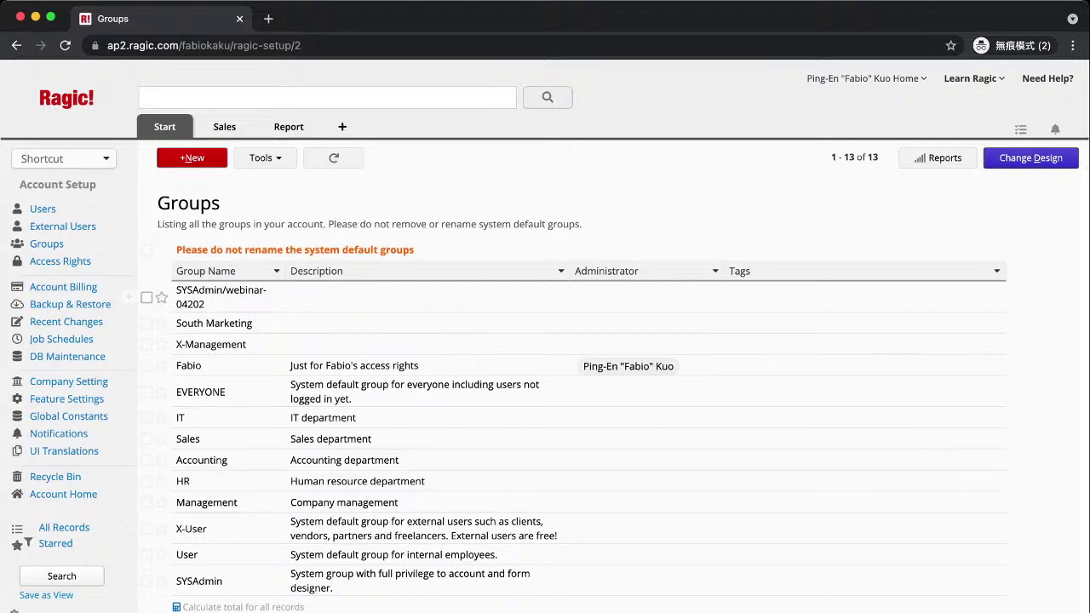
{"action": "mouse_move", "coordinate": [225, 126]}
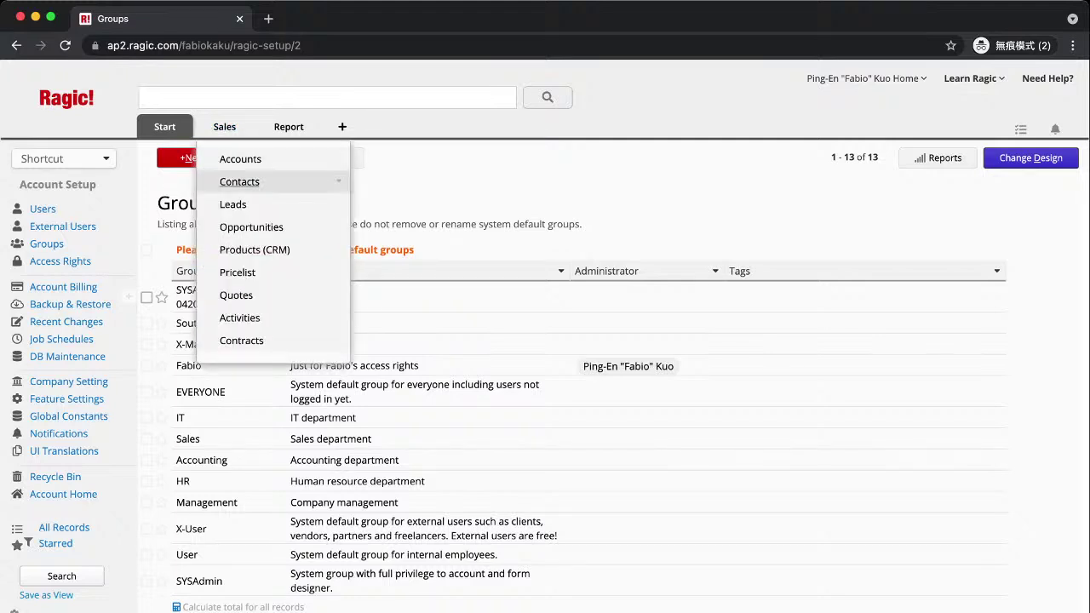
Open the Contacts sheet in design mode and view its Form Settings access rights per group.
{"action": "left_click", "coordinate": [238, 179]}
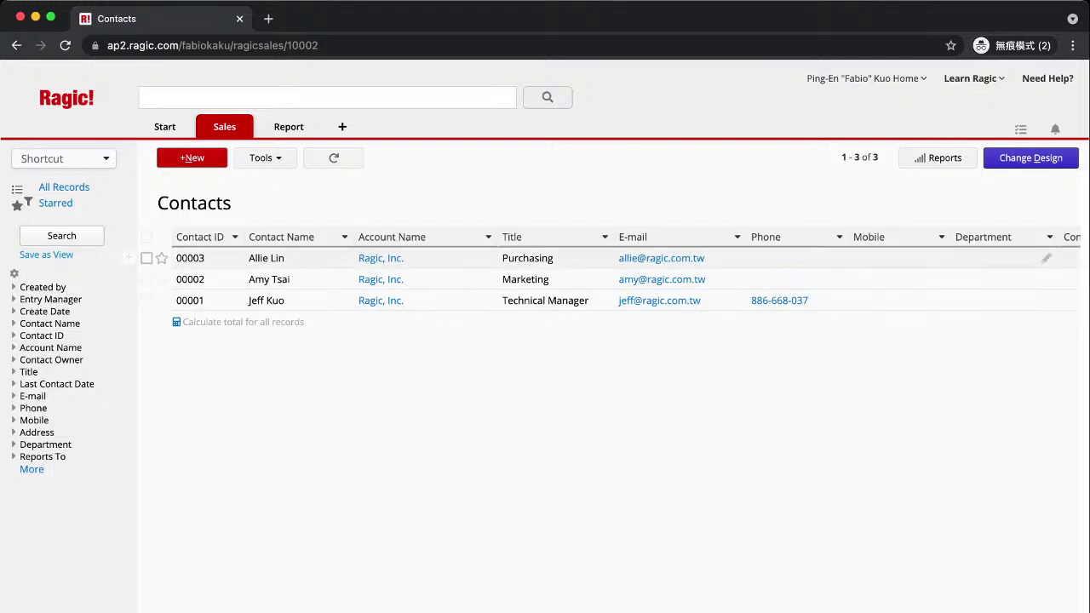
{"action": "left_click", "coordinate": [1031, 158]}
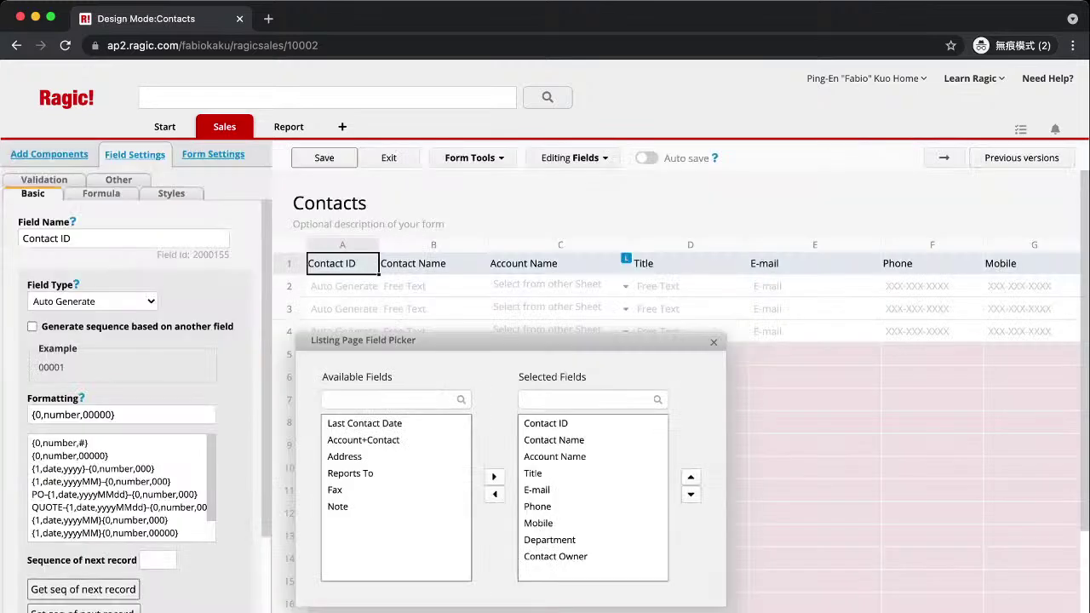
{"action": "key", "text": "Escape"}
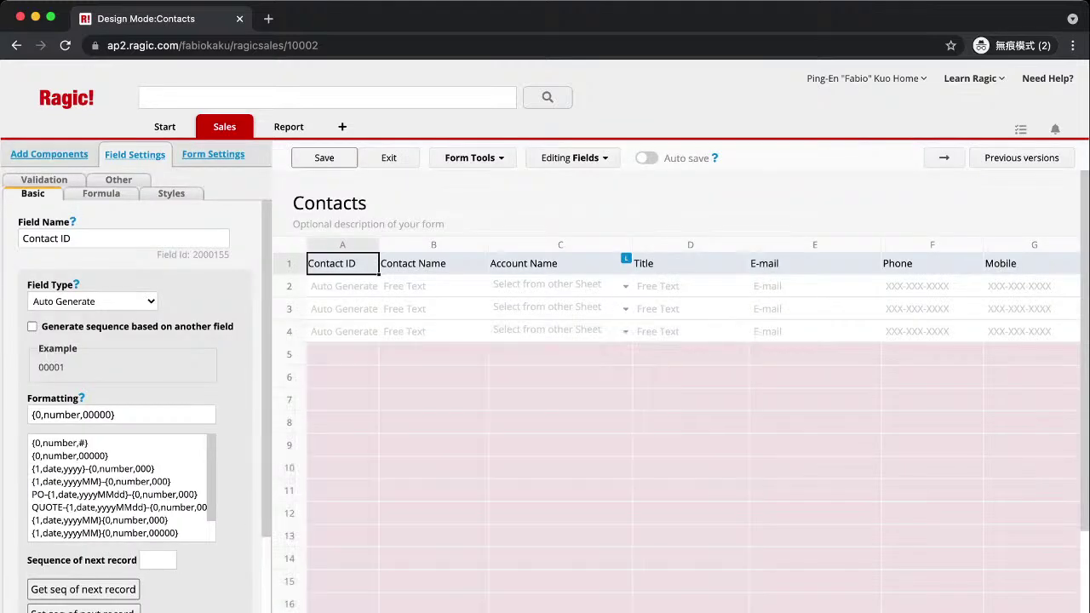
{"action": "left_click", "coordinate": [213, 154]}
{"action": "scroll", "coordinate": [141, 406], "scroll_direction": "down", "scroll_amount": 1}
{"action": "scroll", "coordinate": [140, 406], "scroll_direction": "up", "scroll_amount": 1}
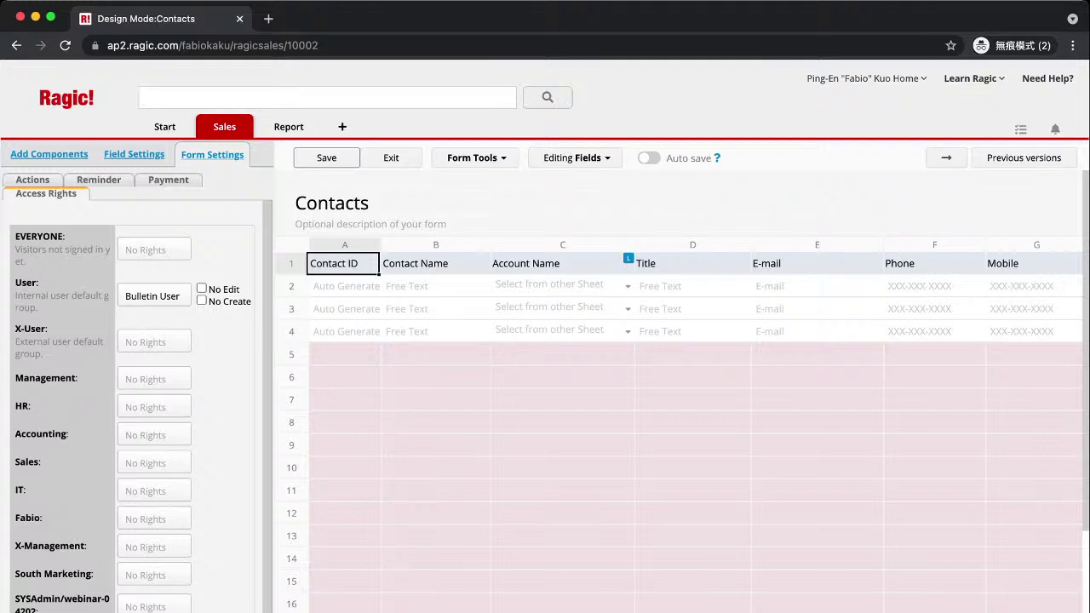
Set the User group to No Rights and the Sales group to Bulletin User on Contacts.
{"action": "left_click", "coordinate": [152, 296]}
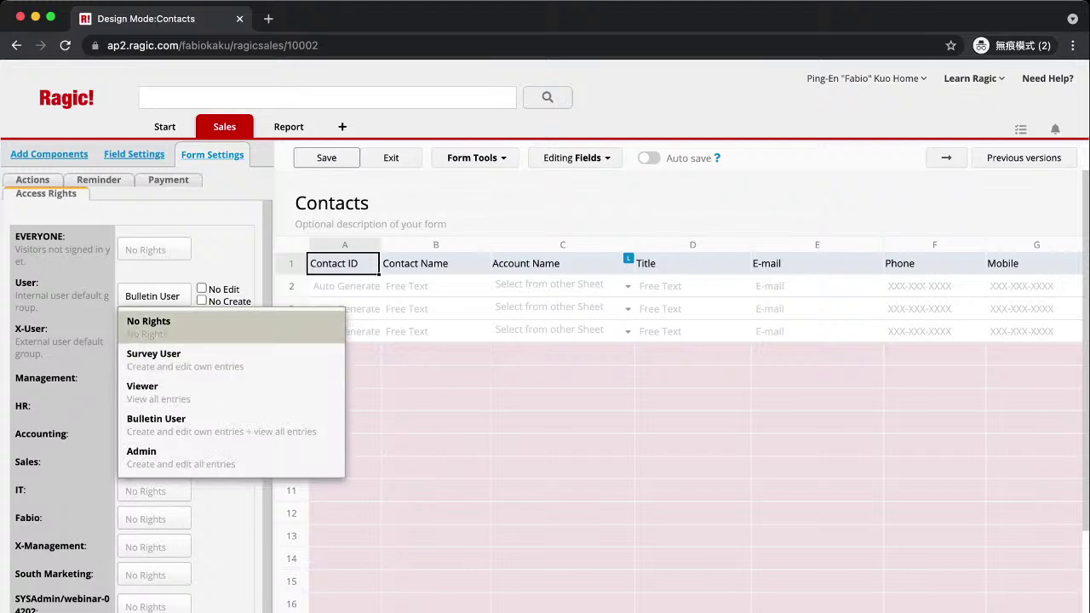
{"action": "left_click", "coordinate": [146, 330]}
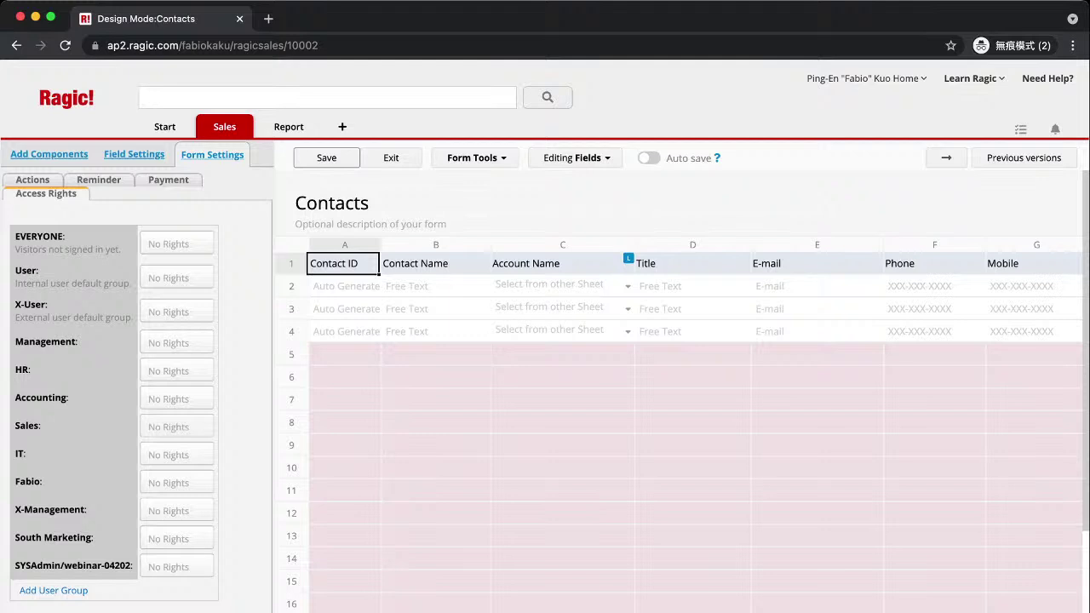
{"action": "left_click", "coordinate": [176, 427]}
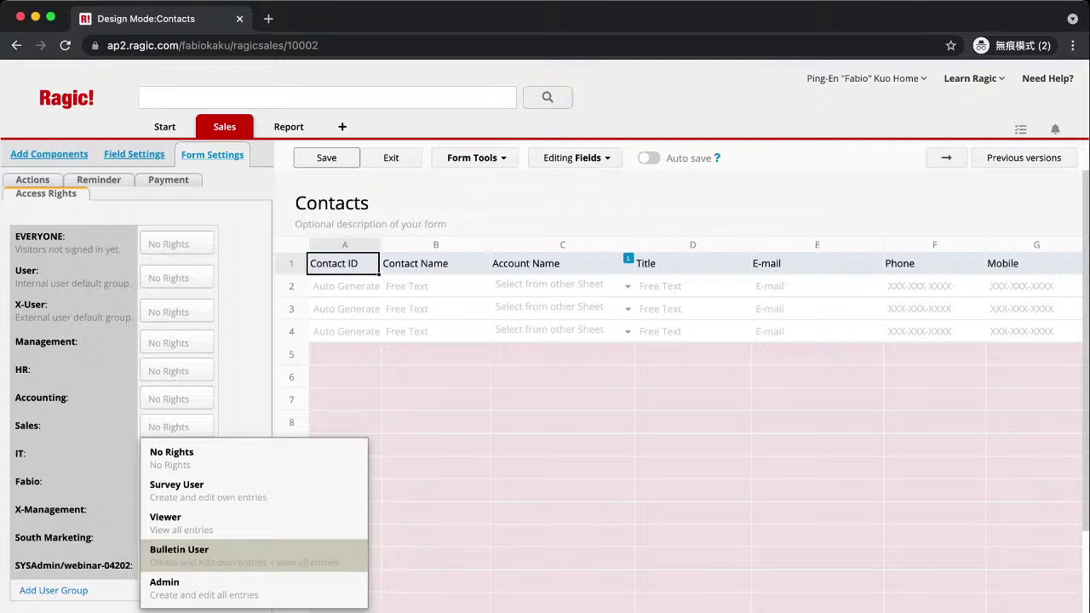
{"action": "left_click", "coordinate": [179, 553]}
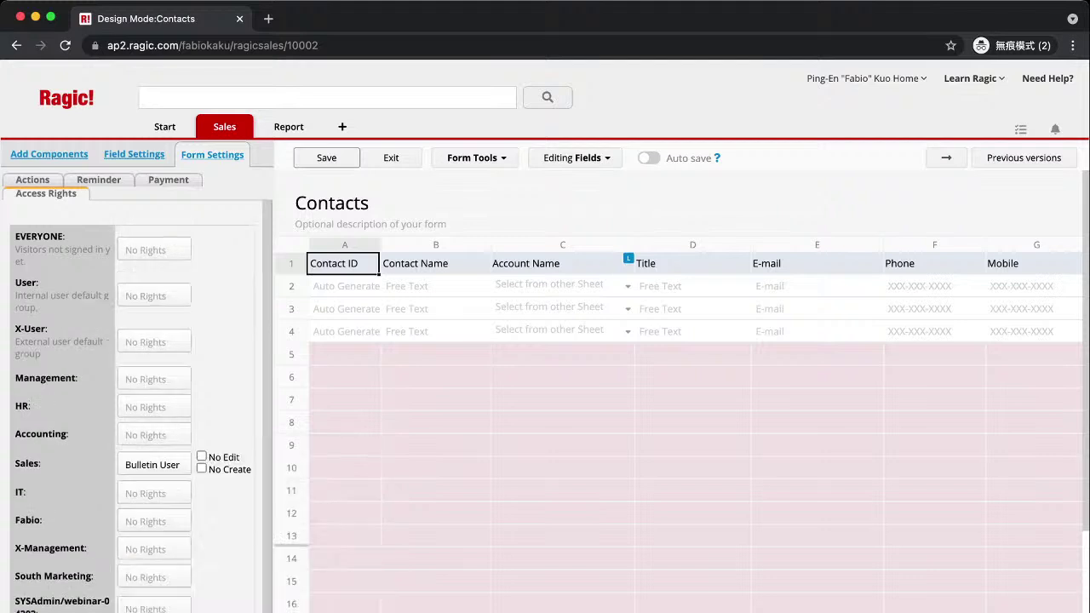
{"action": "scroll", "coordinate": [137, 409], "scroll_direction": "down", "scroll_amount": 1}
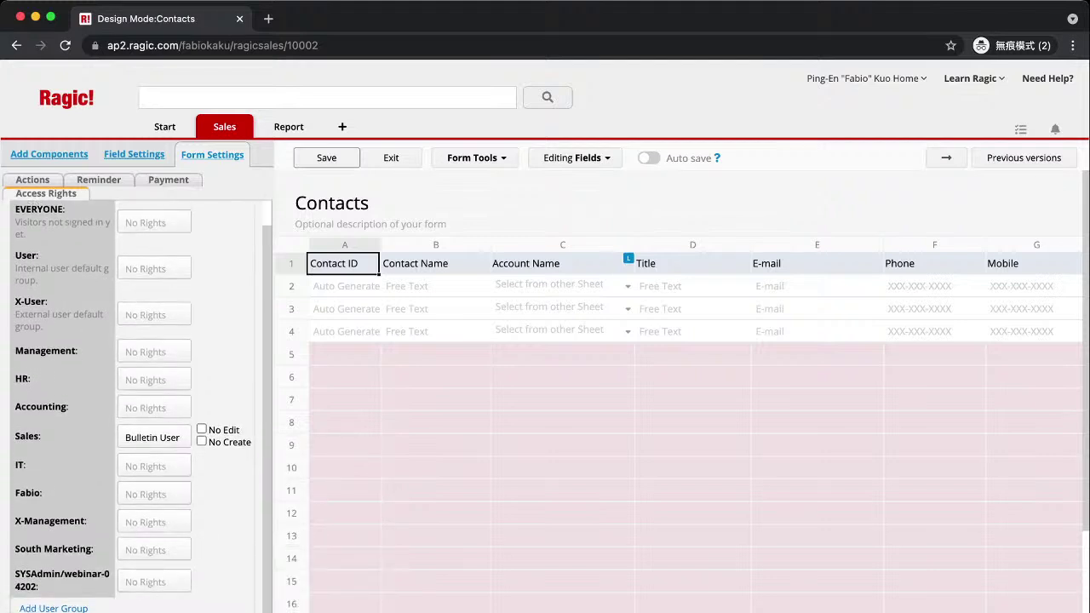
Give the Management group Survey User rights on the Contacts form.
{"action": "left_click", "coordinate": [154, 352]}
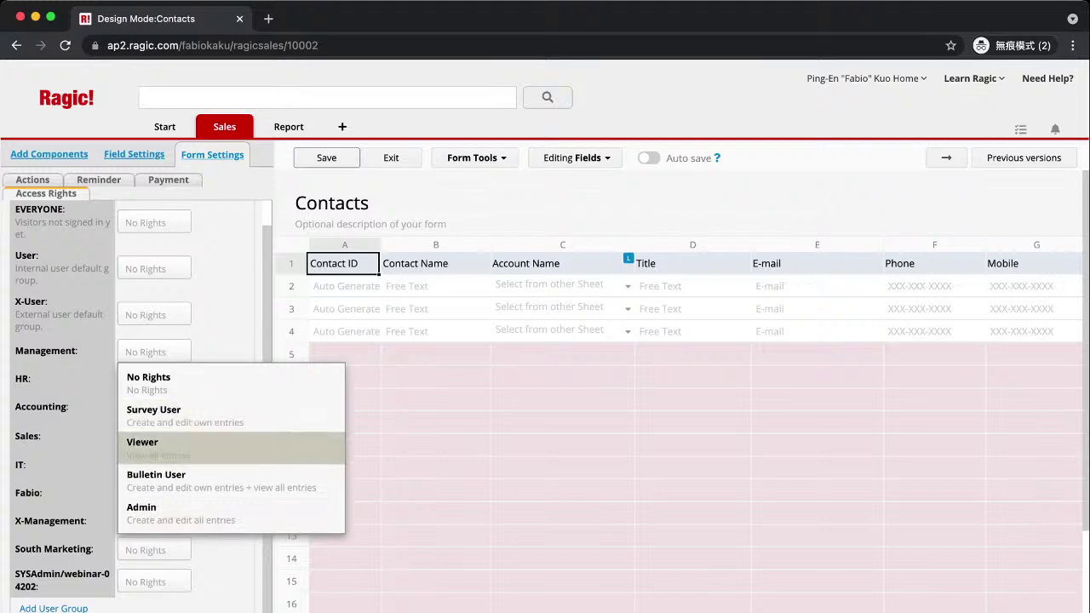
{"action": "left_click", "coordinate": [170, 415]}
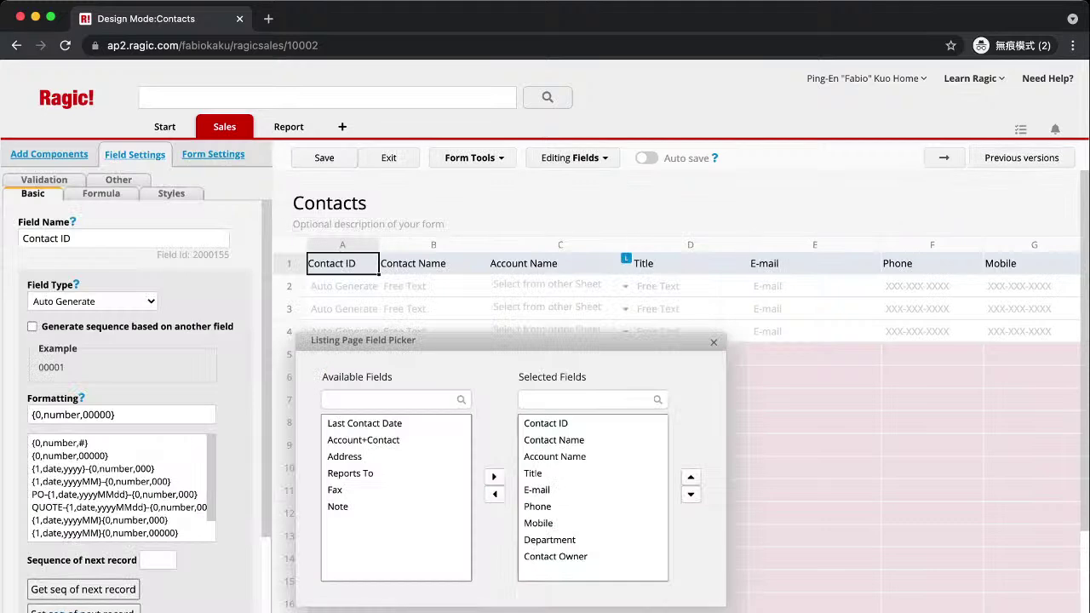
Return to the Form Settings access rights list for the Contacts form.
{"action": "left_click", "coordinate": [213, 154]}
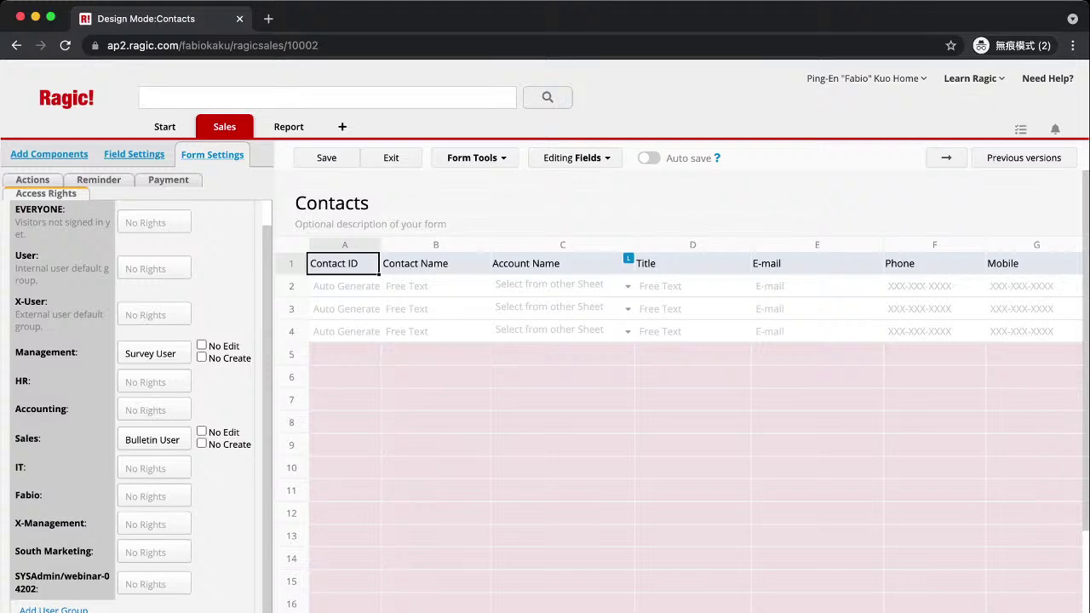
Save the Contacts design, view the saved records, then reopen the sheet in design mode.
{"action": "left_click", "coordinate": [946, 158]}
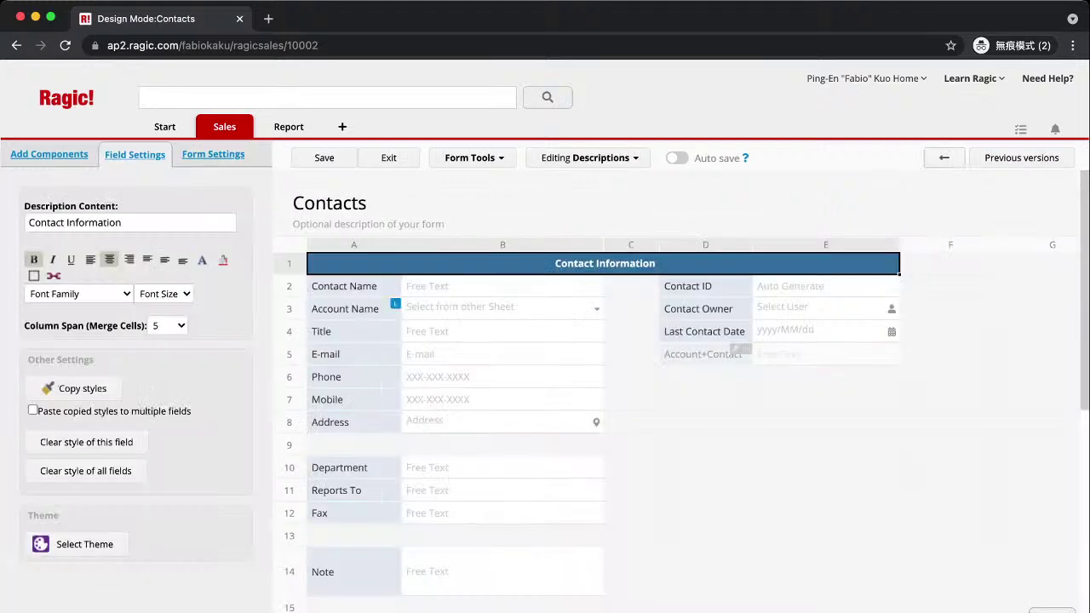
{"action": "left_click", "coordinate": [324, 157]}
{"action": "left_click", "coordinate": [388, 157]}
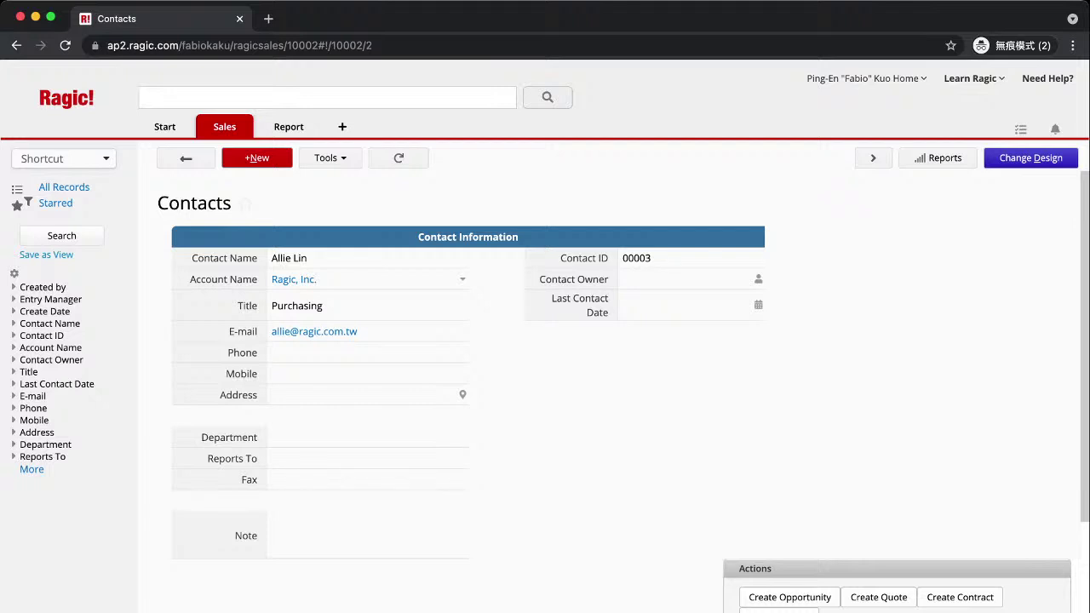
{"action": "left_click", "coordinate": [1030, 157]}
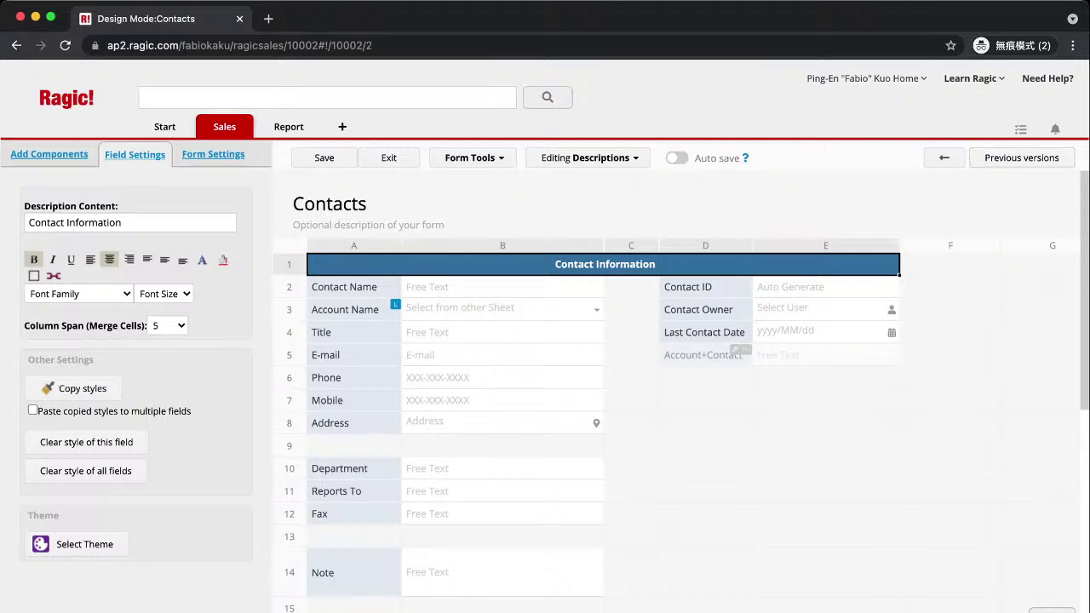
{"action": "left_click", "coordinate": [469, 158]}
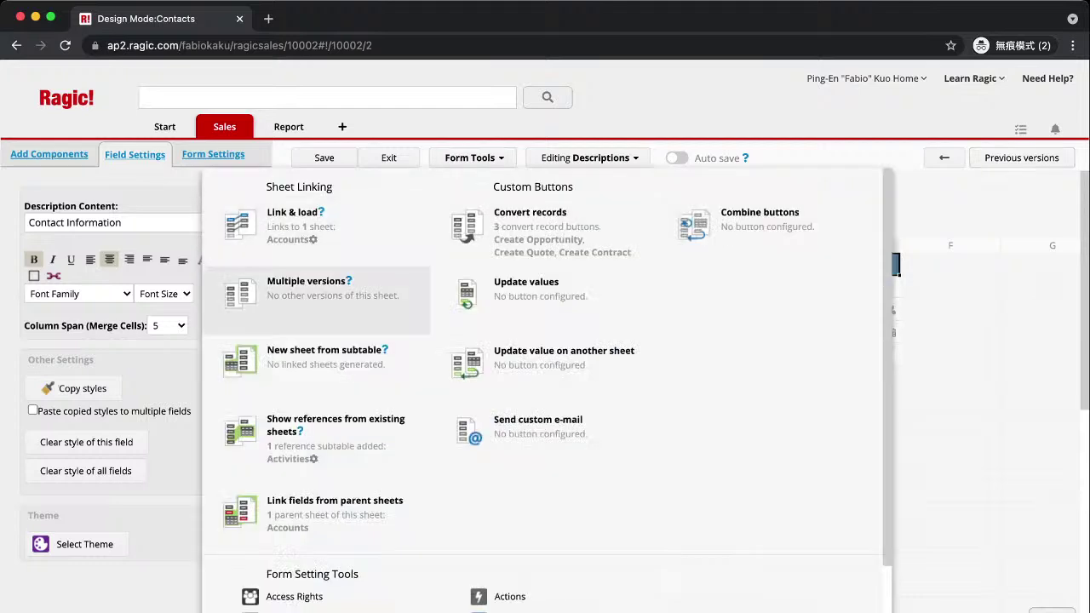
Duplicate Contacts as 'Contacts (IT Group Version)' using the same data source.
{"action": "left_click", "coordinate": [305, 281]}
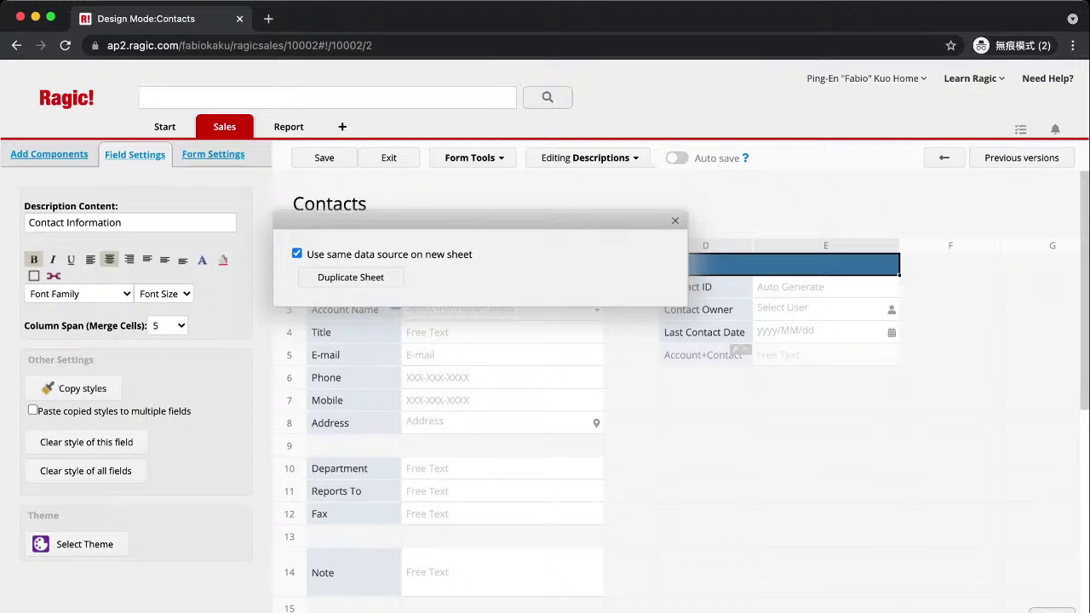
{"action": "key", "text": "Escape"}
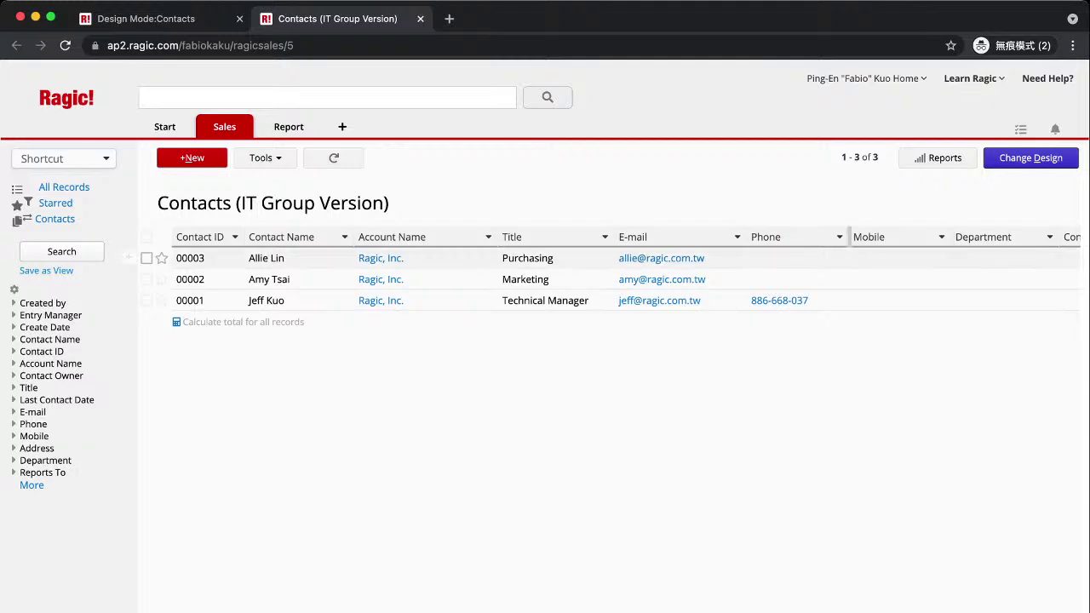
In design mode, delete the Note, Fax, Reports To and Department fields from the form.
{"action": "left_click", "coordinate": [1030, 157]}
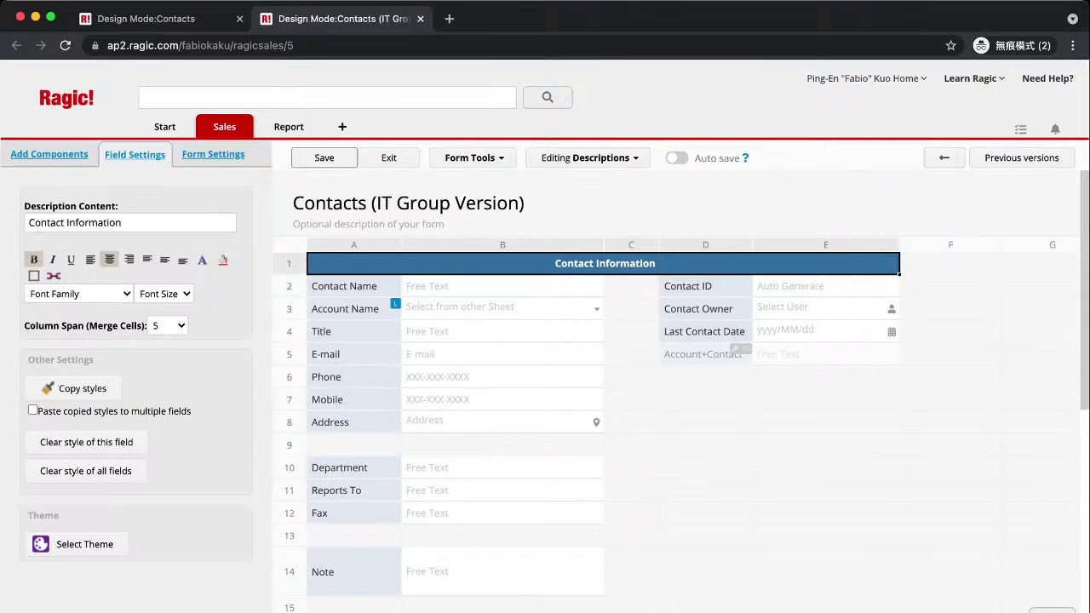
{"action": "scroll", "coordinate": [597, 383], "scroll_direction": "down", "scroll_amount": 3}
{"action": "scroll", "coordinate": [596, 383], "scroll_direction": "up", "scroll_amount": 3}
{"action": "scroll", "coordinate": [596, 383], "scroll_direction": "down", "scroll_amount": 5}
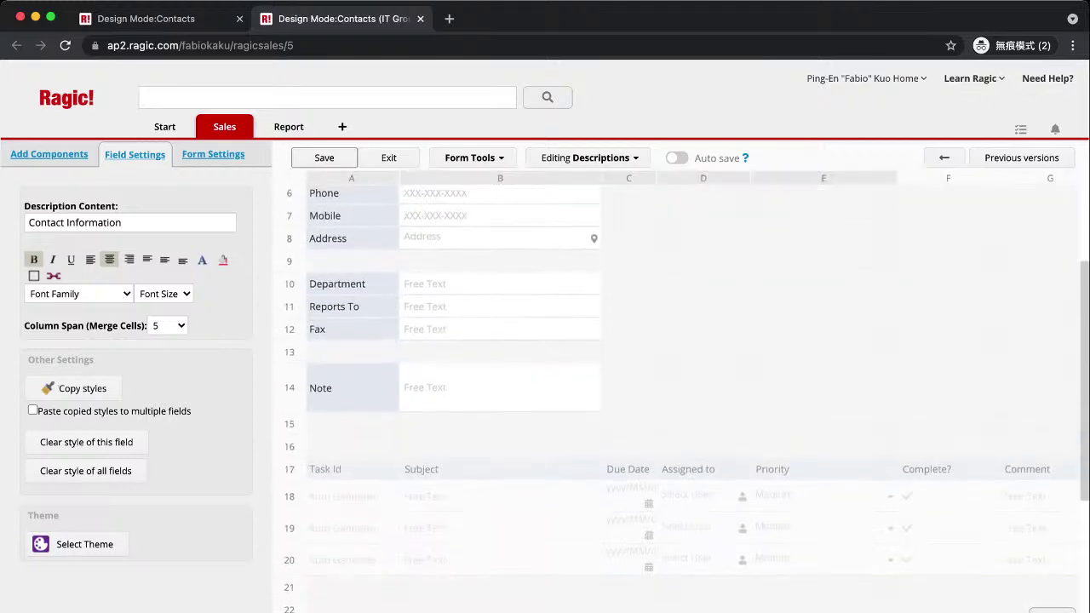
{"action": "scroll", "coordinate": [596, 383], "scroll_direction": "up", "scroll_amount": 1}
{"action": "left_click", "coordinate": [351, 451]}
{"action": "key", "text": "BackSpace"}
{"action": "left_click", "coordinate": [351, 415]}
{"action": "left_click", "coordinate": [352, 392]}
{"action": "key", "text": "BackSpace"}
{"action": "left_click", "coordinate": [352, 369]}
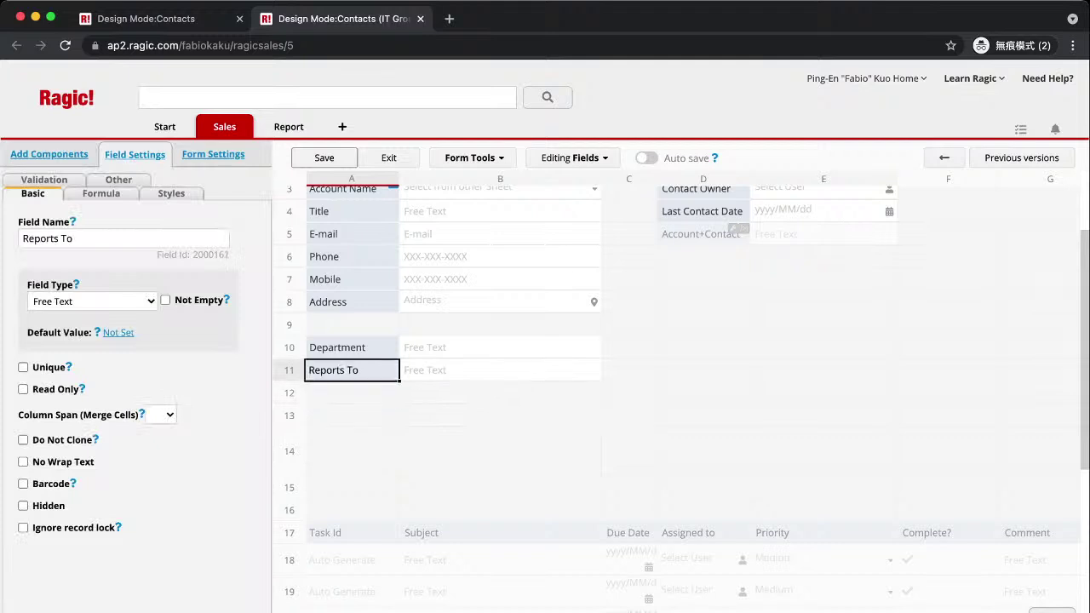
{"action": "key", "text": "BackSpace"}
{"action": "left_click", "coordinate": [352, 347]}
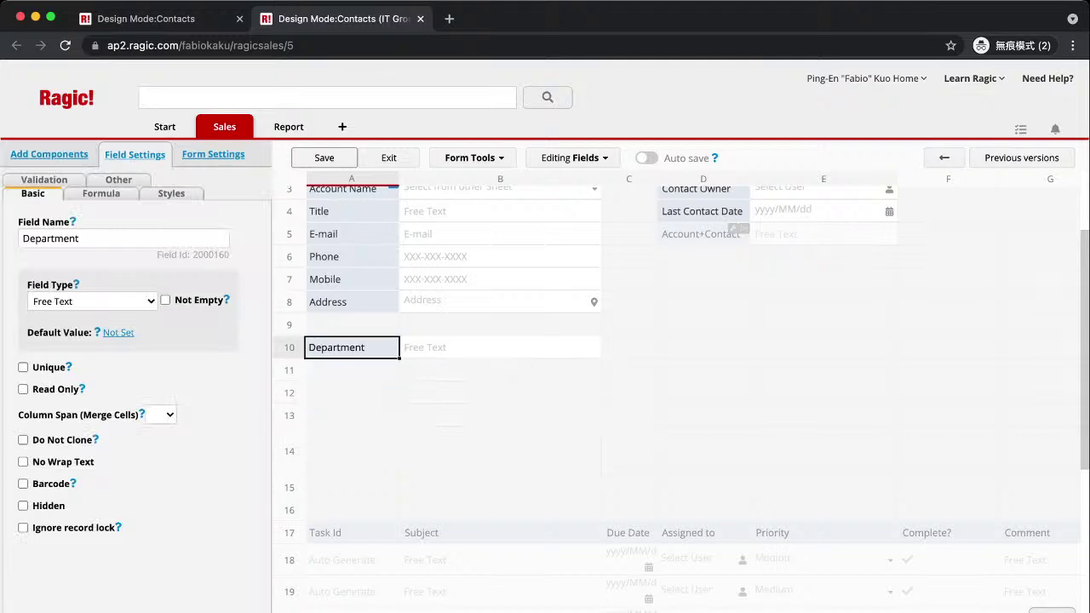
{"action": "key", "text": "BackSpace"}
{"action": "left_click", "coordinate": [351, 324]}
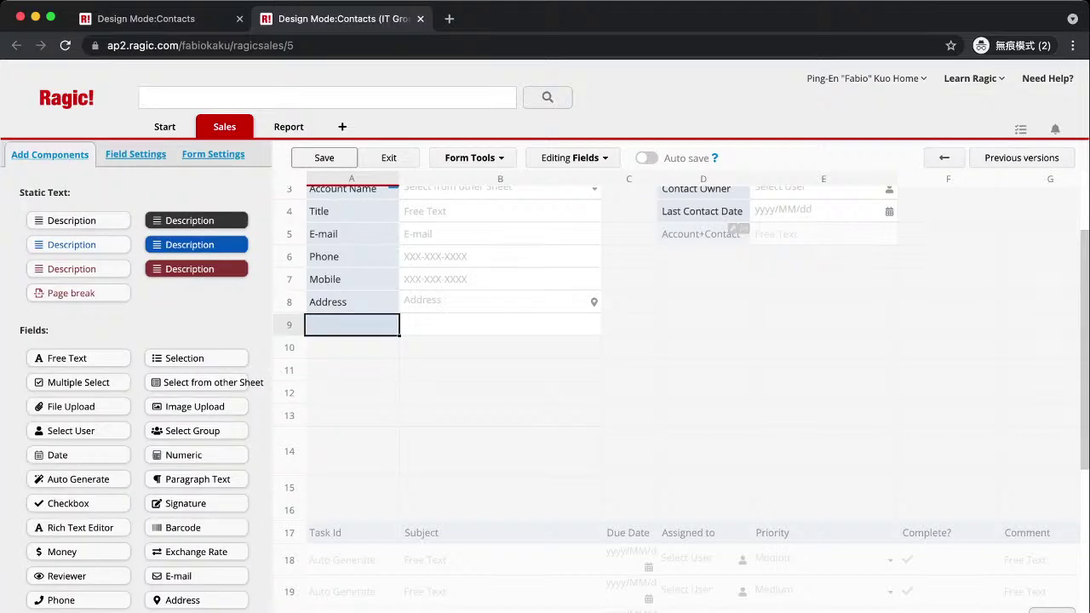
{"action": "left_click", "coordinate": [352, 302]}
Save the trimmed form design and reopen it in design mode.
{"action": "left_click", "coordinate": [324, 158]}
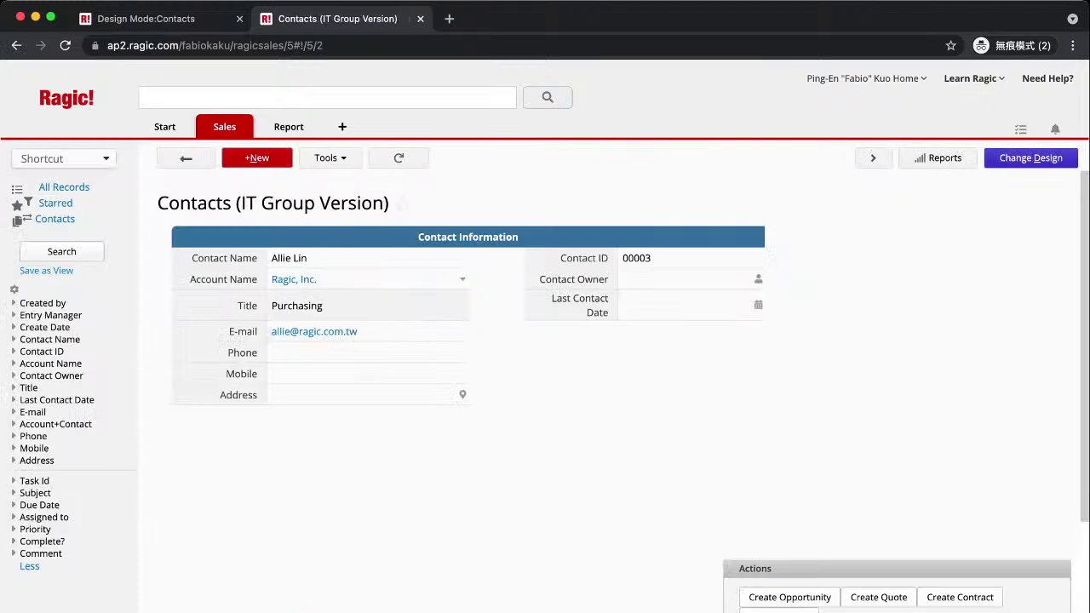
{"action": "left_click_drag", "start_coordinate": [198, 203], "coordinate": [232, 203]}
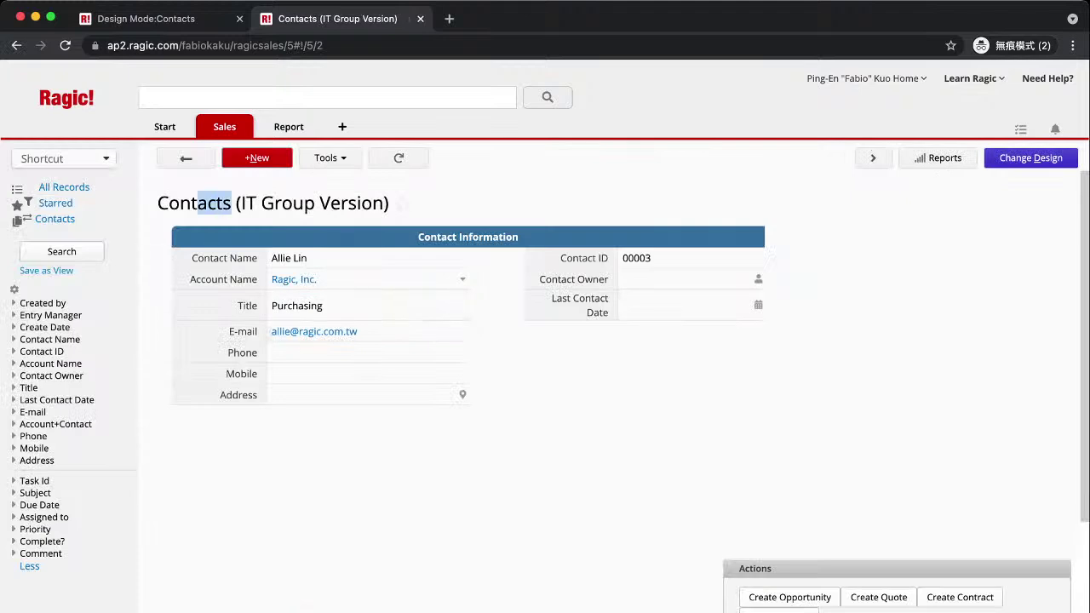
{"action": "left_click", "coordinate": [1030, 158]}
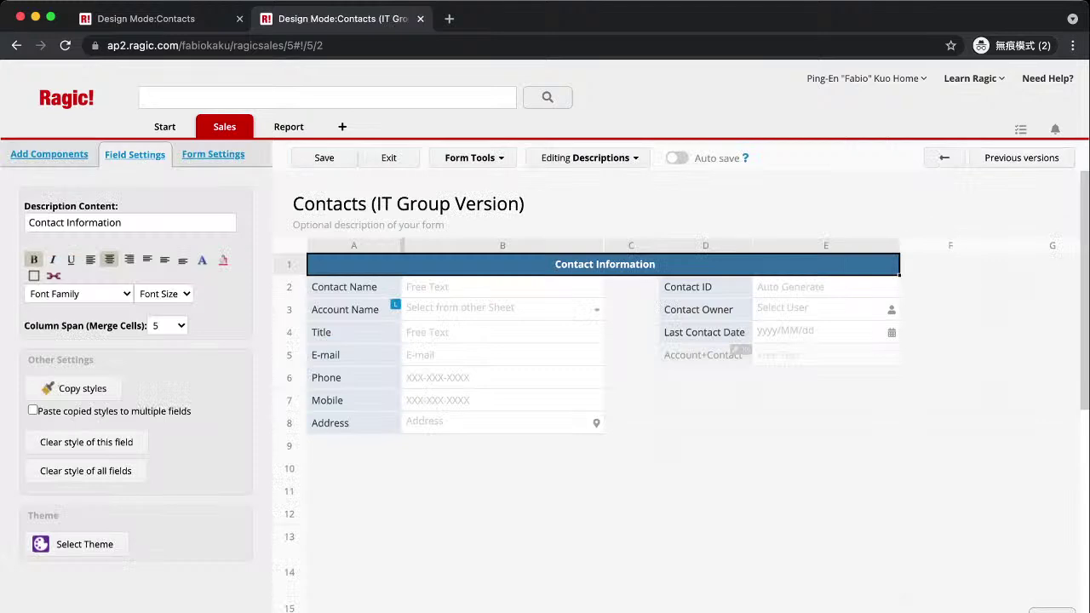
Set Management and Sales to No Rights and give the IT group Viewer rights.
{"action": "left_click", "coordinate": [213, 154]}
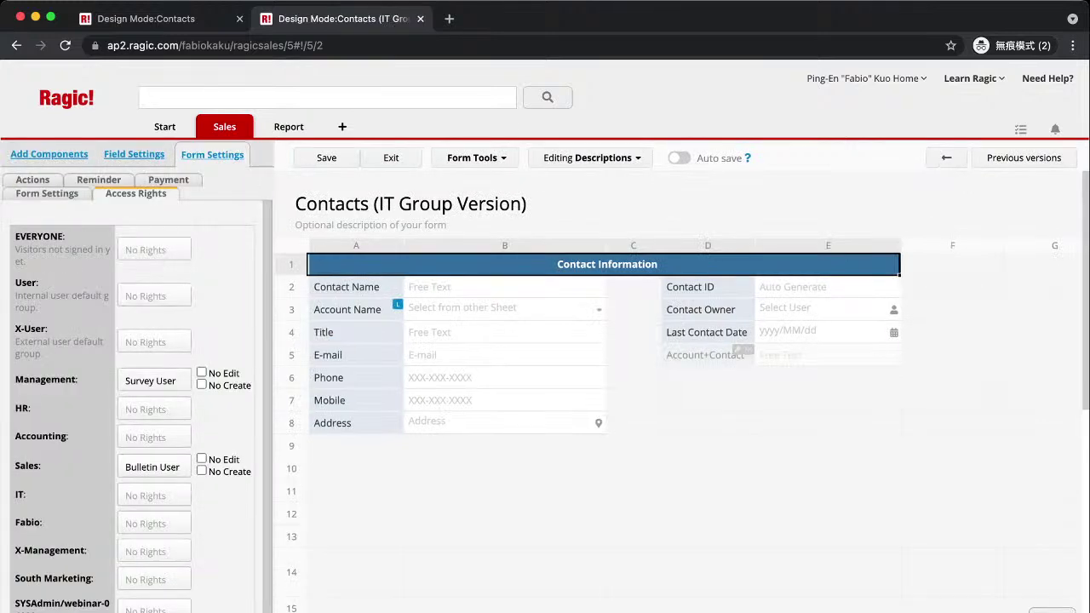
{"action": "left_click", "coordinate": [150, 381]}
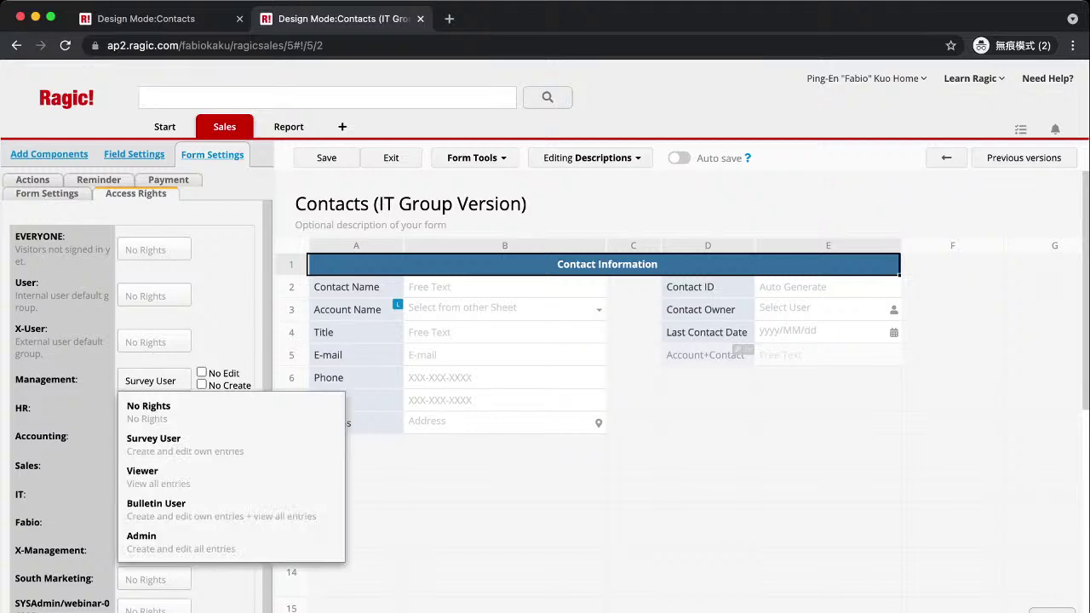
{"action": "left_click", "coordinate": [148, 406]}
{"action": "left_click", "coordinate": [151, 465]}
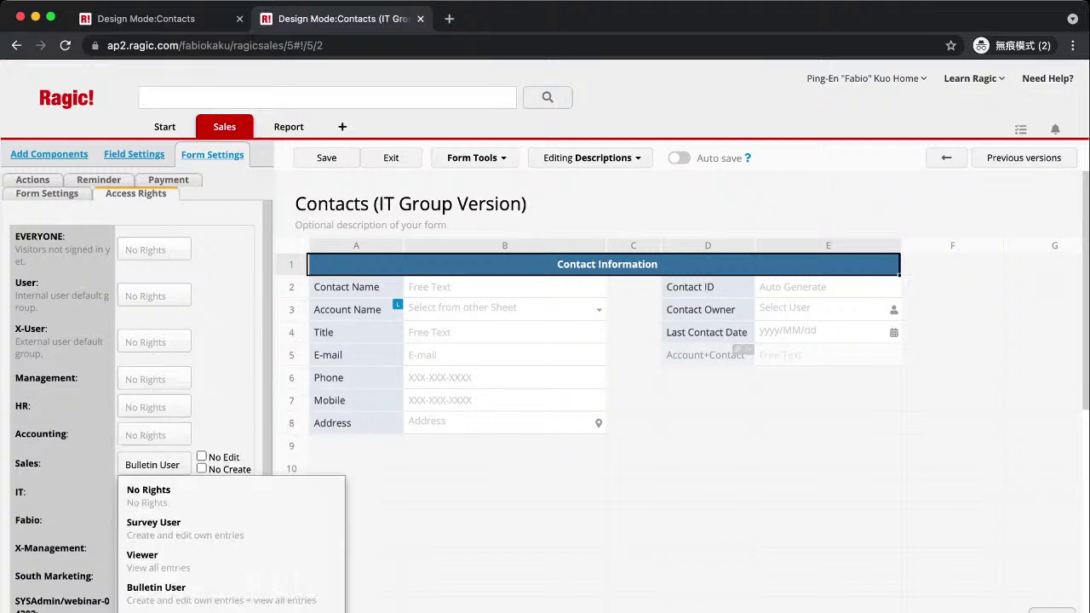
{"action": "left_click", "coordinate": [148, 492]}
{"action": "left_click", "coordinate": [177, 454]}
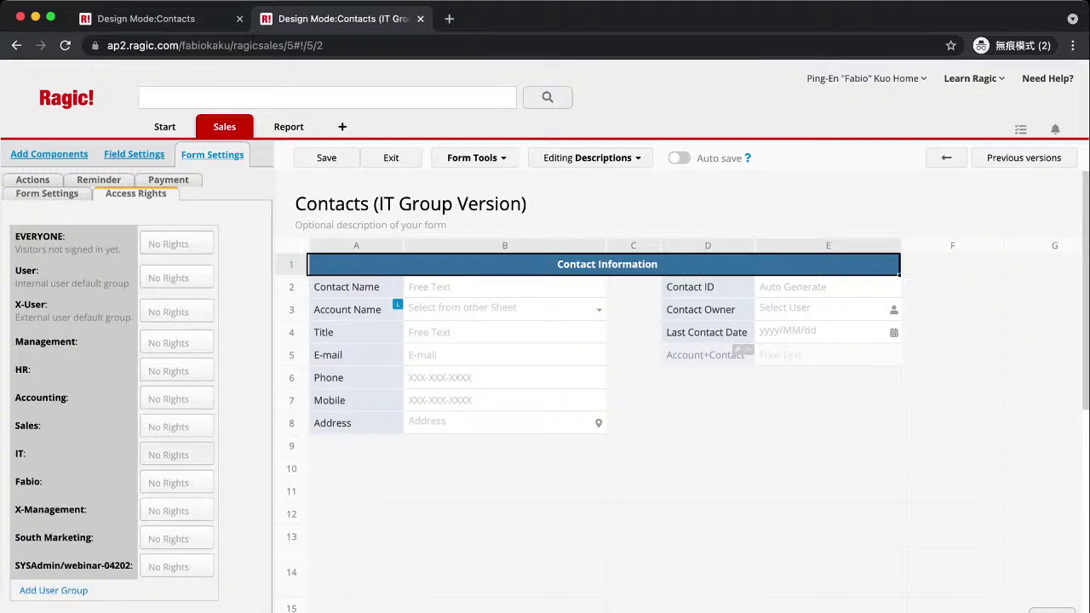
{"action": "left_click", "coordinate": [170, 549]}
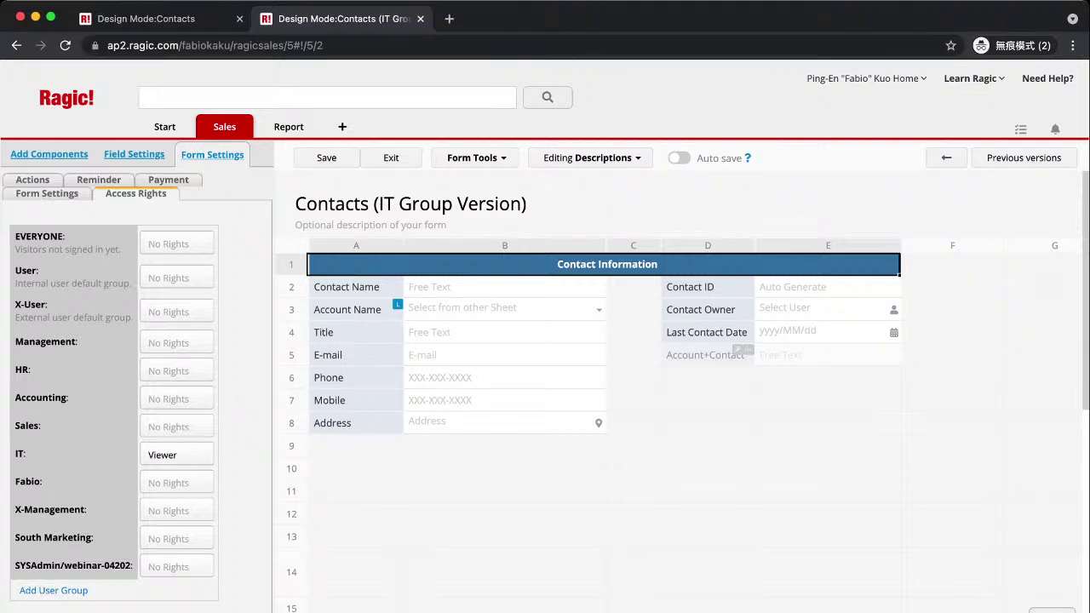
{"action": "left_click", "coordinate": [355, 377]}
{"action": "left_click", "coordinate": [343, 287]}
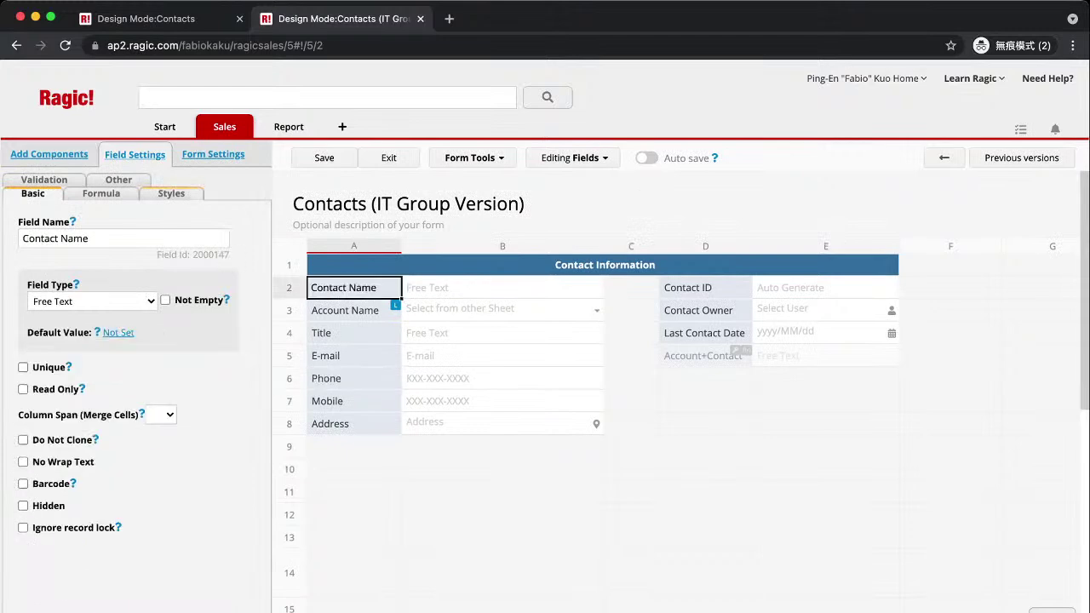
Give the Contact Name label a red #FF6666 background.
{"action": "left_click", "coordinate": [171, 191]}
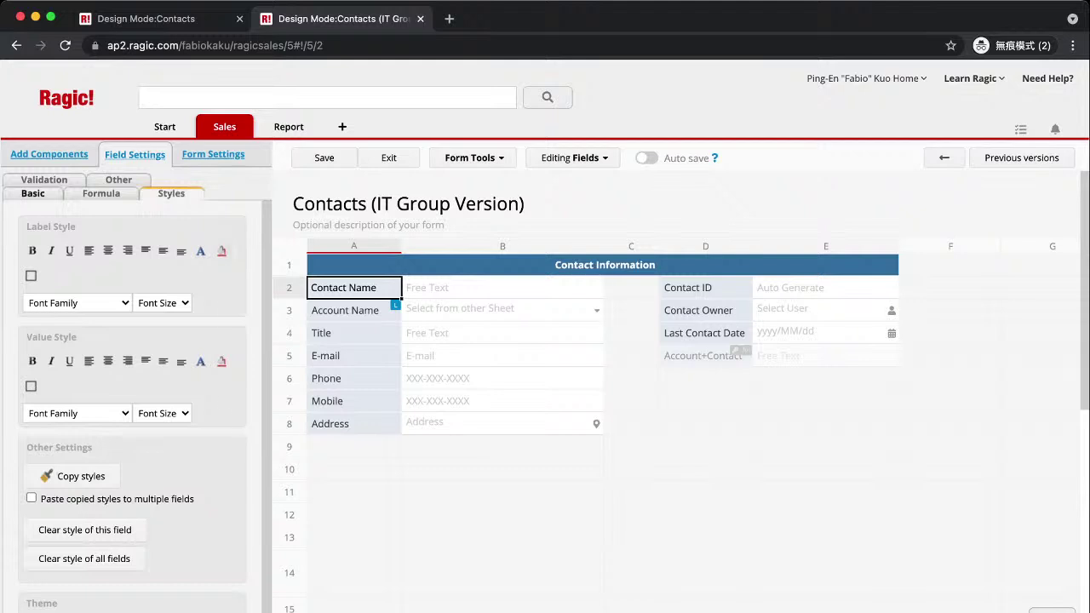
{"action": "left_click", "coordinate": [222, 251]}
{"action": "left_click", "coordinate": [251, 296]}
{"action": "left_click", "coordinate": [353, 446]}
Give the Account Name label a yellow #FFFF66 background and save the design.
{"action": "left_click", "coordinate": [353, 333]}
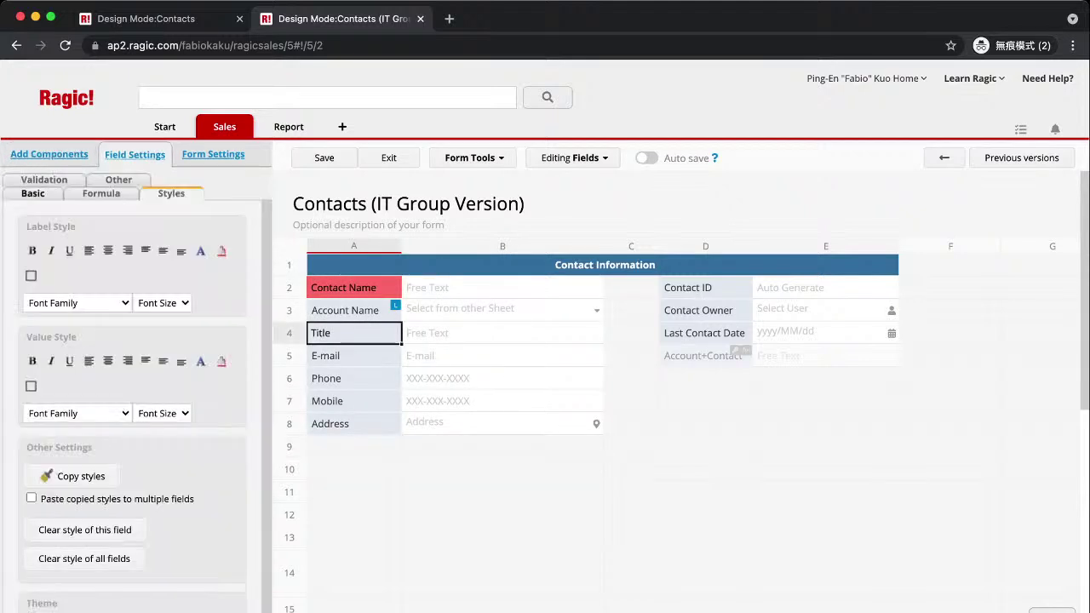
{"action": "left_click", "coordinate": [353, 310]}
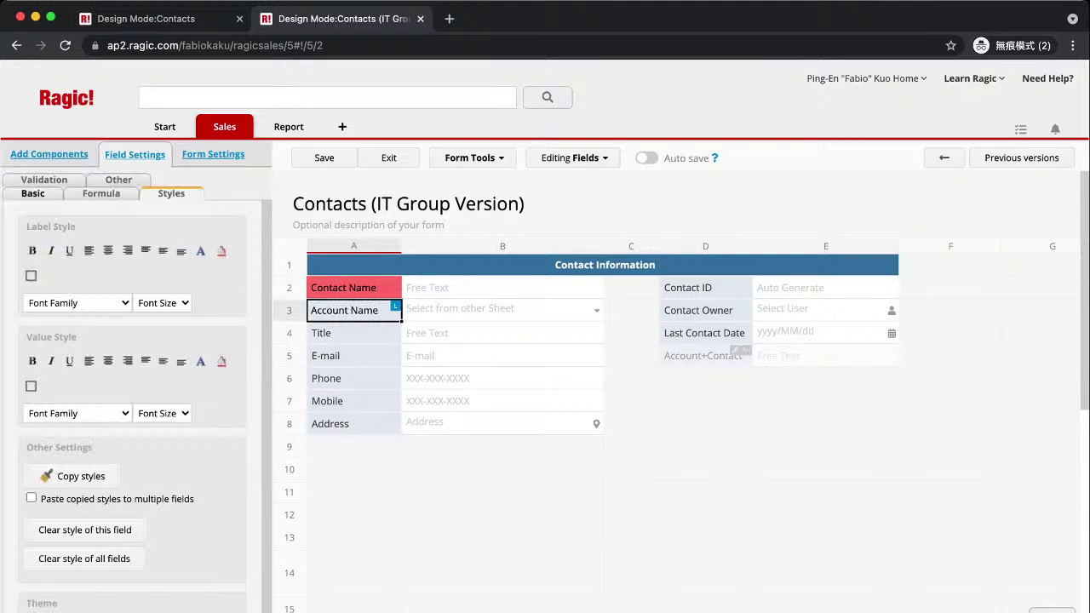
{"action": "left_click", "coordinate": [221, 251]}
{"action": "left_click", "coordinate": [279, 295]}
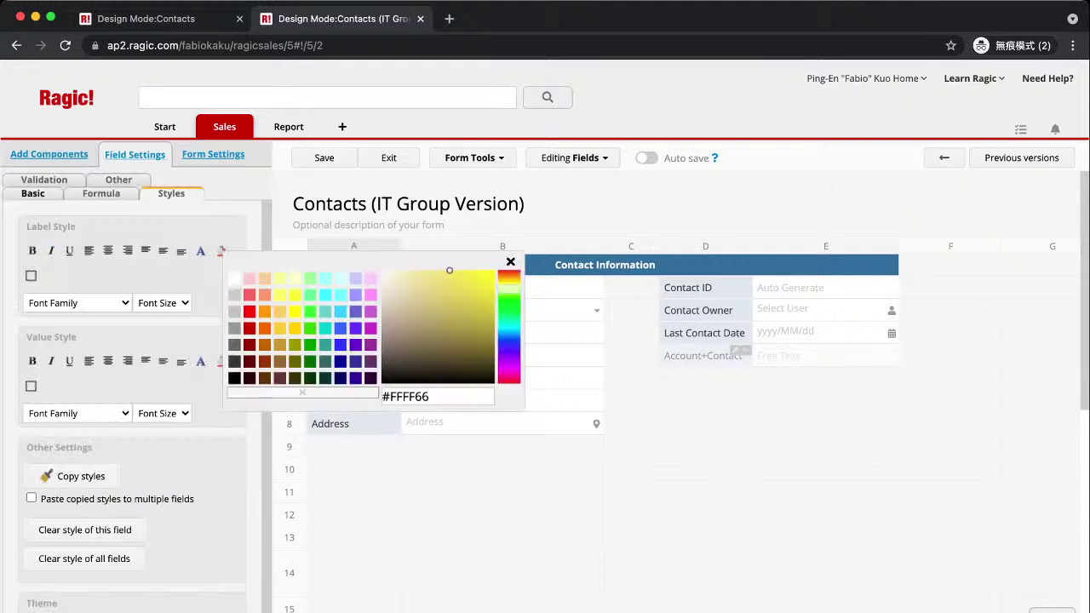
{"action": "left_click", "coordinate": [502, 514]}
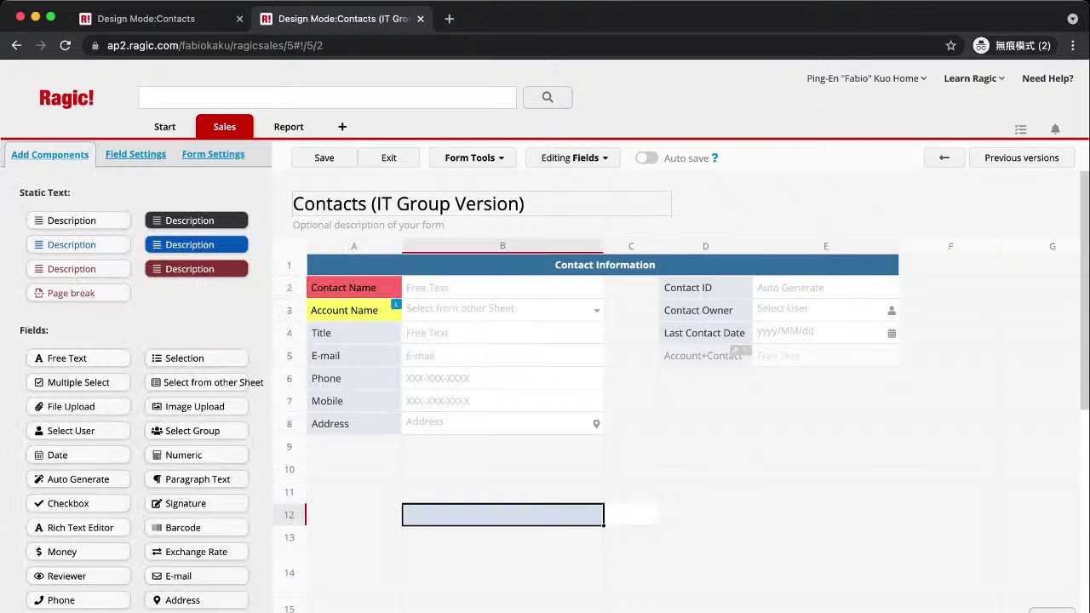
{"action": "left_click", "coordinate": [323, 158]}
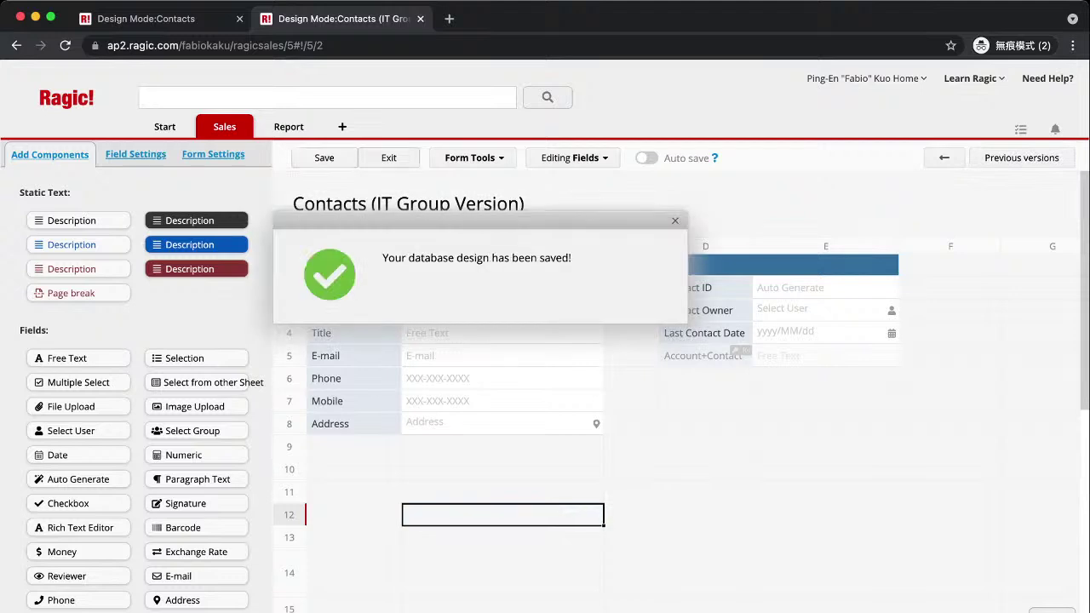
Exit design mode and show the original Contacts sheet's list of three records.
{"action": "left_click", "coordinate": [390, 157]}
{"action": "mouse_move", "coordinate": [224, 127]}
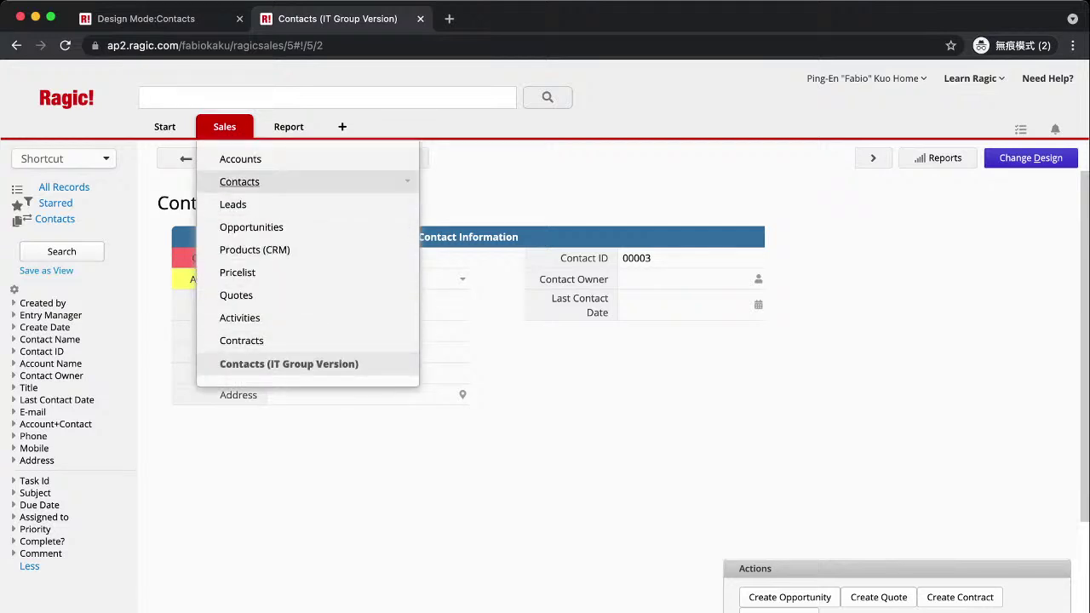
{"action": "left_click", "coordinate": [247, 181]}
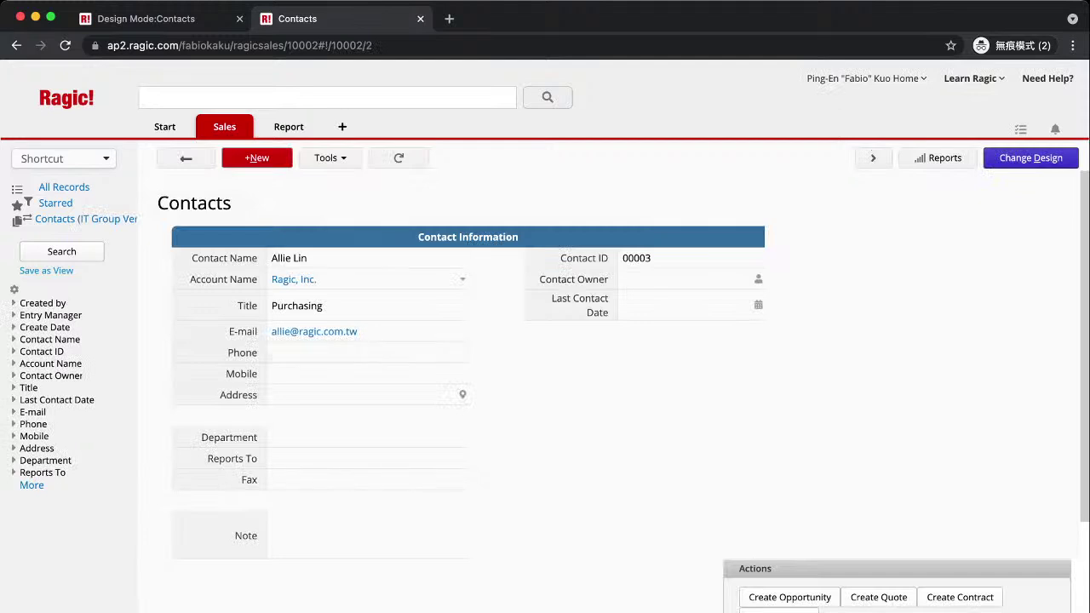
{"action": "left_click", "coordinate": [186, 158]}
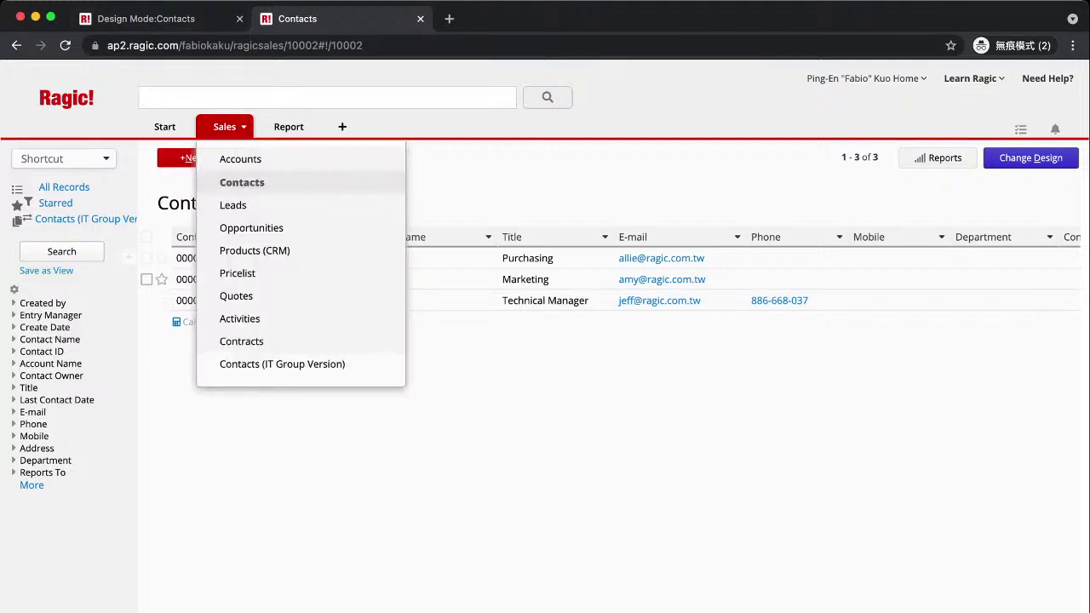
Start a new contact, enter the contact's full name and choose Ragic, Inc. as account.
{"action": "left_click", "coordinate": [183, 158]}
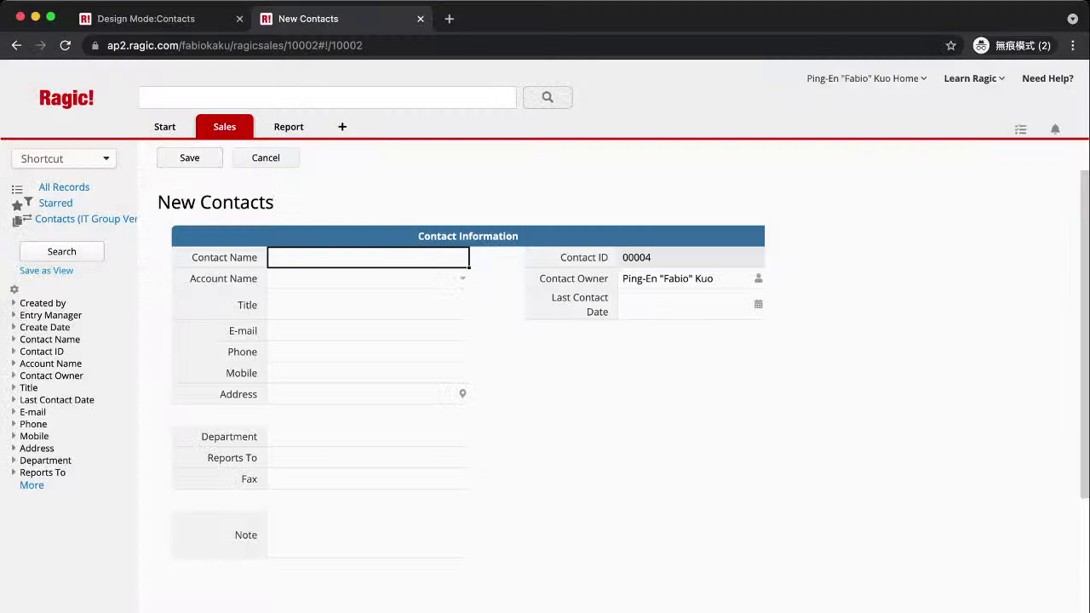
{"action": "type", "text": "Fabio Kuo"}
{"action": "key", "text": "Tab"}
{"action": "key", "text": "Tab"}
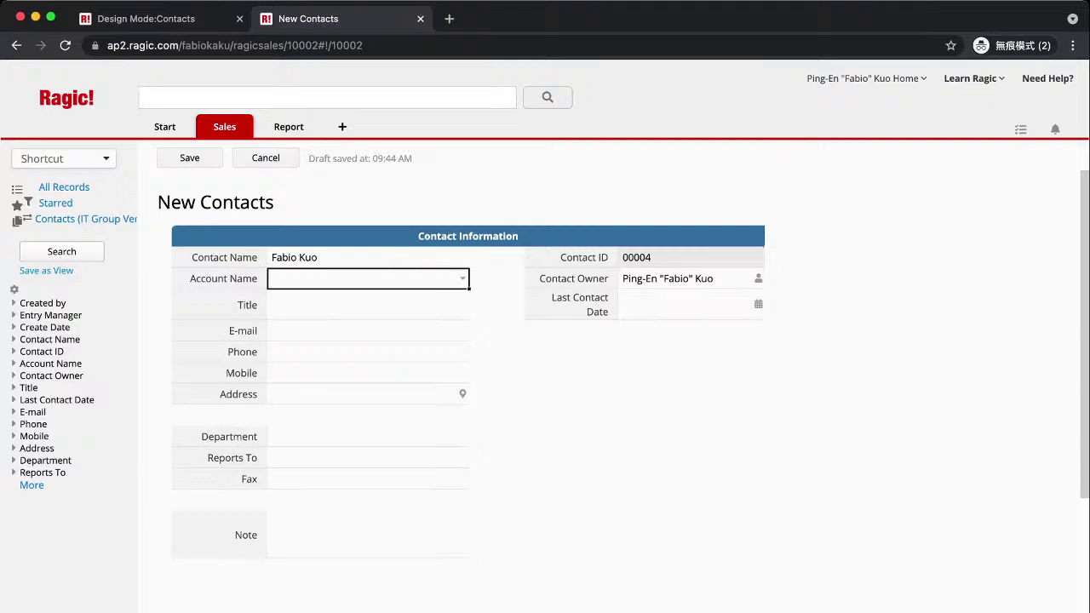
{"action": "key", "text": "Return"}
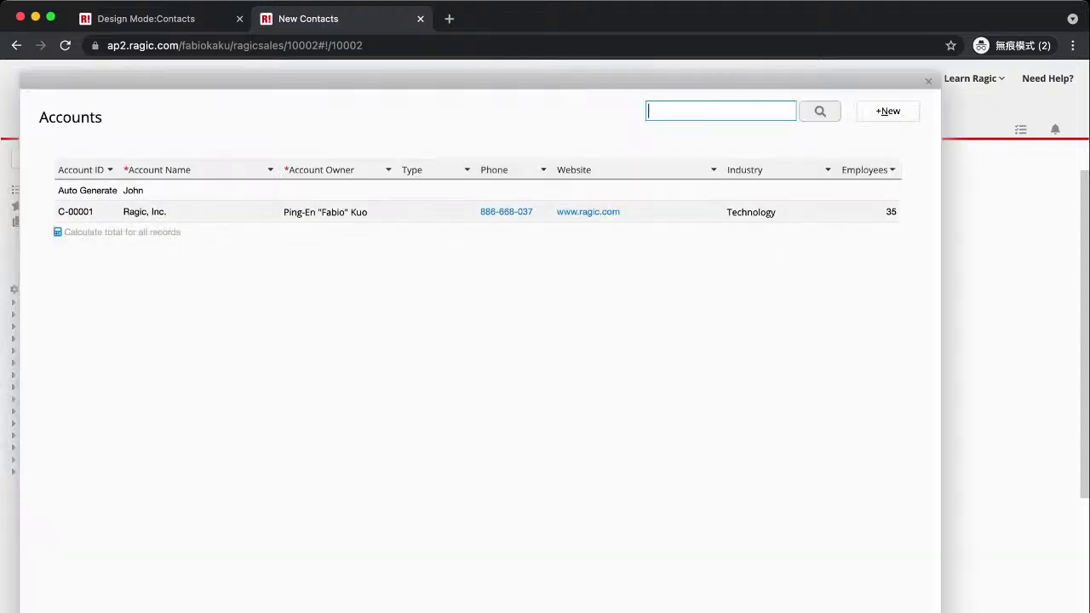
{"action": "left_click", "coordinate": [144, 211]}
{"action": "key", "text": "Tab"}
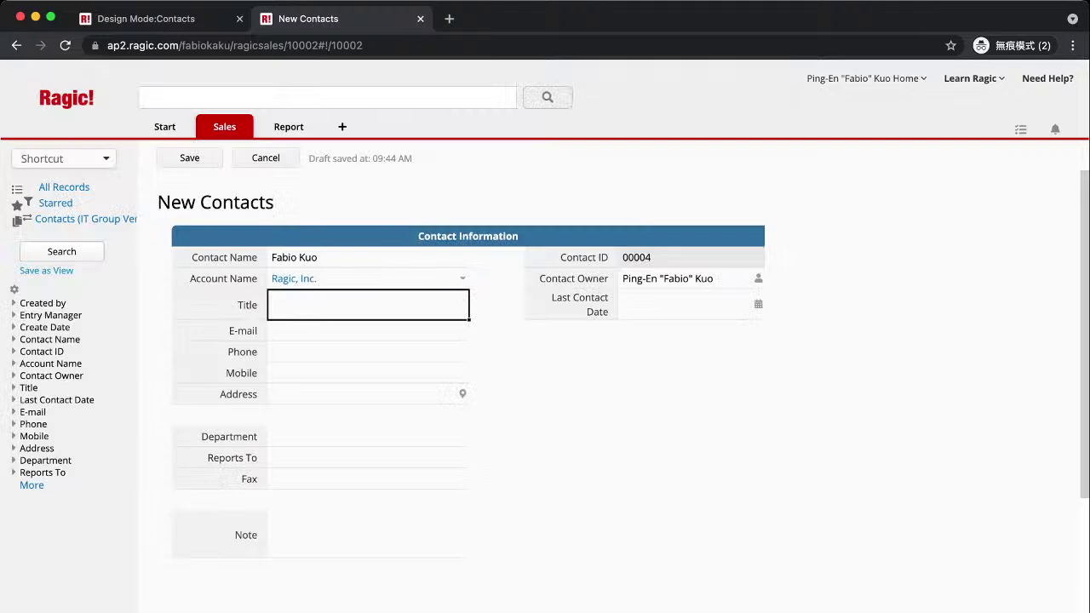
Fill in Title 'Ragic Consultant' plus the contact's e-mail, phone, mobile number and address.
{"action": "type", "text": "Ragic COn"}
{"action": "key", "text": "BackSpace"}
{"action": "key", "text": "BackSpace"}
{"action": "type", "text": "onsultant"}
{"action": "key", "text": "Tab"}
{"action": "key", "text": "Tab"}
{"action": "type", "text": "123456"}
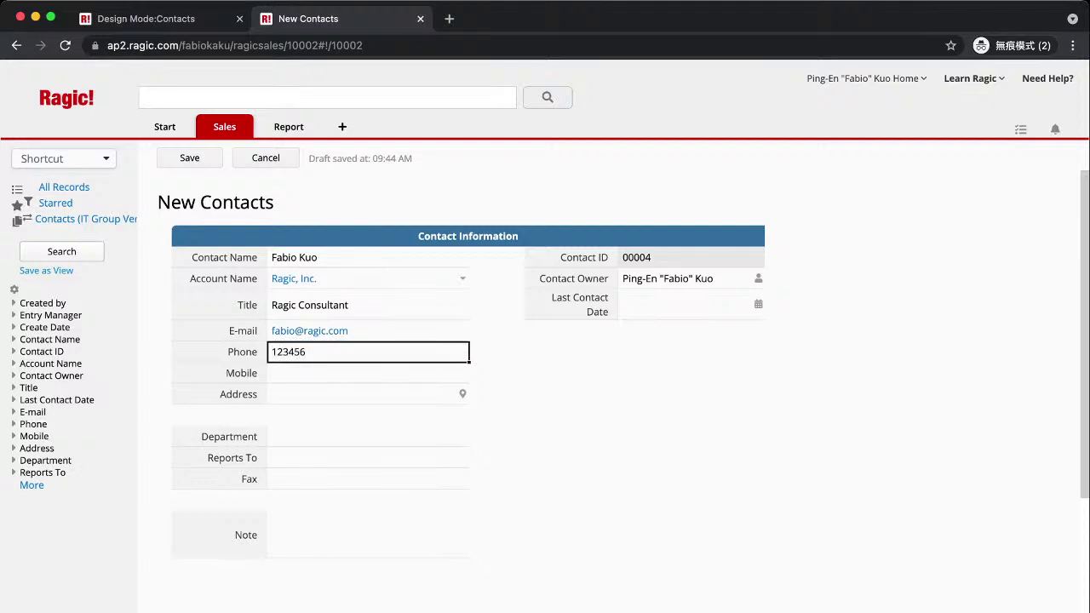
{"action": "key", "text": "Tab"}
{"action": "type", "text": "1223345"}
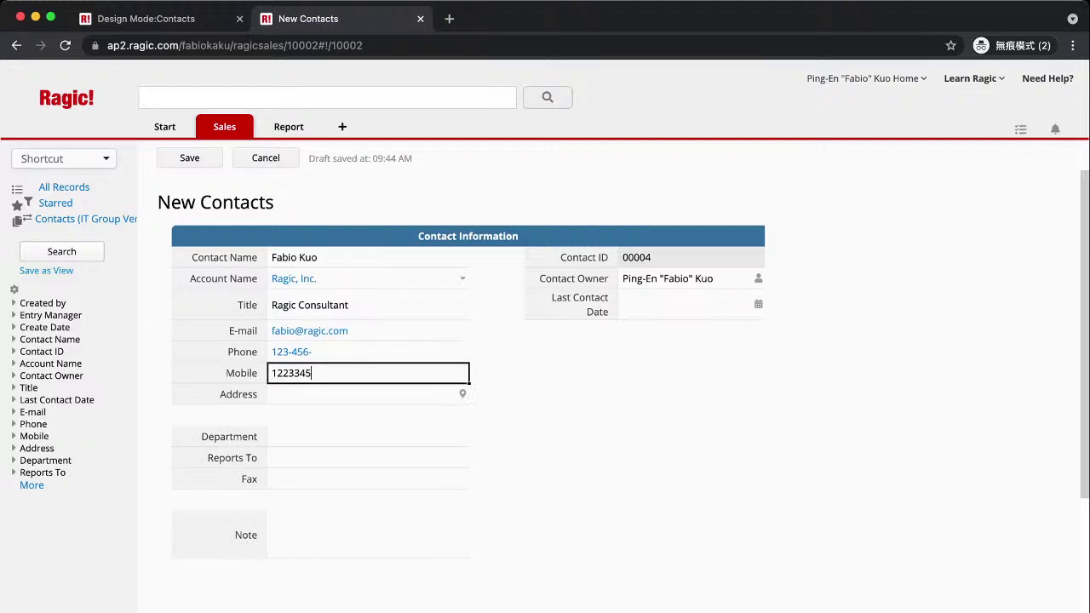
{"action": "key", "text": "Tab"}
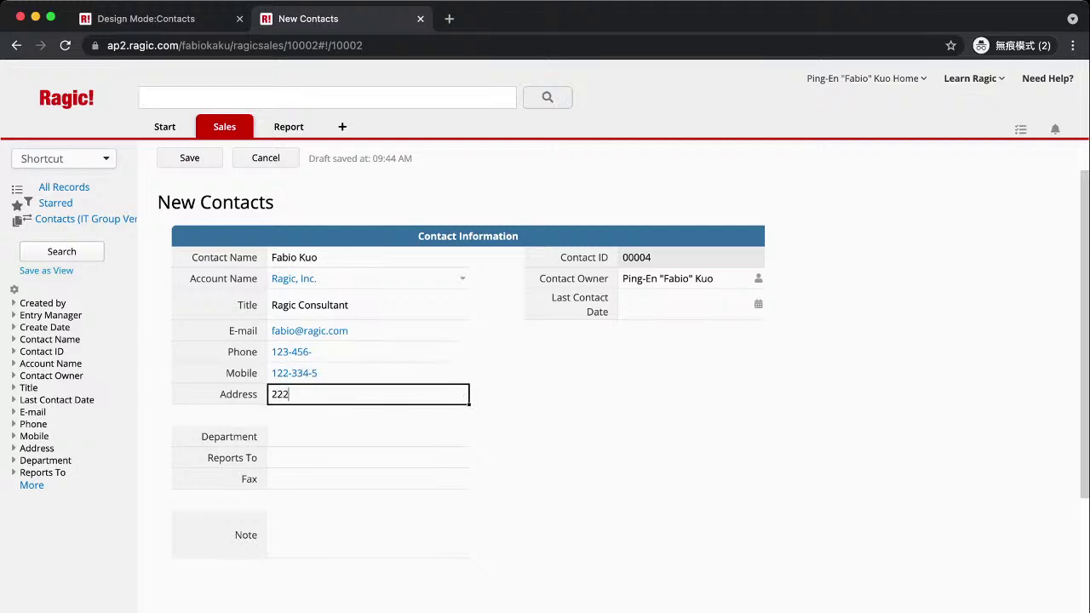
Set Department to Marketing, enter the manager's name in Reports To, and save the record.
{"action": "left_click", "coordinate": [368, 436]}
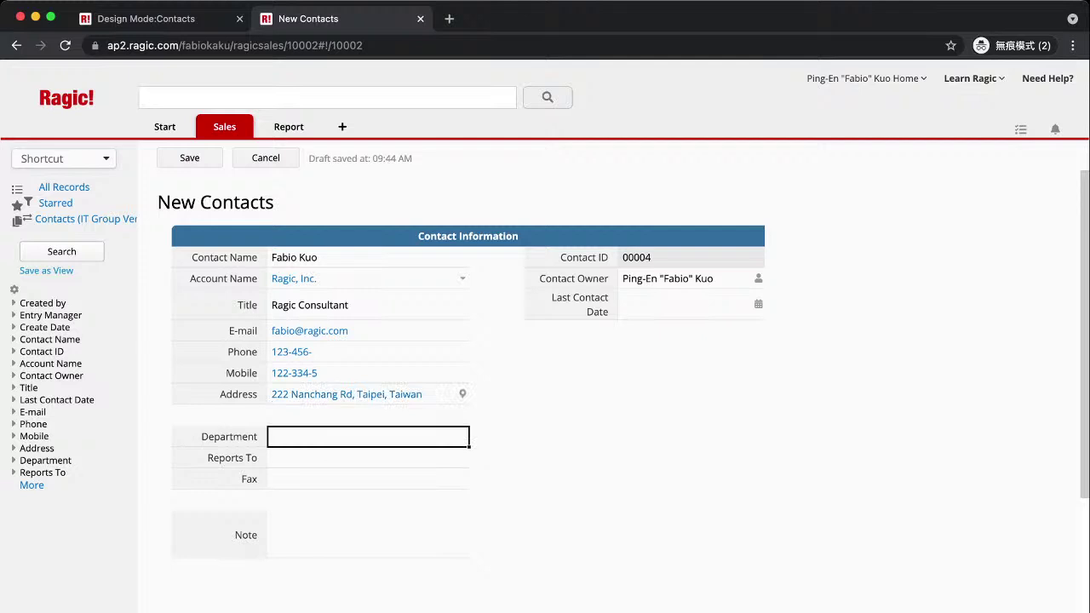
{"action": "type", "text": "Marketing"}
{"action": "left_click", "coordinate": [368, 478]}
{"action": "left_click", "coordinate": [368, 458]}
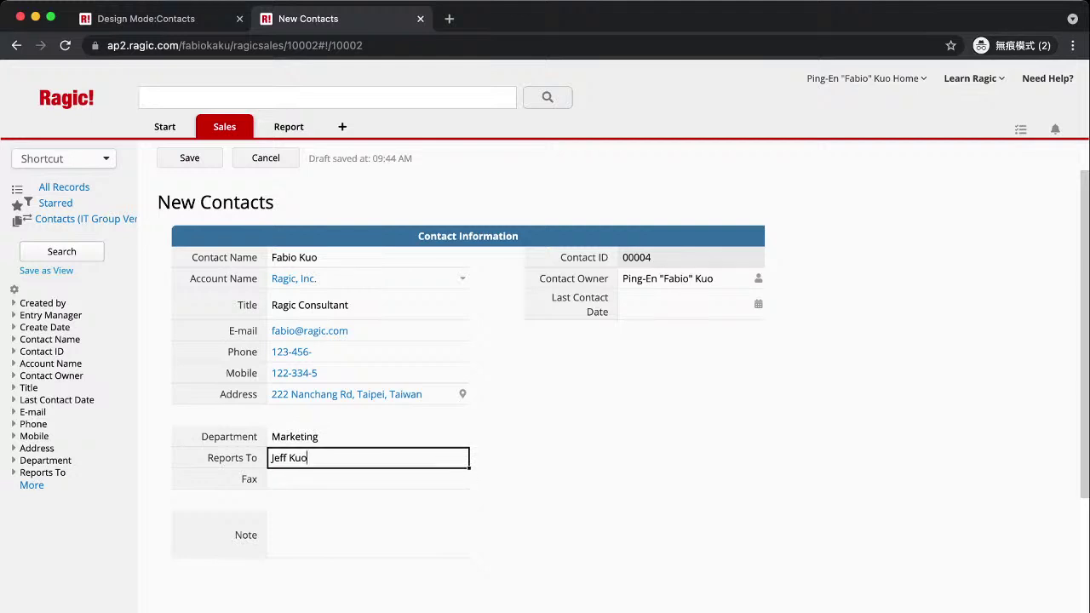
{"action": "left_click", "coordinate": [189, 158]}
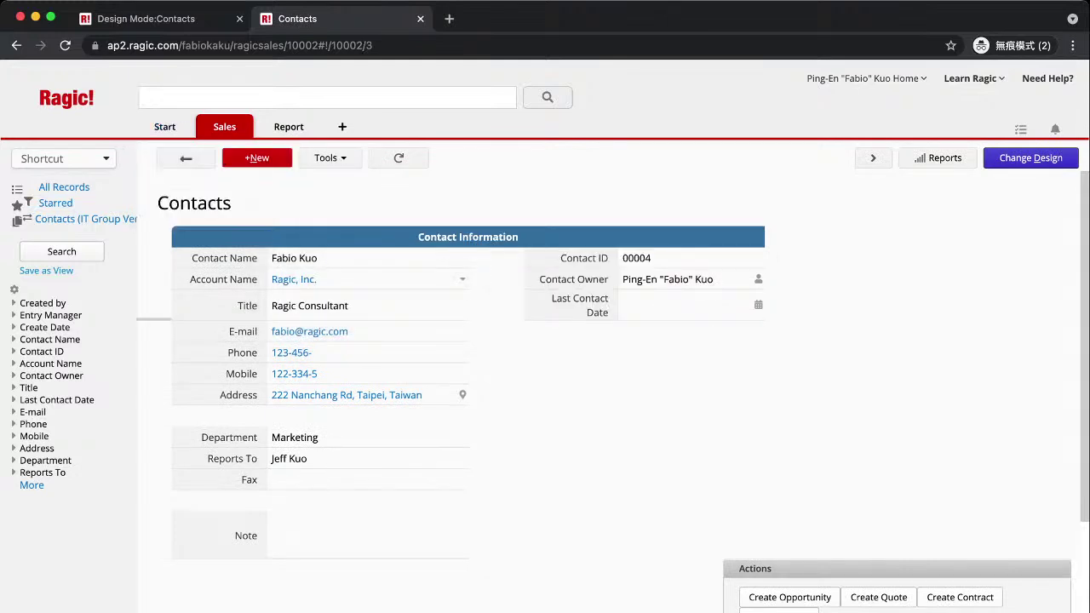
Open the record listing of the Contacts (IT Group Version) sheet.
{"action": "left_click", "coordinate": [186, 159]}
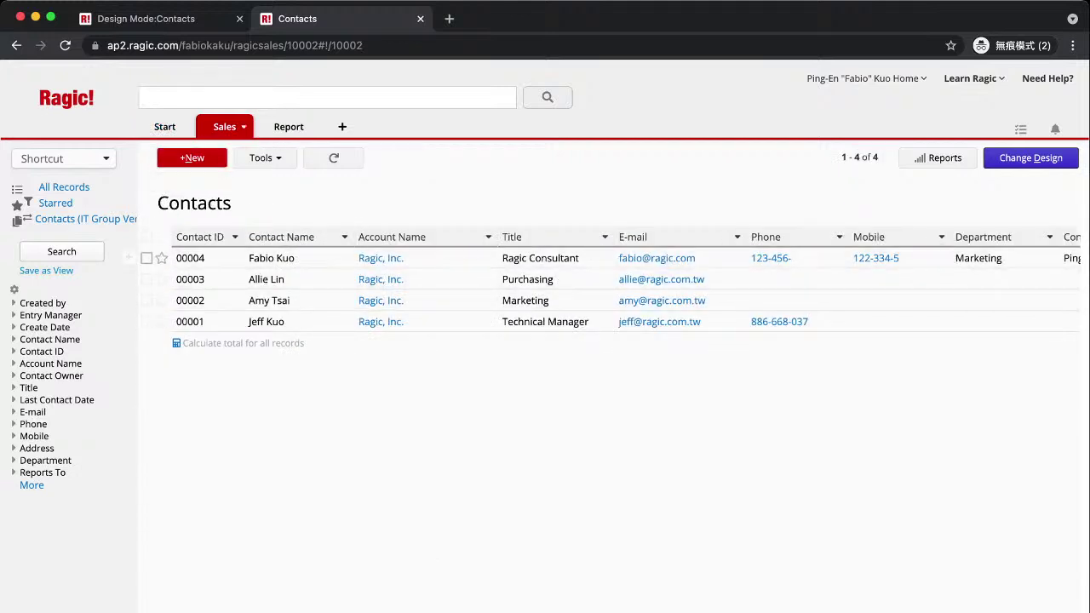
{"action": "mouse_move", "coordinate": [224, 126]}
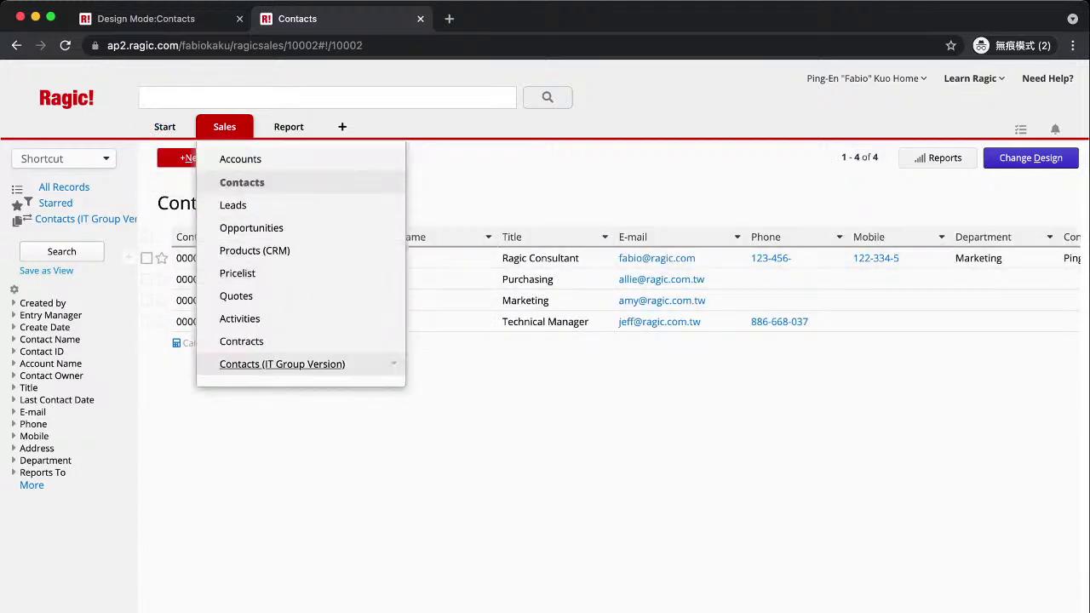
{"action": "left_click", "coordinate": [281, 363]}
{"action": "left_click", "coordinate": [186, 158]}
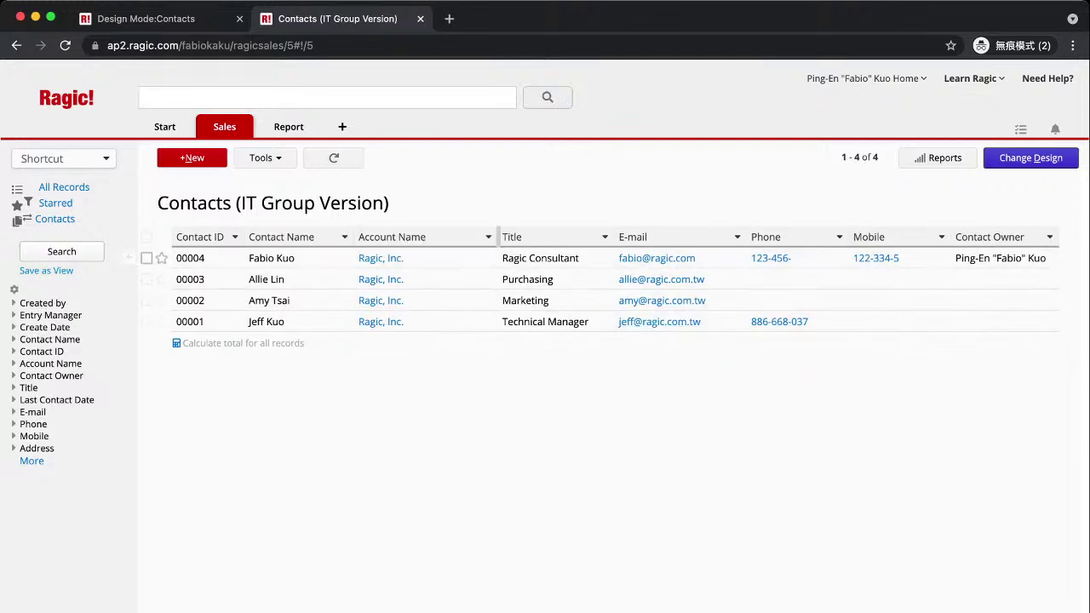
Open row 00004, the newly added contact, from the IT Group Version listing.
{"action": "left_click", "coordinate": [281, 258]}
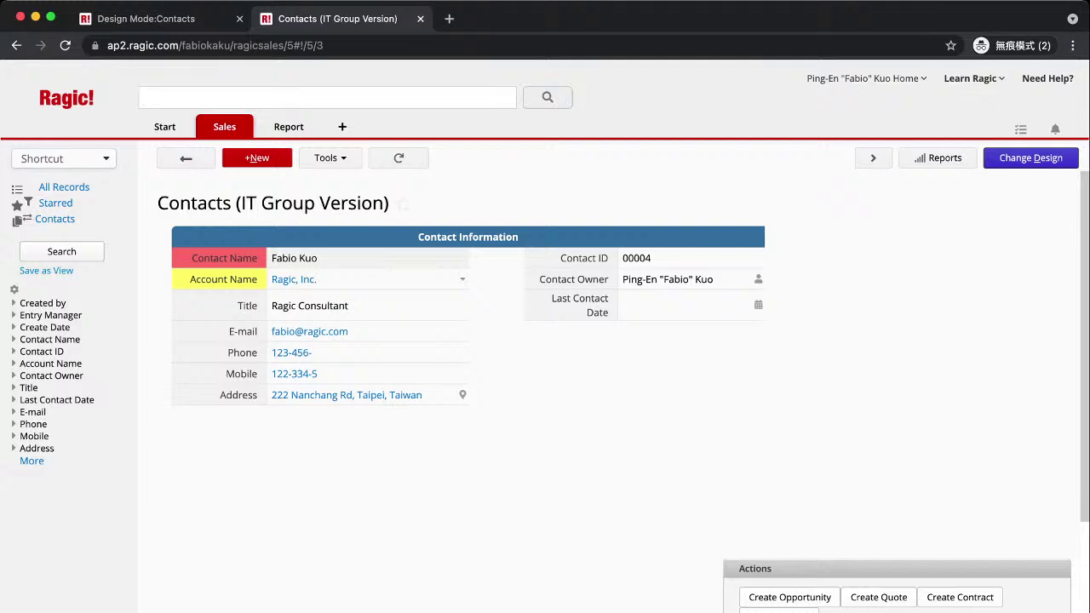
{"action": "mouse_move", "coordinate": [224, 126]}
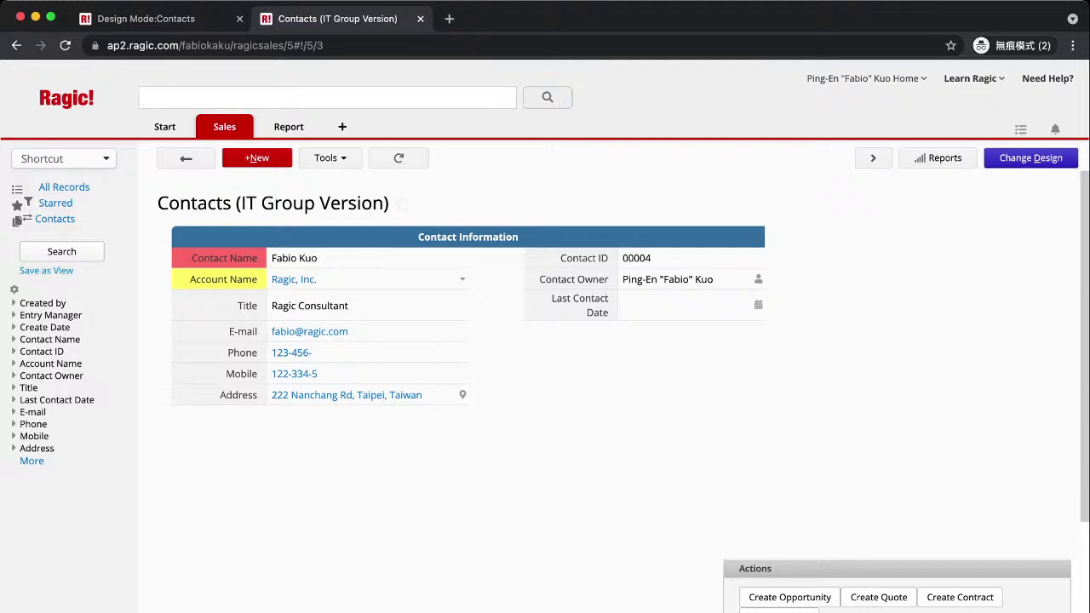
In design mode, label empty cell A12 'Assigned To:'.
{"action": "left_click", "coordinate": [1031, 157]}
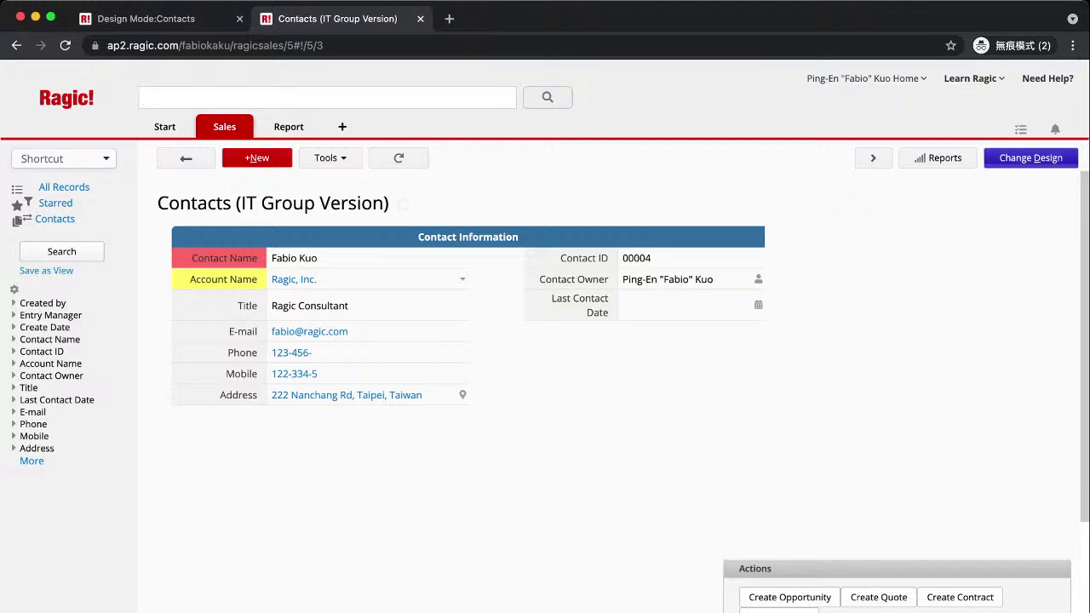
{"action": "left_click", "coordinate": [353, 515]}
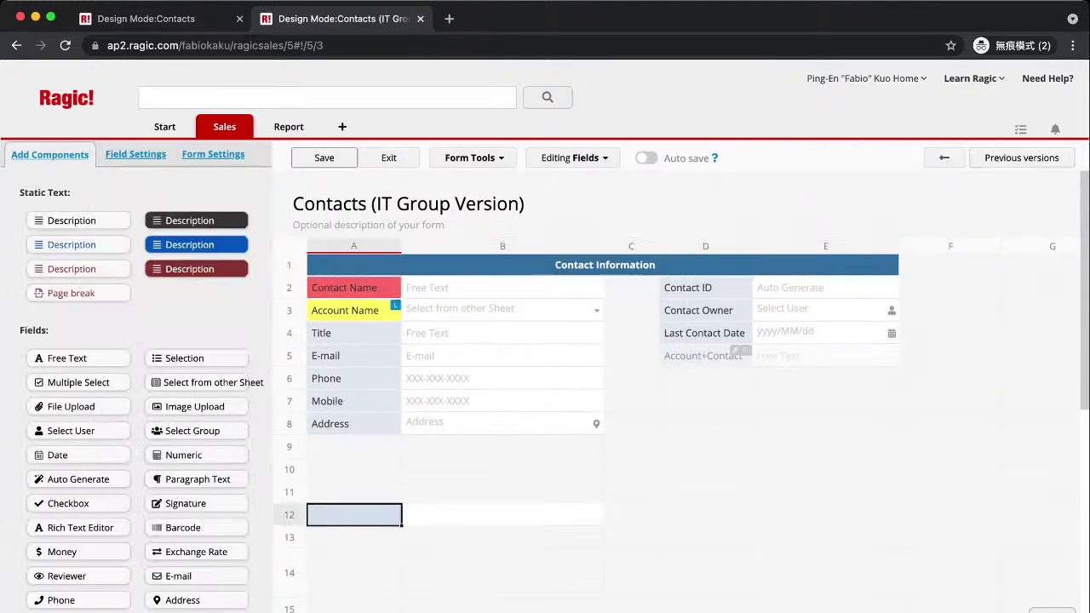
{"action": "type", "text": "$"}
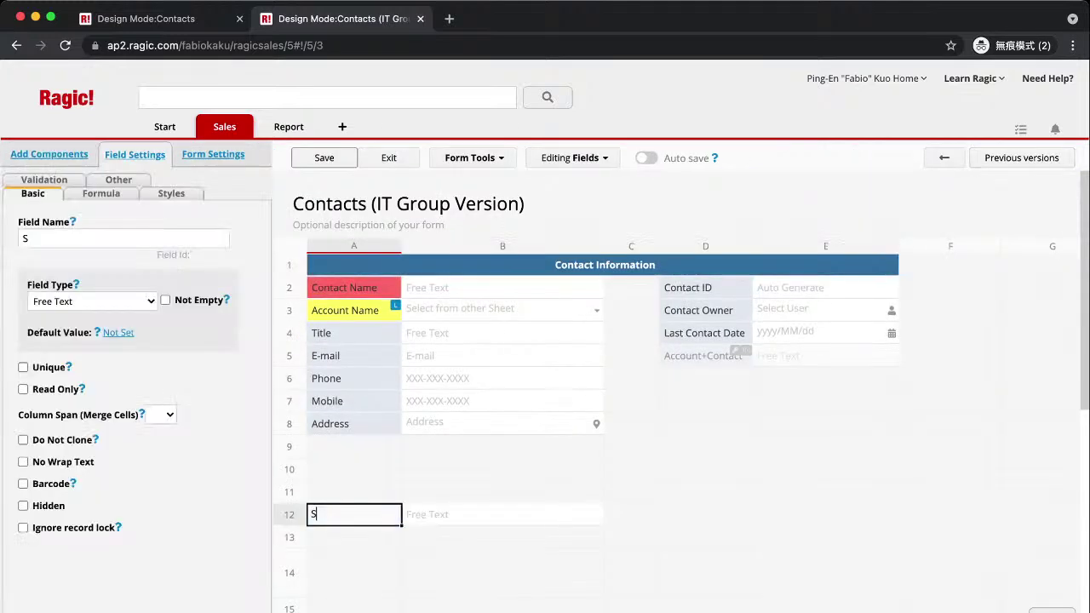
{"action": "key", "text": "BackSpace"}
{"action": "type", "text": "Assigned"}
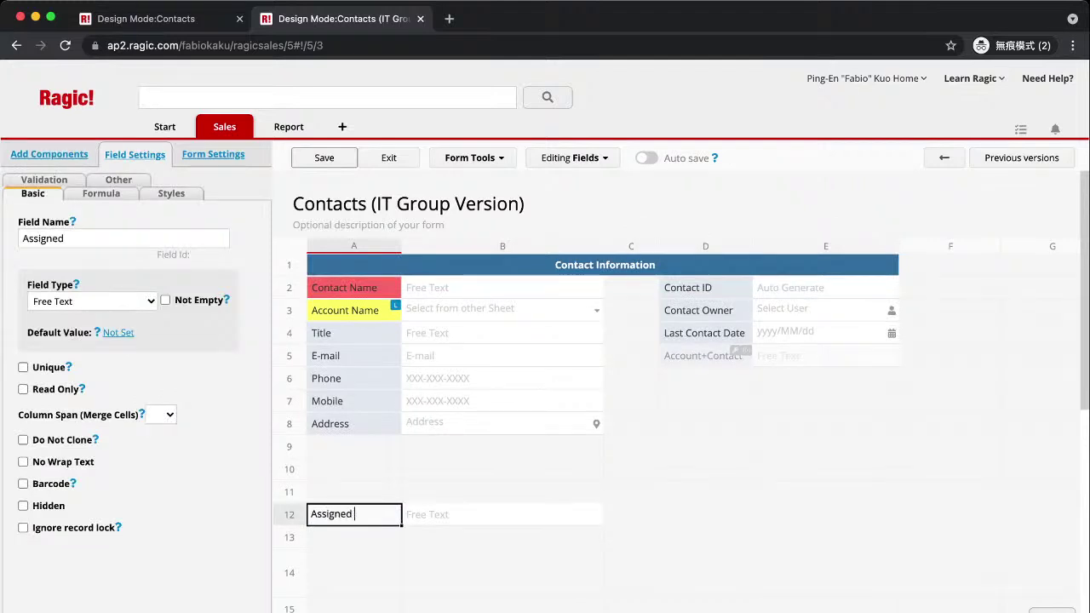
{"action": "type", "text": " To:"}
{"action": "key", "text": "Return"}
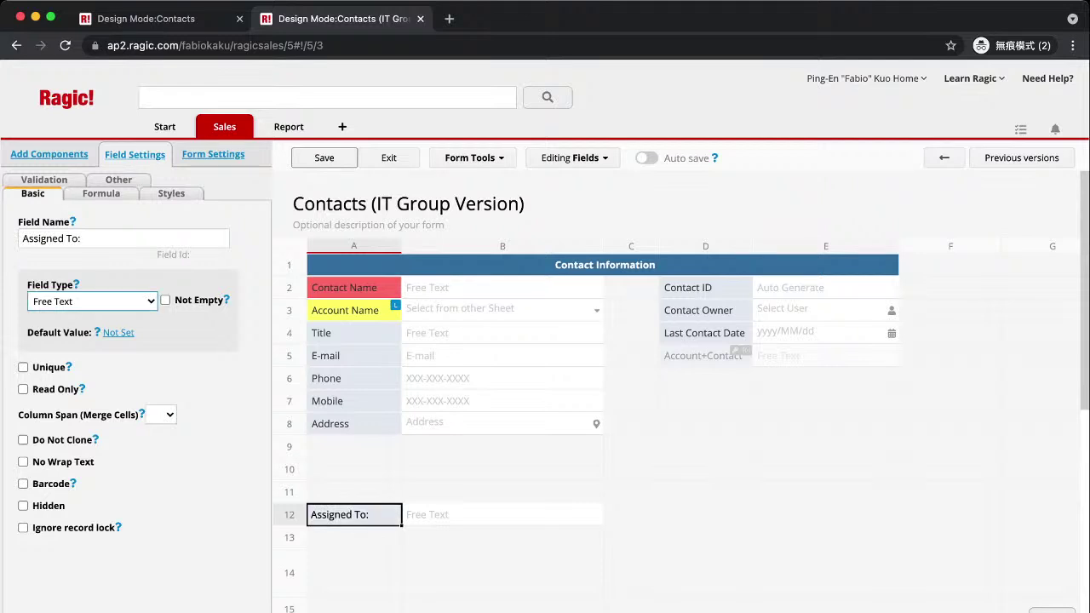
Make it a Select User field that sets the chosen user as entry manager, and save.
{"action": "key", "text": "s"}
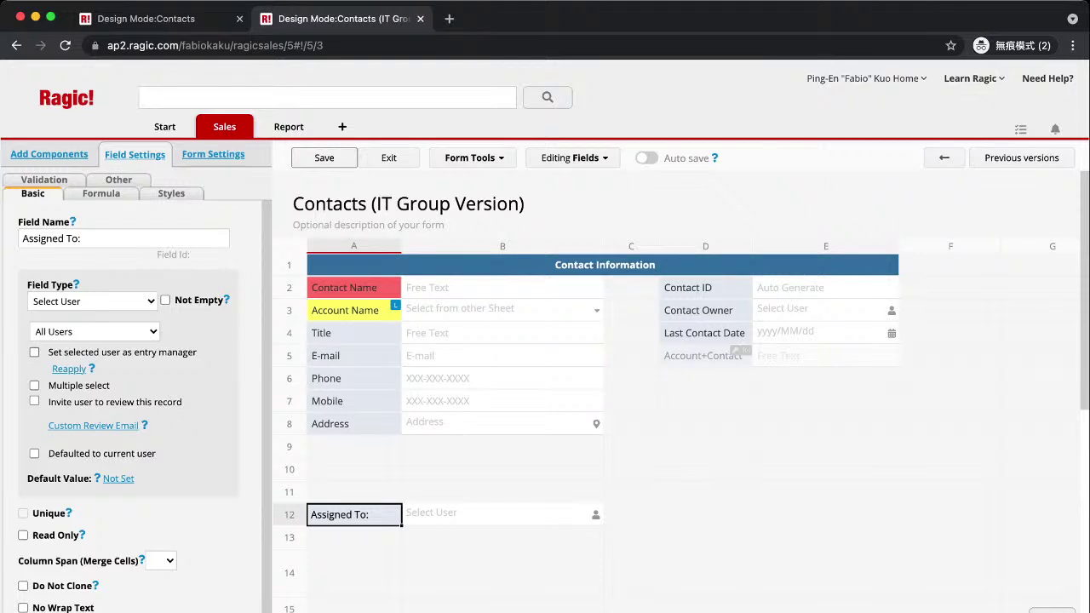
{"action": "left_click", "coordinate": [34, 352]}
{"action": "left_click", "coordinate": [323, 157]}
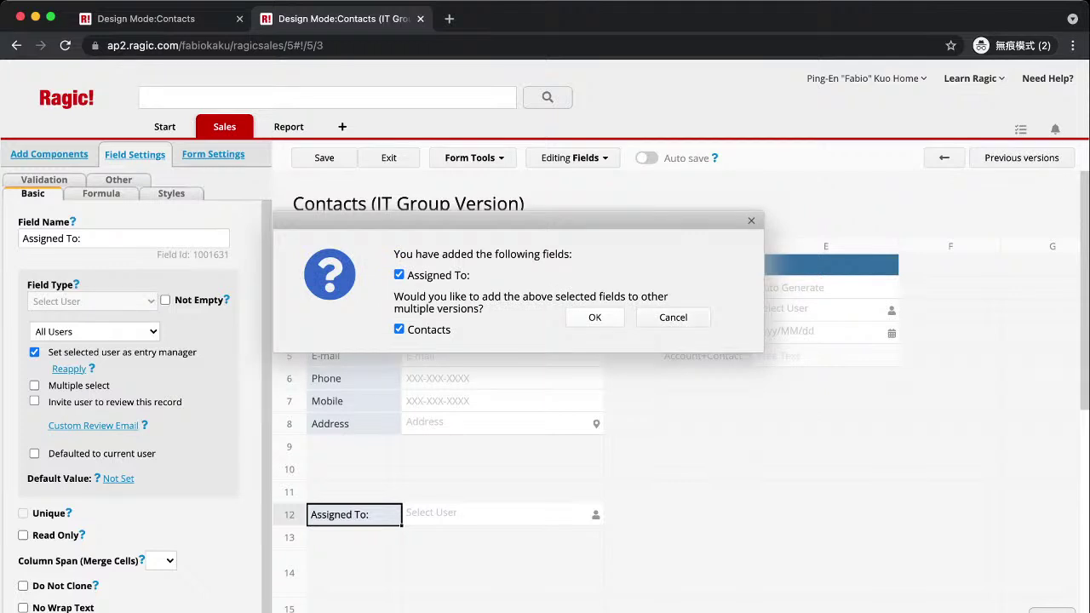
{"action": "key", "text": "Return"}
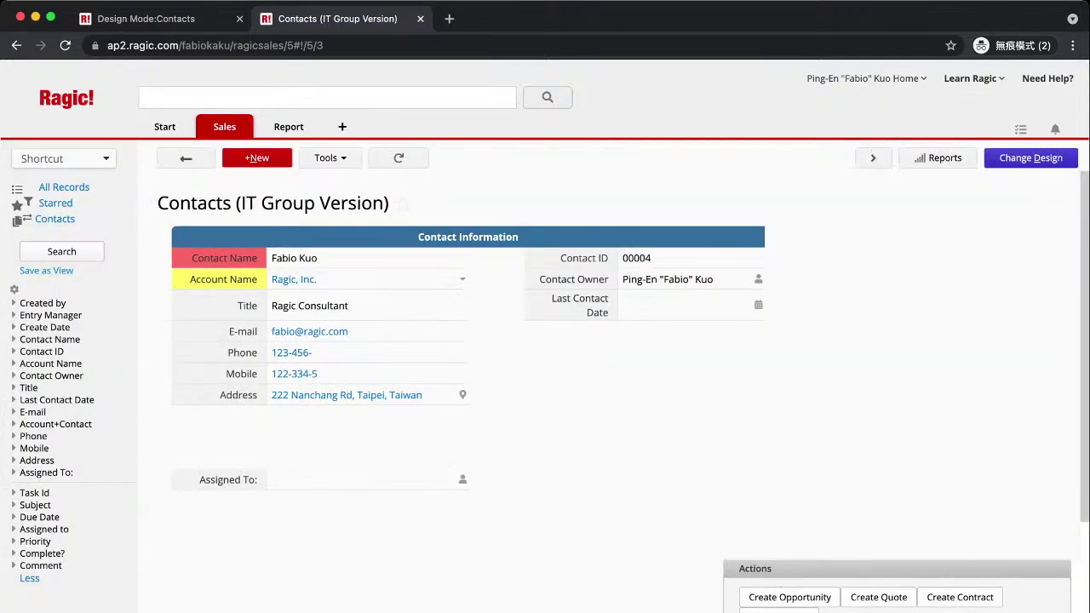
Pick a team member in Assigned To: and save the contact record.
{"action": "left_click", "coordinate": [366, 479]}
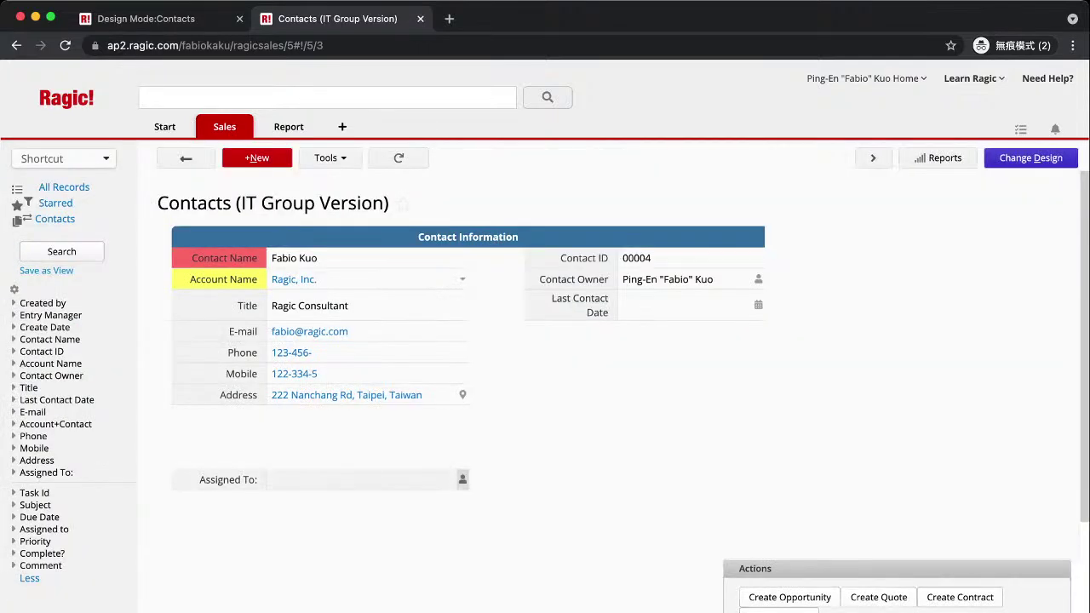
{"action": "scroll", "coordinate": [367, 545], "scroll_direction": "down", "scroll_amount": 1}
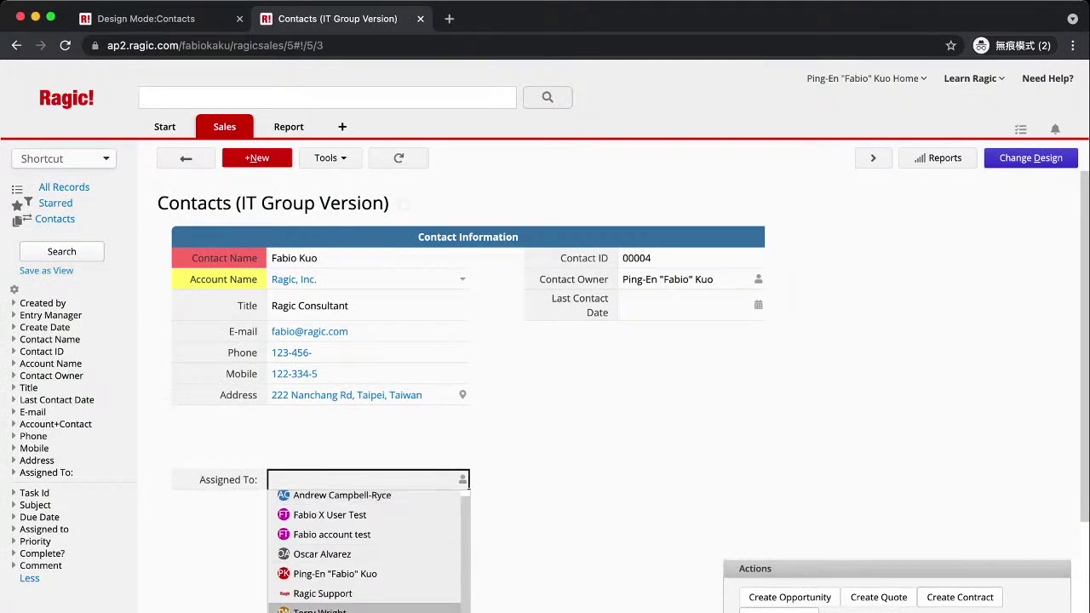
{"action": "key", "text": "Return"}
{"action": "left_click", "coordinate": [189, 158]}
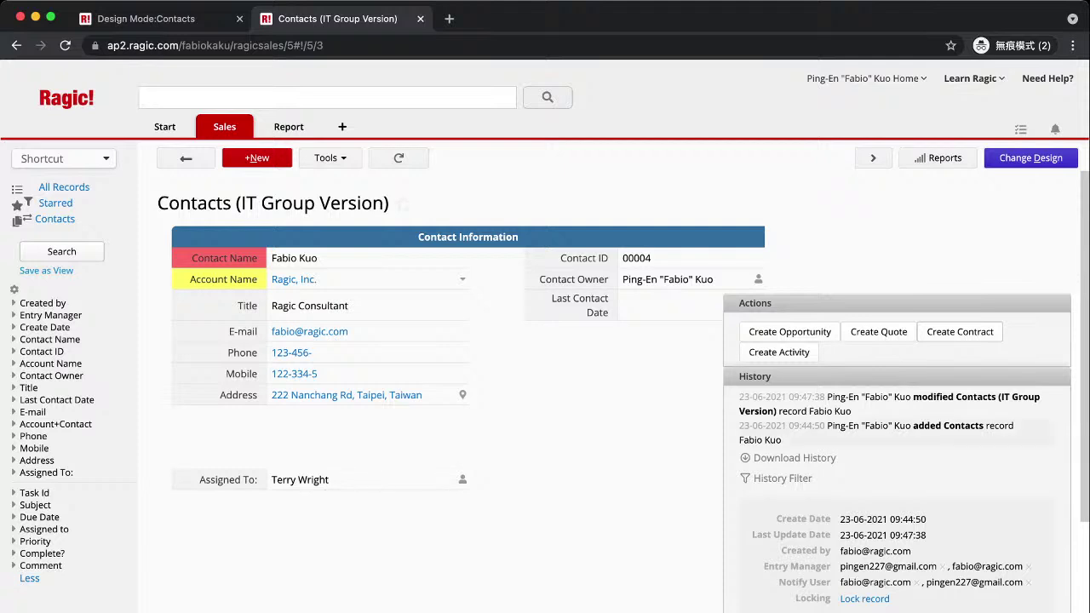
{"action": "left_click", "coordinate": [1031, 158]}
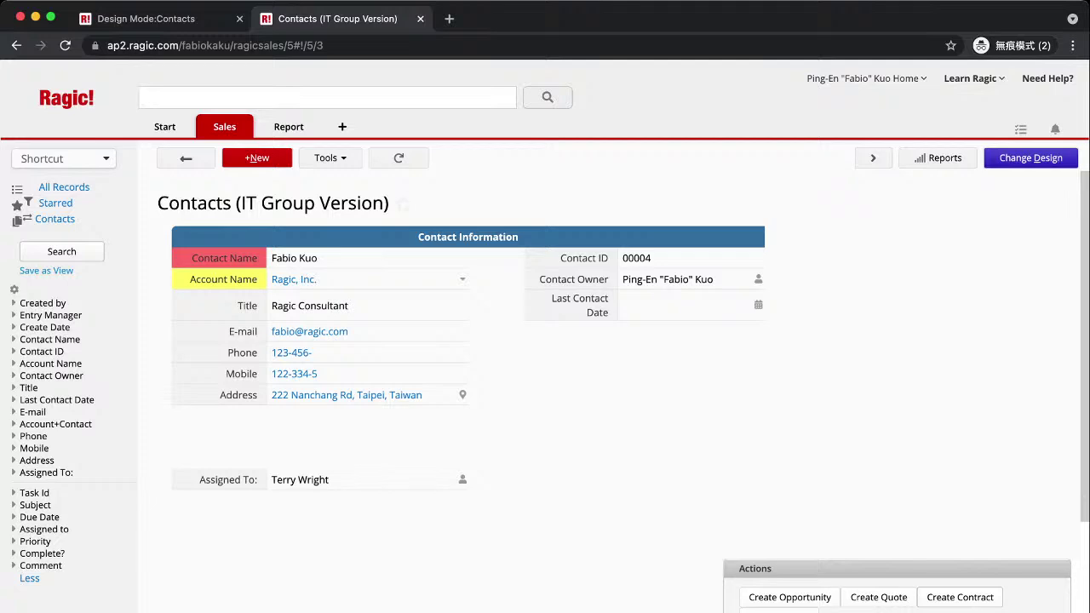
Name cell A13 'Reviewers' and make it a Select User field.
{"action": "left_click", "coordinate": [354, 537]}
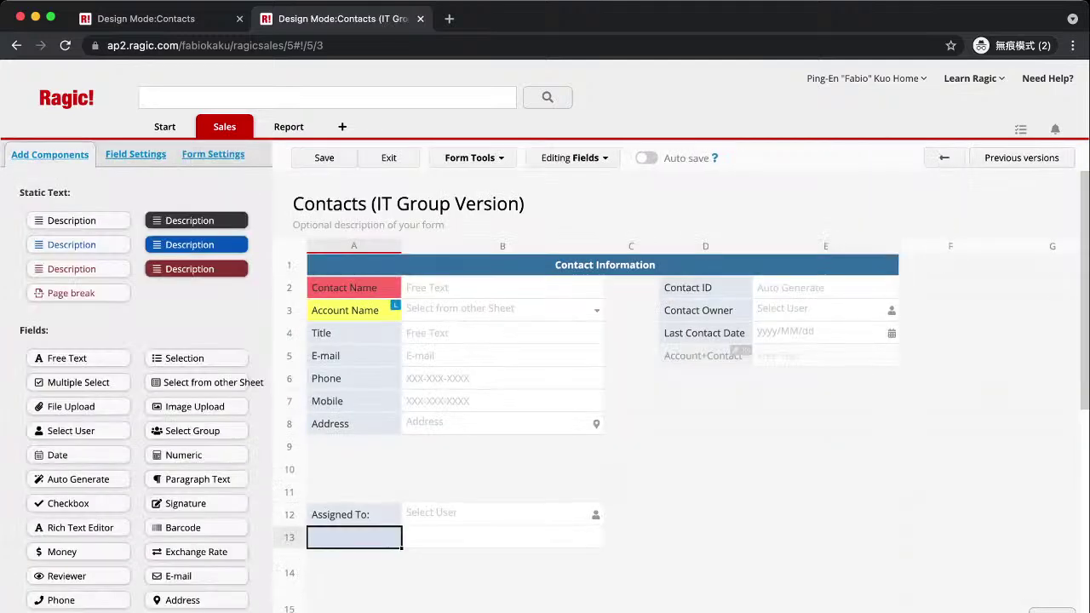
{"action": "type", "text": "Reviewers"}
{"action": "key", "text": "Return"}
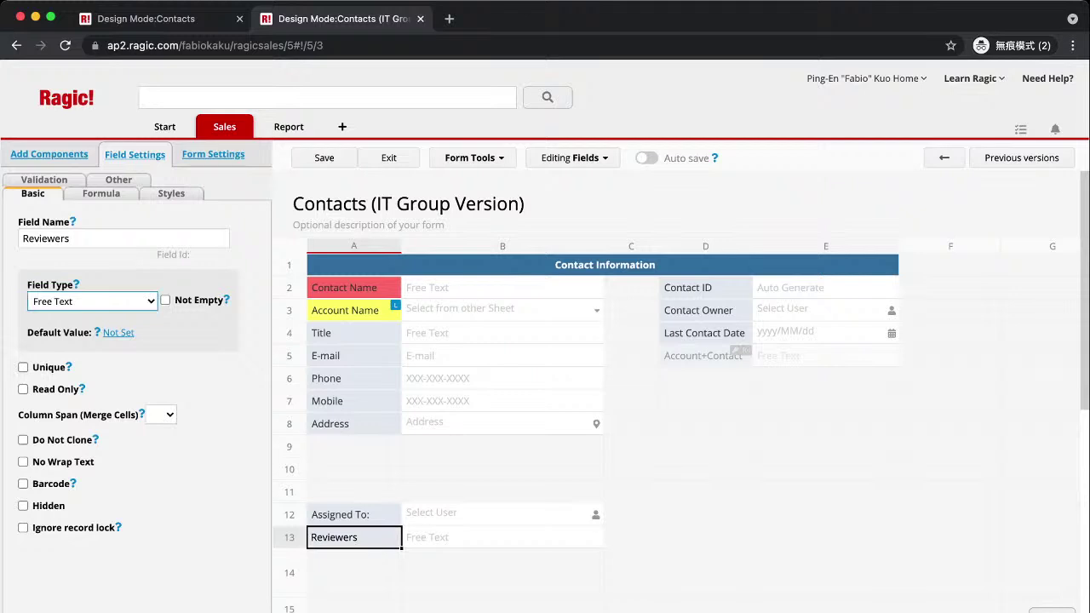
{"action": "key", "text": "Down"}
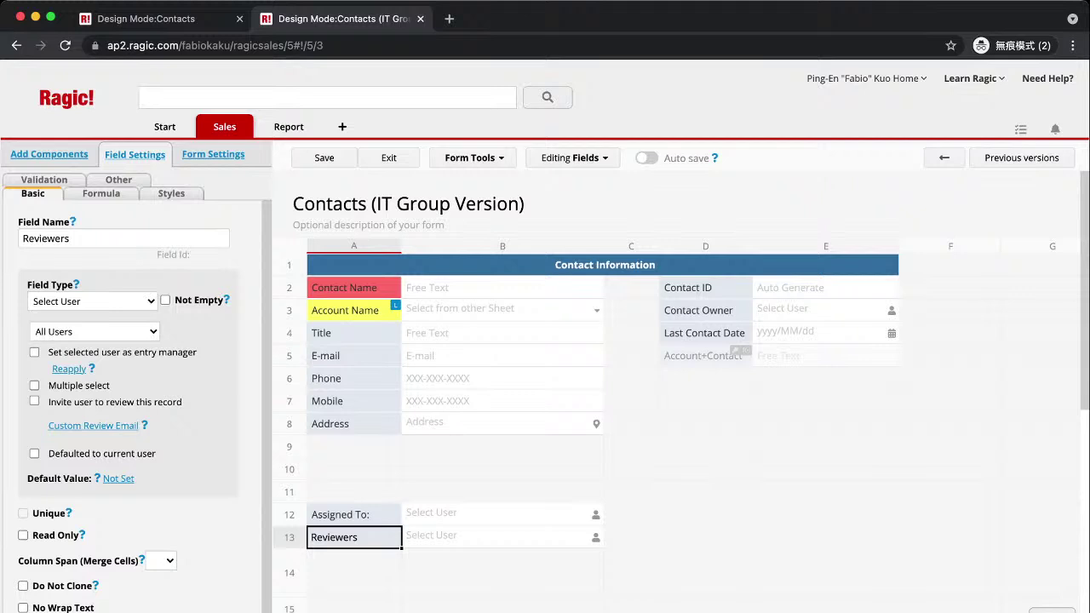
Enable Invite user to review and Multiple select, preview the review email, and save the design.
{"action": "left_click", "coordinate": [35, 401]}
{"action": "left_click", "coordinate": [35, 385]}
{"action": "left_click", "coordinate": [93, 425]}
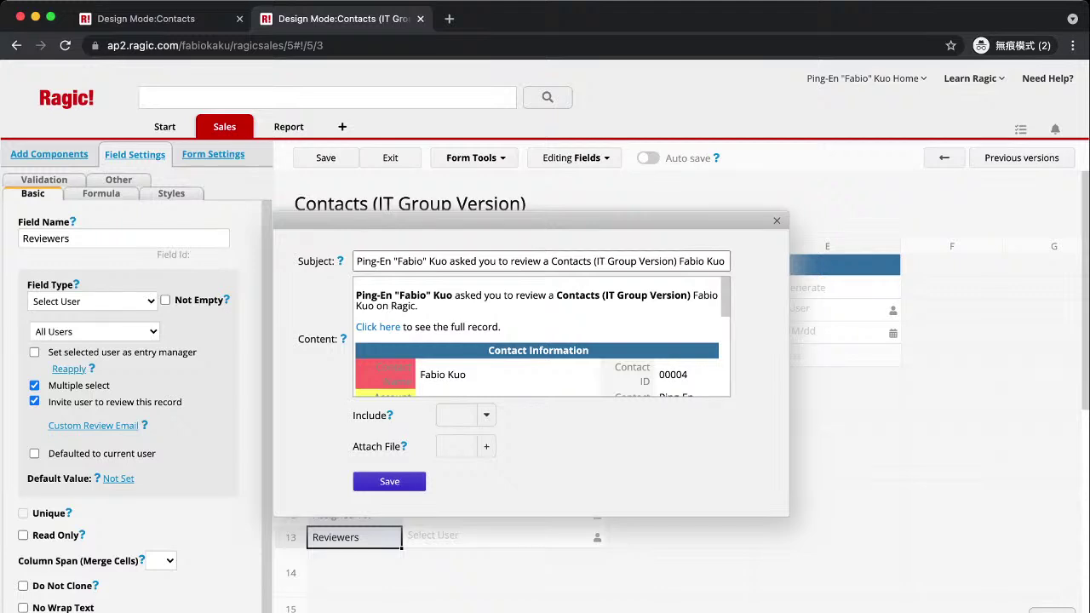
{"action": "scroll", "coordinate": [542, 337], "scroll_direction": "down", "scroll_amount": 5}
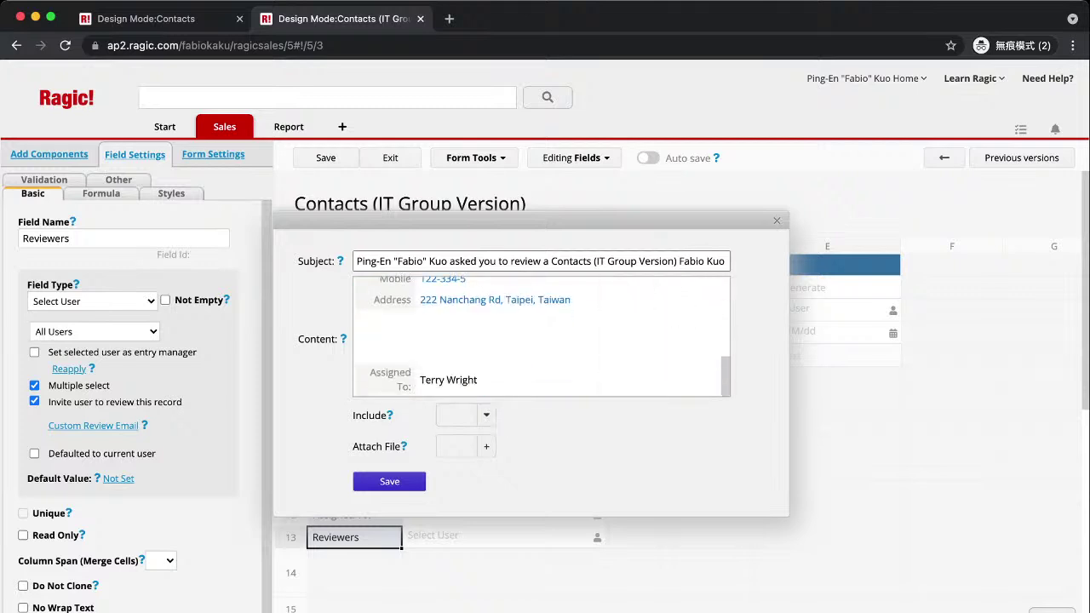
{"action": "left_click", "coordinate": [776, 221]}
{"action": "left_click", "coordinate": [325, 157]}
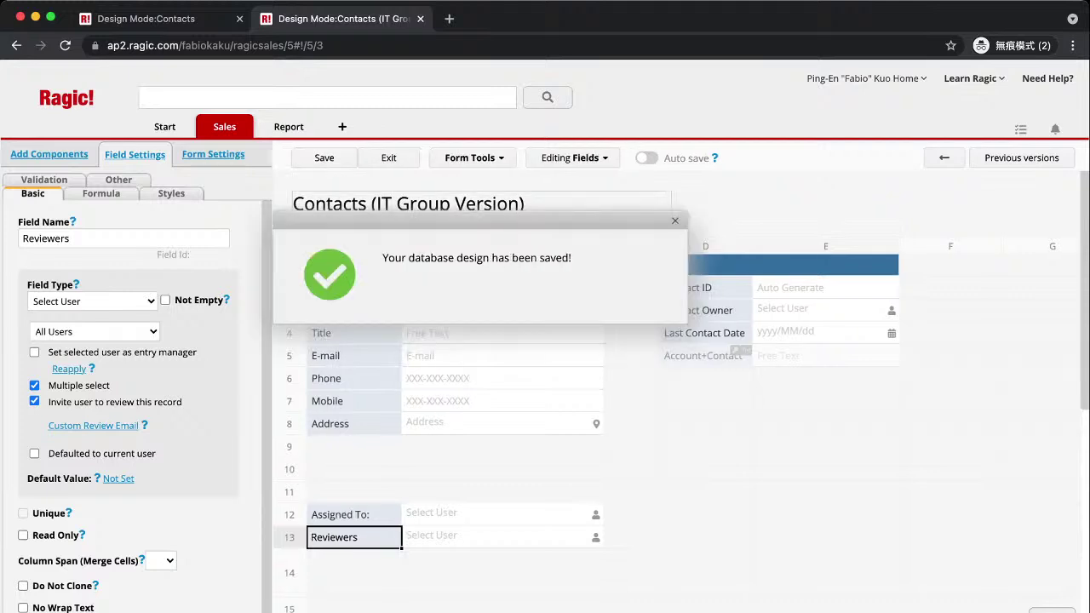
{"action": "key", "text": "Return"}
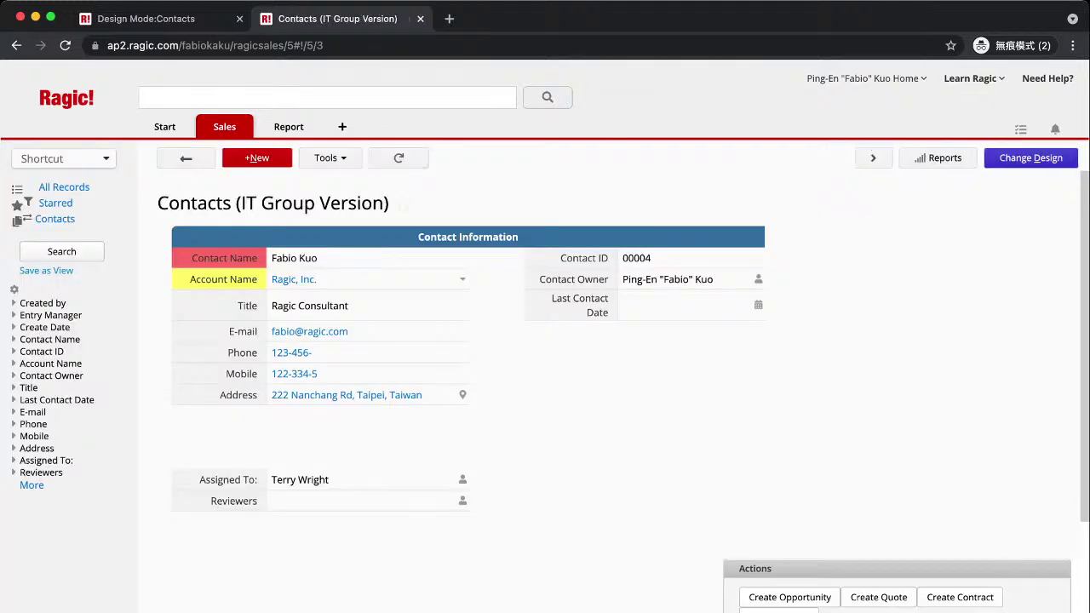
Choose a user in Reviewers, save the record, and check the Notify User history entry.
{"action": "left_click", "coordinate": [366, 501]}
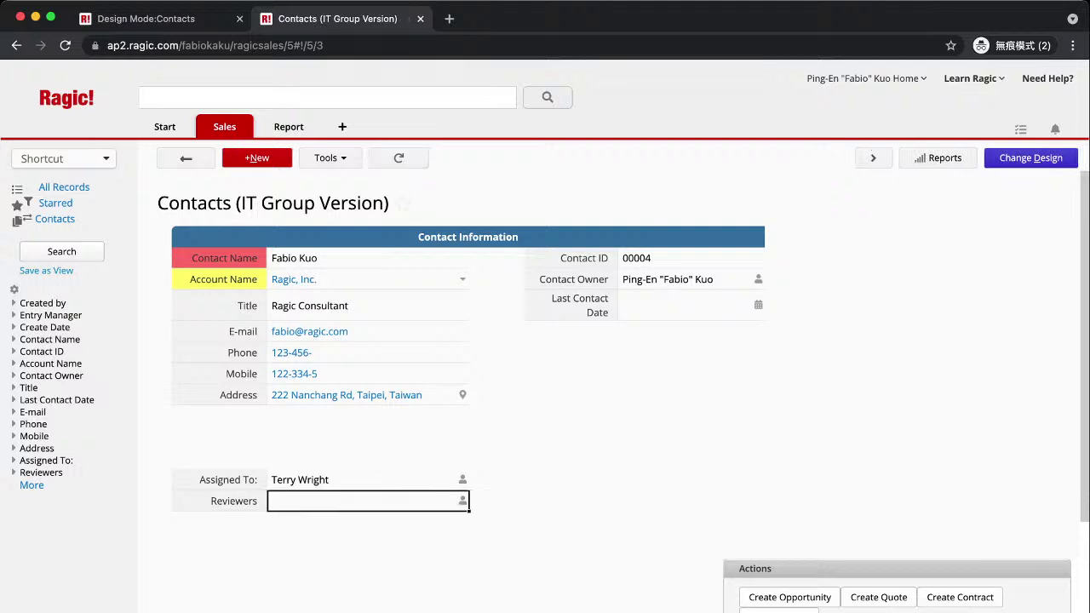
{"action": "left_click", "coordinate": [366, 501]}
{"action": "scroll", "coordinate": [366, 565], "scroll_direction": "down", "scroll_amount": 1}
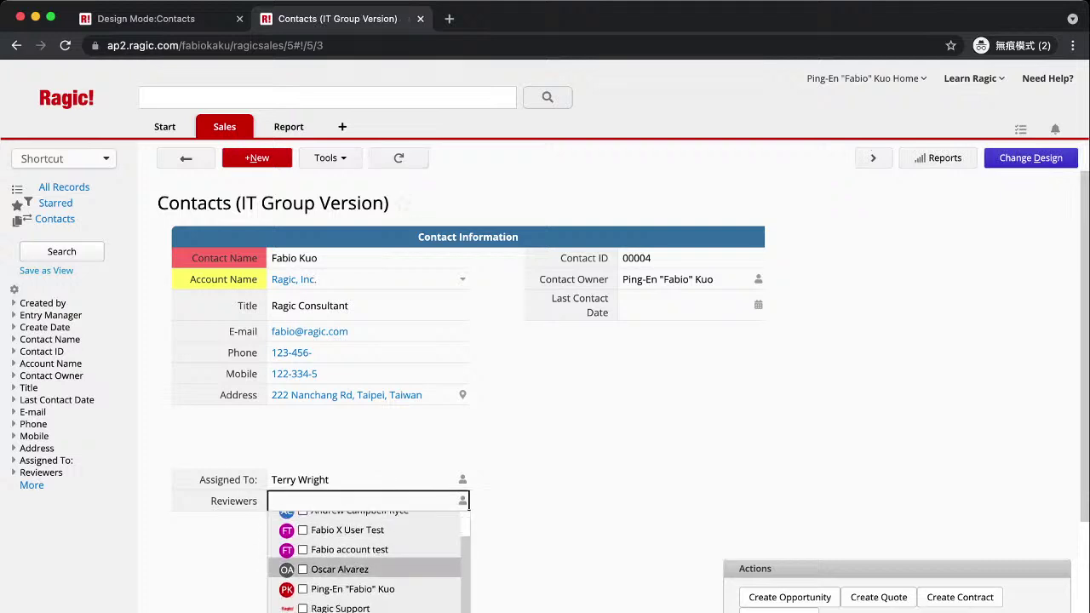
{"action": "left_click", "coordinate": [339, 569]}
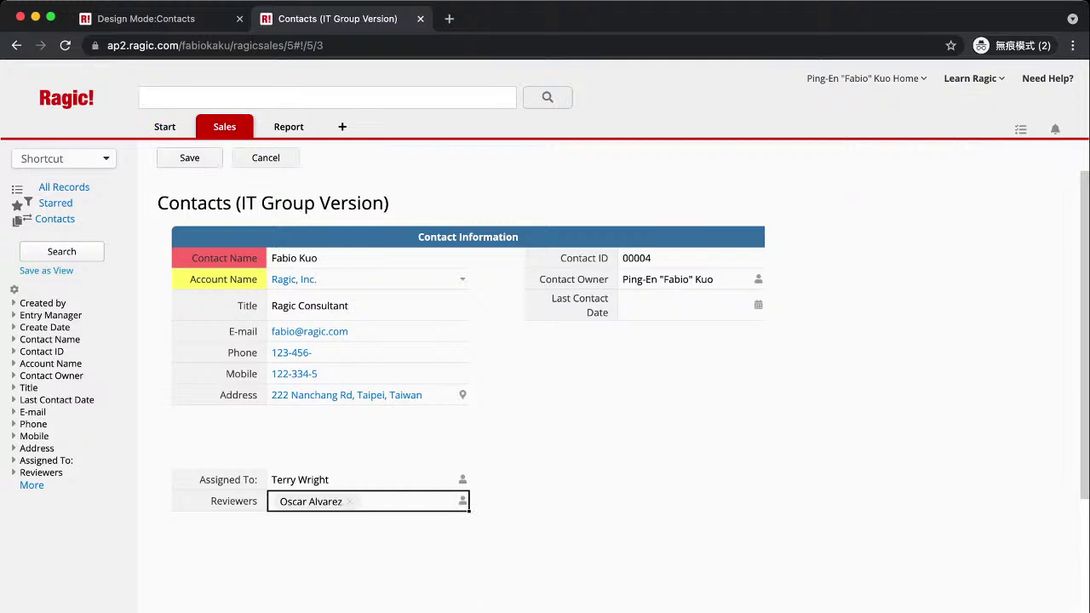
{"action": "left_click", "coordinate": [190, 158]}
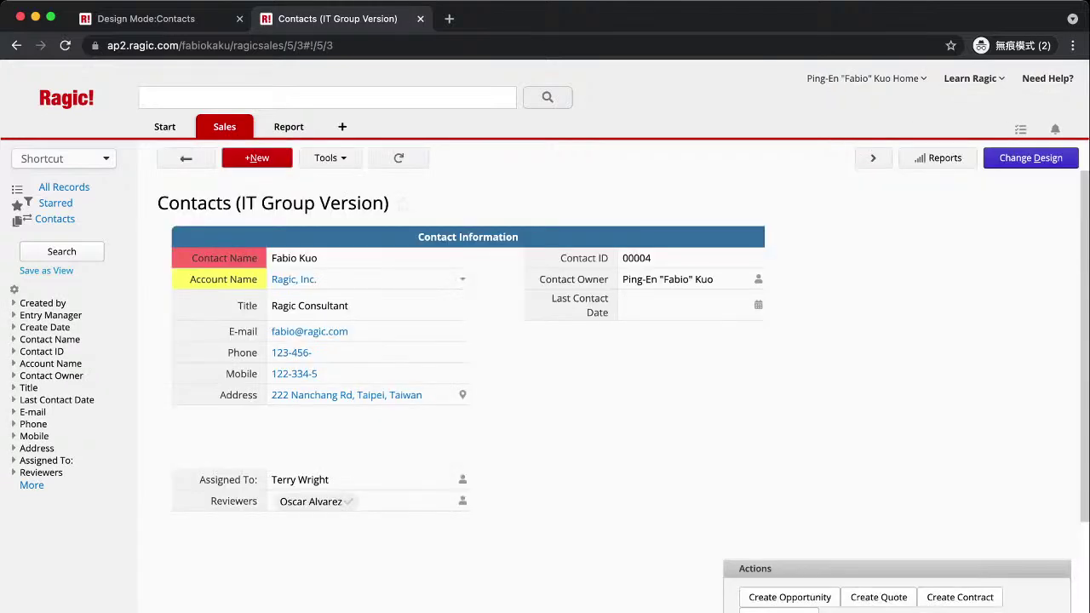
{"action": "mouse_move", "coordinate": [311, 501]}
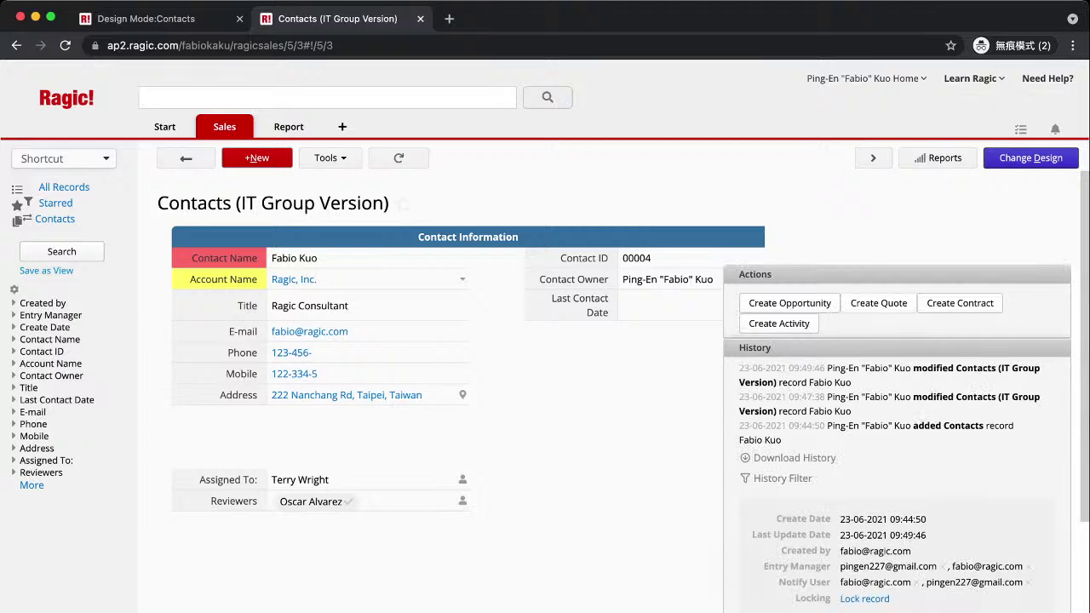
{"action": "left_click_drag", "start_coordinate": [778, 583], "coordinate": [816, 583]}
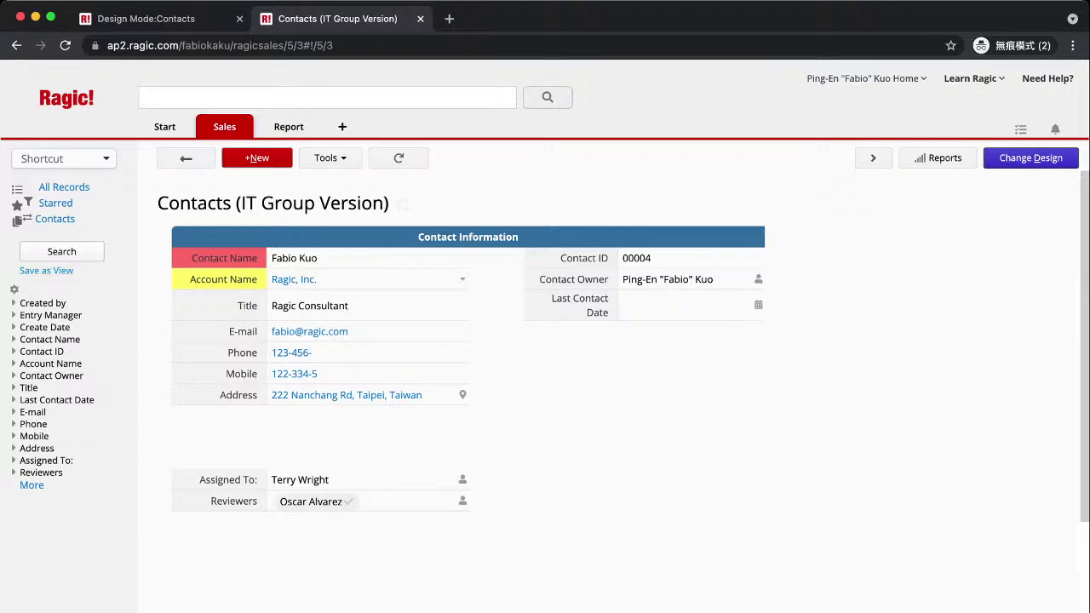
In Access Rights, set the User group to Bulletin User.
{"action": "left_click", "coordinate": [1030, 158]}
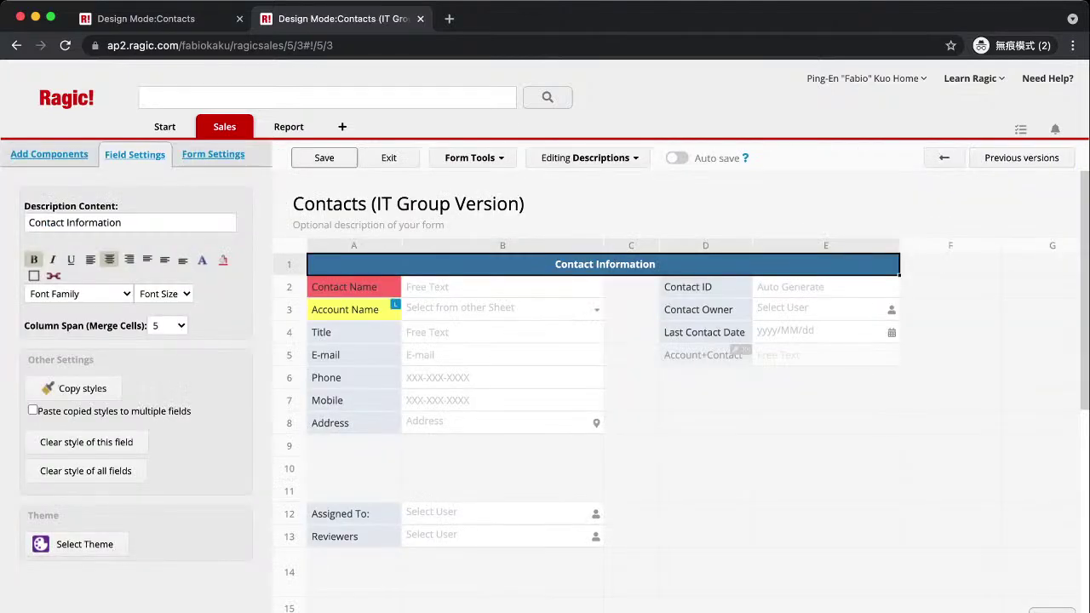
{"action": "left_click", "coordinate": [213, 154]}
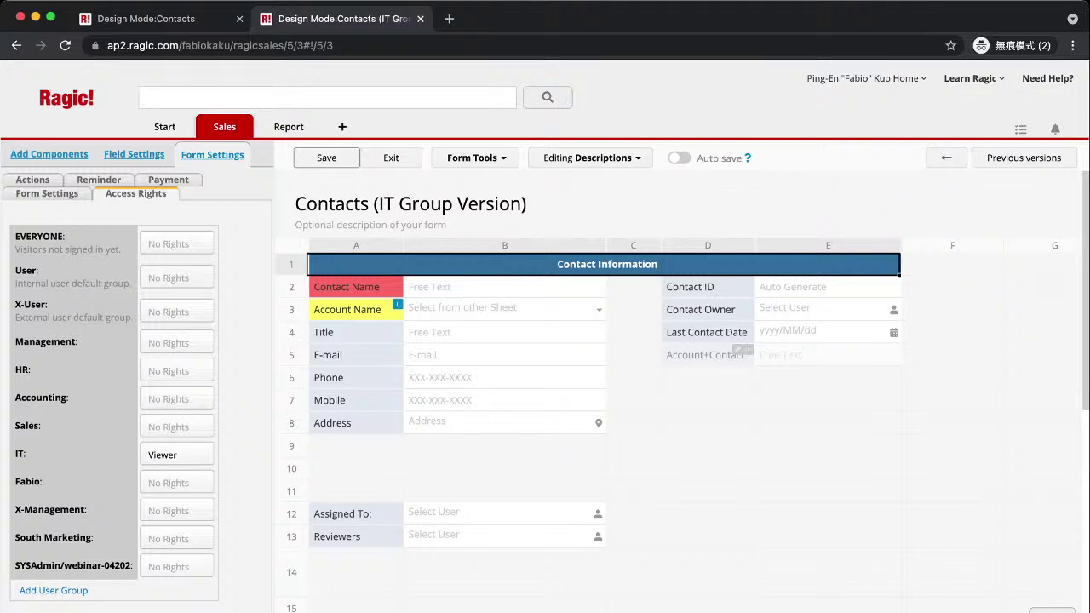
{"action": "left_click", "coordinate": [176, 454]}
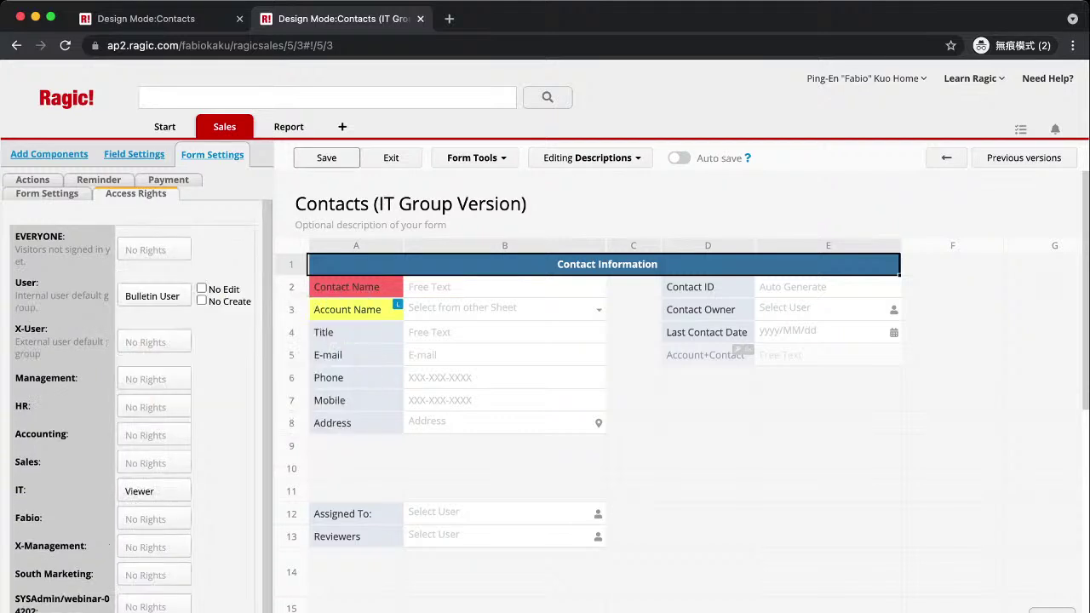
Save the access rights, then remove the reviewer from Reviewers and save the record.
{"action": "left_click", "coordinate": [326, 158]}
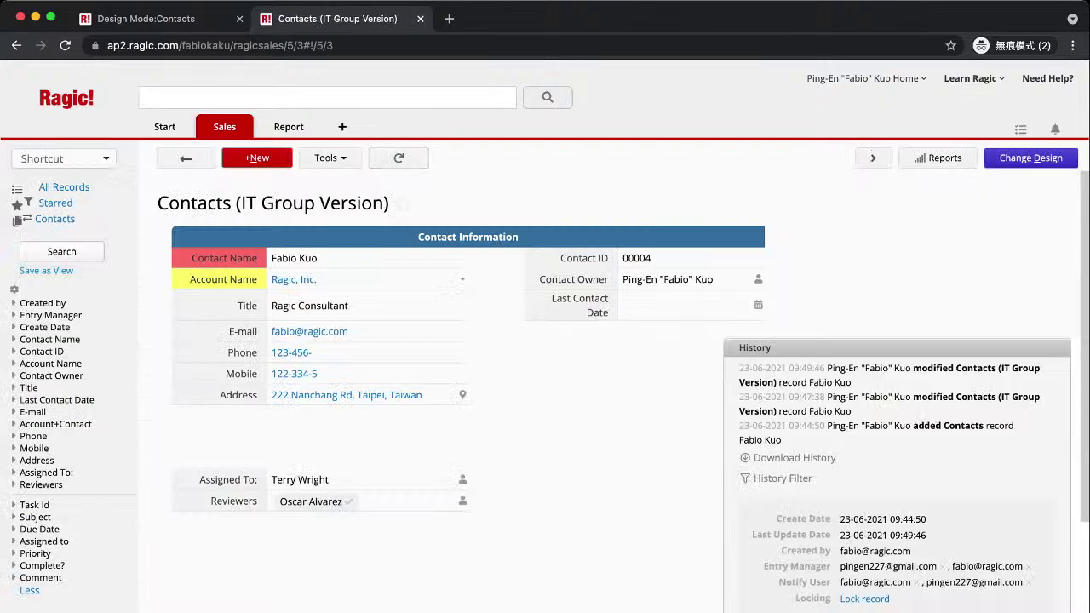
{"action": "left_click", "coordinate": [366, 500]}
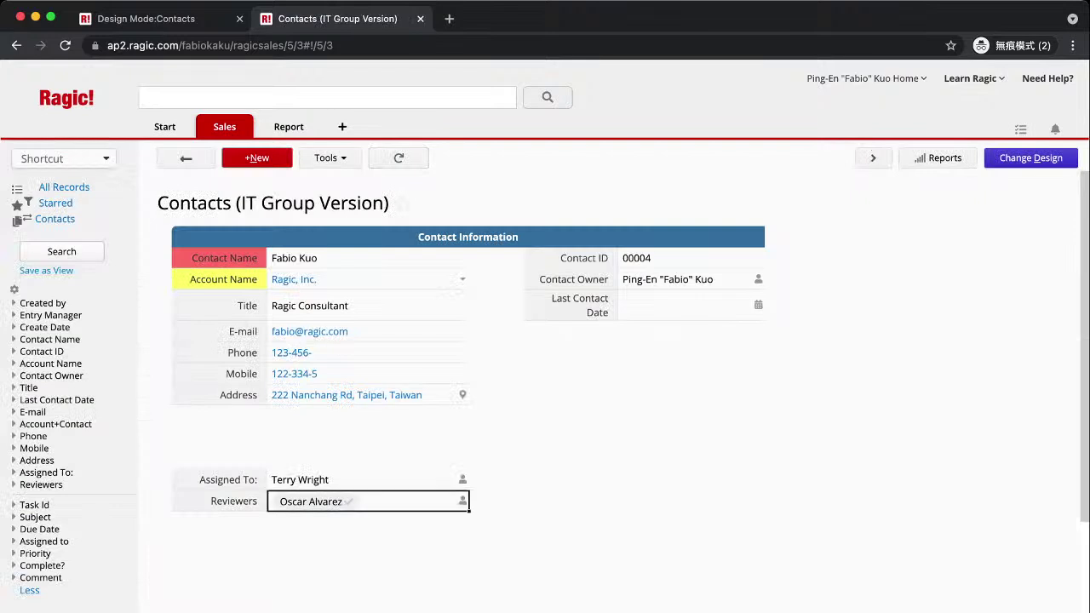
{"action": "key", "text": "BackSpace"}
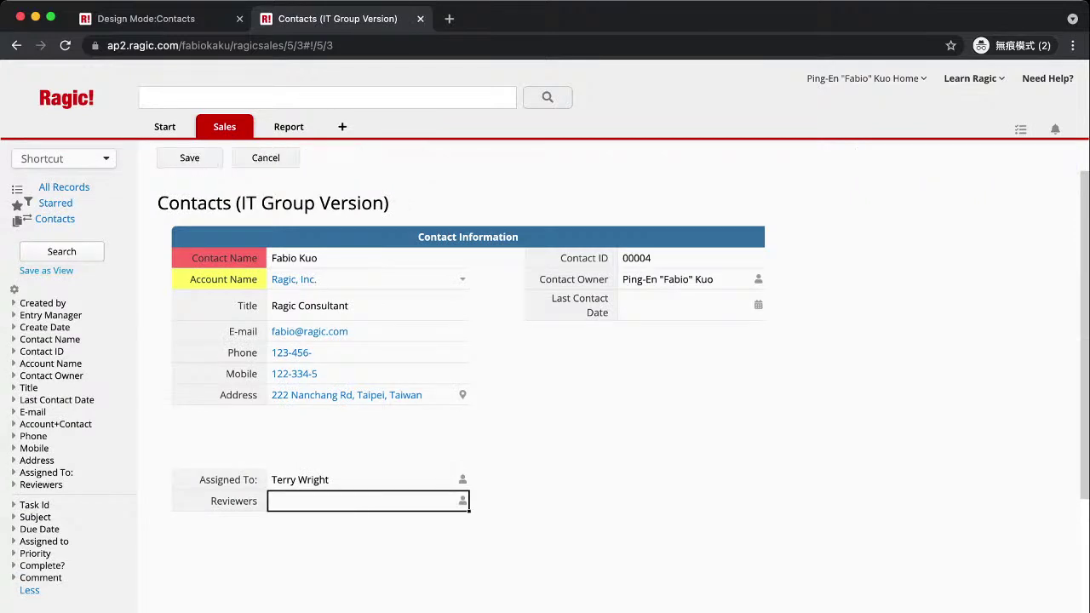
{"action": "key", "text": "Return"}
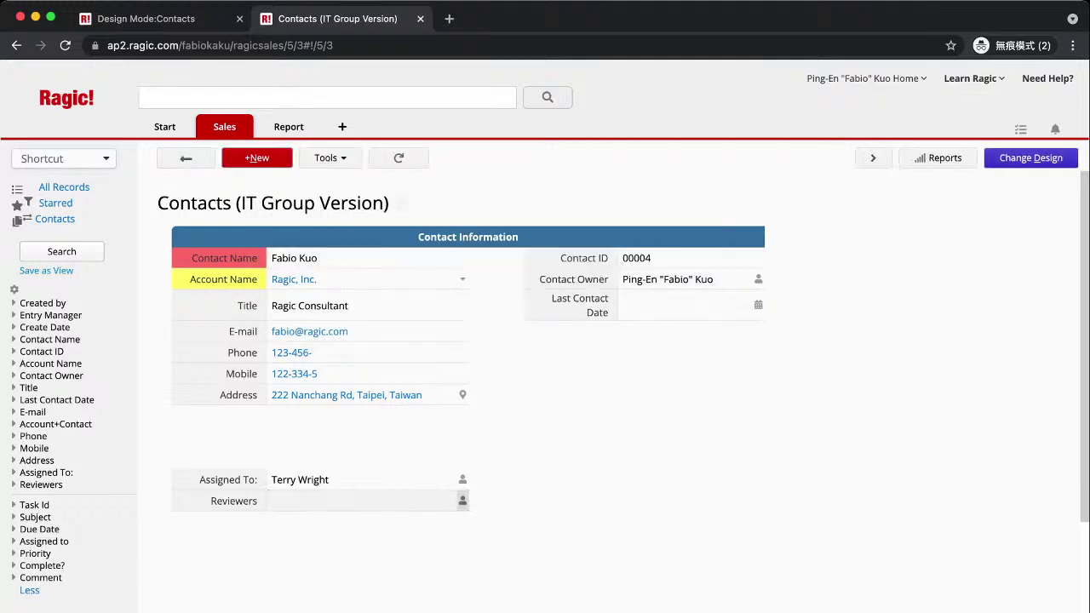
Re-select the same user in Reviewers and save the record again.
{"action": "left_click", "coordinate": [367, 501]}
{"action": "key", "text": "Down"}
{"action": "key", "text": "Down"}
{"action": "key", "text": "Down"}
{"action": "key", "text": "Down"}
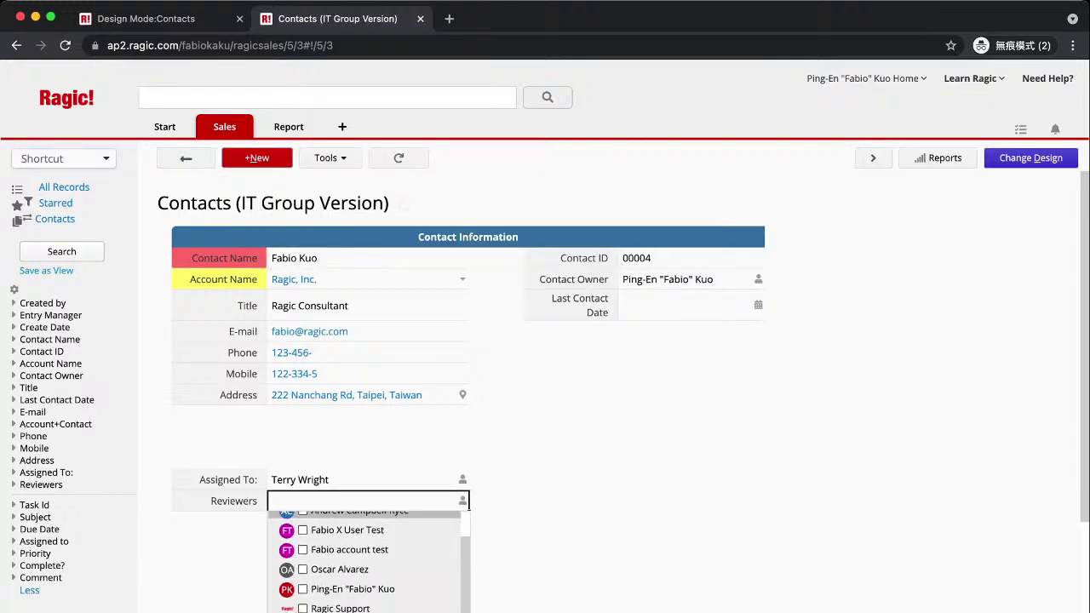
{"action": "key", "text": "Return"}
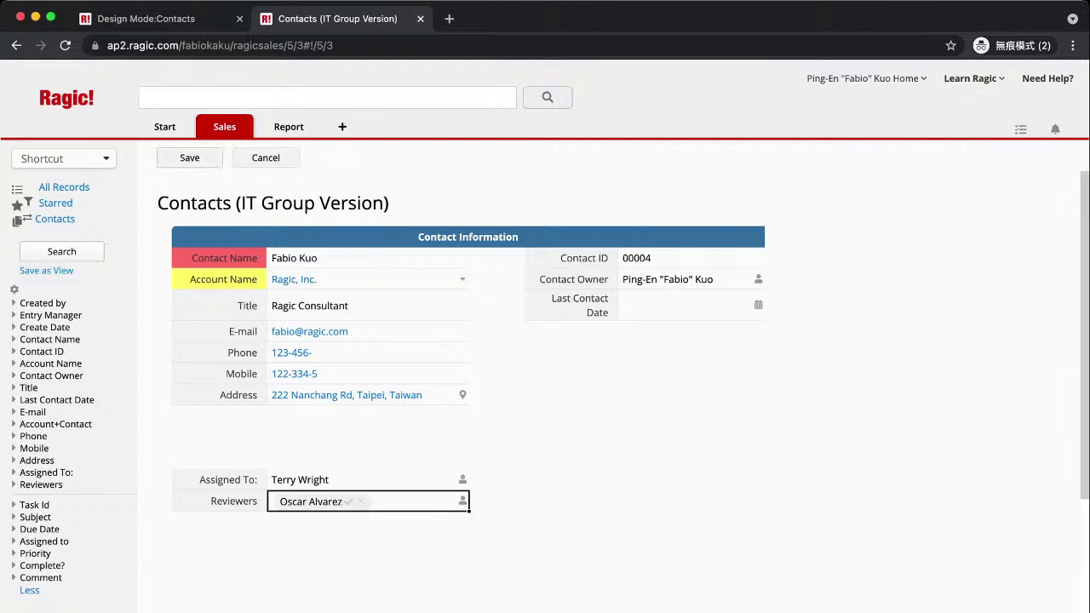
{"action": "key", "text": "Return"}
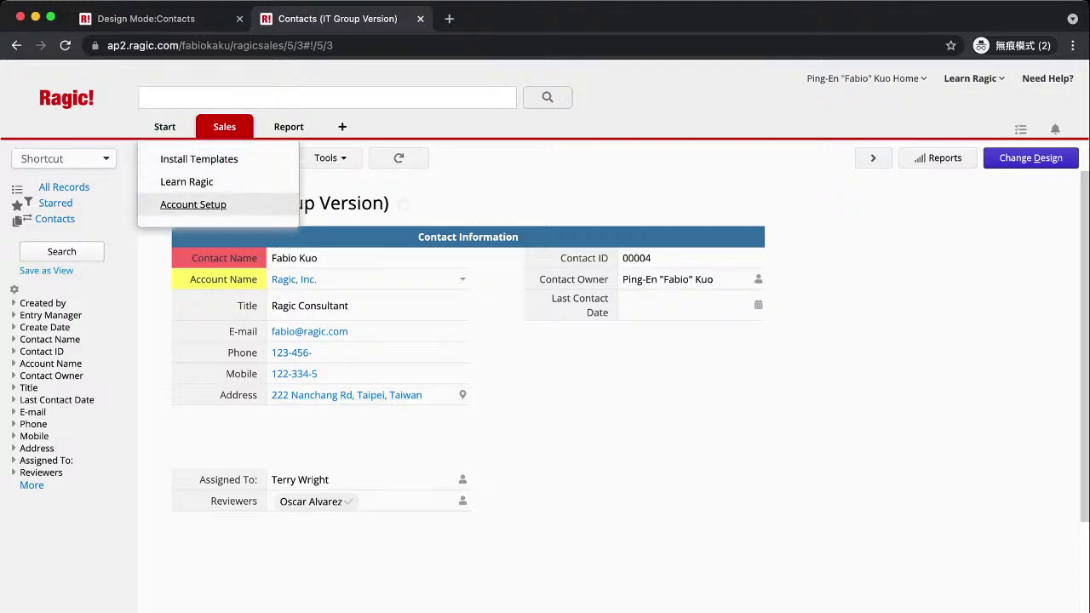
{"action": "left_click", "coordinate": [213, 204]}
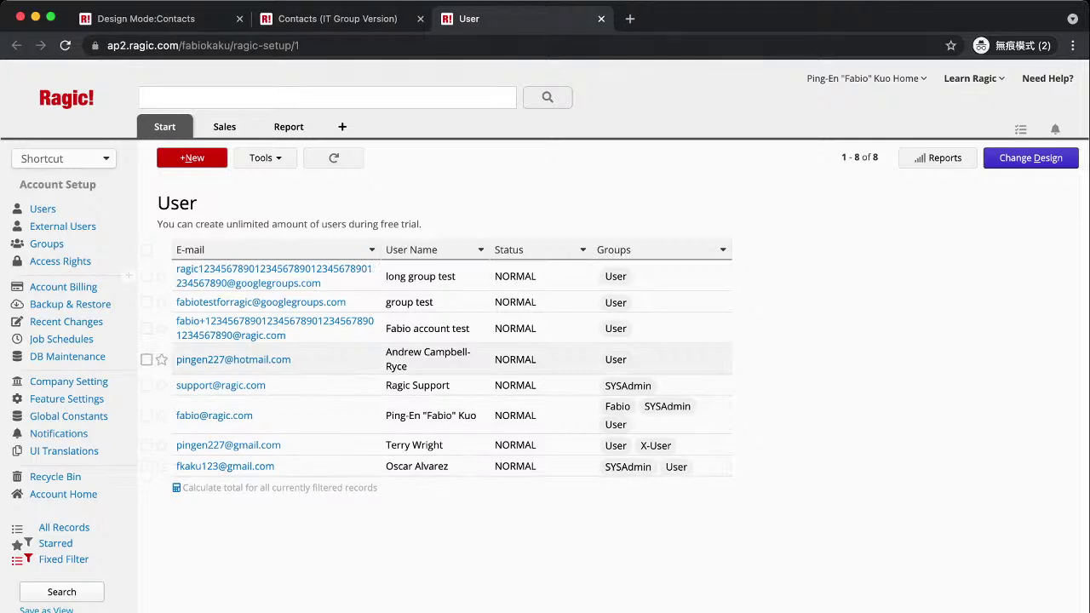
{"action": "left_click", "coordinate": [601, 18]}
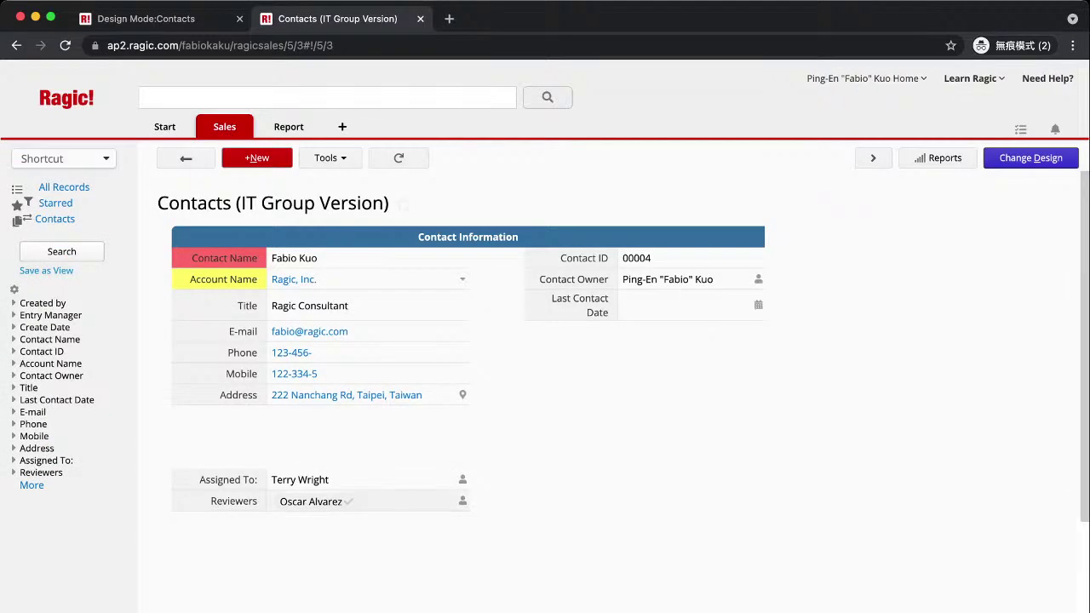
Check a second user in the Reviewers dropdown beside the existing reviewer, then save the record.
{"action": "left_click", "coordinate": [366, 500]}
{"action": "scroll", "coordinate": [367, 562], "scroll_direction": "down", "scroll_amount": 2}
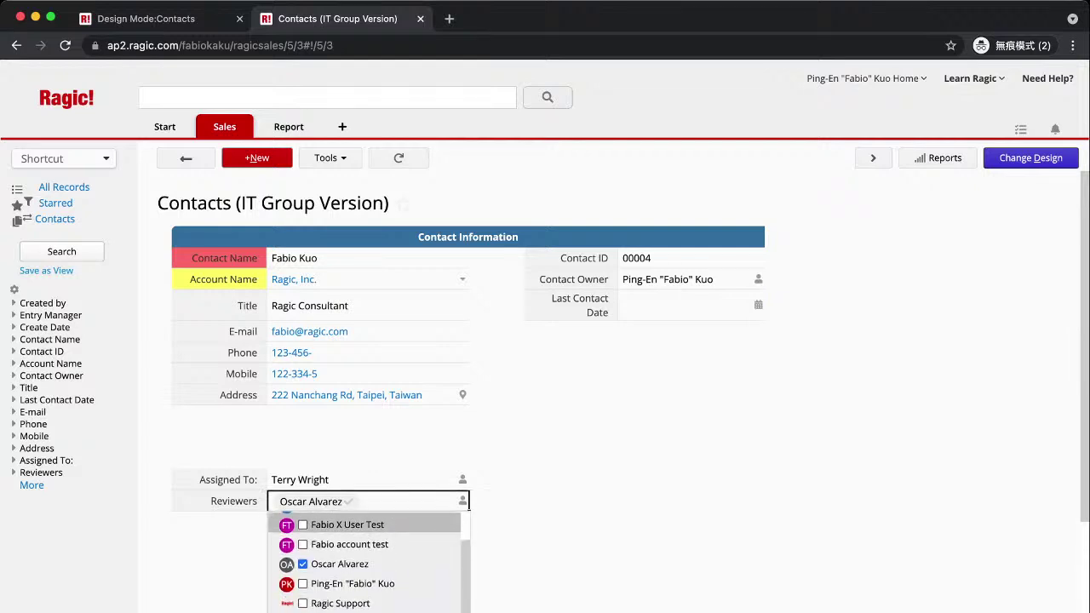
{"action": "scroll", "coordinate": [366, 562], "scroll_direction": "down", "scroll_amount": 1}
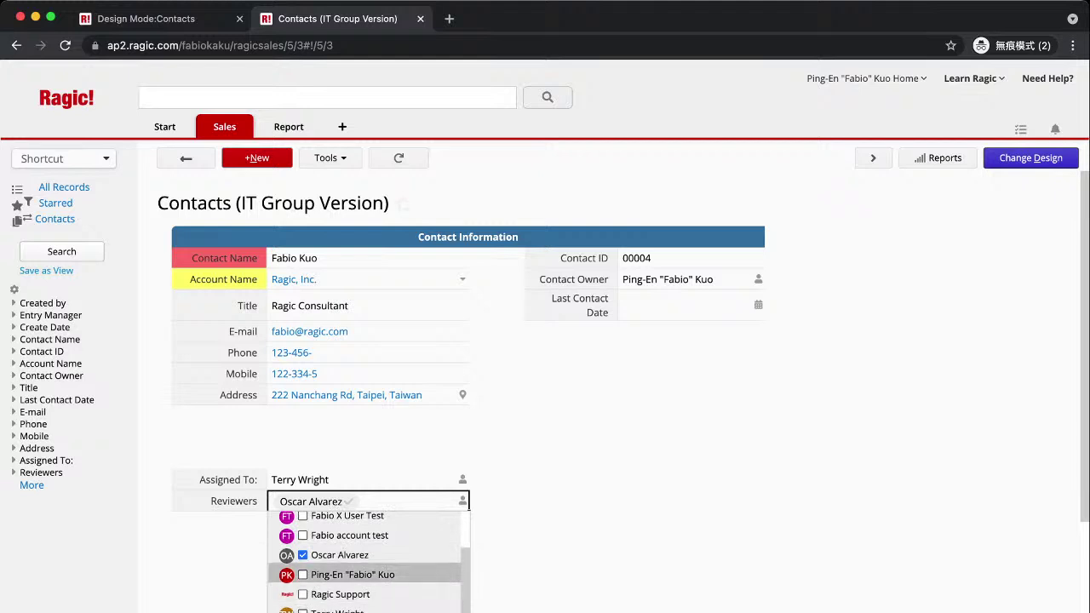
{"action": "scroll", "coordinate": [366, 579], "scroll_direction": "up", "scroll_amount": 3}
{"action": "left_click", "coordinate": [359, 543]}
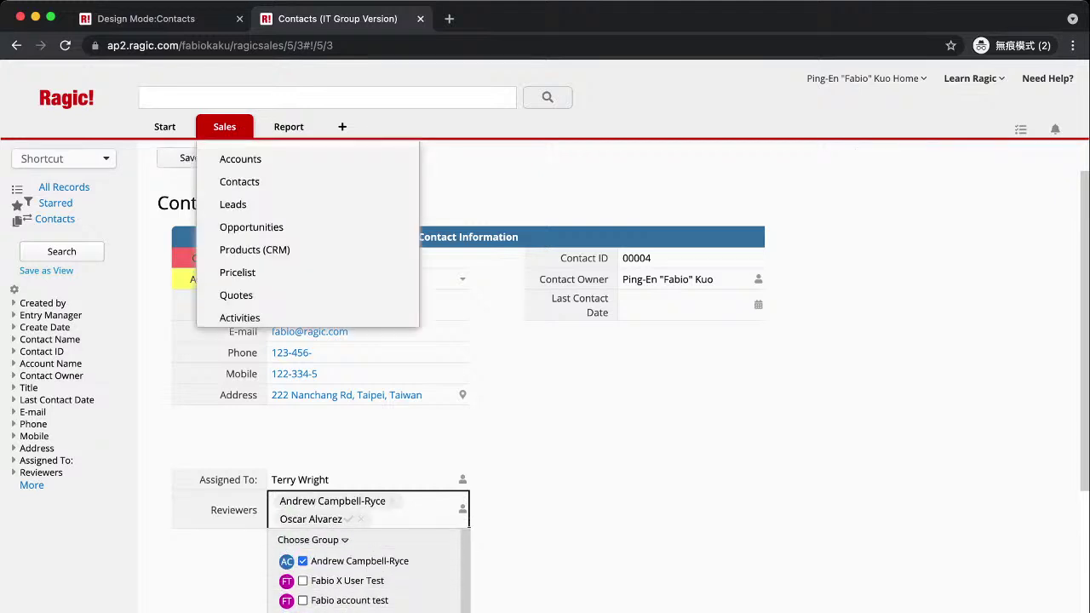
{"action": "left_click", "coordinate": [189, 158]}
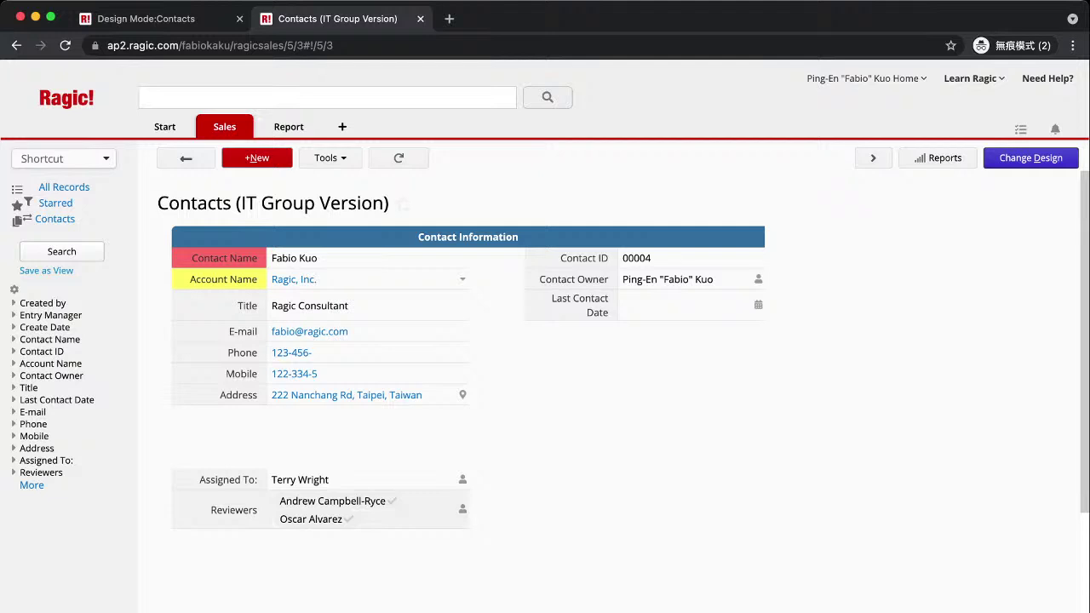
{"action": "mouse_move", "coordinate": [332, 502]}
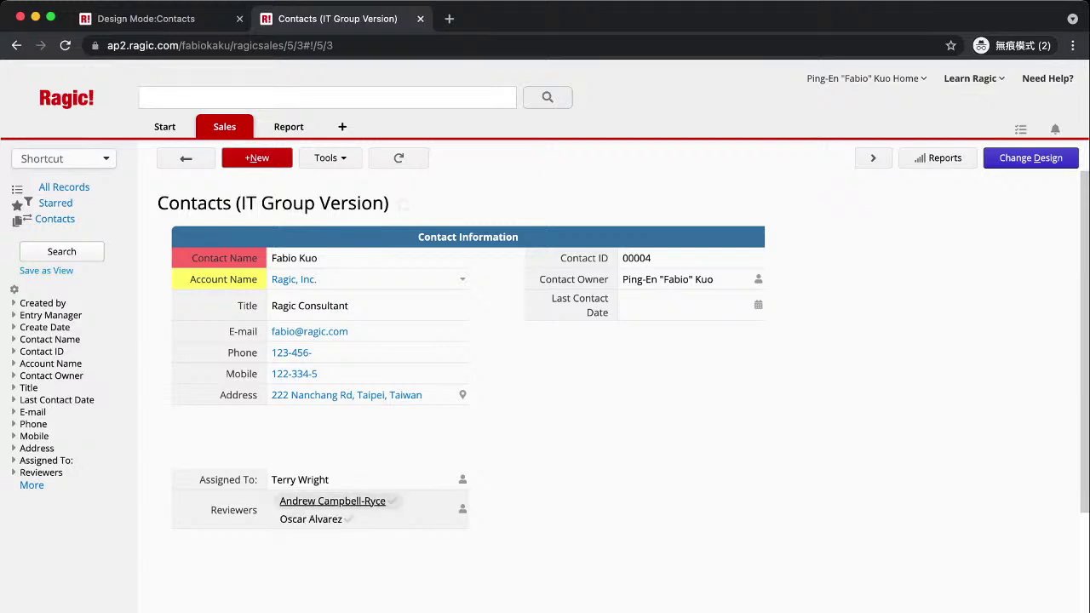
{"action": "mouse_move", "coordinate": [311, 520]}
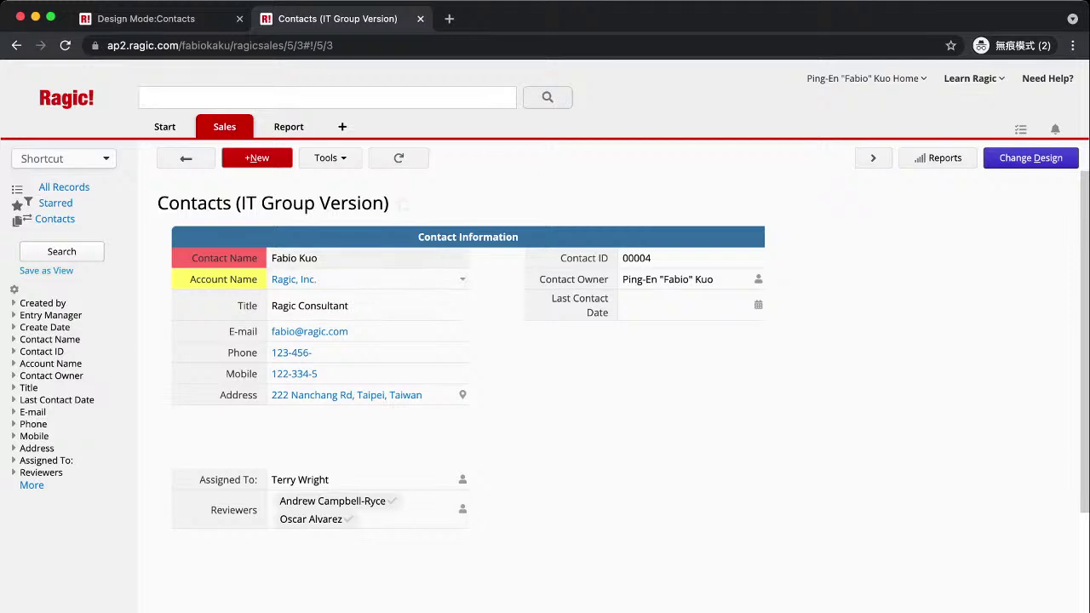
Start a new contact entry, opening and dismissing the Account Name picker without choosing an account.
{"action": "left_click", "coordinate": [256, 157]}
{"action": "left_click", "coordinate": [366, 279]}
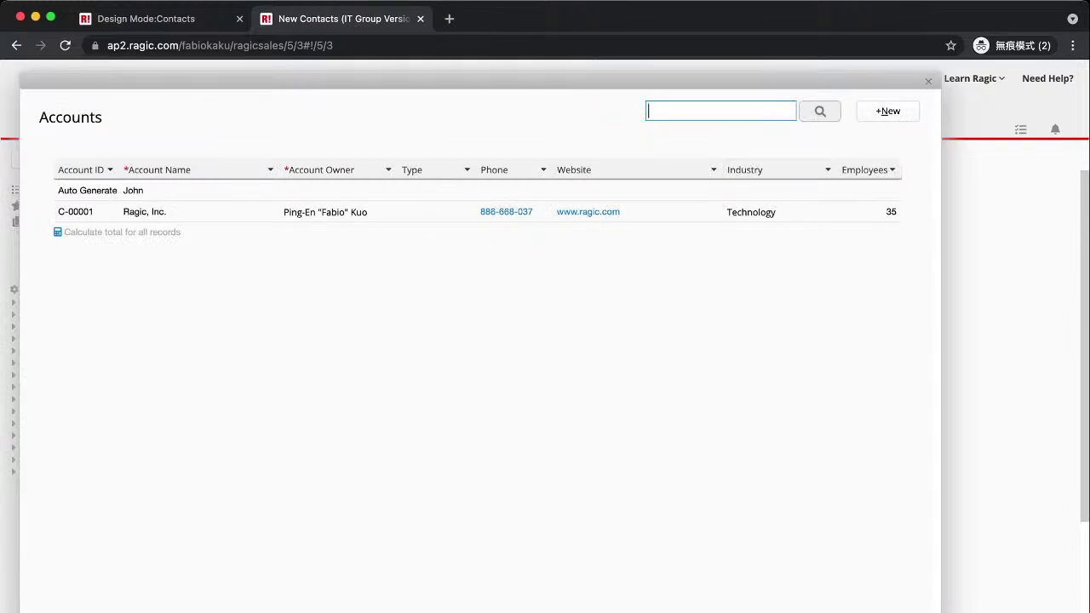
{"action": "key", "text": "Escape"}
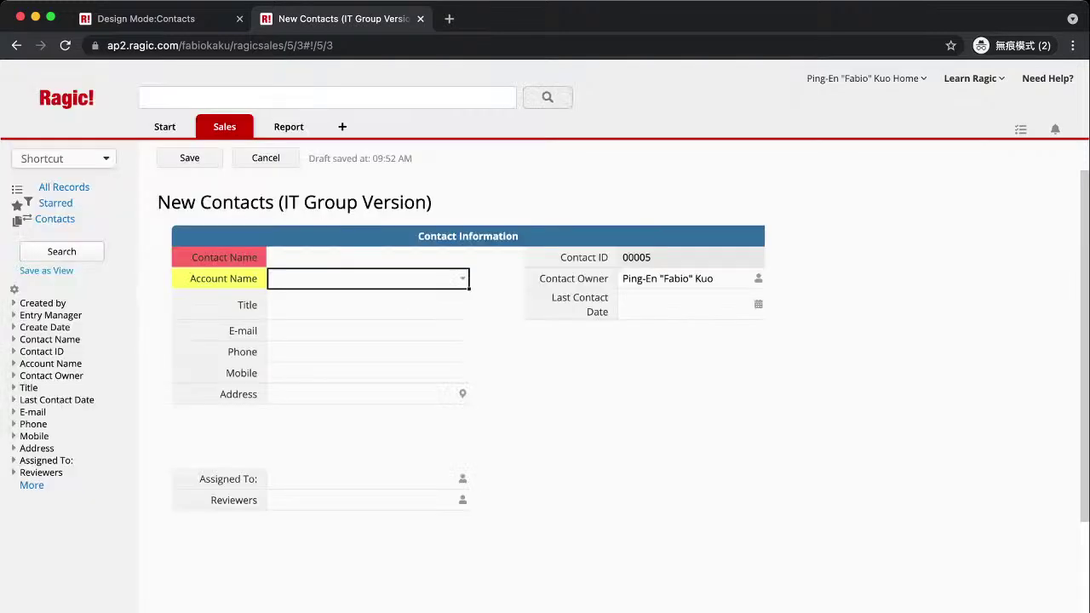
{"action": "left_click", "coordinate": [462, 279]}
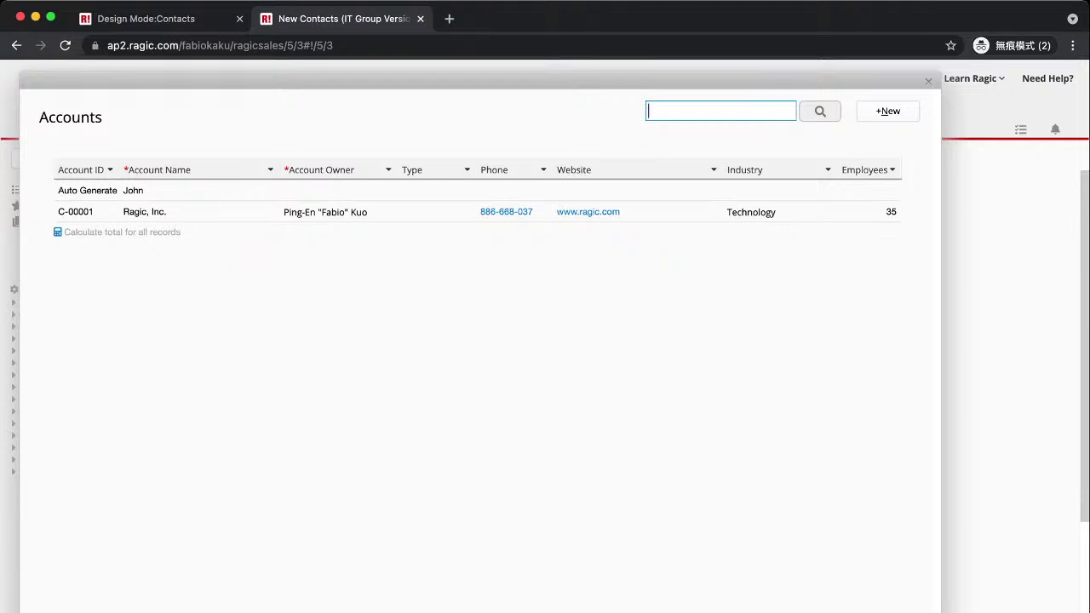
{"action": "key", "text": "Escape"}
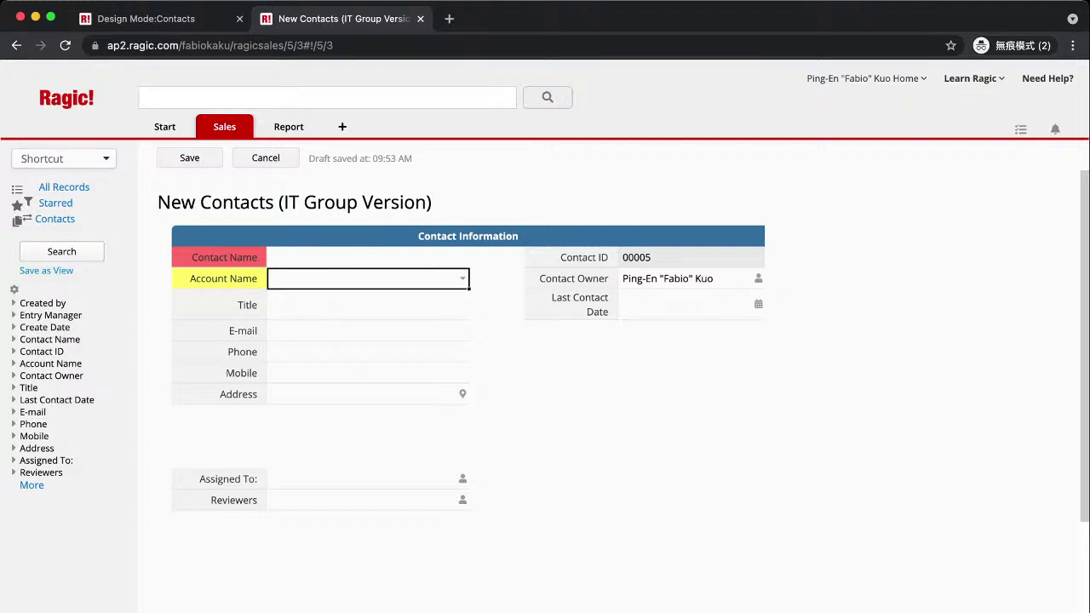
Save the blank entry as record 00005, then reopen record 00004 from the list view.
{"action": "left_click", "coordinate": [190, 157]}
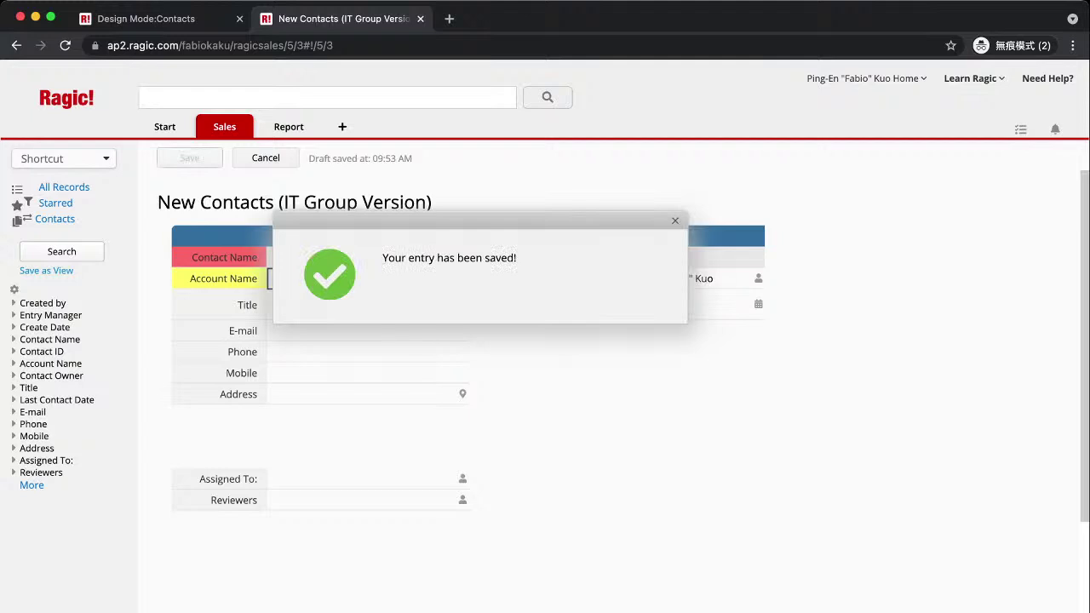
{"action": "left_click", "coordinate": [186, 157]}
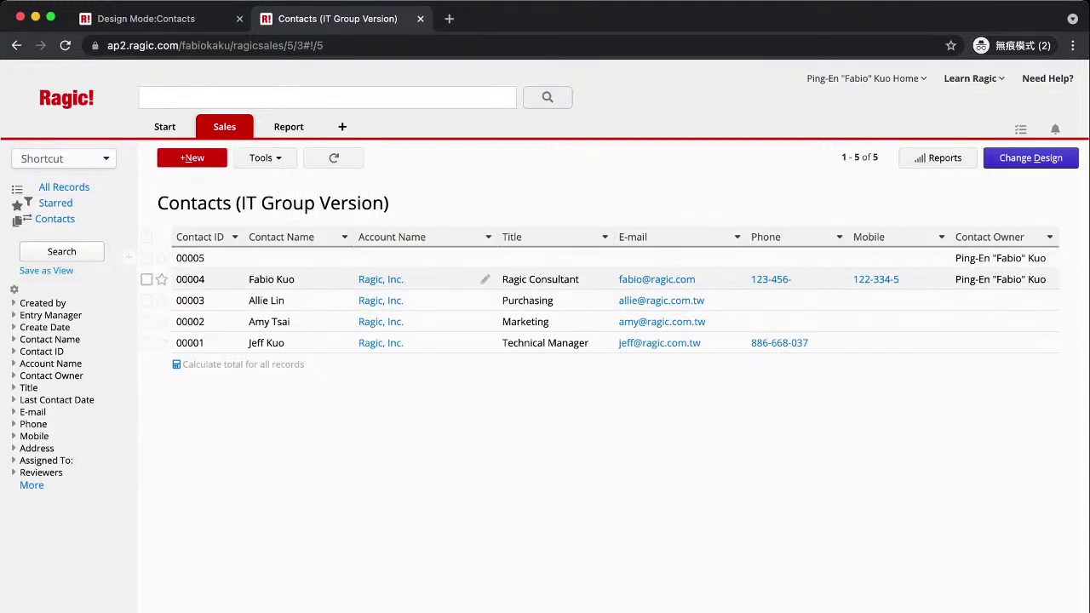
{"action": "left_click", "coordinate": [426, 279]}
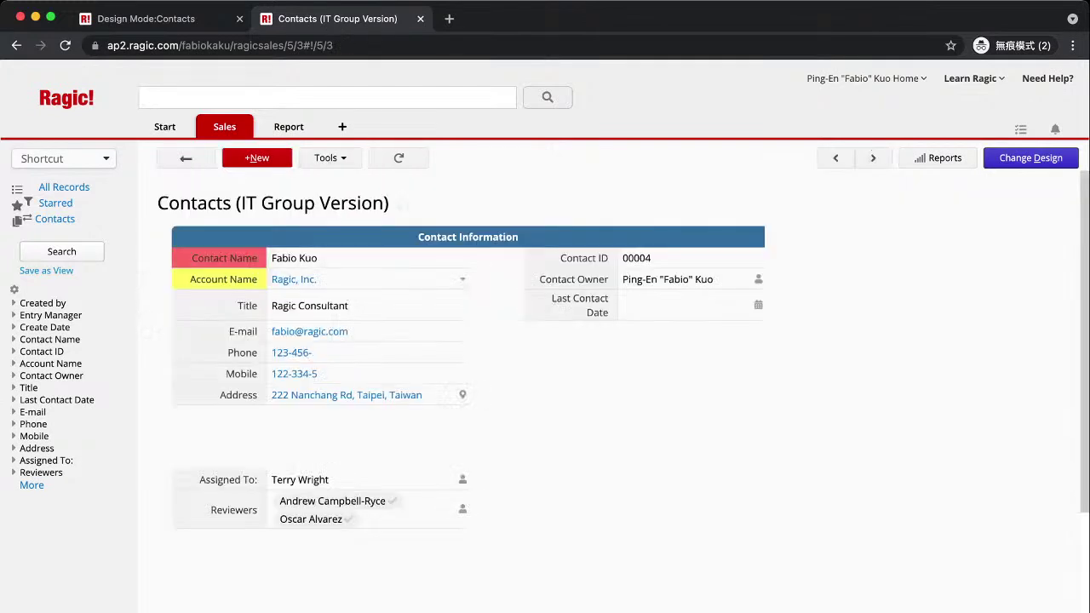
{"action": "left_click", "coordinate": [330, 158]}
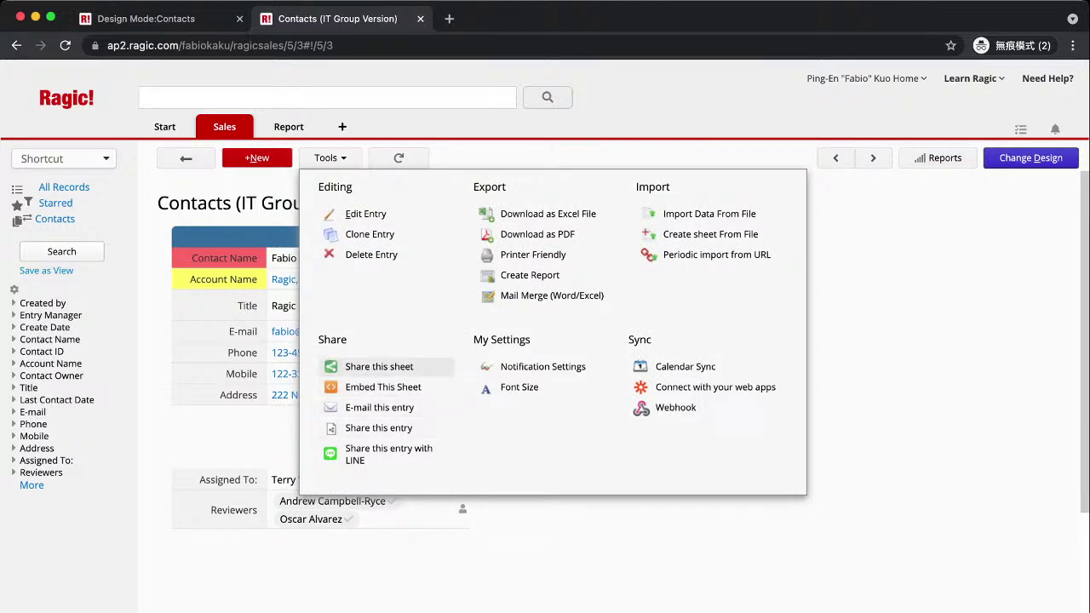
{"action": "left_click", "coordinate": [379, 366]}
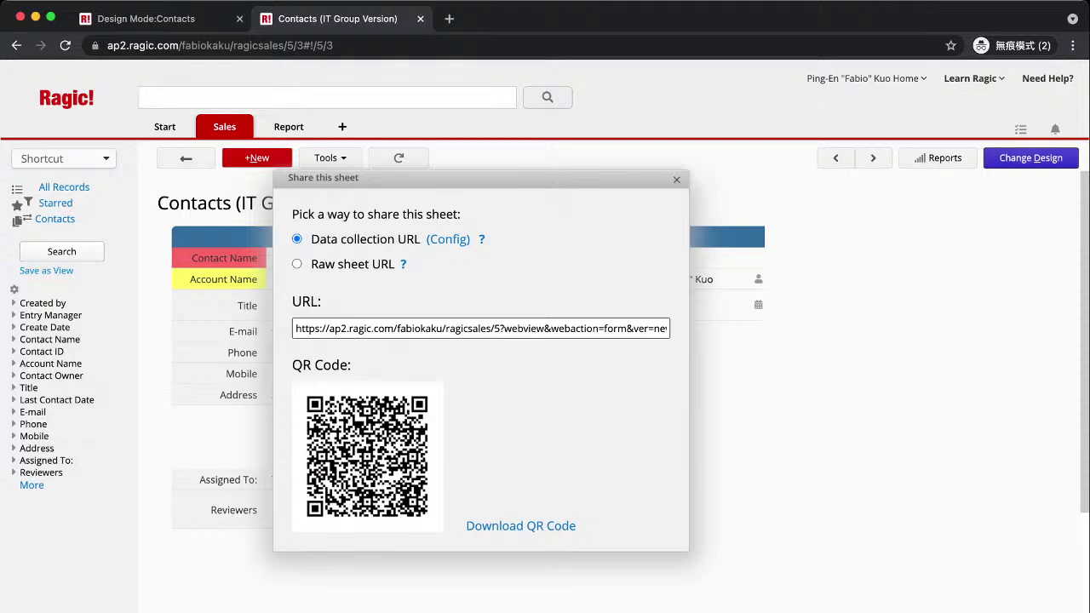
{"action": "left_click", "coordinate": [481, 328]}
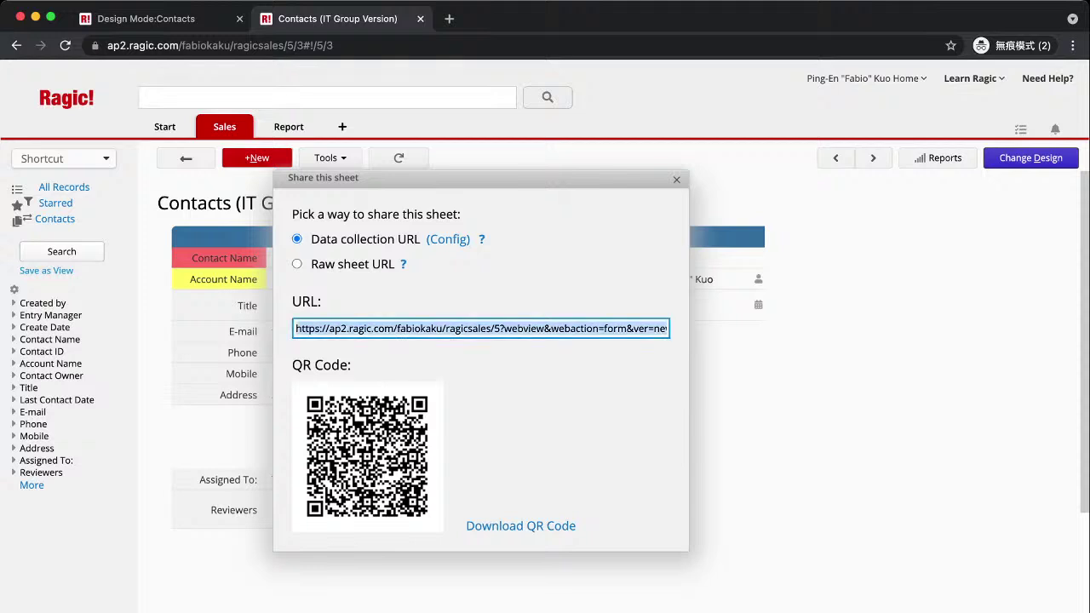
{"action": "key", "text": "super+c"}
{"action": "key", "text": "super+t"}
{"action": "key", "text": "super+v"}
{"action": "key", "text": "Return"}
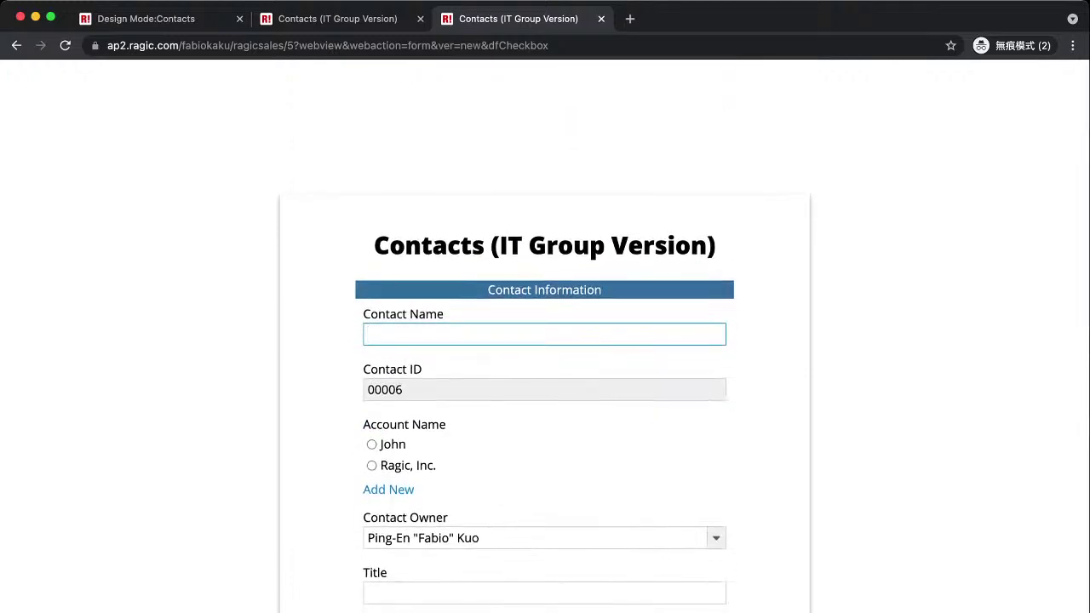
{"action": "key", "text": "super+w"}
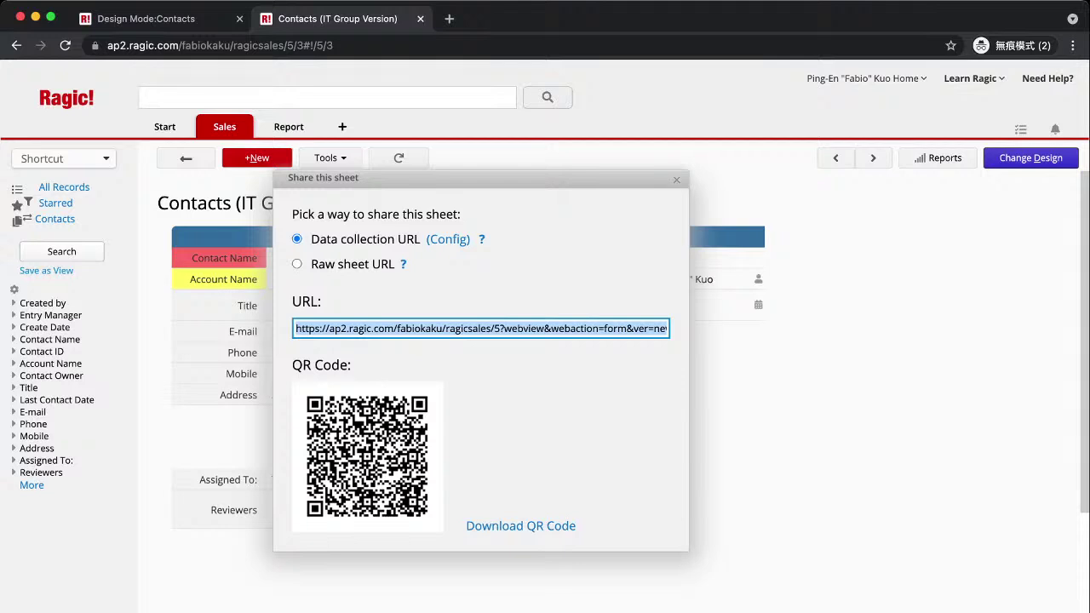
{"action": "key", "text": "Escape"}
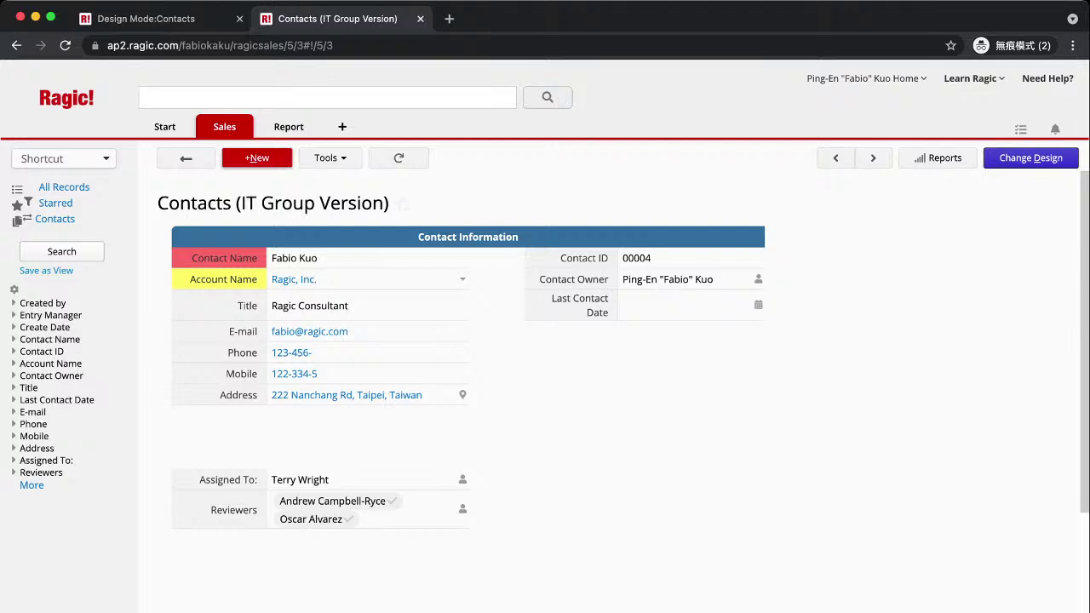
Open the E-mail this entry dialog for record 00004 from the record tools.
{"action": "left_click", "coordinate": [330, 157]}
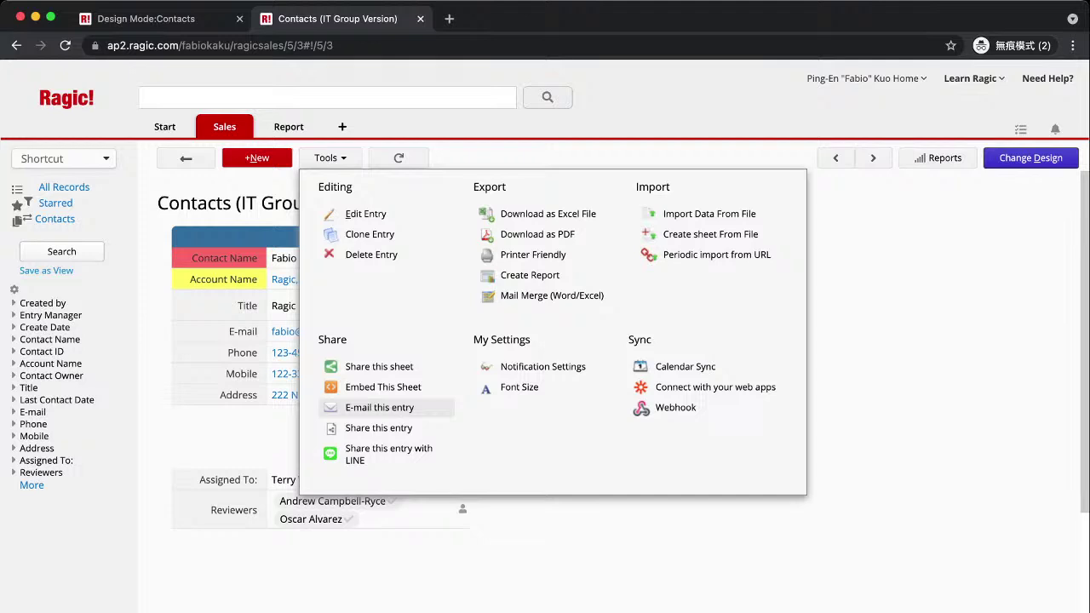
{"action": "left_click", "coordinate": [379, 407]}
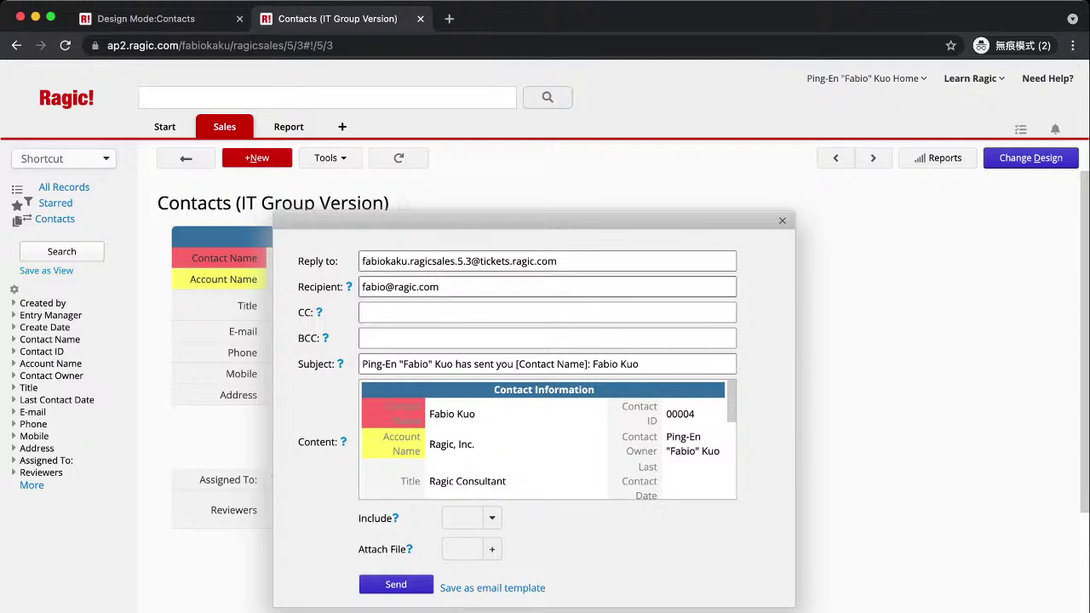
{"action": "scroll", "coordinate": [543, 438], "scroll_direction": "down", "scroll_amount": 2}
{"action": "scroll", "coordinate": [543, 439], "scroll_direction": "up", "scroll_amount": 2}
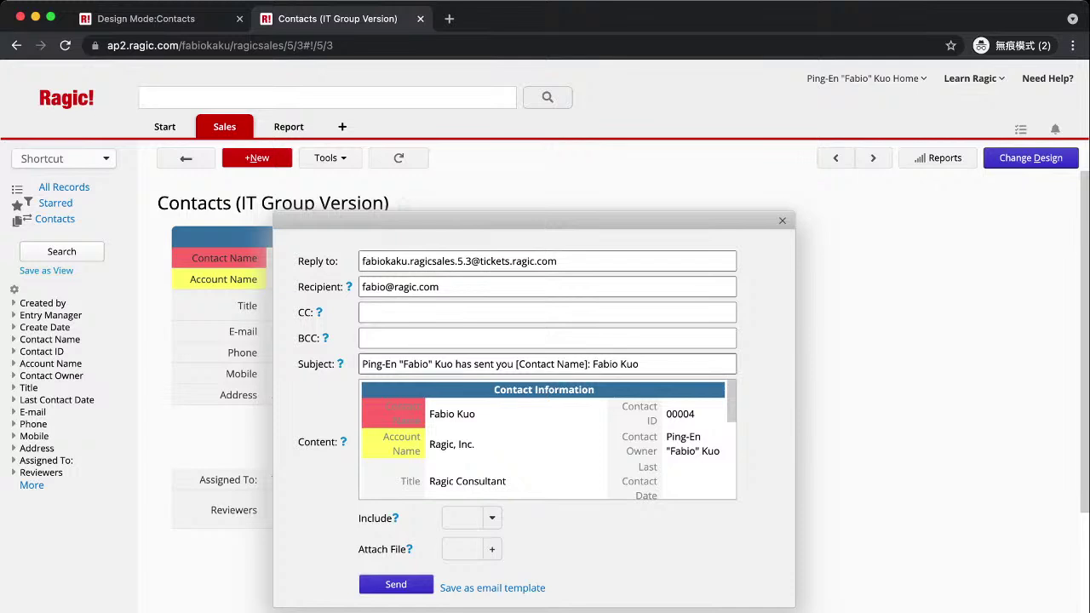
Review the subject, recipient and body templates, leave Include empty, and edit the Content text.
{"action": "left_click", "coordinate": [652, 364]}
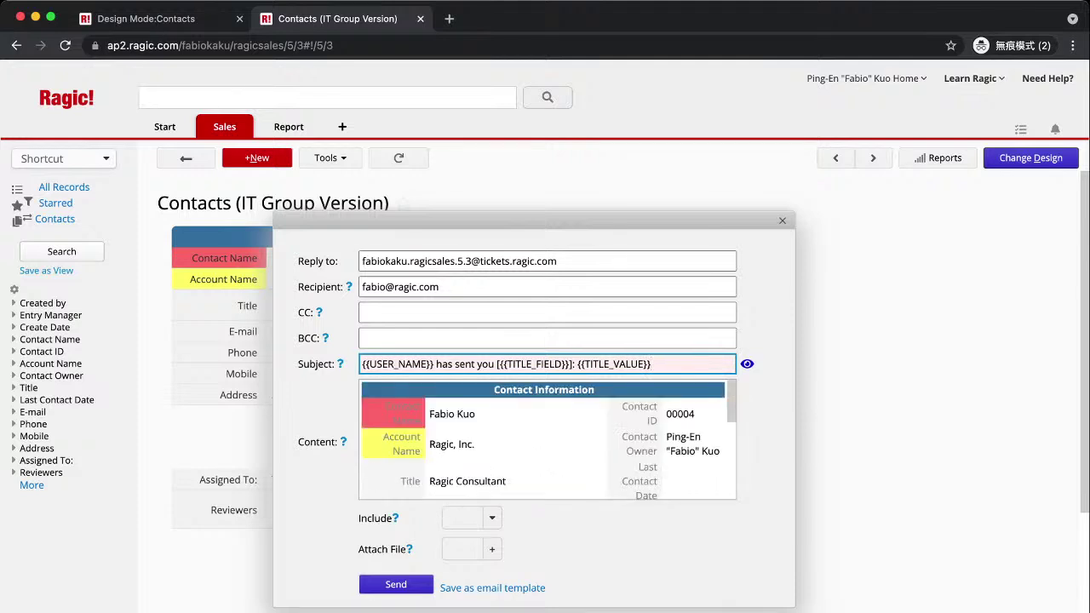
{"action": "left_click", "coordinate": [417, 286]}
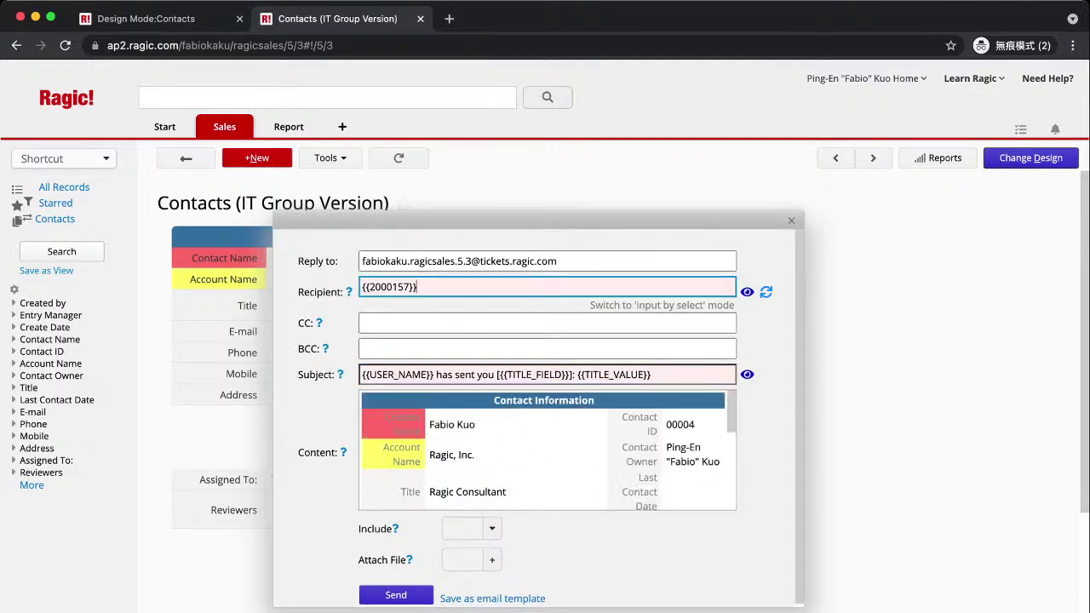
{"action": "left_click", "coordinate": [363, 413]}
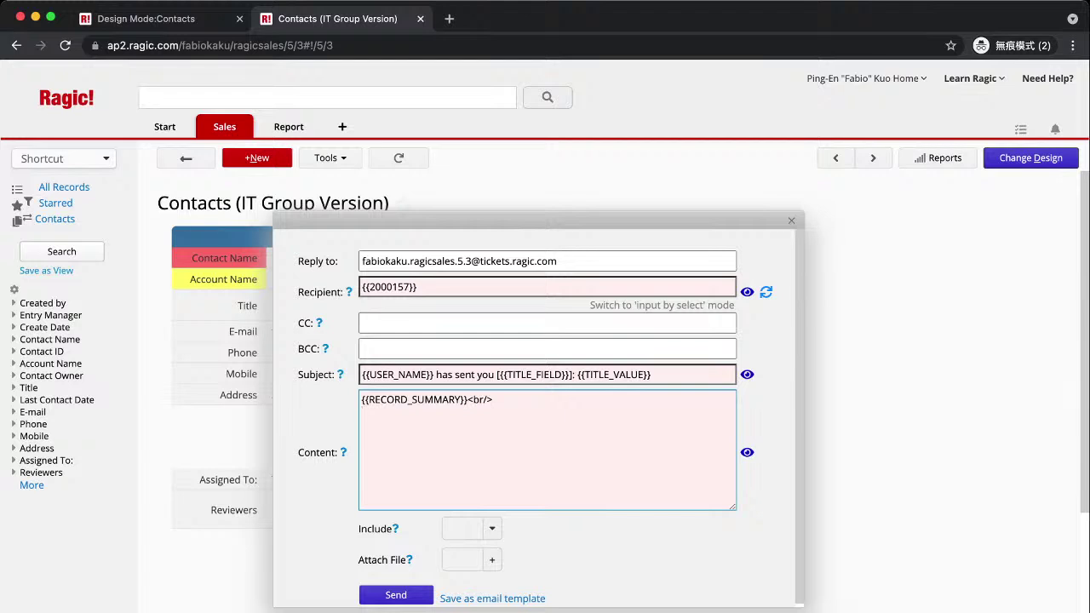
{"action": "left_click", "coordinate": [492, 527]}
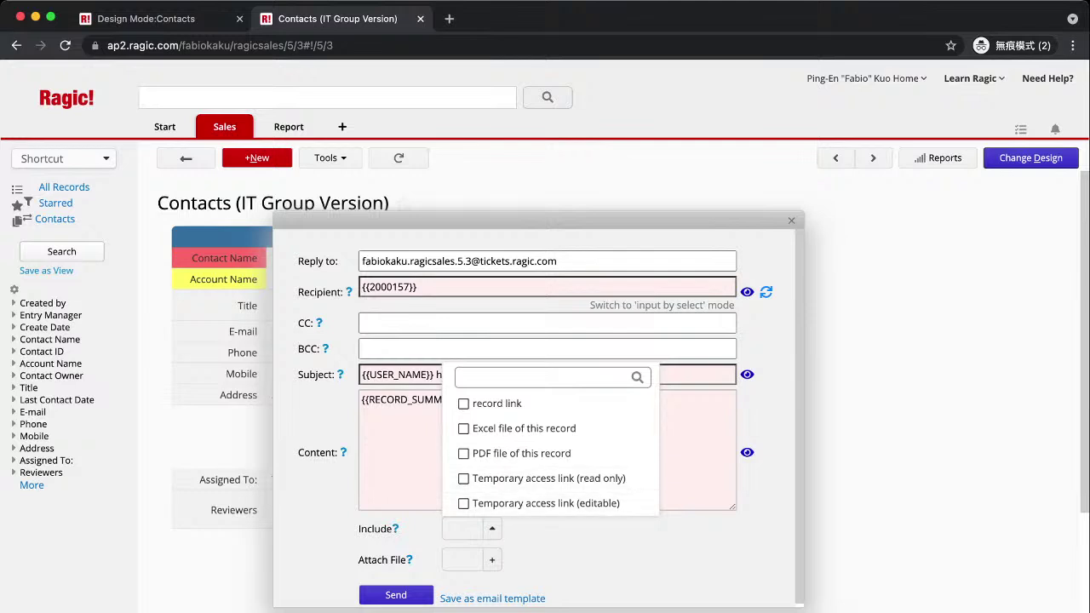
{"action": "key", "text": "Escape"}
{"action": "scroll", "coordinate": [538, 417], "scroll_direction": "down", "scroll_amount": 1}
{"action": "left_click", "coordinate": [363, 410]}
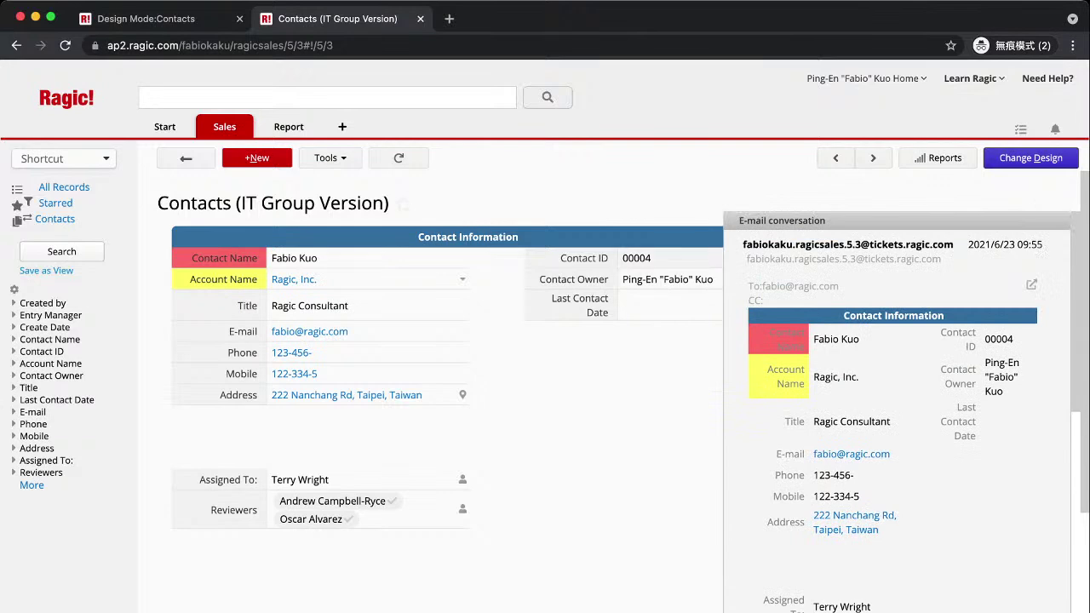
{"action": "scroll", "coordinate": [897, 412], "scroll_direction": "down", "scroll_amount": 5}
{"action": "scroll", "coordinate": [896, 413], "scroll_direction": "up", "scroll_amount": 5}
{"action": "scroll", "coordinate": [897, 413], "scroll_direction": "down", "scroll_amount": 1}
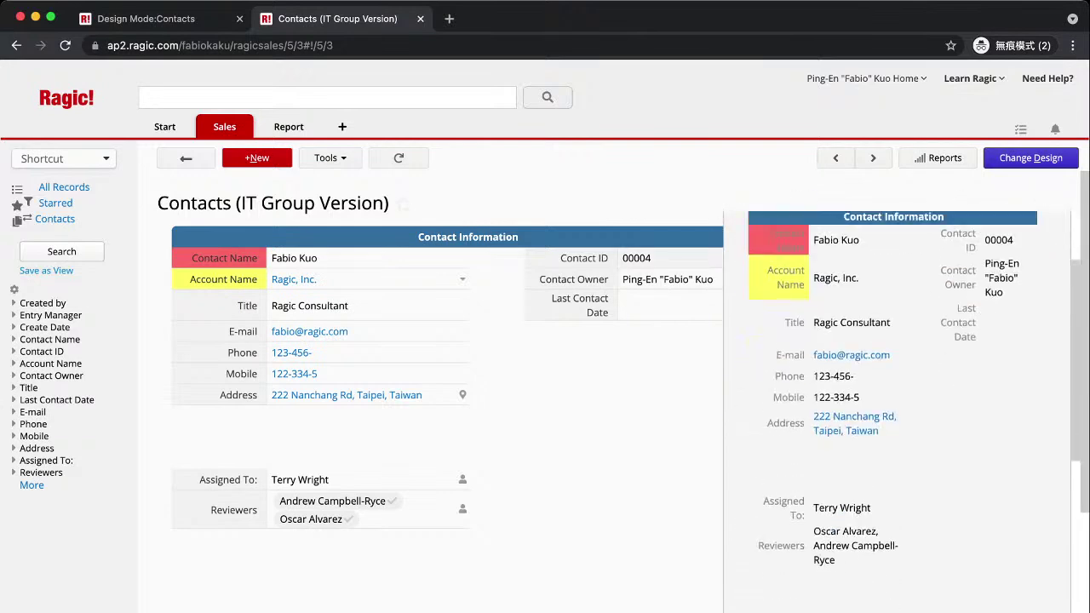
{"action": "scroll", "coordinate": [897, 412], "scroll_direction": "up", "scroll_amount": 2}
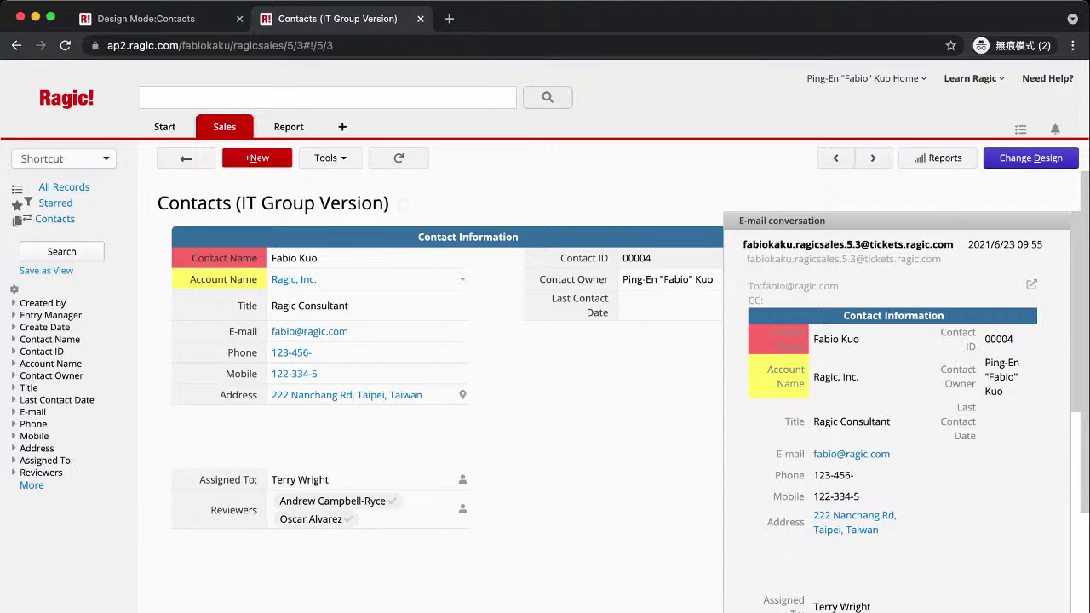
{"action": "scroll", "coordinate": [897, 412], "scroll_direction": "down", "scroll_amount": 4}
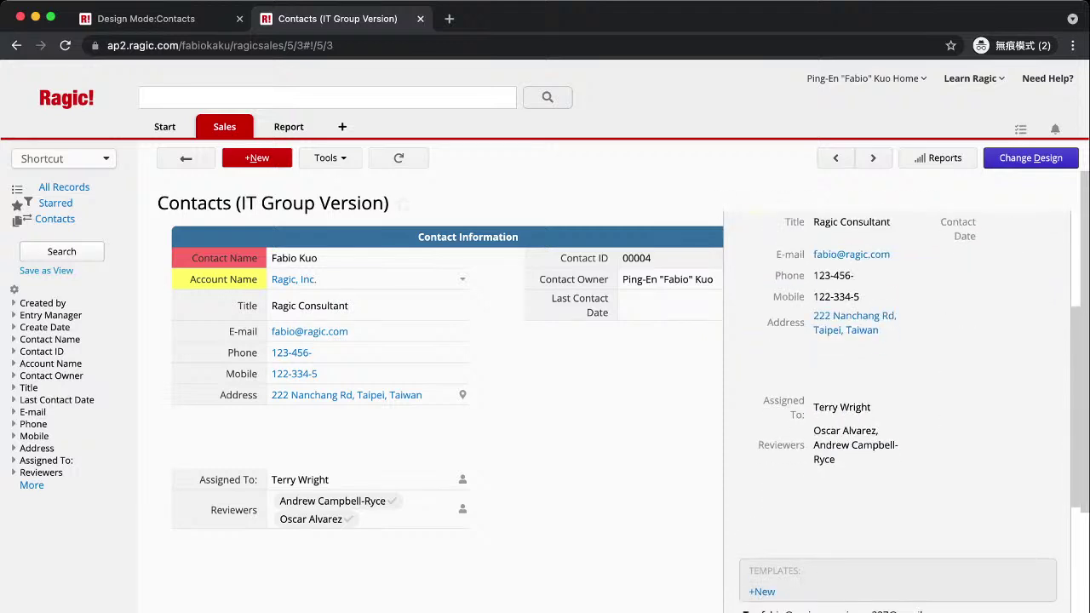
{"action": "scroll", "coordinate": [897, 412], "scroll_direction": "up", "scroll_amount": 4}
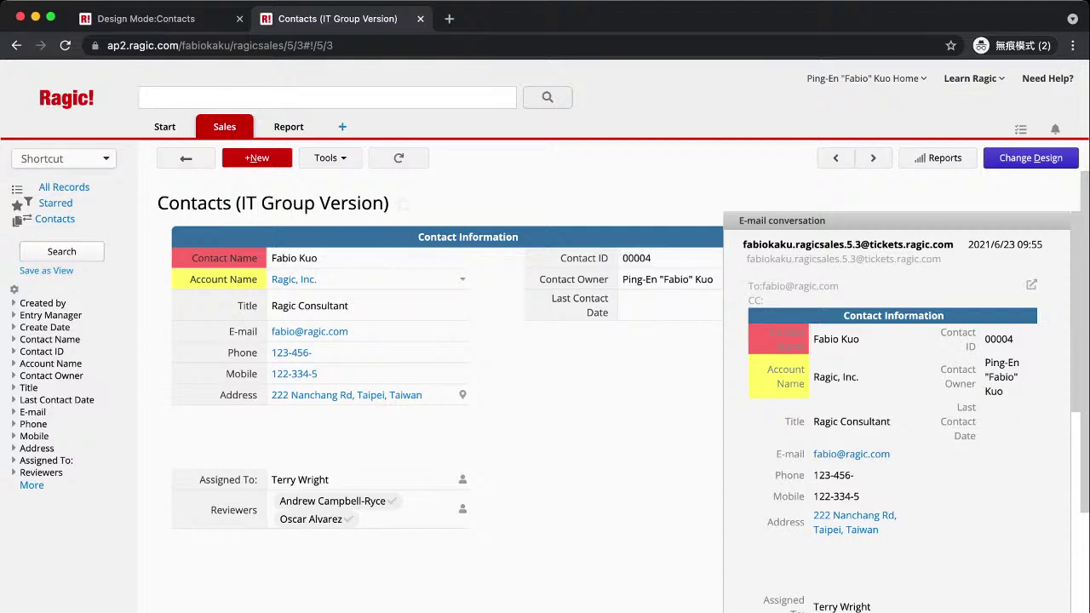
From the Sales tab's + menu, choose Install template to reach the template suite picker.
{"action": "left_click", "coordinate": [341, 126]}
{"action": "left_click", "coordinate": [325, 404]}
{"action": "left_click", "coordinate": [376, 445]}
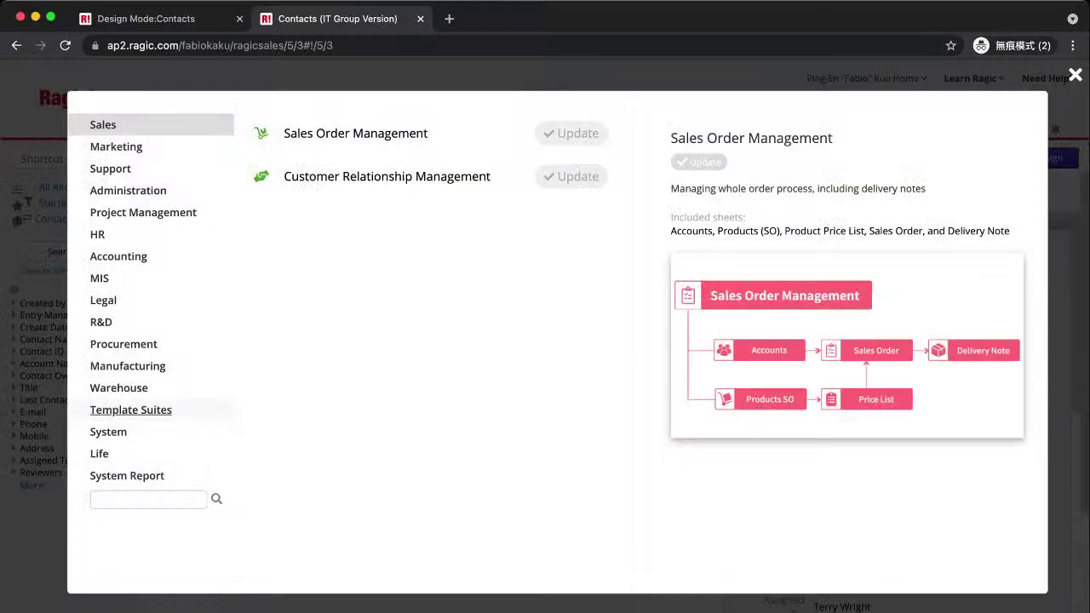
Search the template suites for 'customer service', then close the picker without installing.
{"action": "left_click", "coordinate": [148, 499]}
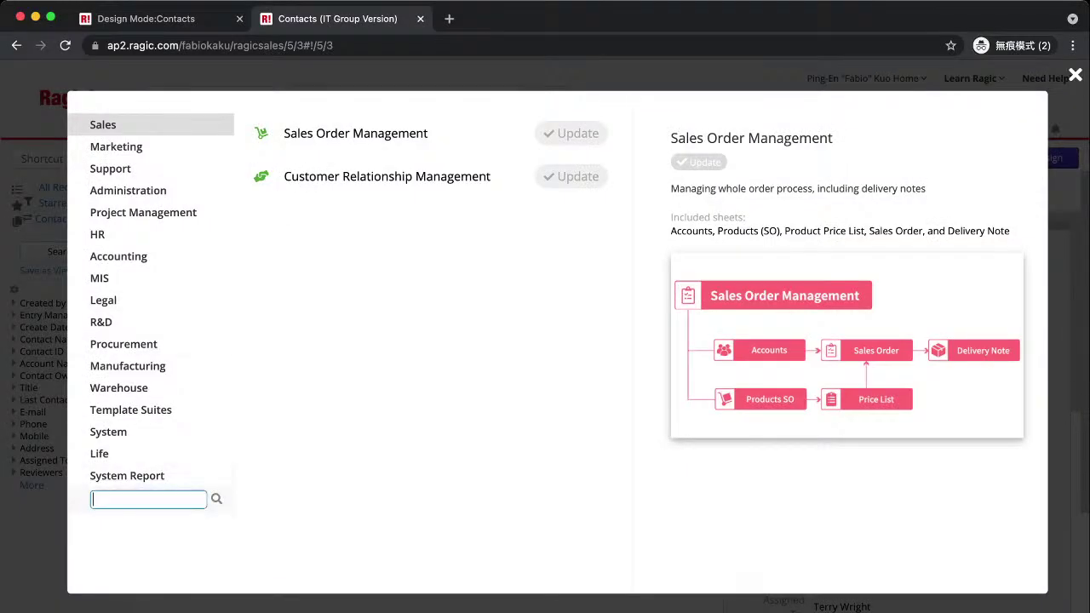
{"action": "type", "text": "customer service"}
{"action": "key", "text": "Return"}
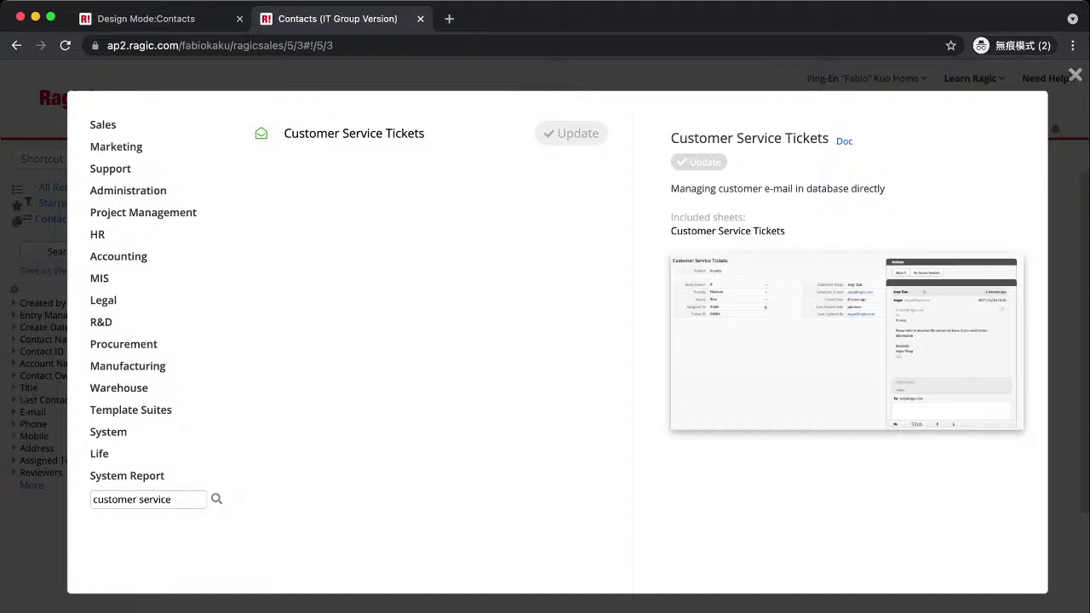
{"action": "left_click", "coordinate": [1075, 75]}
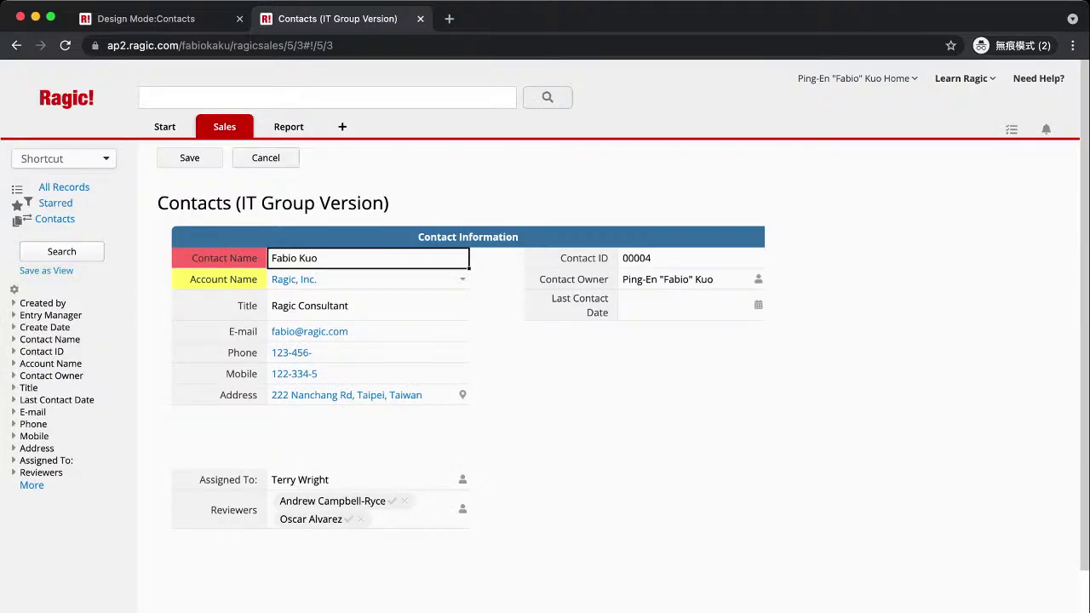
Cancel the contact form edits and confirm leaving without saving.
{"action": "left_click", "coordinate": [265, 158]}
{"action": "key", "text": "Return"}
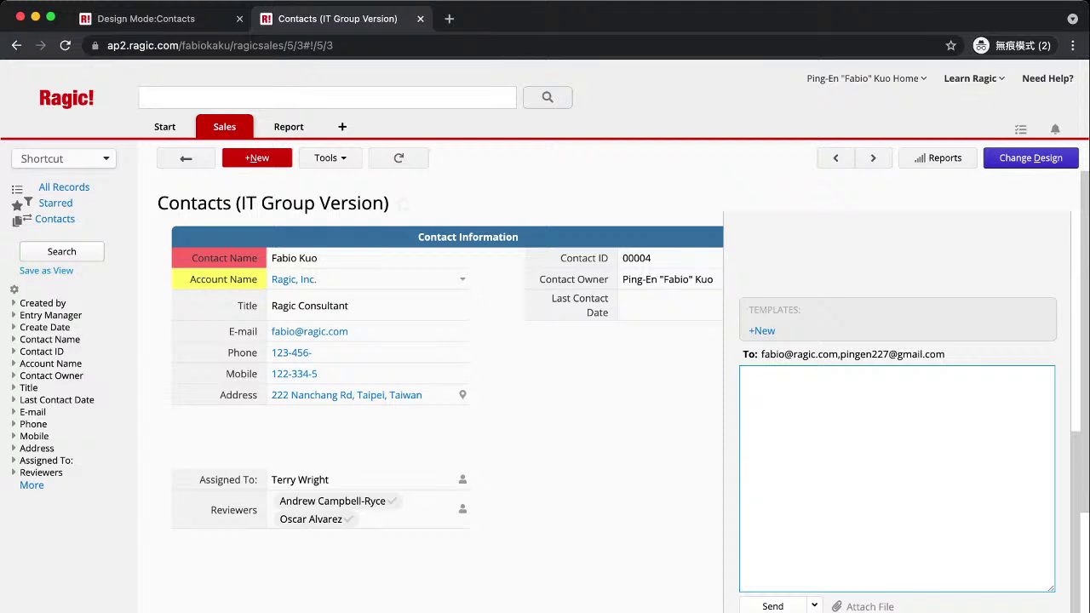
{"action": "left_click", "coordinate": [330, 157]}
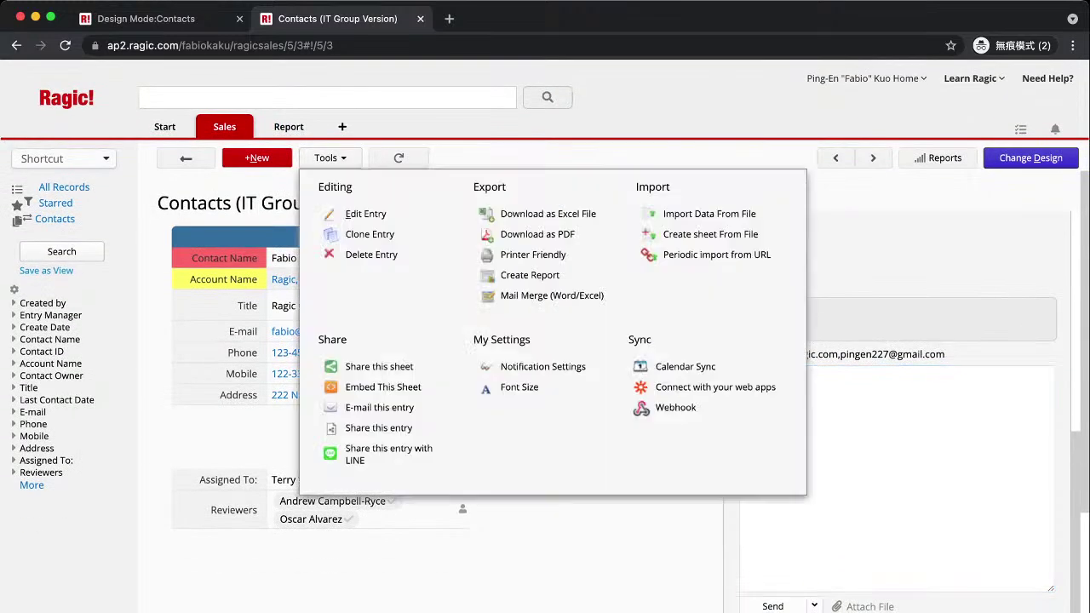
{"action": "left_click", "coordinate": [379, 427]}
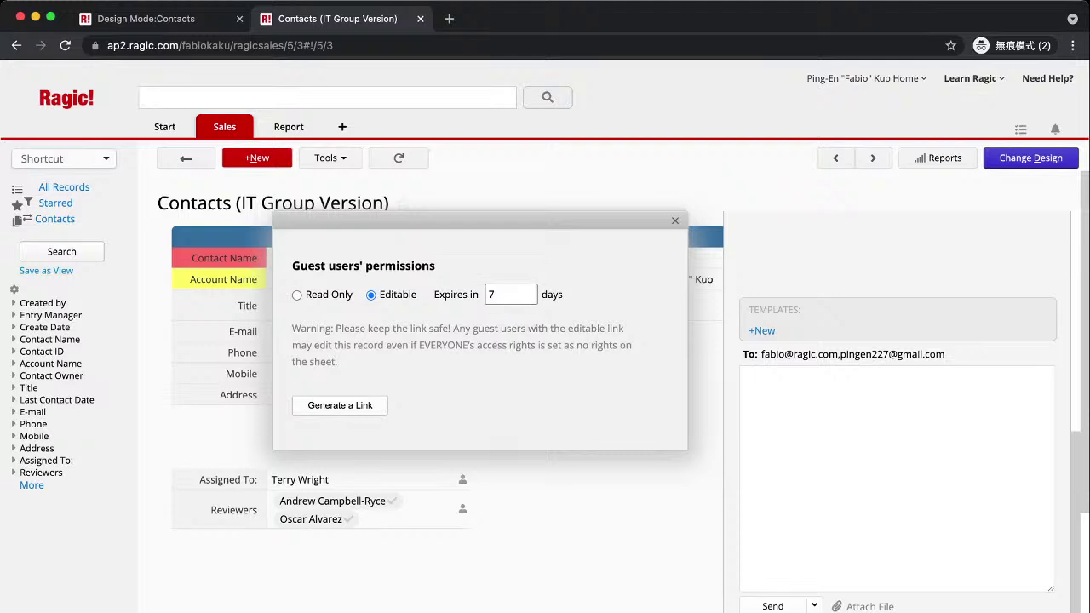
{"action": "mouse_move", "coordinate": [477, 328]}
{"action": "left_mouse_down"}
{"action": "mouse_move", "coordinate": [499, 328]}
{"action": "mouse_move", "coordinate": [291, 329]}
{"action": "mouse_move", "coordinate": [477, 328]}
{"action": "left_mouse_up"}
{"action": "left_click", "coordinate": [674, 220]}
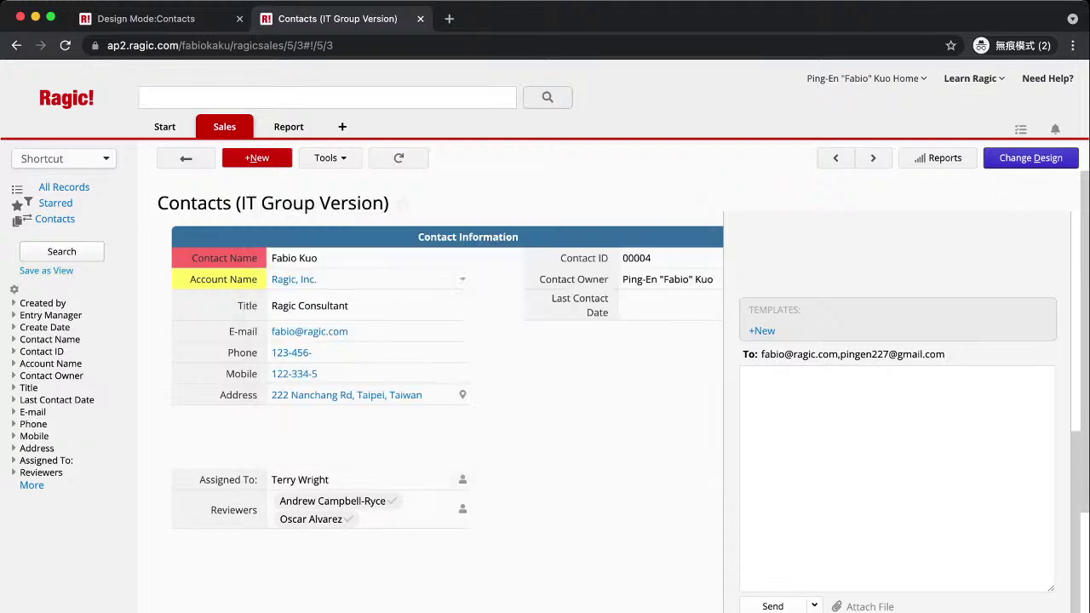
Back in the Contacts list, select the data collection URL under Tools > Share this sheet, then close it.
{"action": "left_click", "coordinate": [185, 157]}
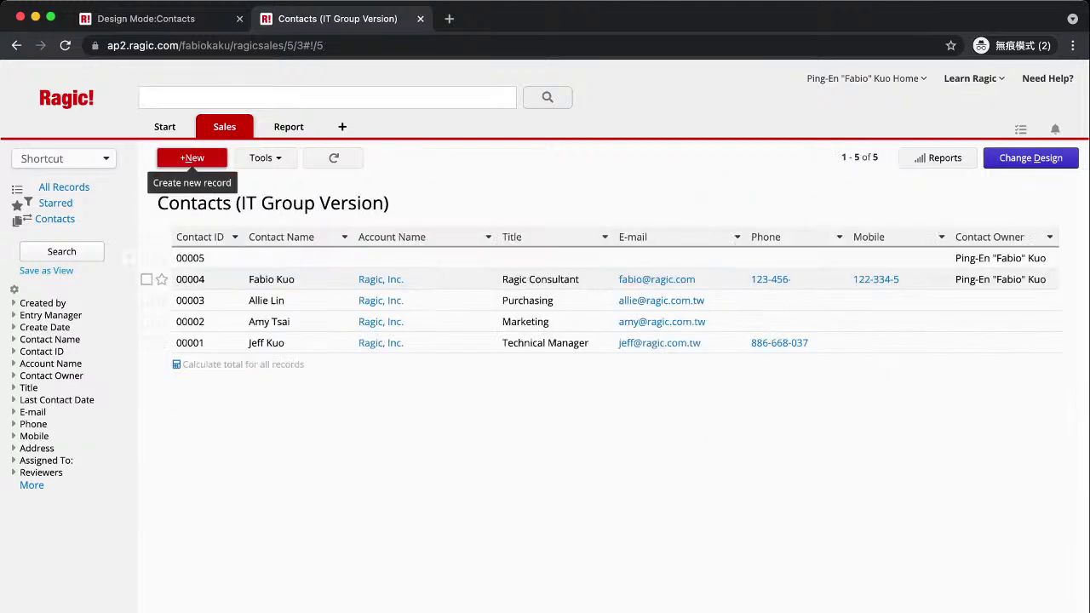
{"action": "left_click", "coordinate": [265, 157]}
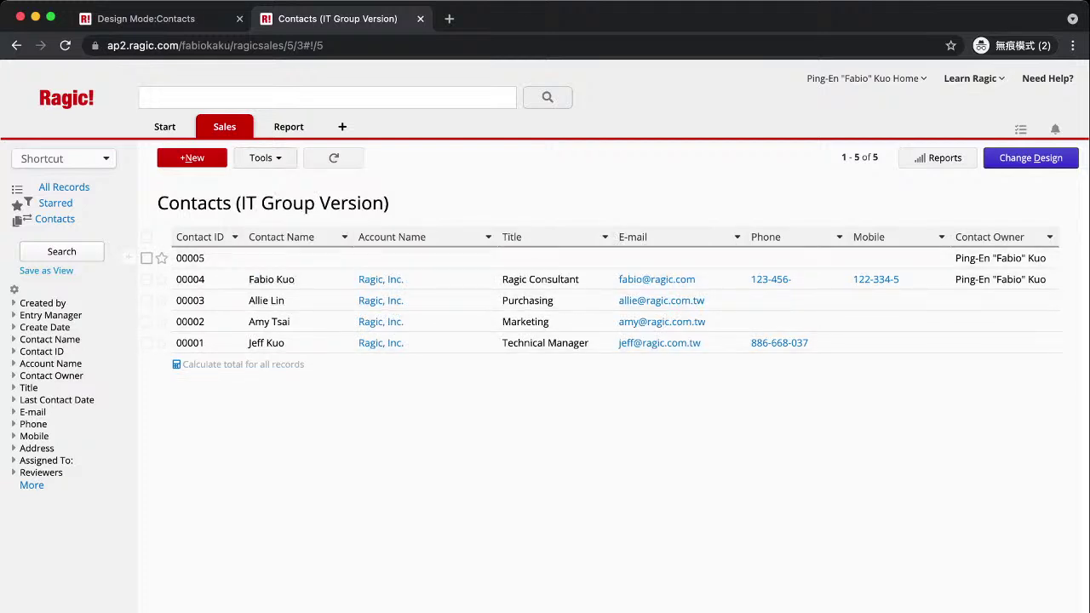
{"action": "left_click", "coordinate": [265, 157]}
{"action": "mouse_move", "coordinate": [289, 126]}
{"action": "left_click", "coordinate": [266, 158]}
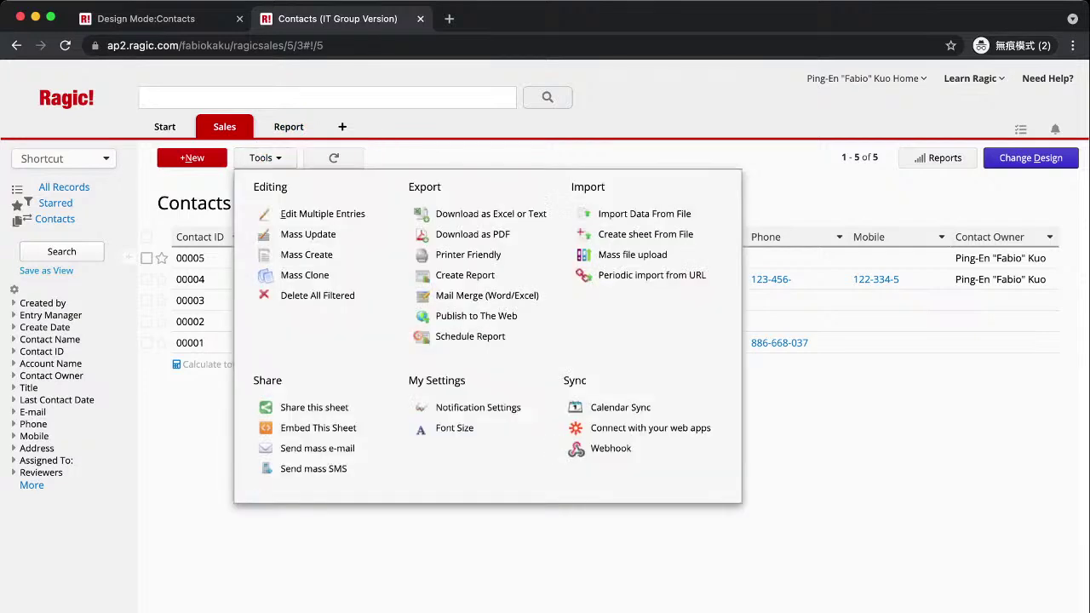
{"action": "left_click", "coordinate": [314, 407]}
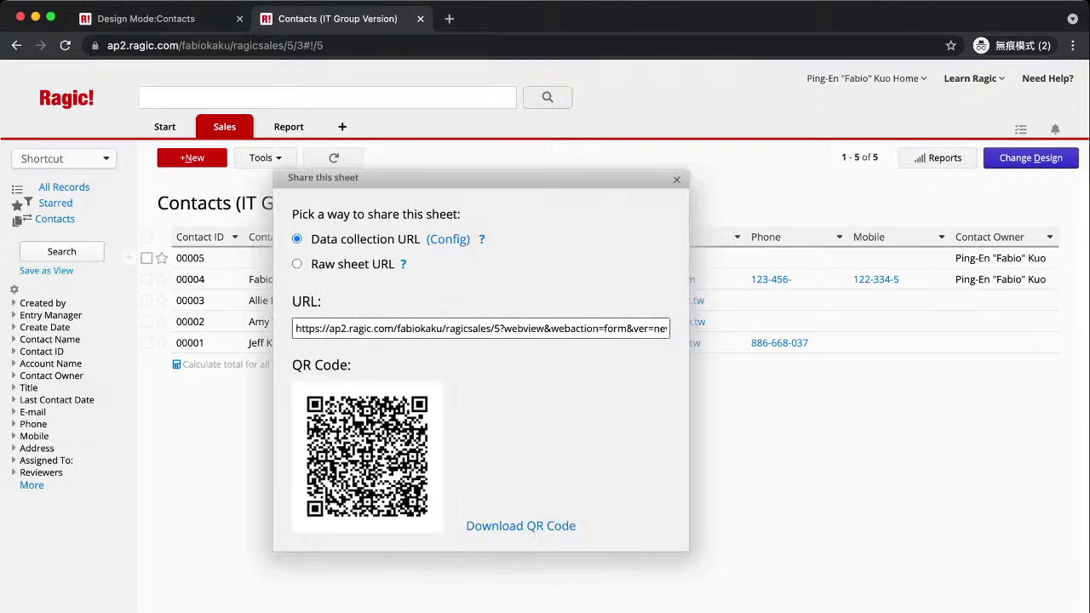
{"action": "left_click", "coordinate": [481, 327]}
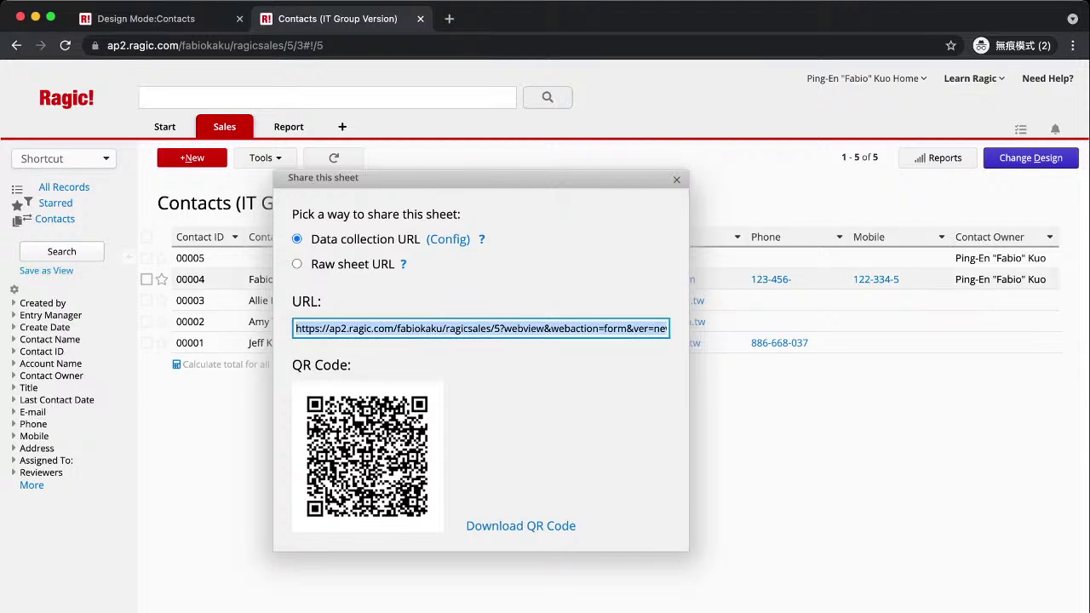
{"action": "key", "text": "Escape"}
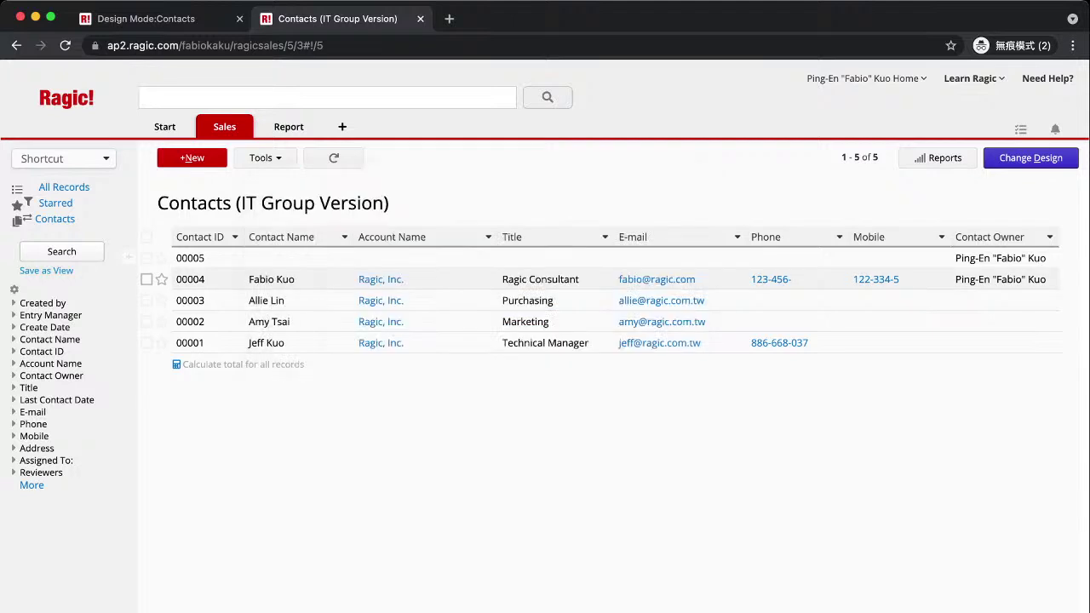
Choose Database Form under Tools > Embed This Sheet to embed Contacts as an entry form.
{"action": "left_click", "coordinate": [265, 157]}
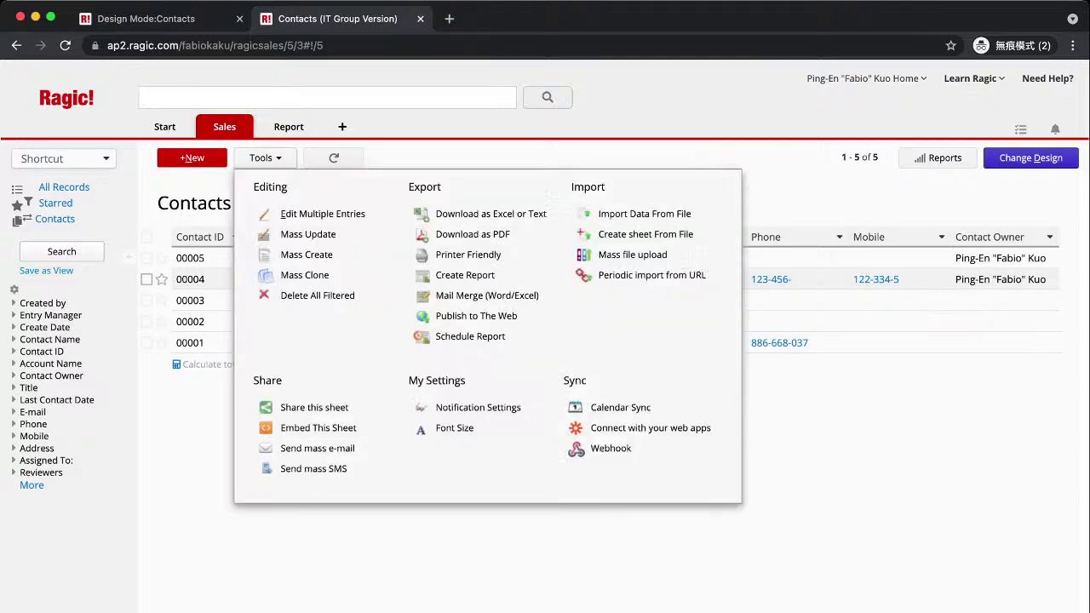
{"action": "left_click", "coordinate": [317, 427]}
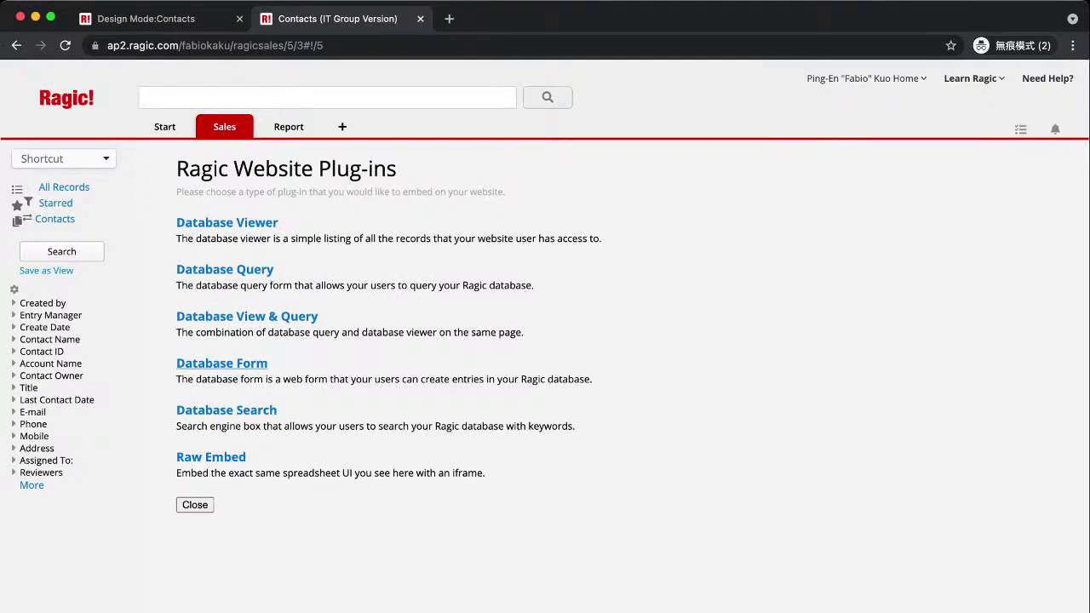
{"action": "left_click", "coordinate": [222, 363]}
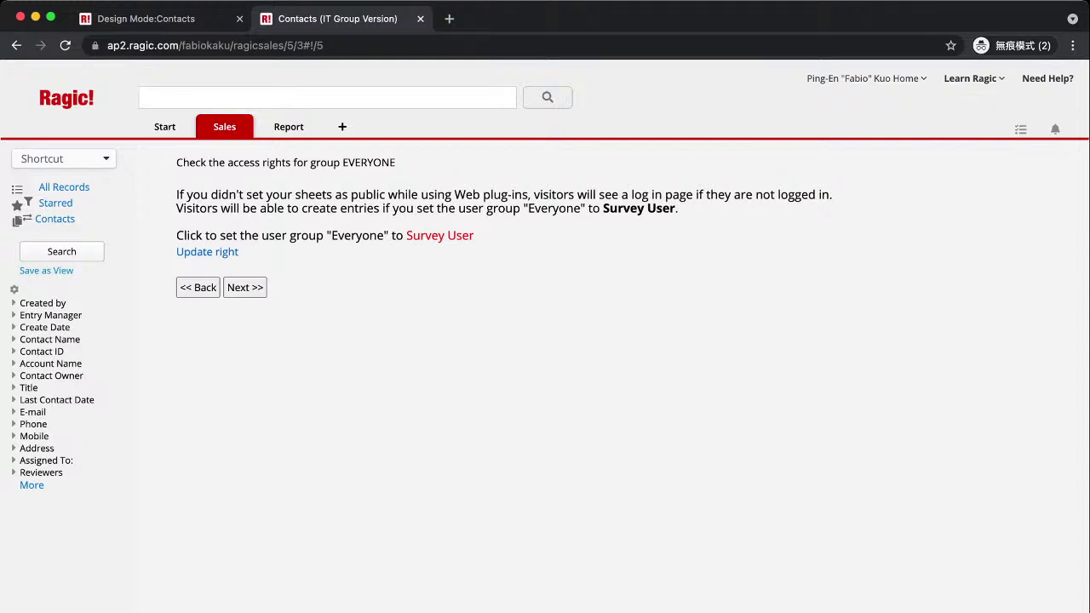
Continue past the Everyone access-rights page to the embedded form layout preview.
{"action": "left_click", "coordinate": [244, 287]}
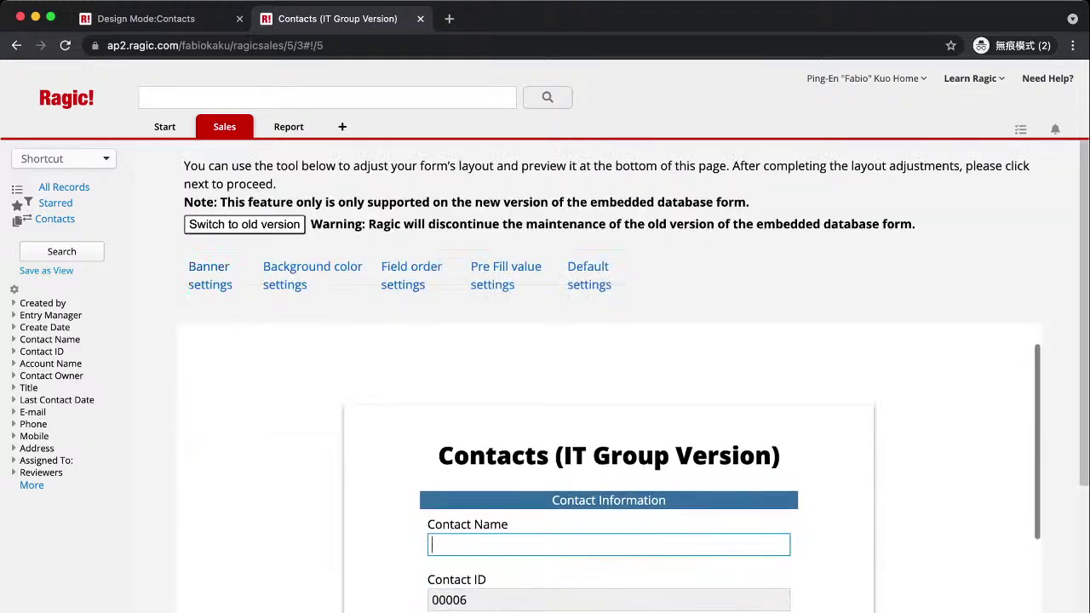
Set the embedded Contacts form background color to Early Spring green.
{"action": "scroll", "coordinate": [609, 384], "scroll_direction": "down", "scroll_amount": 15}
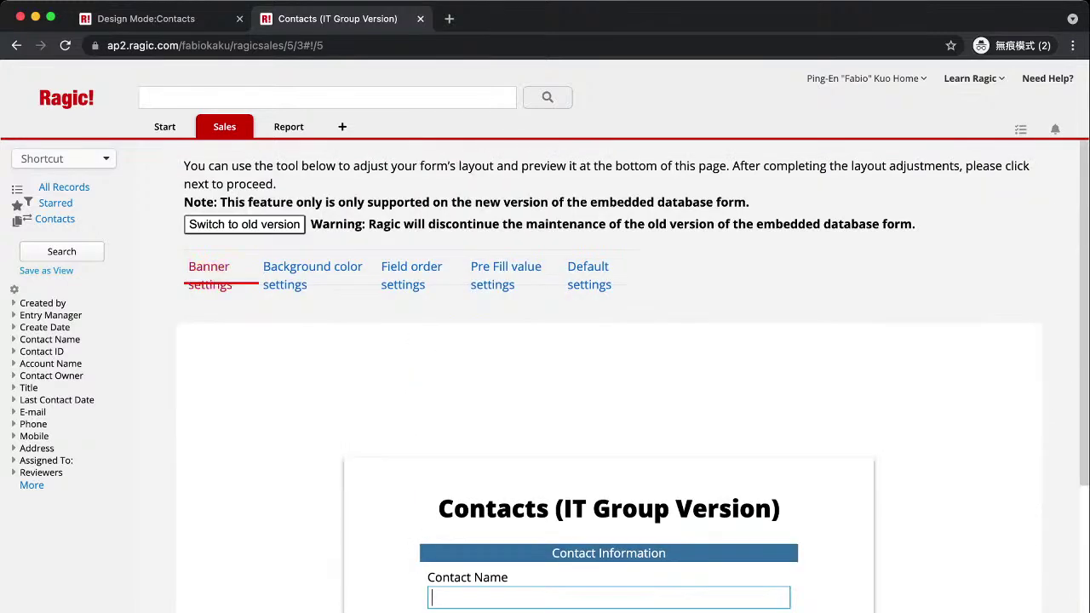
{"action": "scroll", "coordinate": [409, 460], "scroll_direction": "down", "scroll_amount": 8}
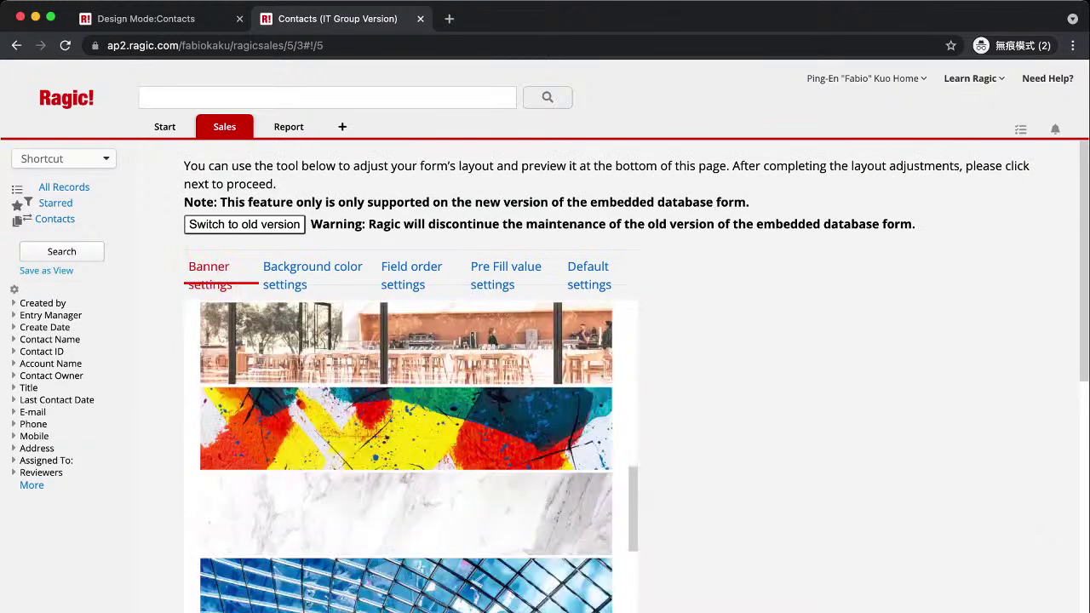
{"action": "scroll", "coordinate": [409, 366], "scroll_direction": "down", "scroll_amount": 4}
{"action": "scroll", "coordinate": [409, 366], "scroll_direction": "up", "scroll_amount": 7}
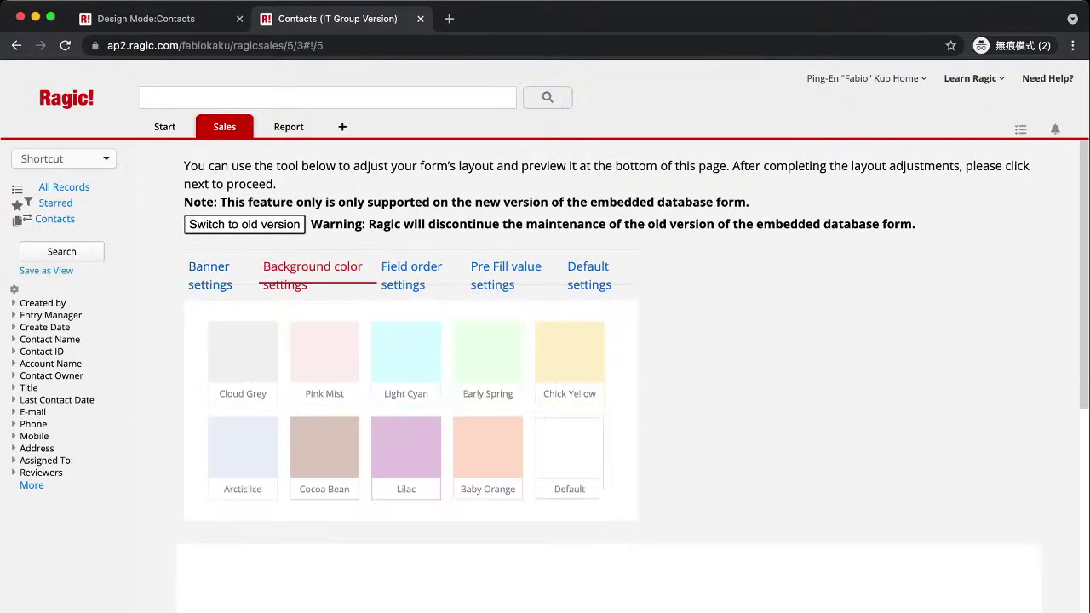
{"action": "left_click", "coordinate": [488, 363]}
{"action": "scroll", "coordinate": [488, 363], "scroll_direction": "down", "scroll_amount": 18}
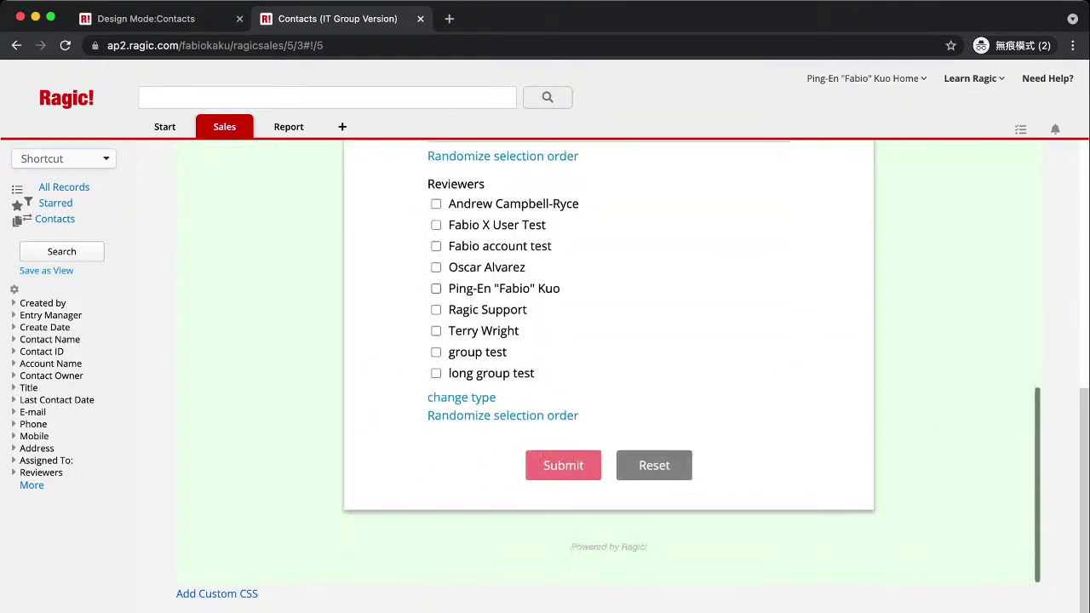
{"action": "scroll", "coordinate": [488, 363], "scroll_direction": "up", "scroll_amount": 13}
{"action": "scroll", "coordinate": [609, 366], "scroll_direction": "up", "scroll_amount": 10}
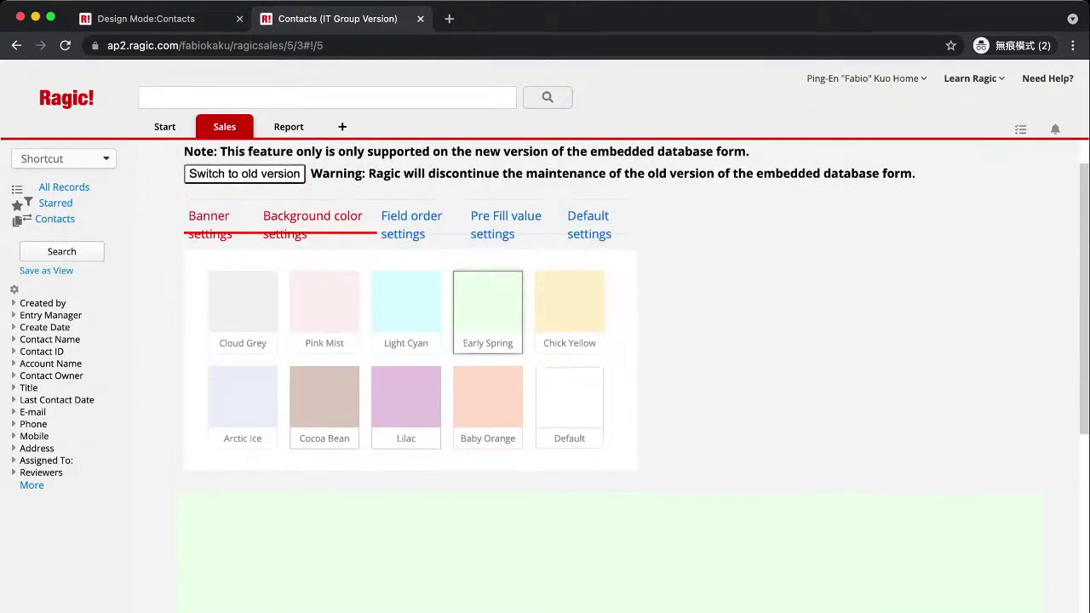
Choose the coffee-bean image as the form's banner.
{"action": "left_click", "coordinate": [209, 223]}
{"action": "scroll", "coordinate": [406, 418], "scroll_direction": "down", "scroll_amount": 10}
{"action": "scroll", "coordinate": [406, 417], "scroll_direction": "up", "scroll_amount": 6}
{"action": "scroll", "coordinate": [405, 426], "scroll_direction": "down", "scroll_amount": 10}
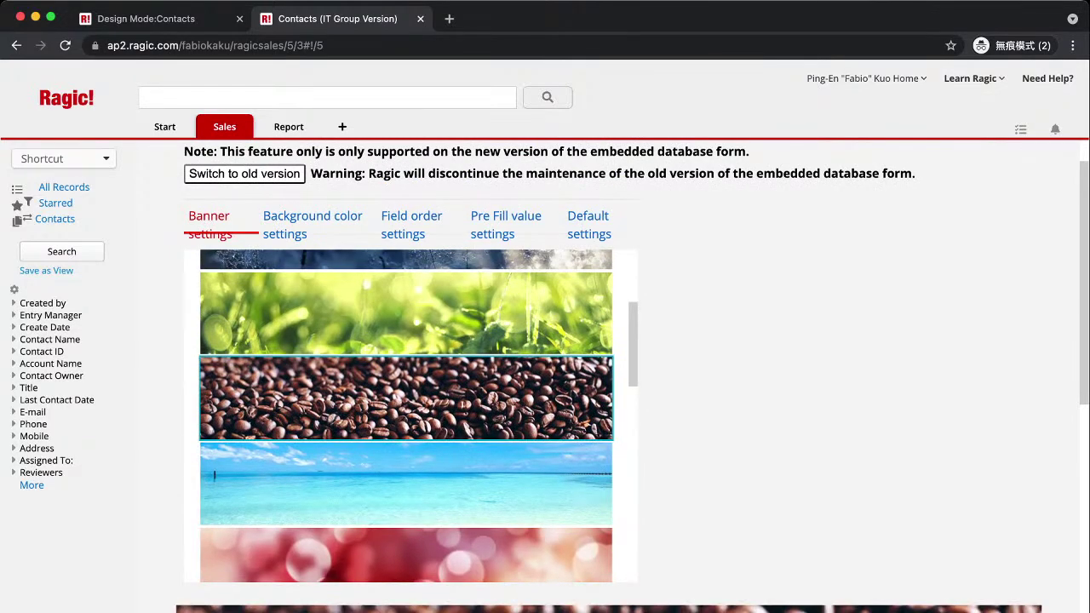
{"action": "scroll", "coordinate": [608, 375], "scroll_direction": "down", "scroll_amount": 3}
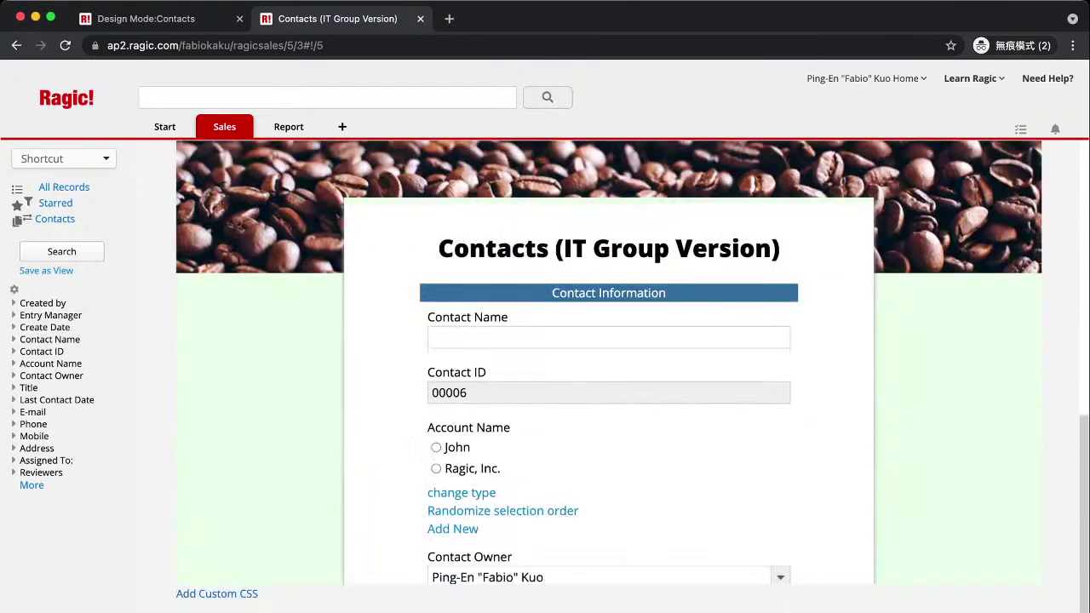
{"action": "scroll", "coordinate": [608, 374], "scroll_direction": "up", "scroll_amount": 10}
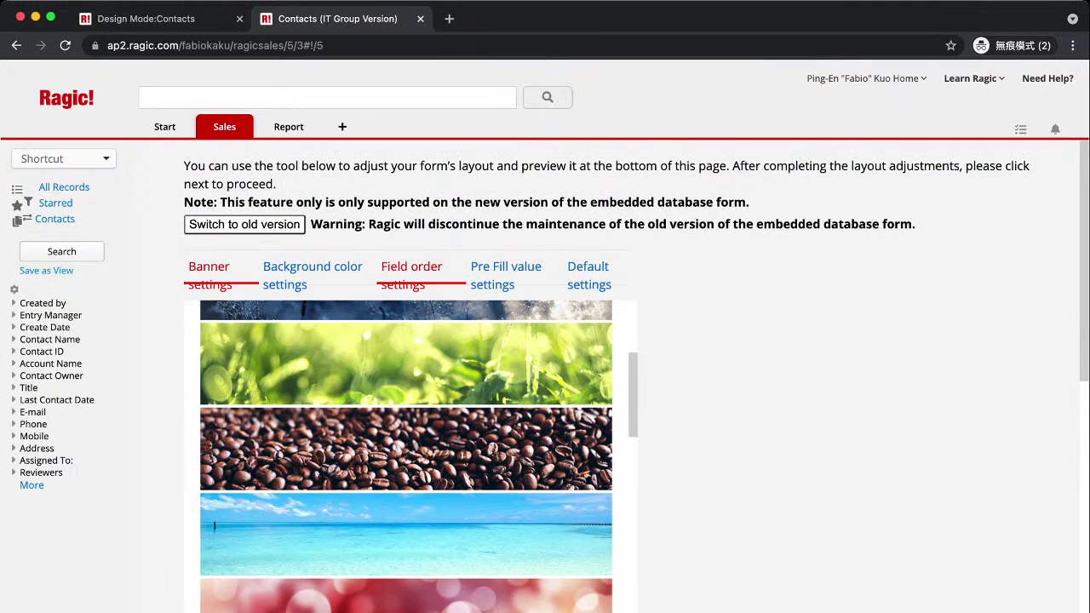
In Field order settings, move Contact ID above Contact Name.
{"action": "left_click", "coordinate": [411, 274]}
{"action": "scroll", "coordinate": [385, 468], "scroll_direction": "down", "scroll_amount": 1}
{"action": "scroll", "coordinate": [385, 469], "scroll_direction": "up", "scroll_amount": 1}
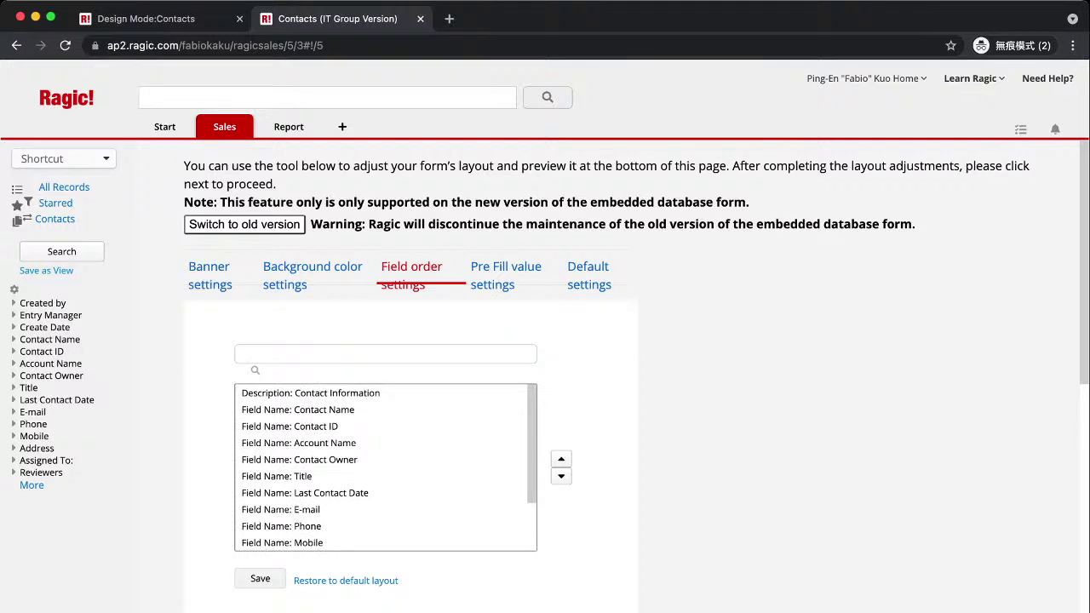
{"action": "left_click", "coordinate": [298, 443]}
{"action": "left_click", "coordinate": [298, 410]}
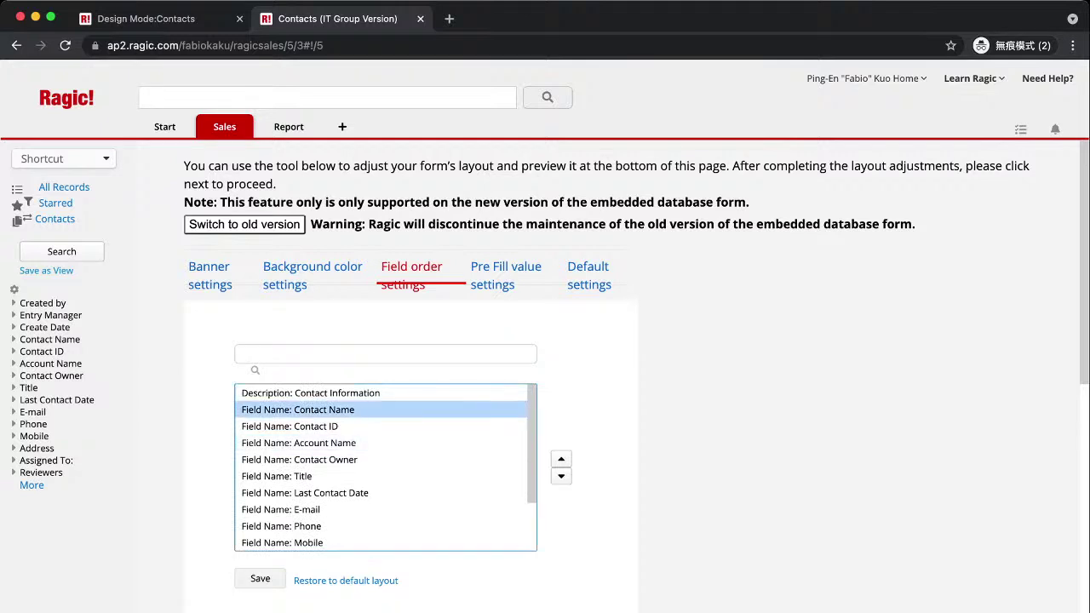
{"action": "scroll", "coordinate": [385, 468], "scroll_direction": "down", "scroll_amount": 2}
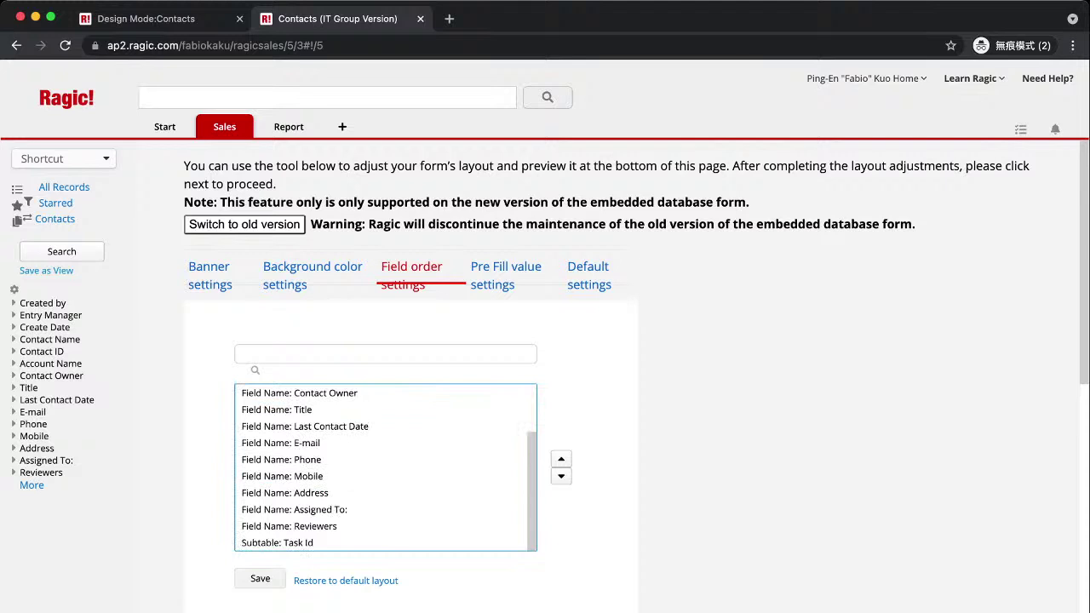
{"action": "left_click", "coordinate": [277, 542]}
{"action": "left_click", "coordinate": [282, 476]}
{"action": "scroll", "coordinate": [385, 468], "scroll_direction": "up", "scroll_amount": 2}
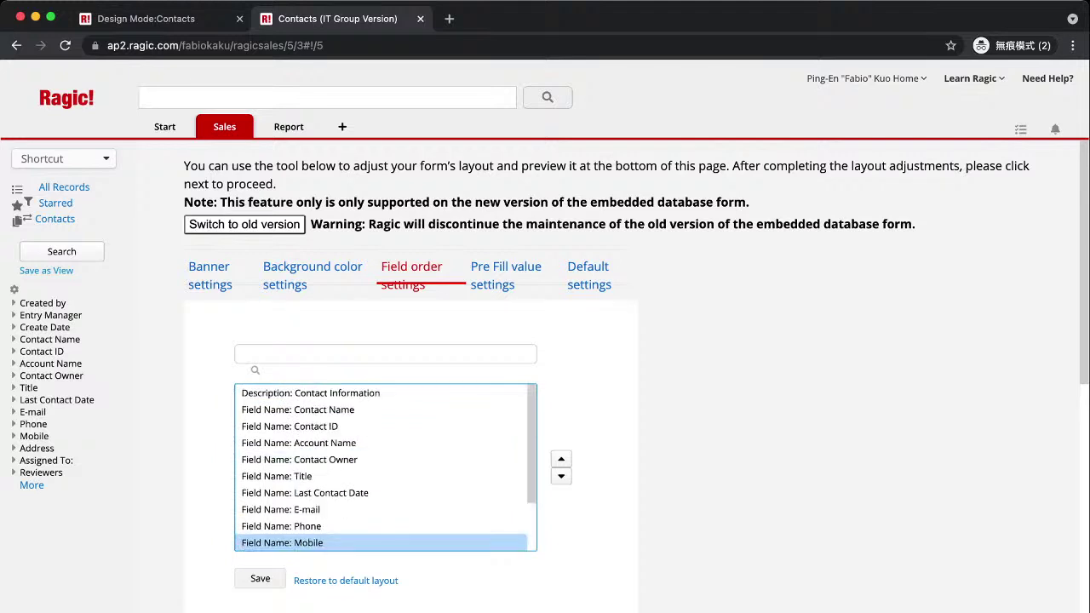
{"action": "left_click", "coordinate": [290, 426]}
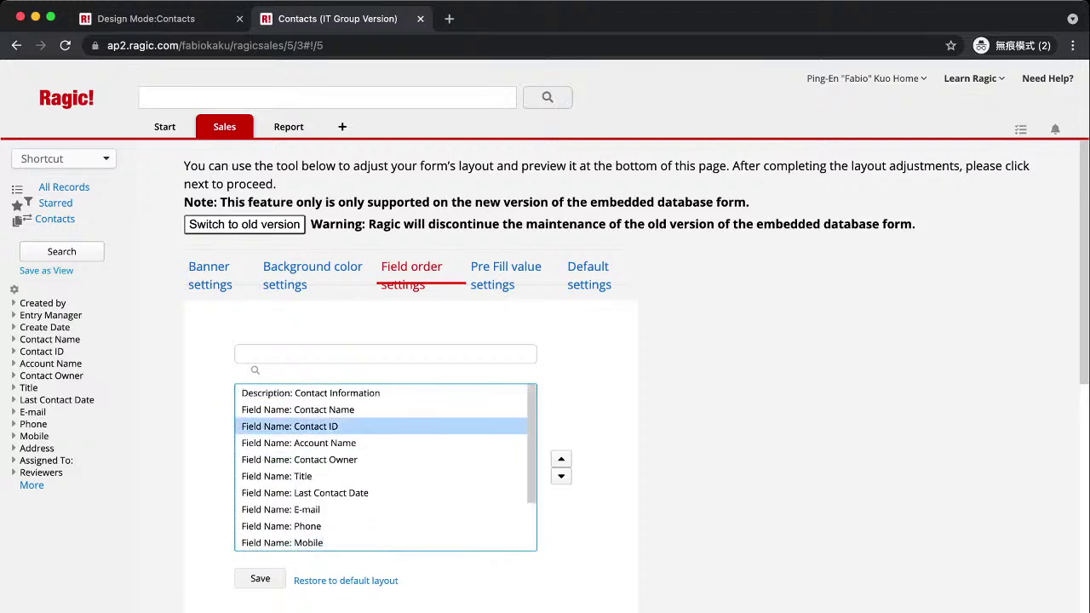
{"action": "left_click", "coordinate": [561, 459]}
Save the new field order and review the form preview.
{"action": "scroll", "coordinate": [607, 374], "scroll_direction": "down", "scroll_amount": 5}
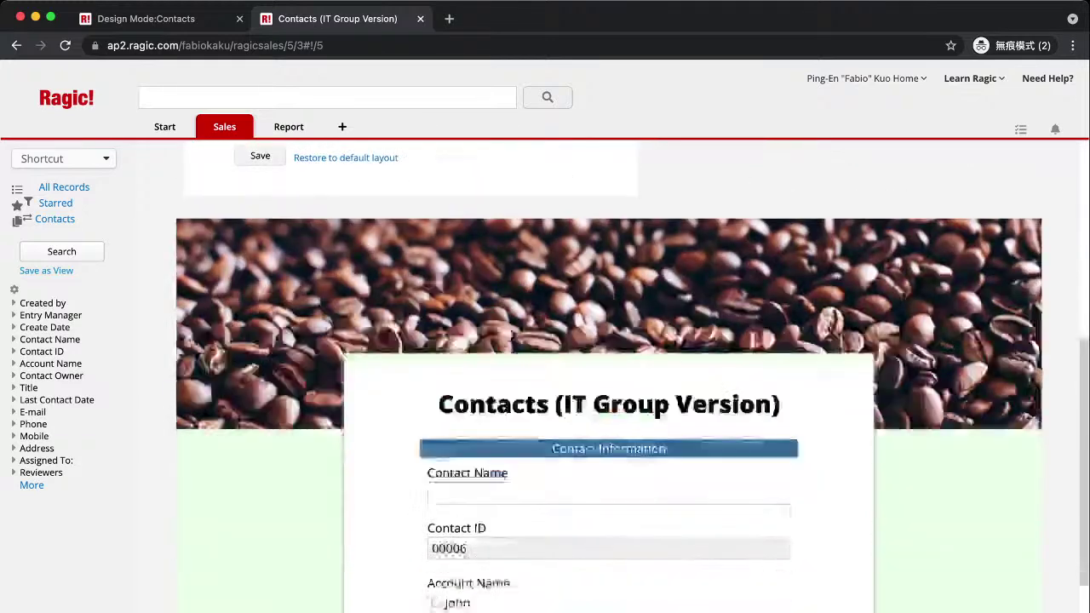
{"action": "scroll", "coordinate": [609, 375], "scroll_direction": "up", "scroll_amount": 3}
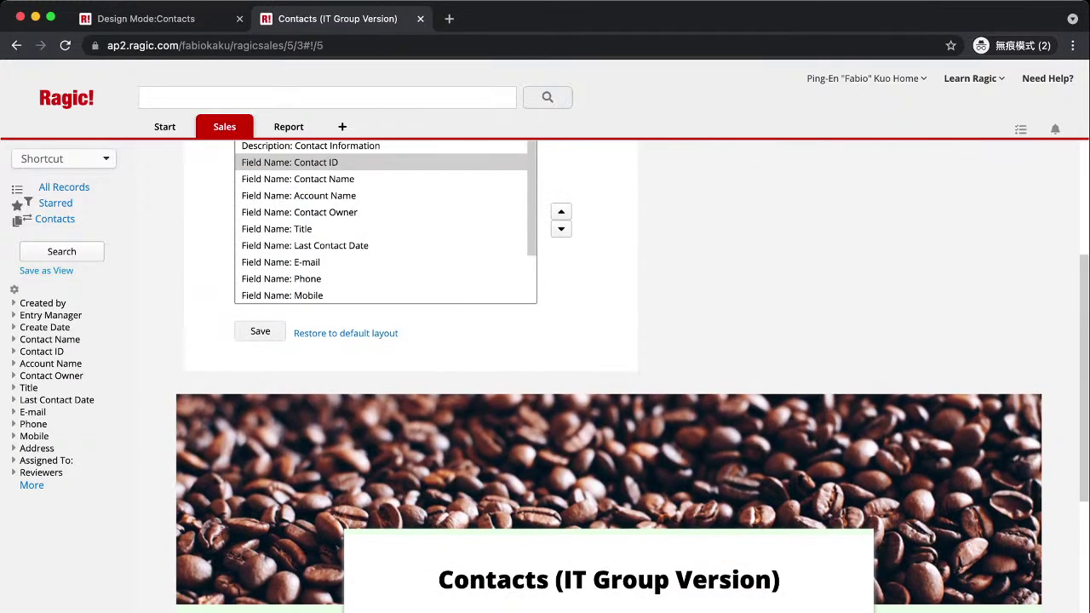
{"action": "left_click", "coordinate": [259, 331]}
{"action": "scroll", "coordinate": [609, 509], "scroll_direction": "down", "scroll_amount": 3}
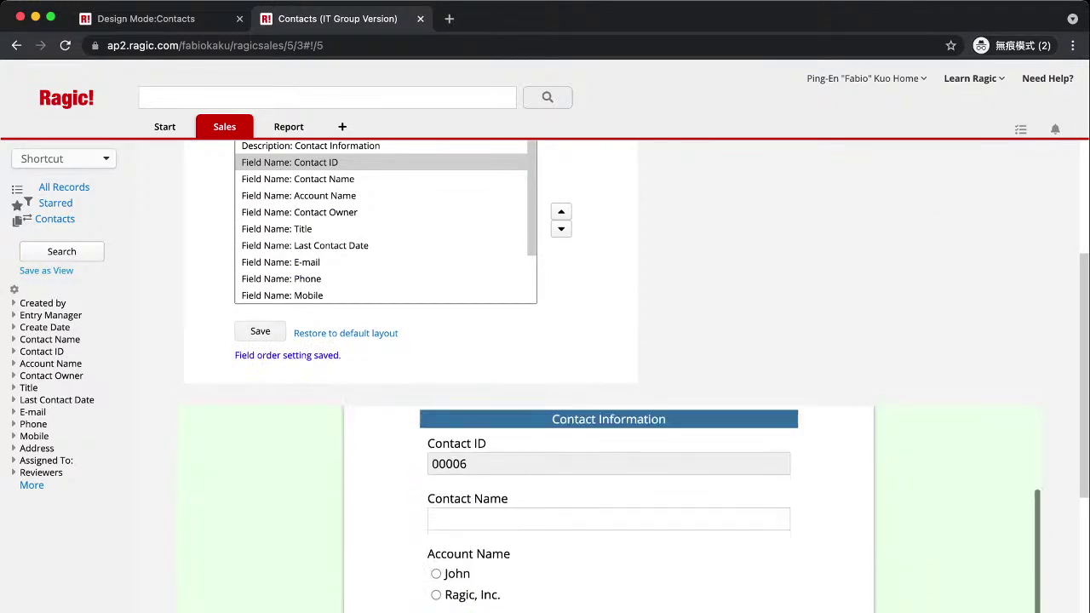
{"action": "scroll", "coordinate": [609, 510], "scroll_direction": "up", "scroll_amount": 1}
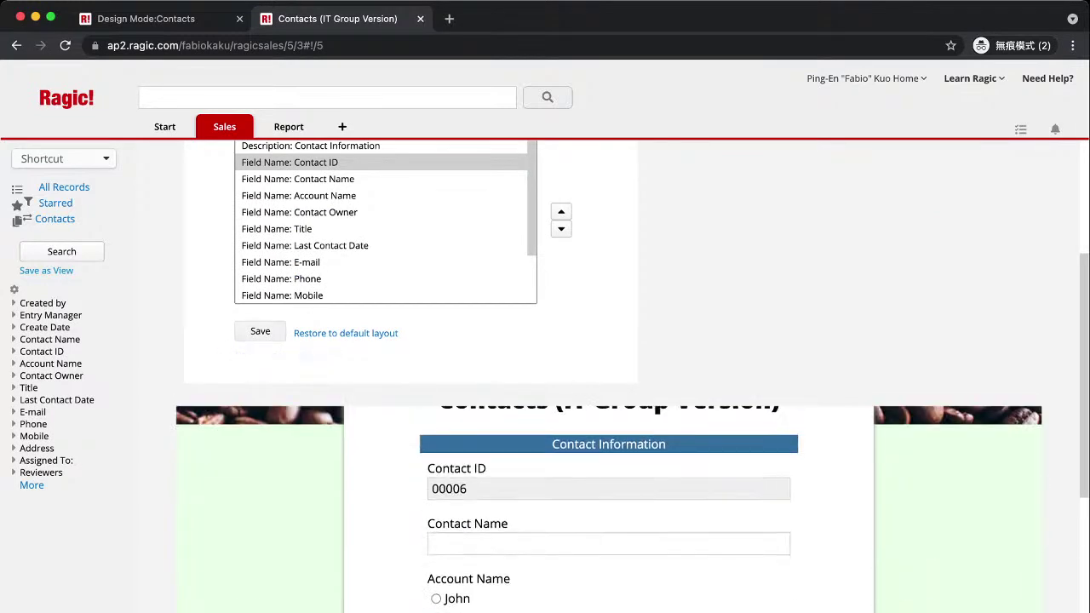
{"action": "scroll", "coordinate": [609, 510], "scroll_direction": "down", "scroll_amount": 10}
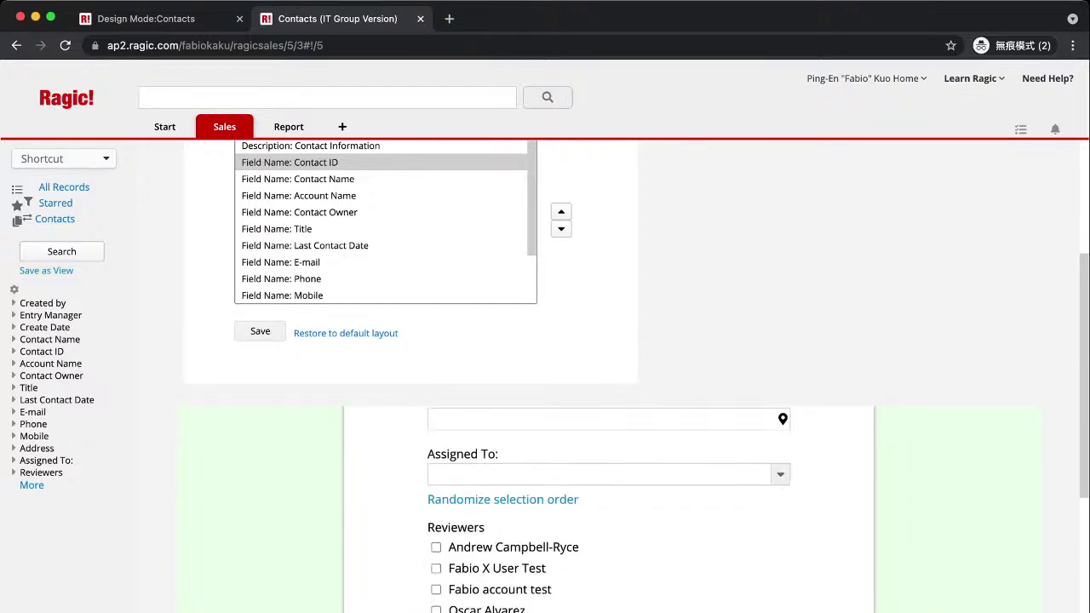
{"action": "scroll", "coordinate": [545, 341], "scroll_direction": "up", "scroll_amount": 5}
Review the pre-fill value and default settings, then continue to the response message step.
{"action": "left_click", "coordinate": [505, 266]}
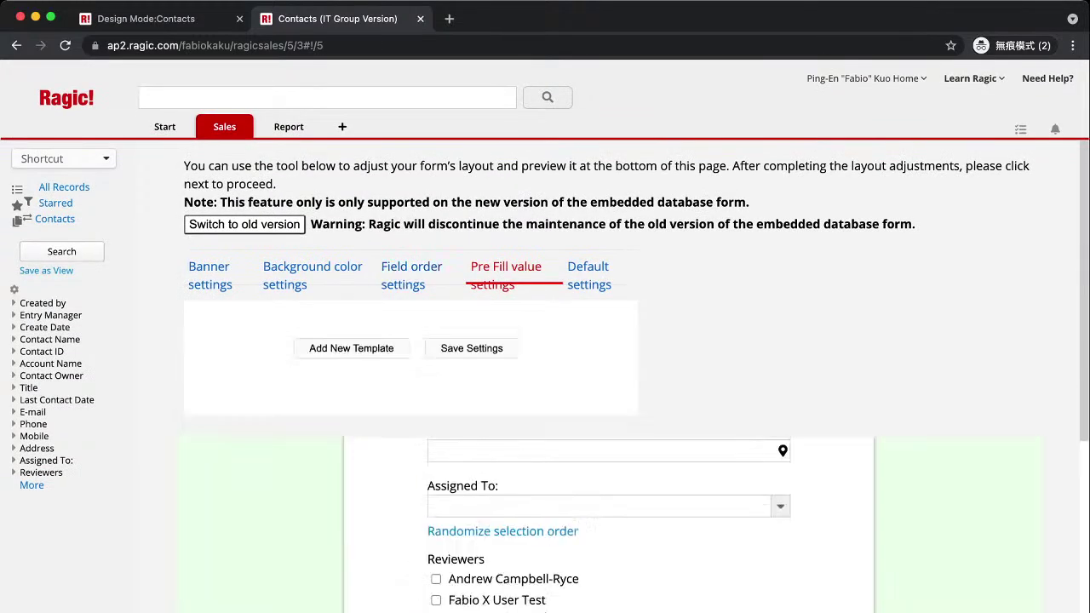
{"action": "left_click", "coordinate": [588, 267]}
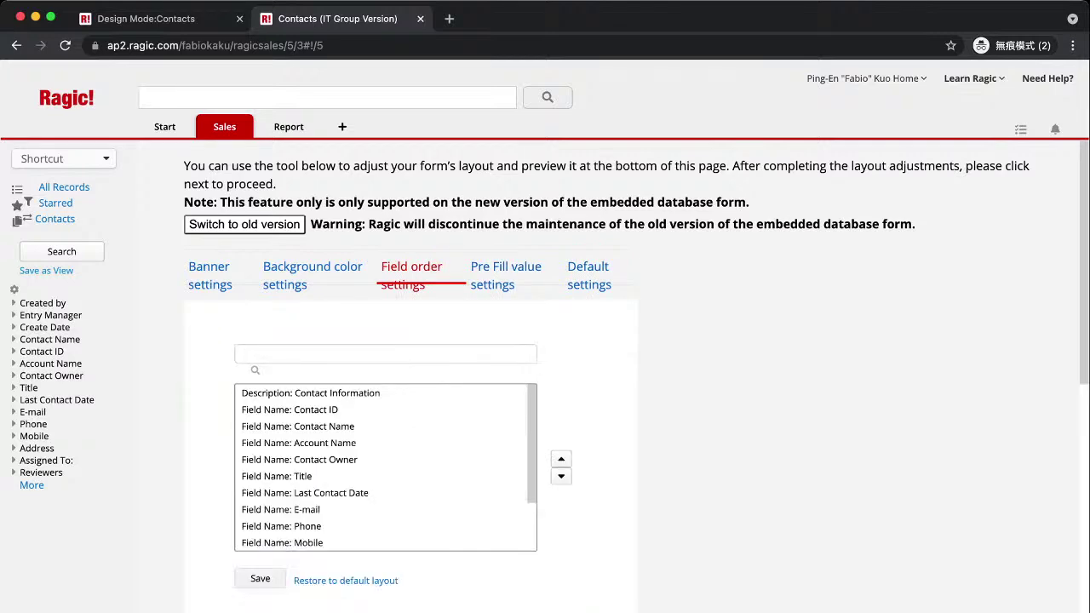
{"action": "scroll", "coordinate": [545, 383], "scroll_direction": "down", "scroll_amount": 4}
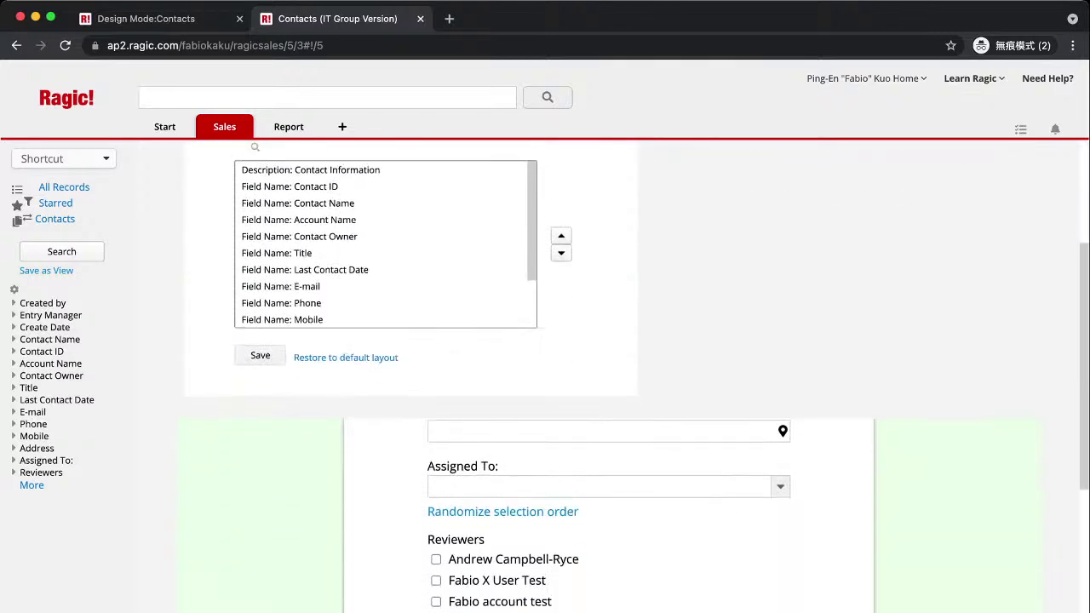
{"action": "scroll", "coordinate": [609, 465], "scroll_direction": "up", "scroll_amount": 6}
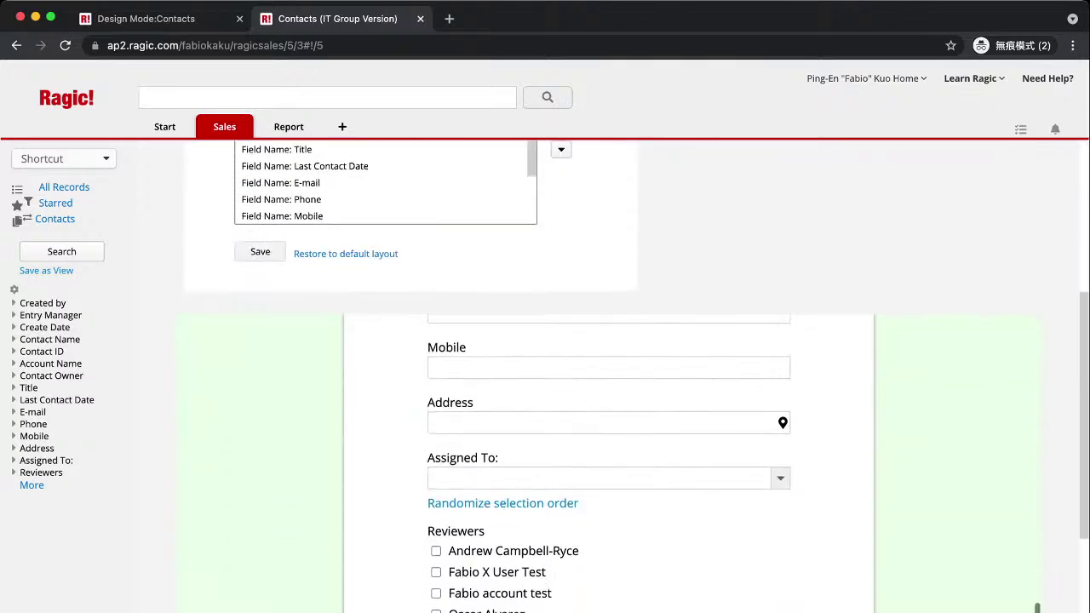
{"action": "scroll", "coordinate": [609, 464], "scroll_direction": "up", "scroll_amount": 5}
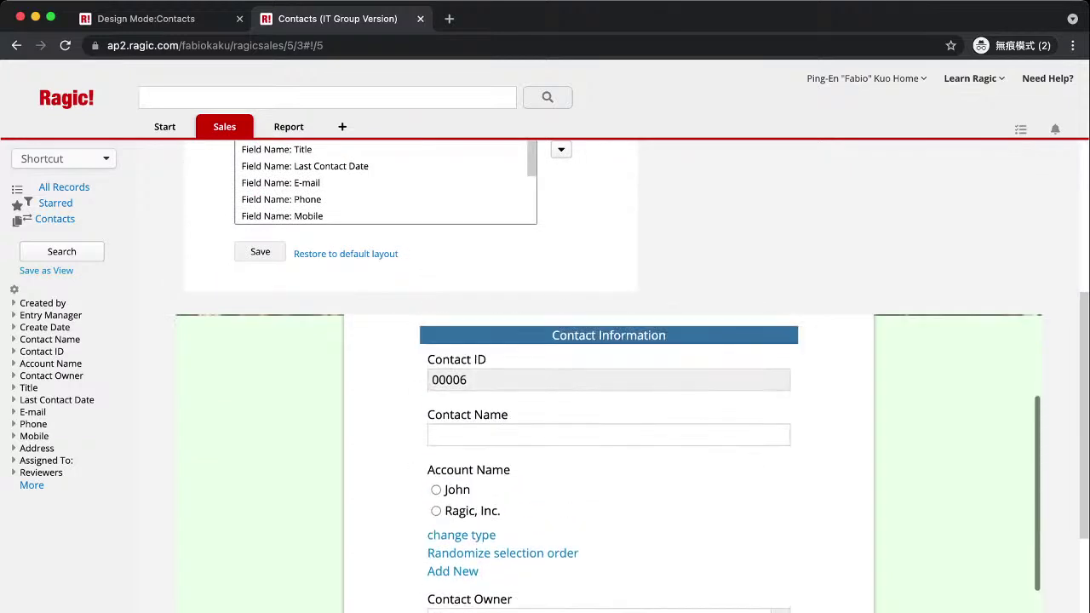
{"action": "mouse_move", "coordinate": [223, 126]}
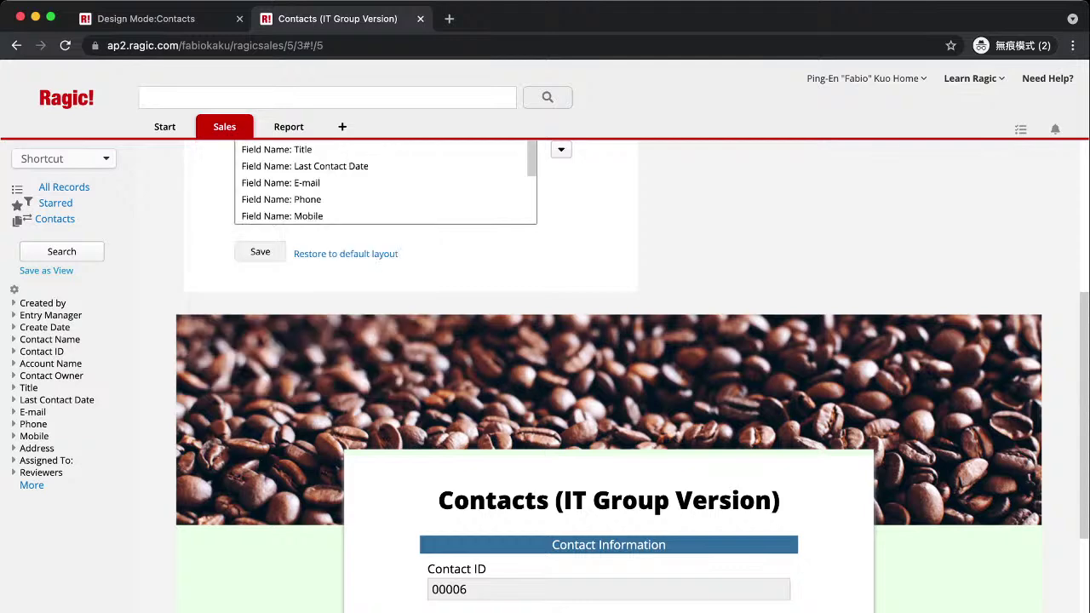
{"action": "scroll", "coordinate": [609, 374], "scroll_direction": "down", "scroll_amount": 15}
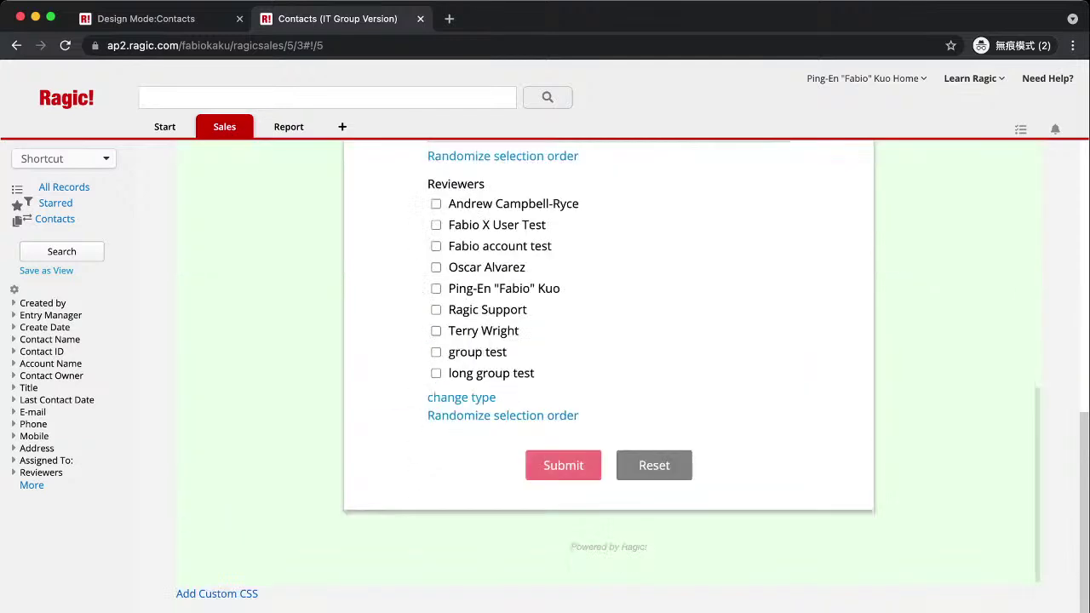
{"action": "scroll", "coordinate": [609, 375], "scroll_direction": "up", "scroll_amount": 2}
{"action": "scroll", "coordinate": [609, 362], "scroll_direction": "up", "scroll_amount": 5}
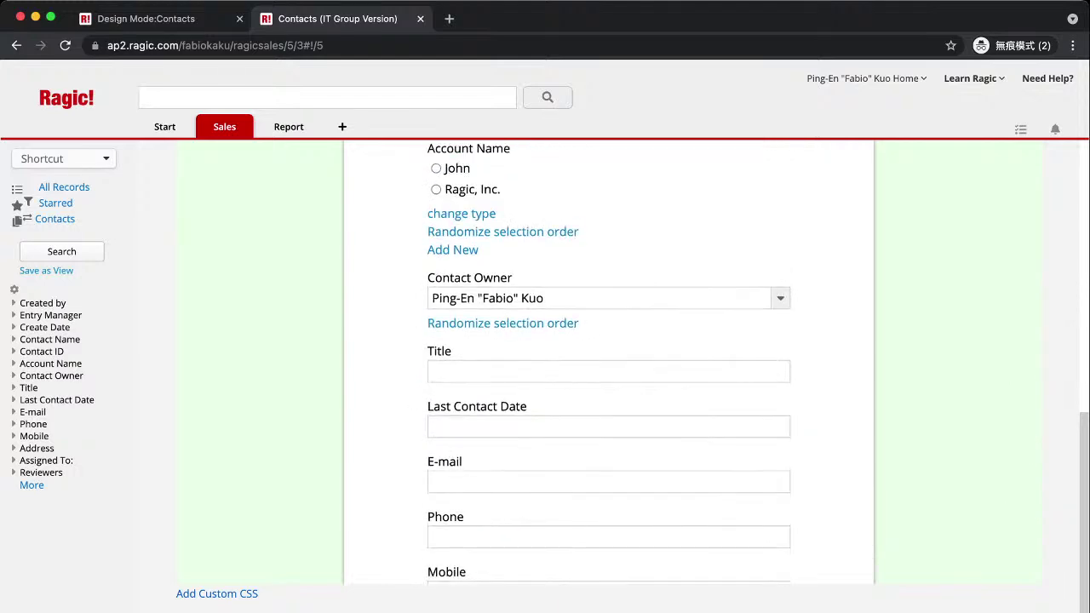
{"action": "scroll", "coordinate": [609, 362], "scroll_direction": "up", "scroll_amount": 3}
{"action": "scroll", "coordinate": [609, 362], "scroll_direction": "down", "scroll_amount": 15}
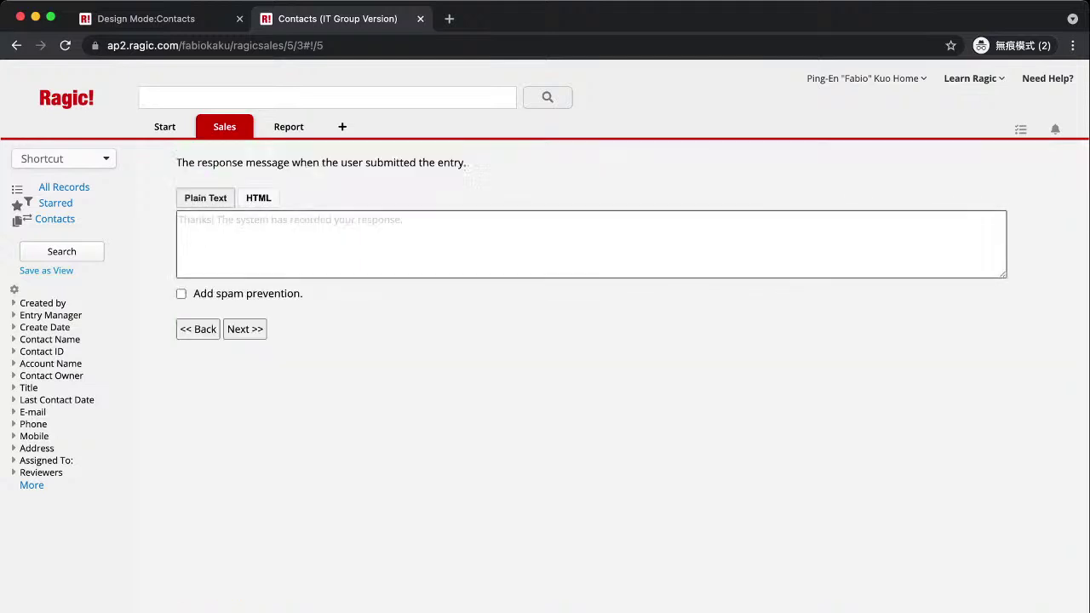
Enter a response message thanking visitors with 'Don't forget to join our Webinar'.
{"action": "left_click", "coordinate": [409, 243]}
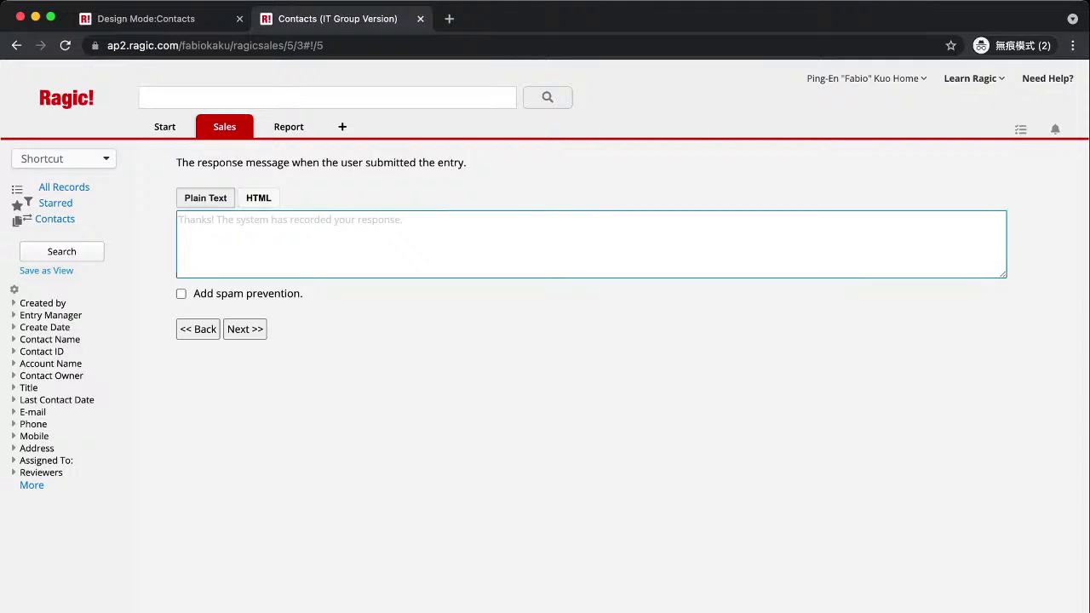
{"action": "type", "text": "Thank you"}
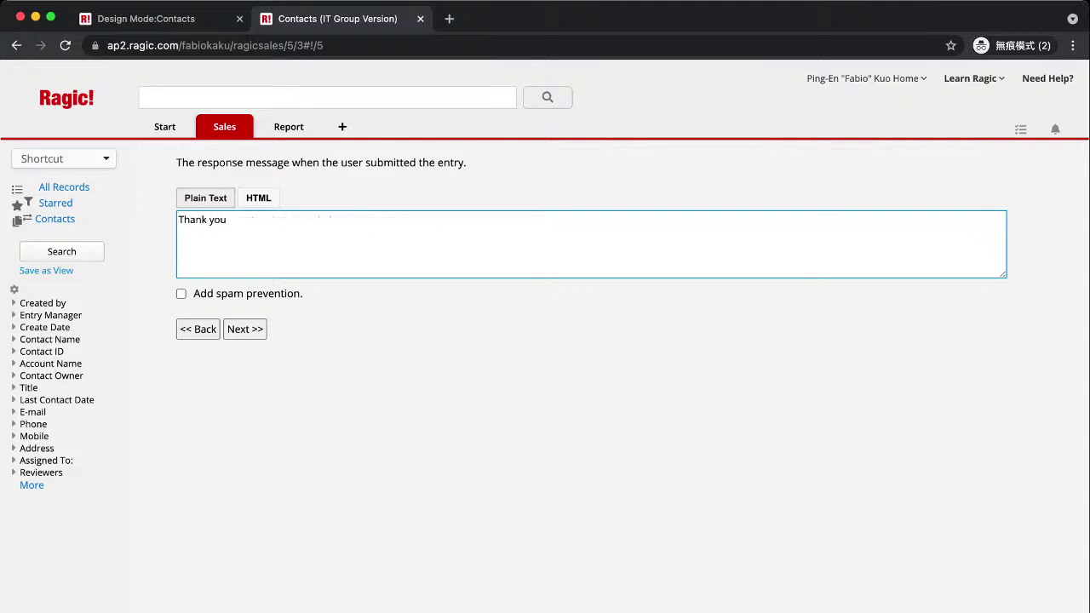
{"action": "type", "text": " from Fabio! Don't forget to "}
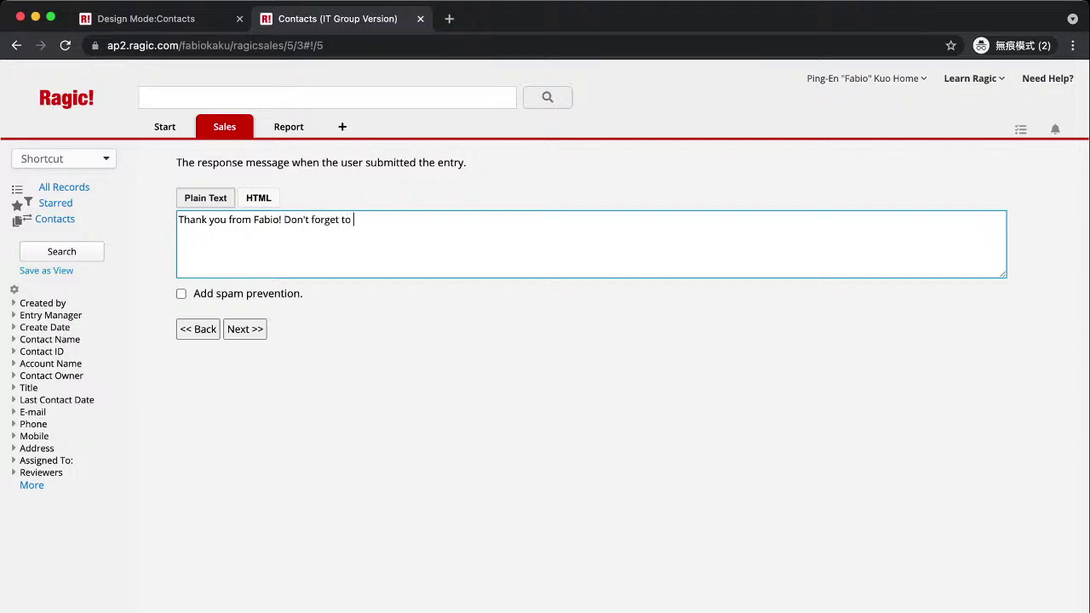
{"action": "type", "text": "join our Webinar!"}
Advance to the form link page and open the public form URL in a new incognito window.
{"action": "left_click", "coordinate": [245, 329]}
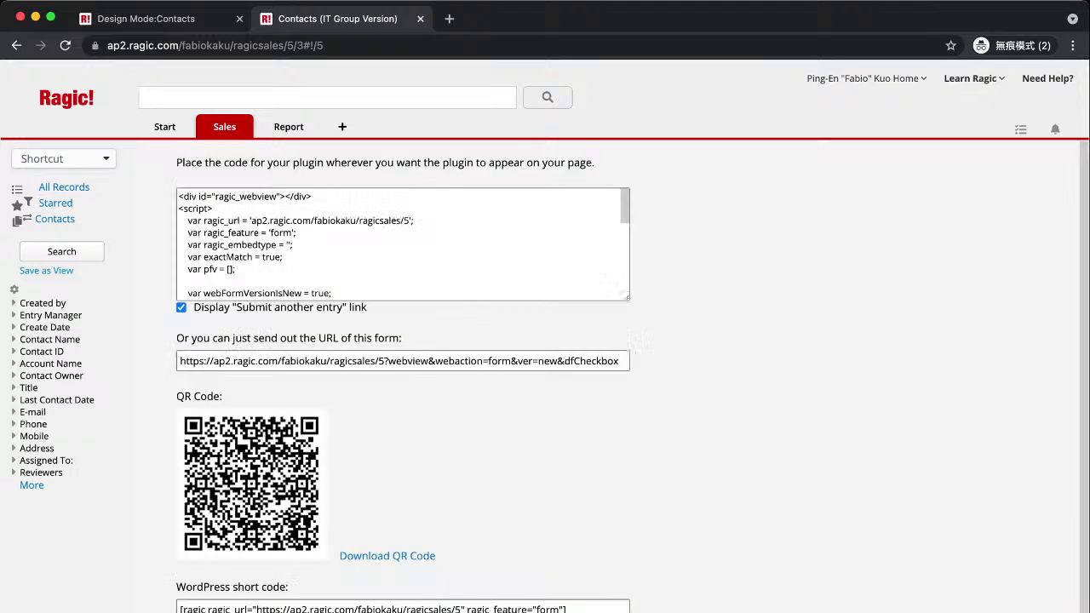
{"action": "scroll", "coordinate": [545, 375], "scroll_direction": "down", "scroll_amount": 1}
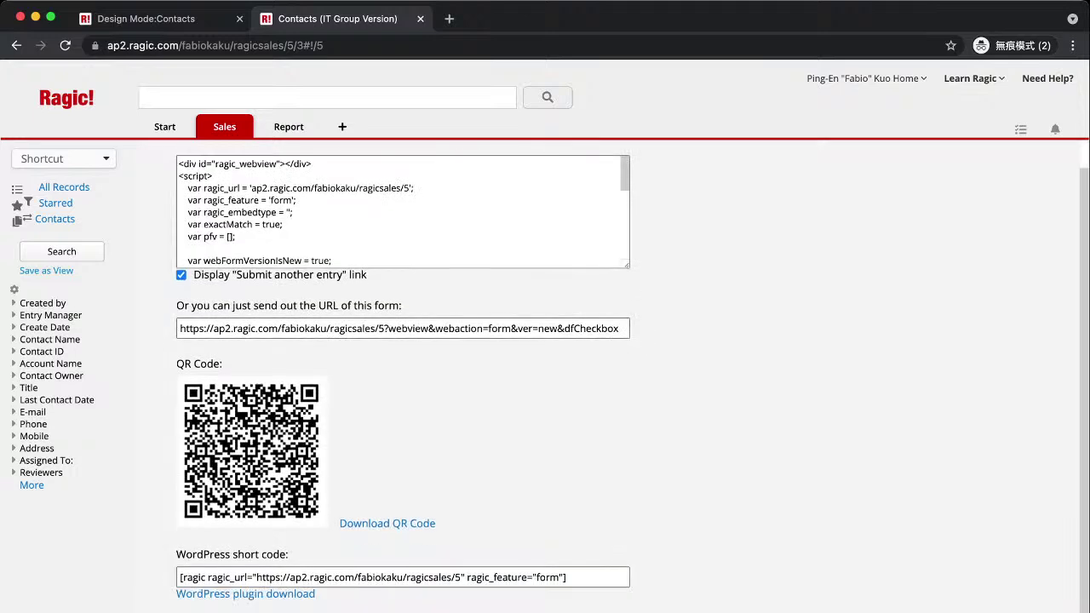
{"action": "left_click", "coordinate": [402, 328]}
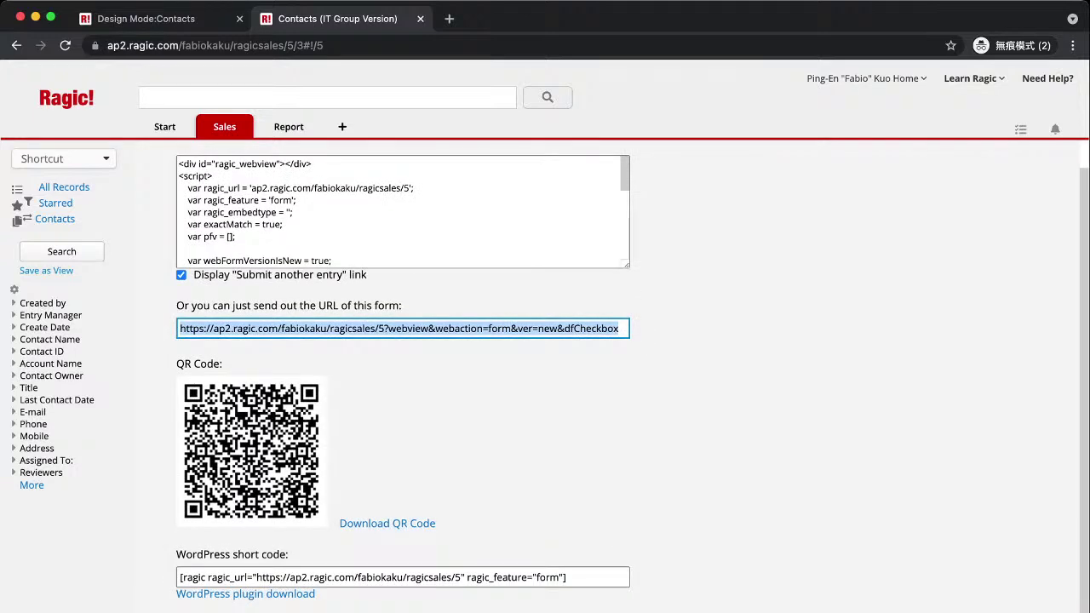
{"action": "key", "text": "ctrl+c"}
{"action": "key", "text": "ctrl+t"}
{"action": "key", "text": "ctrl+v"}
{"action": "key", "text": "Return"}
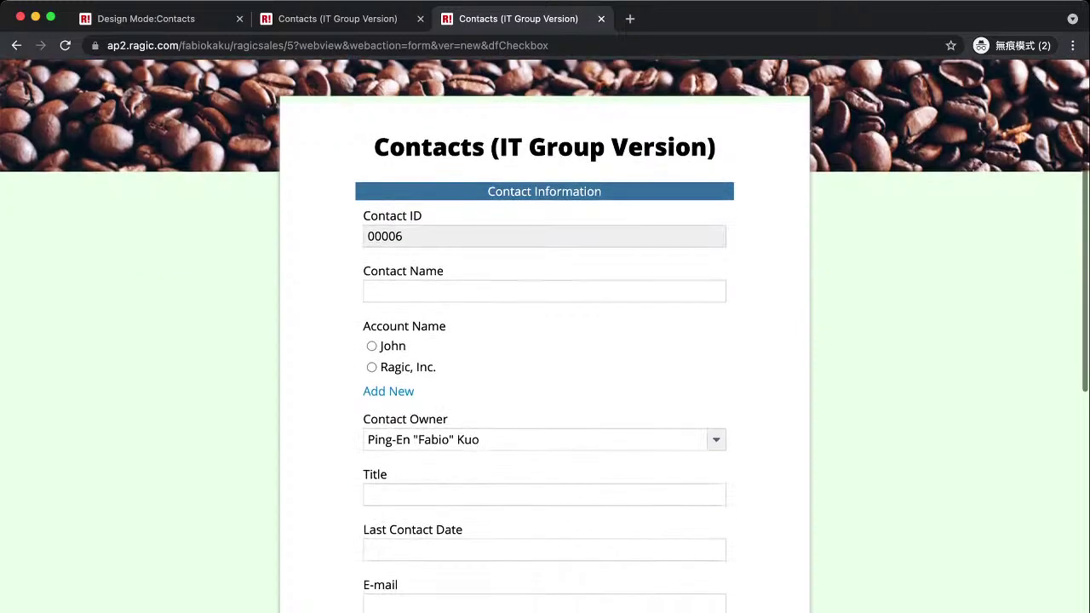
Submit a test contact with a name, title 'Ragic Consultant' and the first account, then return to Ragic.
{"action": "type", "text": "Fabio Kuo"}
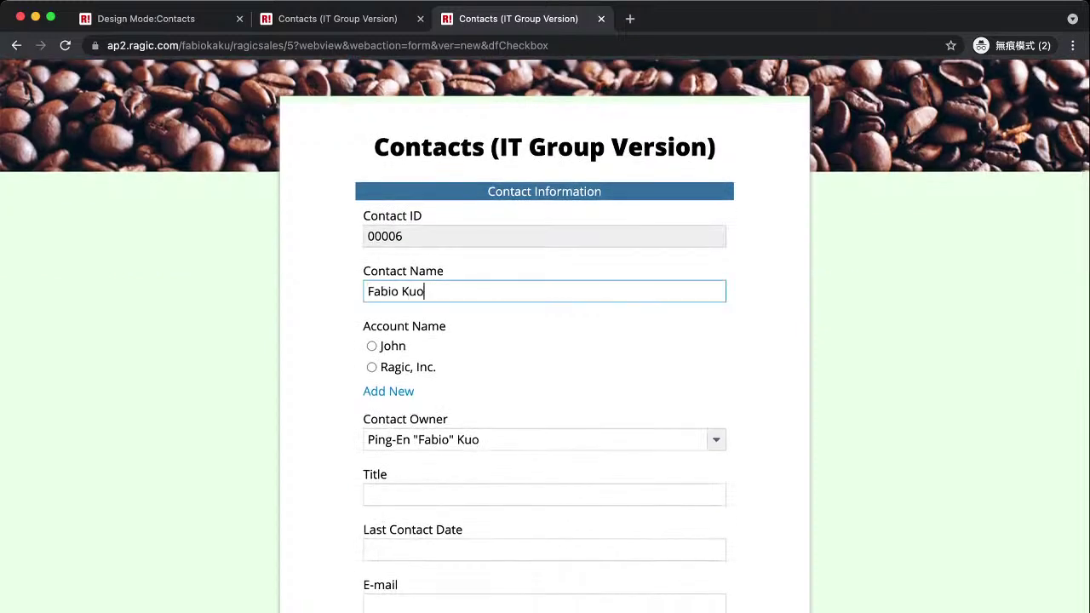
{"action": "left_click", "coordinate": [544, 495]}
{"action": "type", "text": "Ragi"}
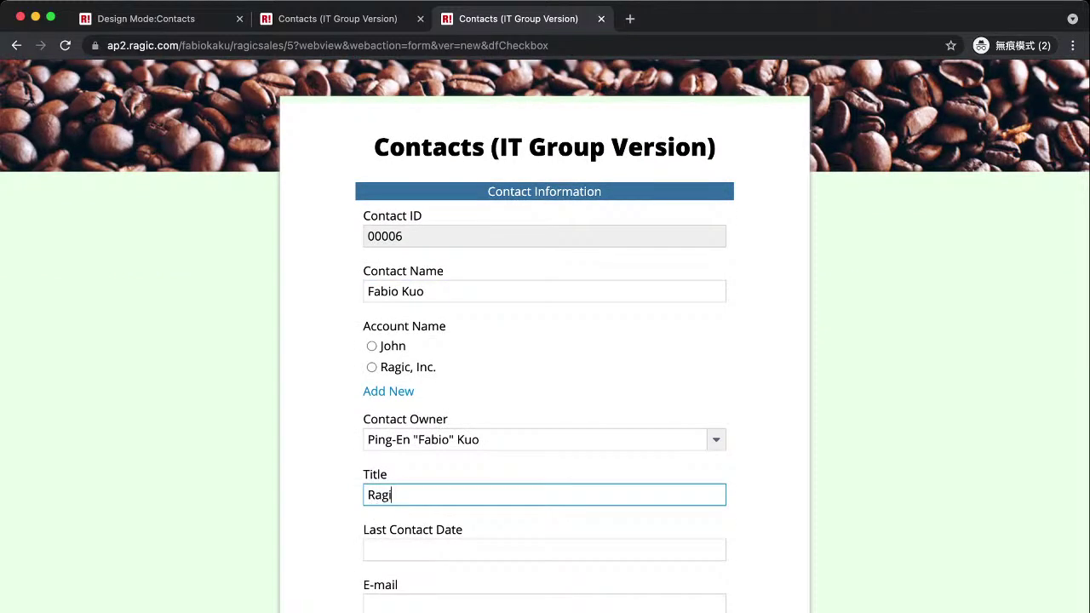
{"action": "type", "text": "c Consultant"}
{"action": "left_click", "coordinate": [372, 346]}
{"action": "scroll", "coordinate": [545, 341], "scroll_direction": "down", "scroll_amount": 10}
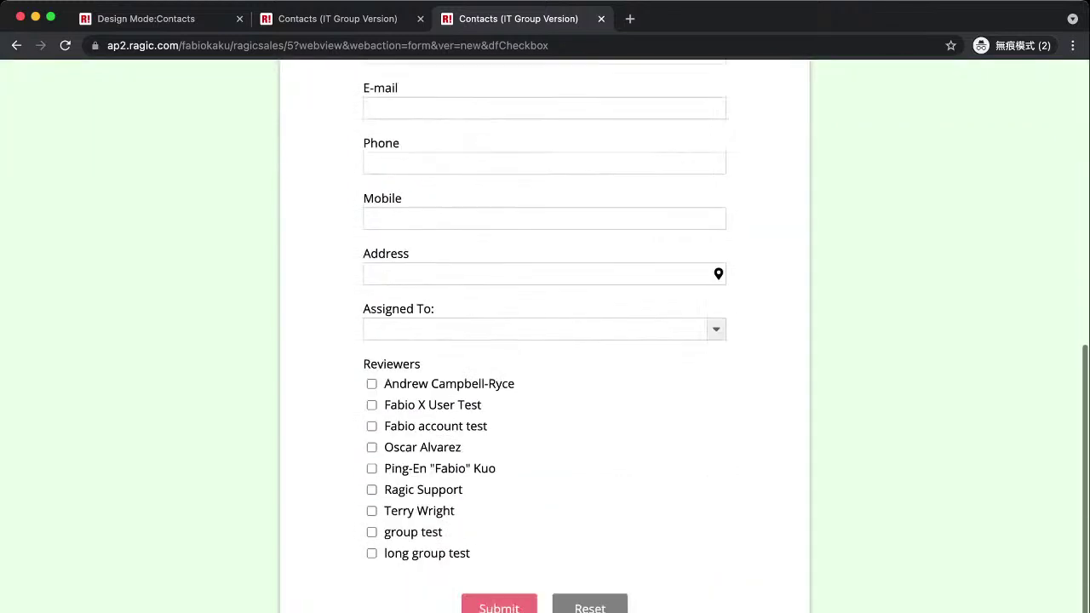
{"action": "key", "text": "super+r"}
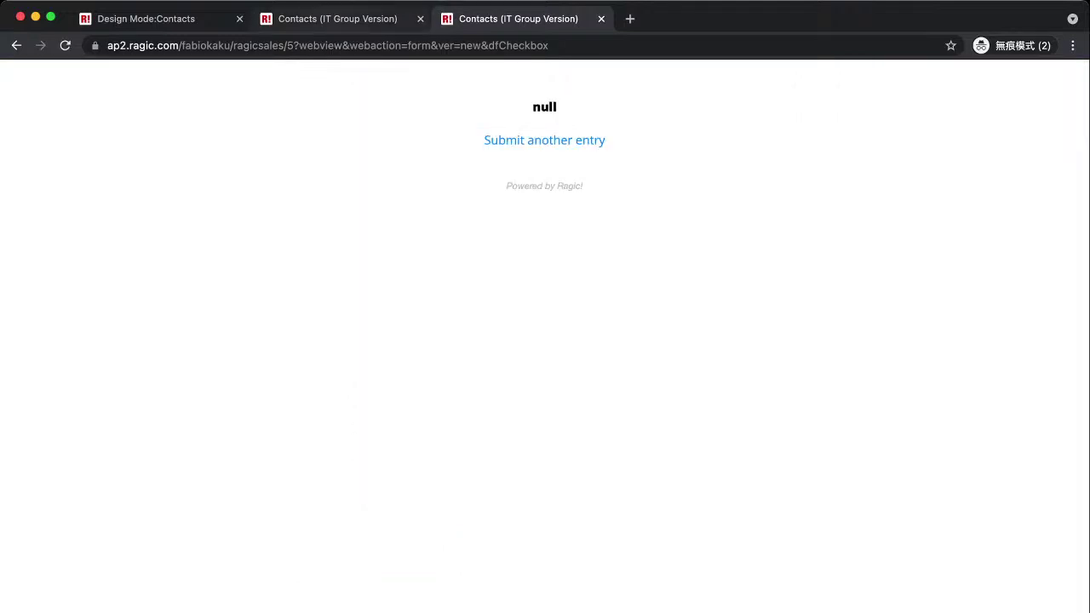
{"action": "key", "text": "super+alt+Left"}
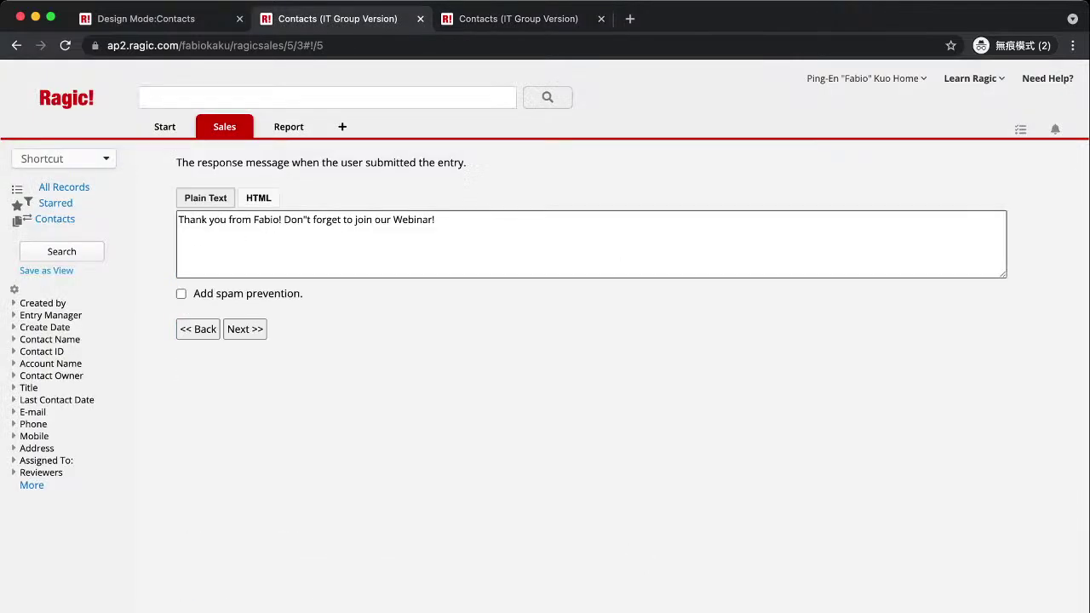
Apply the thank-you message, advance to the form link page, and close the old form tab.
{"action": "left_click", "coordinate": [436, 219]}
{"action": "left_click", "coordinate": [245, 329]}
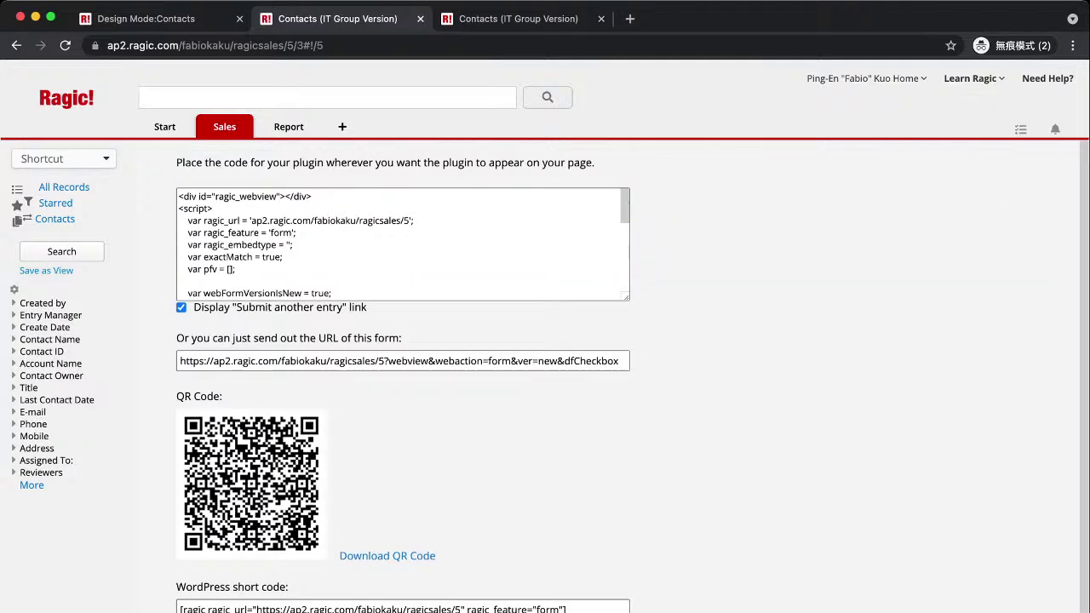
{"action": "scroll", "coordinate": [630, 375], "scroll_direction": "down", "scroll_amount": 1}
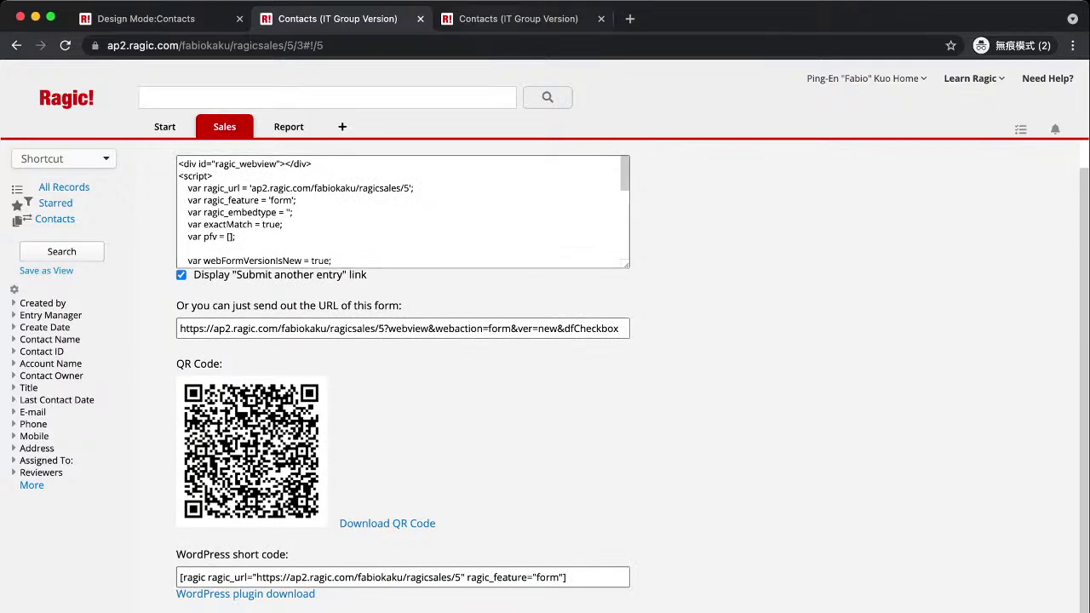
{"action": "key", "text": "ctrl+Tab"}
{"action": "key", "text": "super+r"}
{"action": "scroll", "coordinate": [545, 340], "scroll_direction": "down", "scroll_amount": 10}
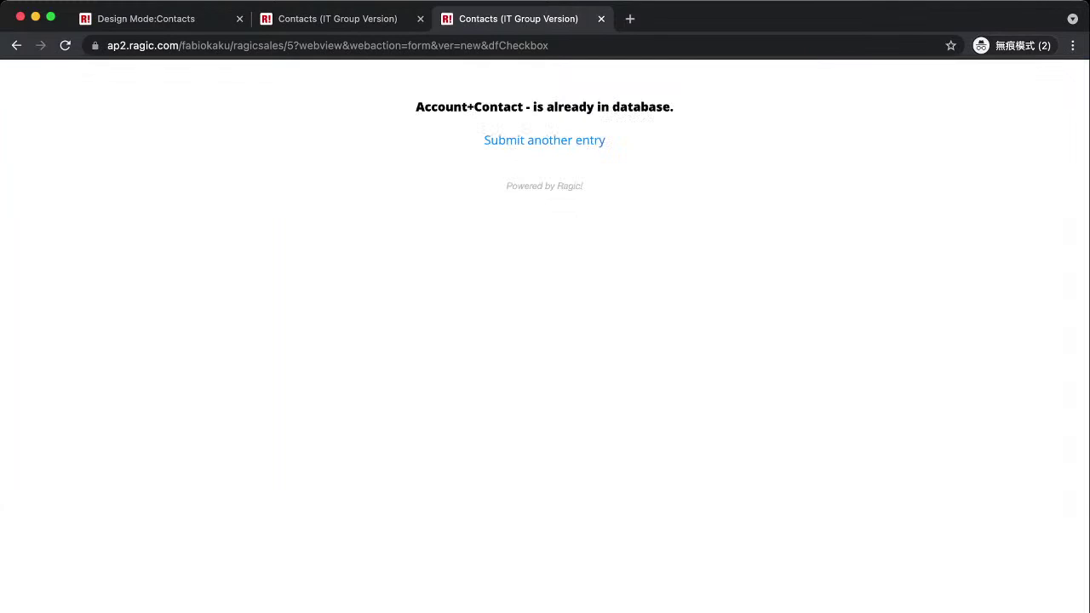
{"action": "key", "text": "super+w"}
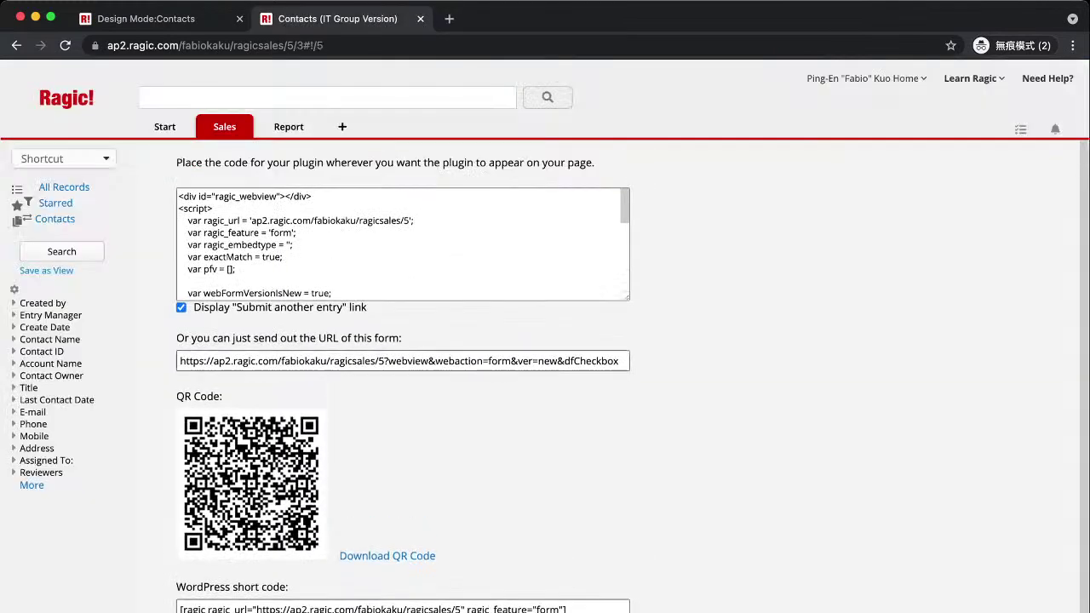
Copy the public form URL and load it in a fresh incognito window.
{"action": "scroll", "coordinate": [545, 340], "scroll_direction": "down", "scroll_amount": 1}
{"action": "left_click", "coordinate": [354, 328]}
{"action": "key", "text": "super+a"}
{"action": "key", "text": "super+c"}
{"action": "key", "text": "super+t"}
{"action": "key", "text": "super+v"}
{"action": "key", "text": "Return"}
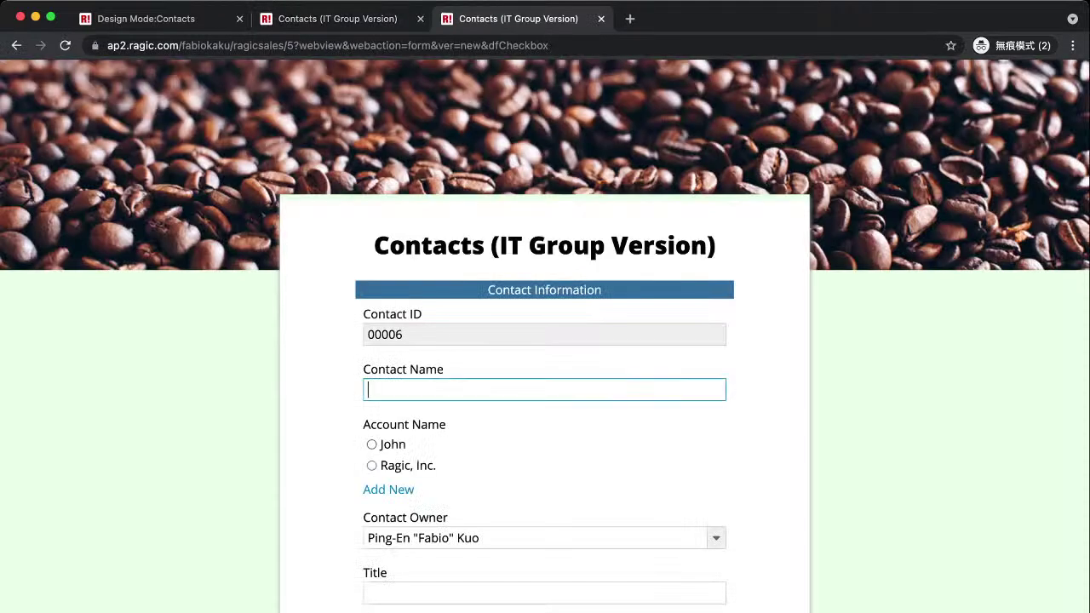
Submit a contact with a test name, confirm the Webinar thank-you message, and start blank entry 00007.
{"action": "type", "text": "Fabio C Kuo"}
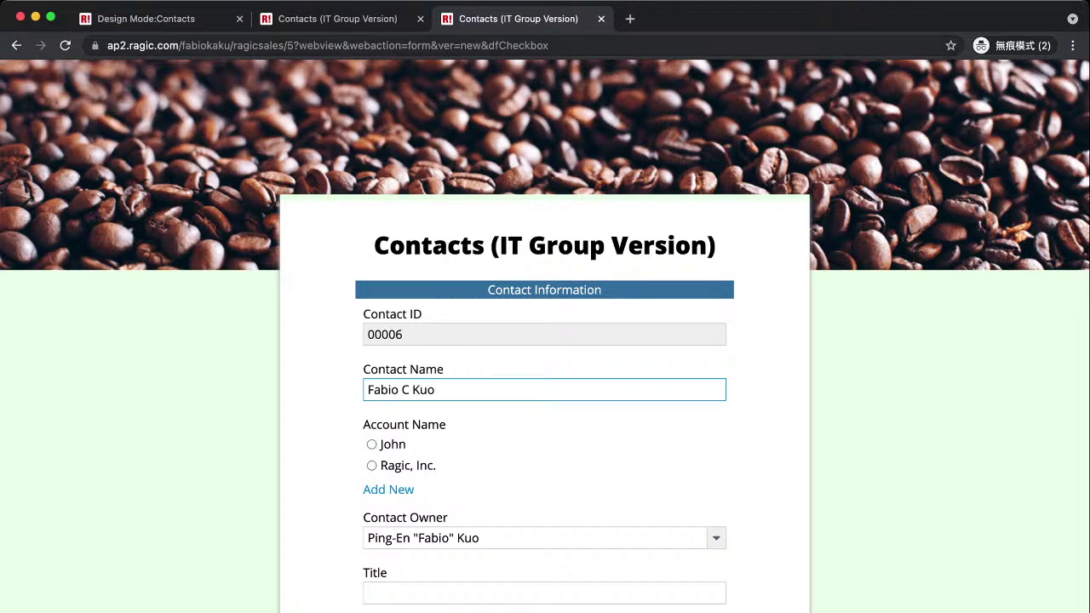
{"action": "left_click", "coordinate": [338, 19]}
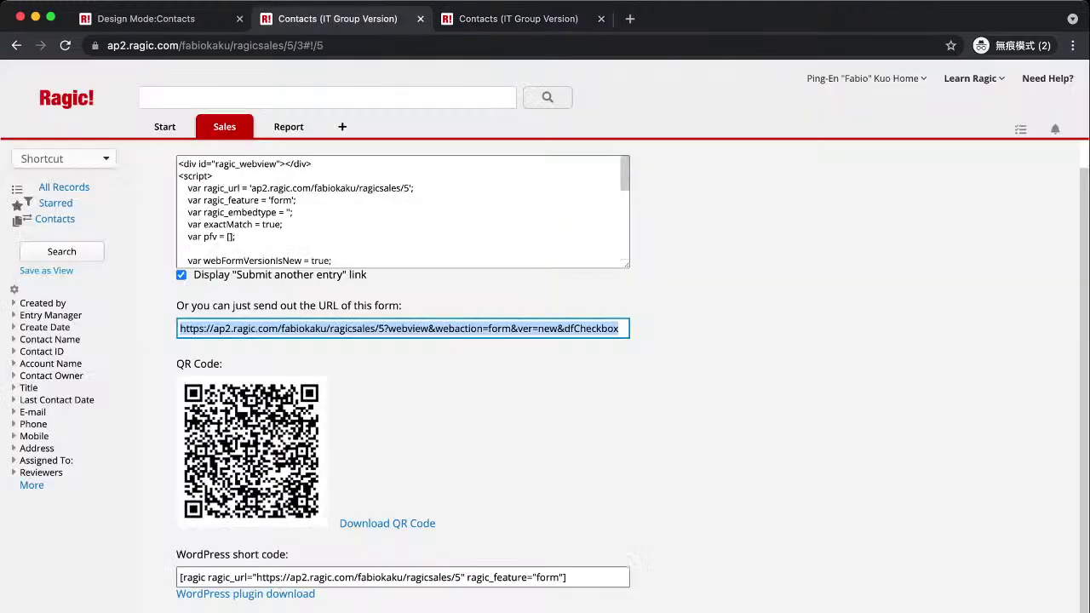
{"action": "key", "text": "ctrl+Tab"}
{"action": "scroll", "coordinate": [545, 340], "scroll_direction": "down", "scroll_amount": 3}
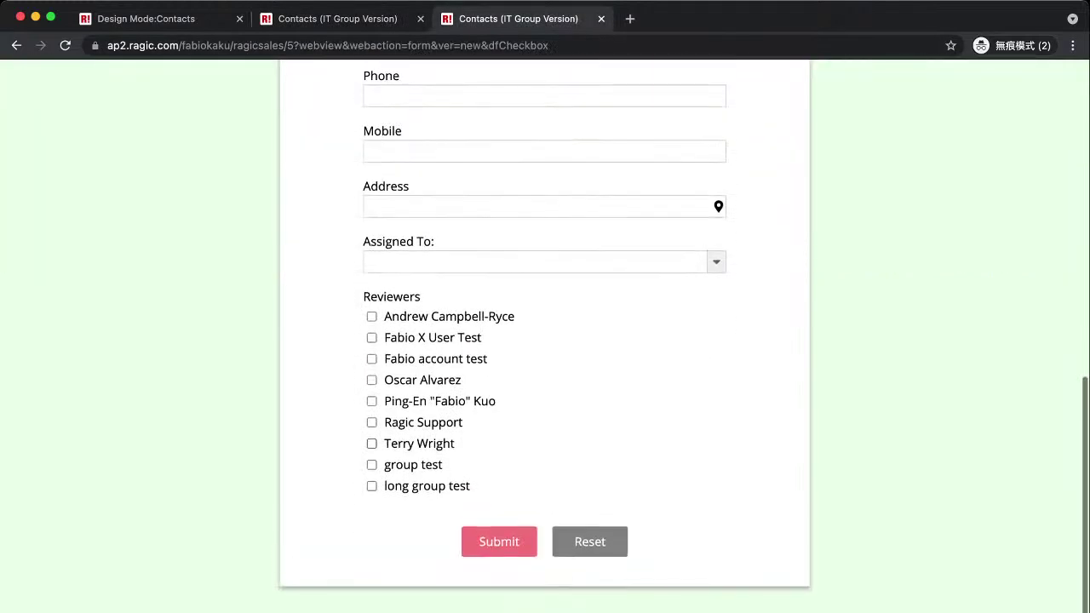
{"action": "left_click", "coordinate": [499, 540]}
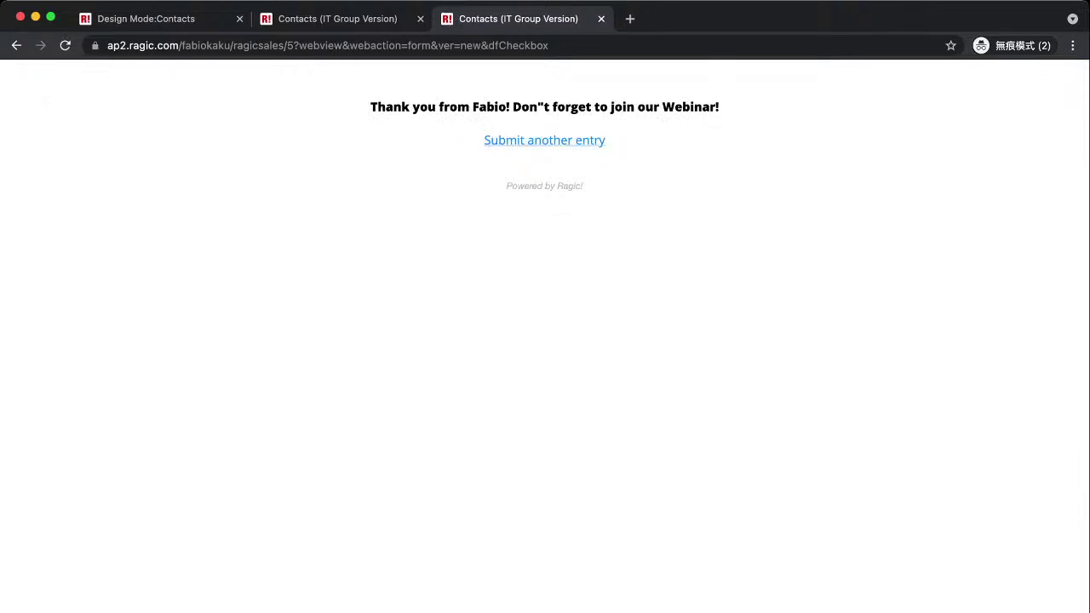
{"action": "left_click_drag", "start_coordinate": [377, 106], "coordinate": [558, 106]}
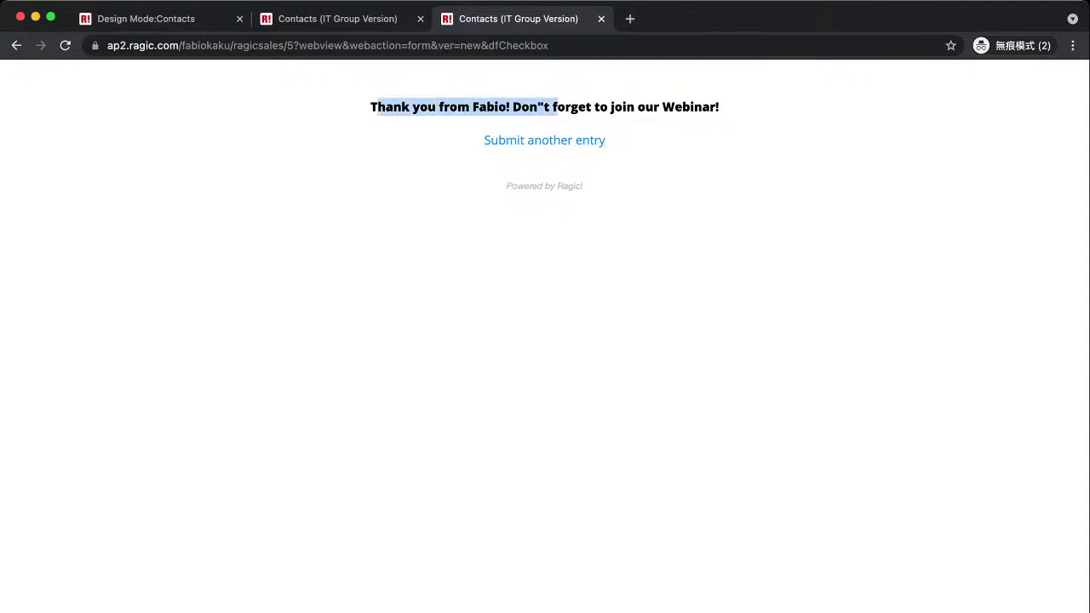
{"action": "left_click", "coordinate": [545, 140]}
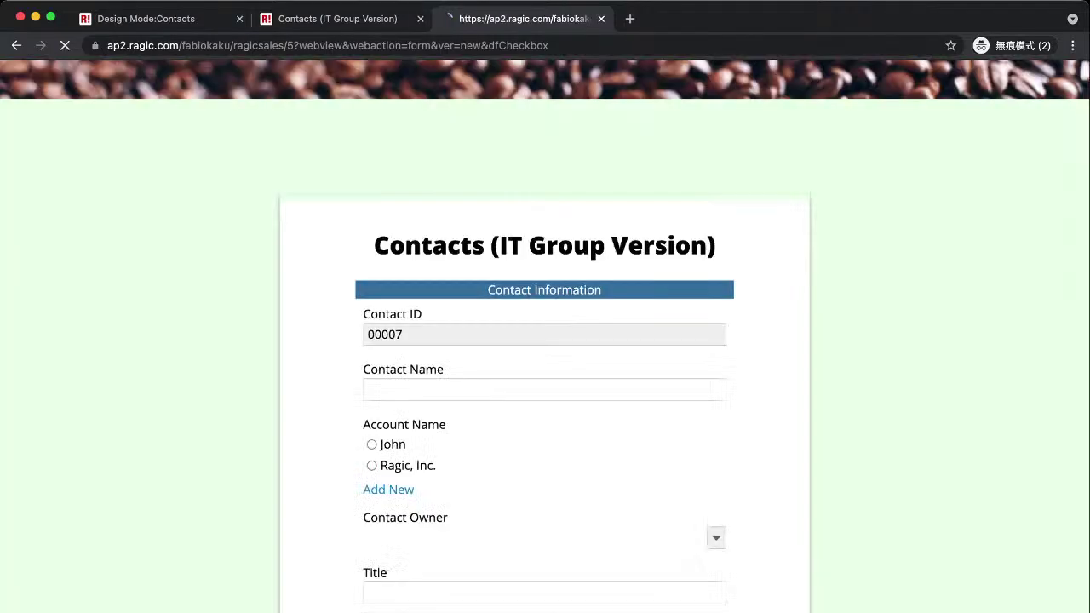
Switch back to the Ragic tab showing the embed code, public form URL and QR code.
{"action": "key", "text": "ctrl+shift+Tab"}
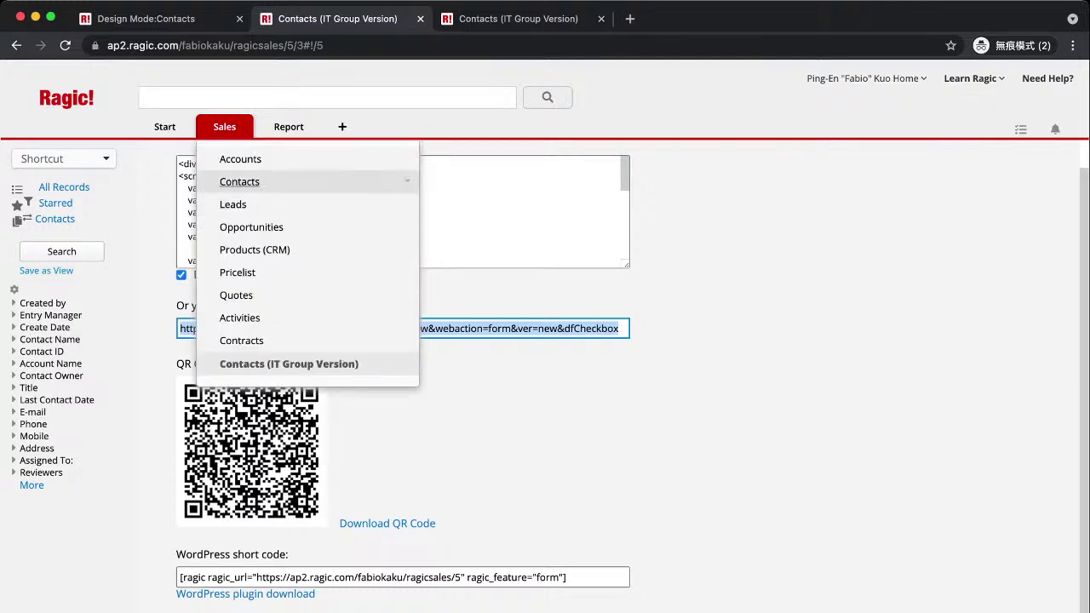
Check the Contacts and Contacts (IT Group Version) sheets, then put the latter in Design Mode.
{"action": "left_click", "coordinate": [239, 181]}
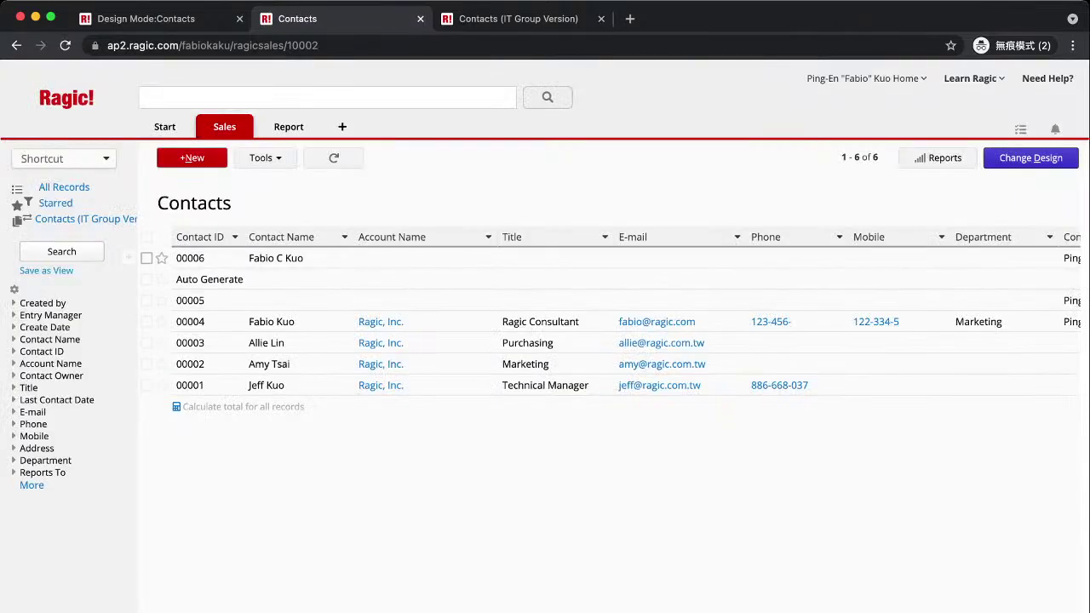
{"action": "left_click", "coordinate": [282, 364]}
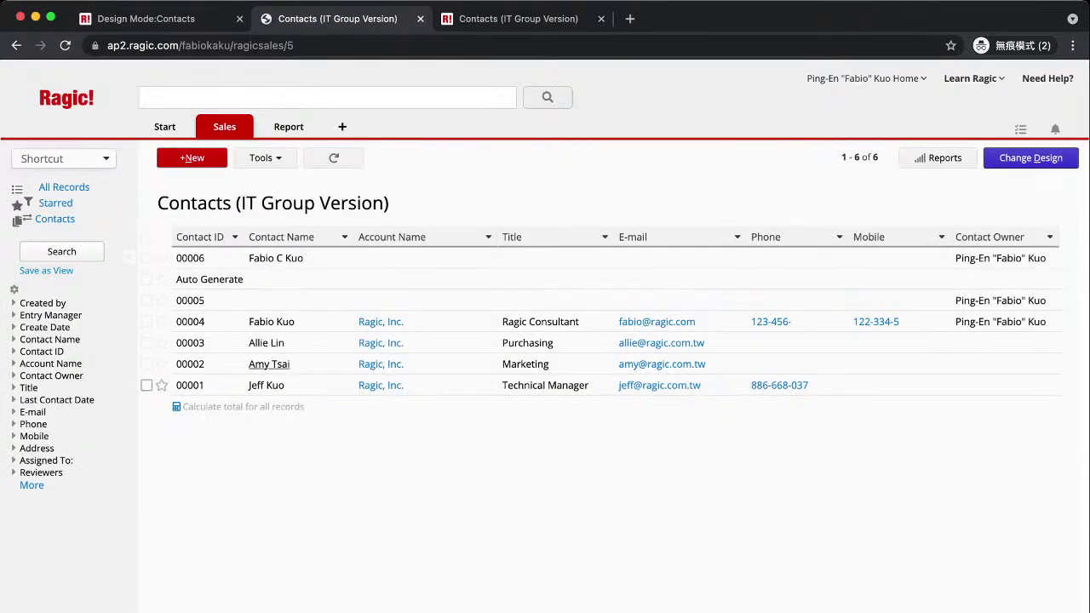
{"action": "left_click", "coordinate": [1031, 157]}
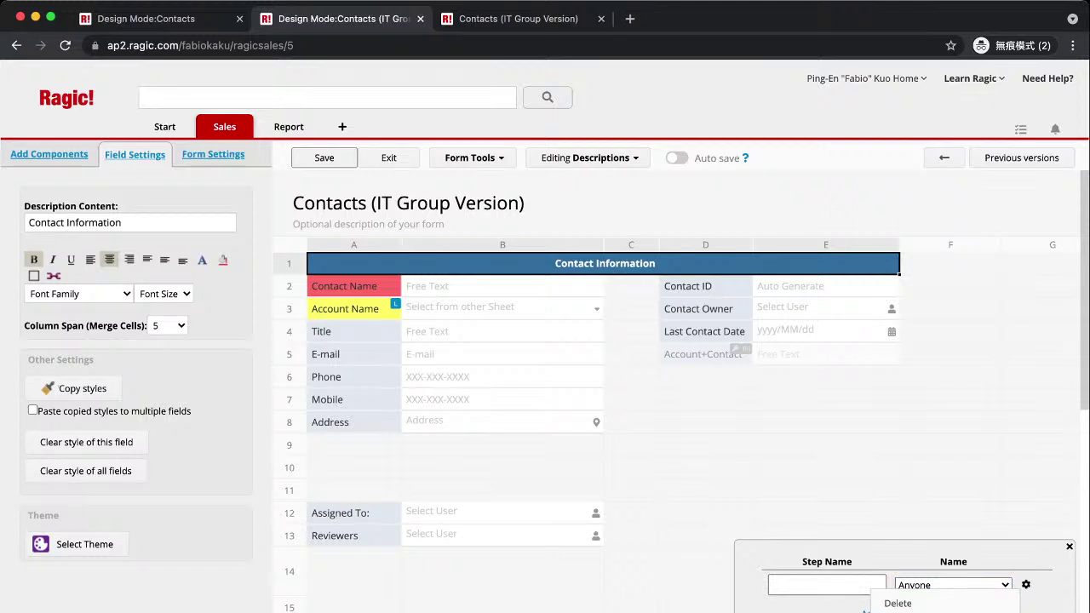
Name the first approval step '1', assign its approver, save the design and exit Design Mode.
{"action": "left_click", "coordinate": [1045, 468]}
{"action": "left_click", "coordinate": [826, 584]}
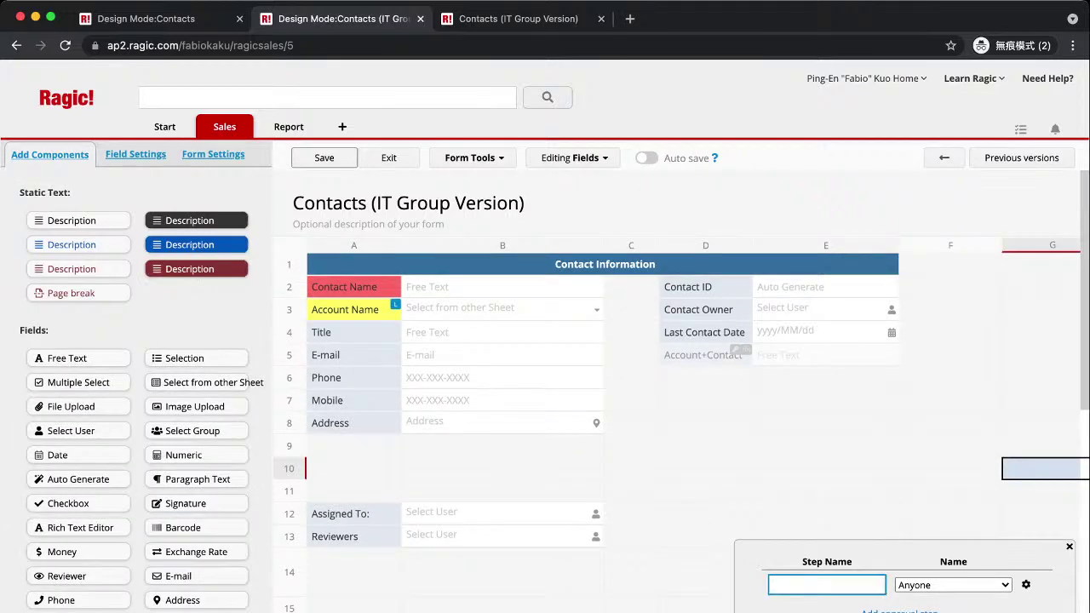
{"action": "type", "text": "1"}
{"action": "key", "text": "Tab"}
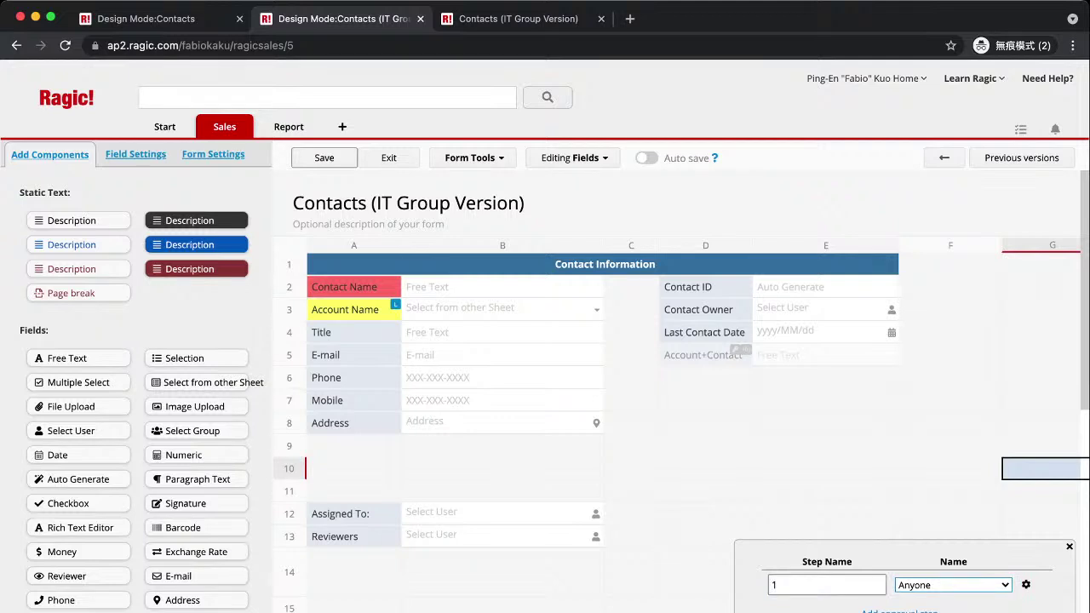
{"action": "key", "text": "Down"}
{"action": "key", "text": "ctrl+s"}
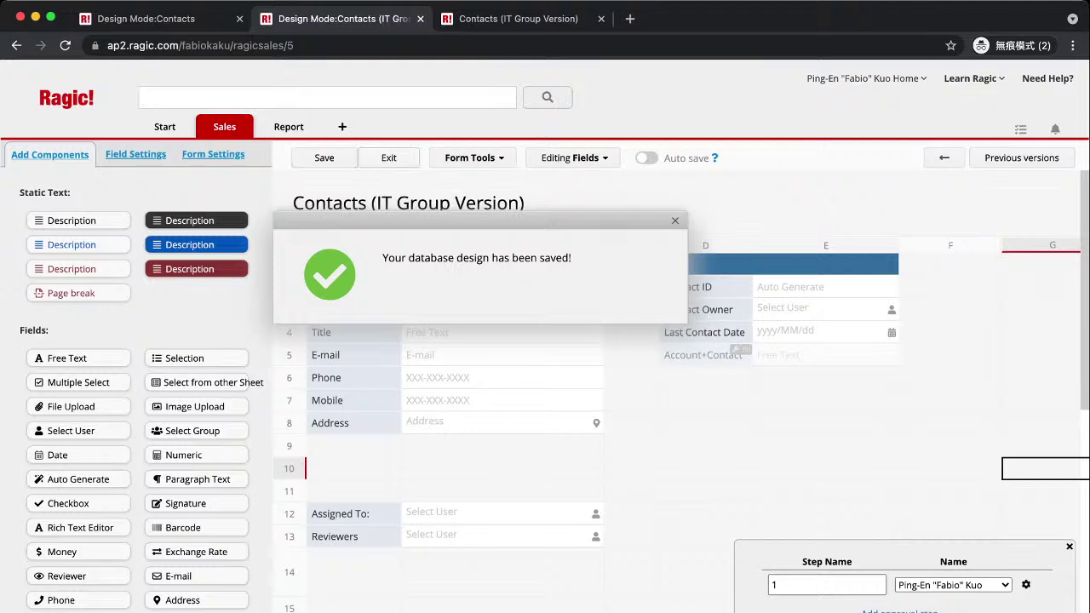
{"action": "left_click", "coordinate": [390, 159]}
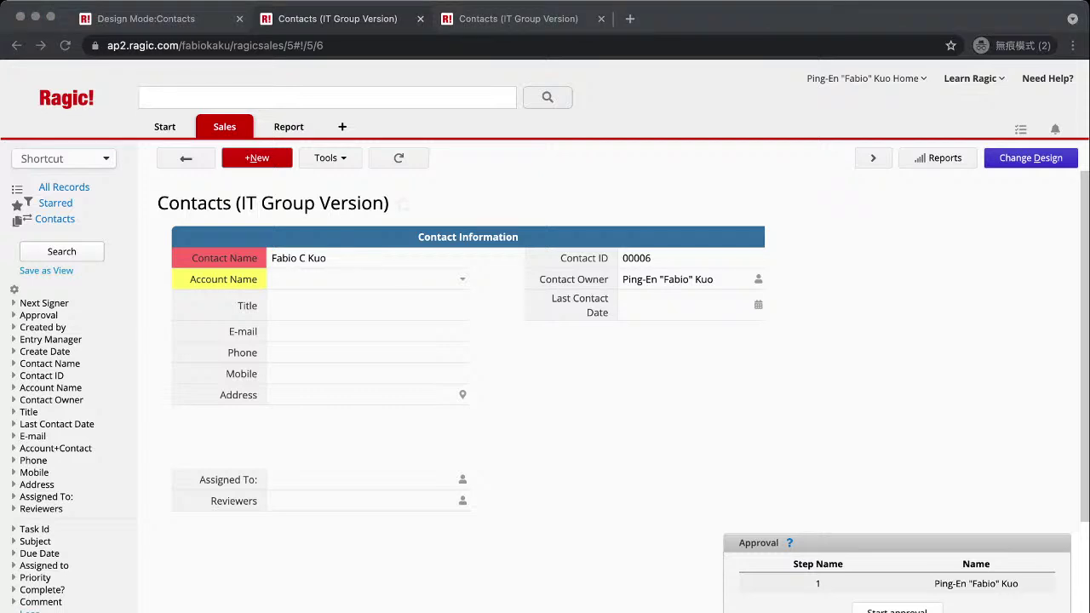
Go to the pasted 2020-cpbl/1 sheet address to load the CPBL Players List.
{"action": "key", "text": "super+l"}
{"action": "key", "text": "super+v"}
{"action": "key", "text": "Return"}
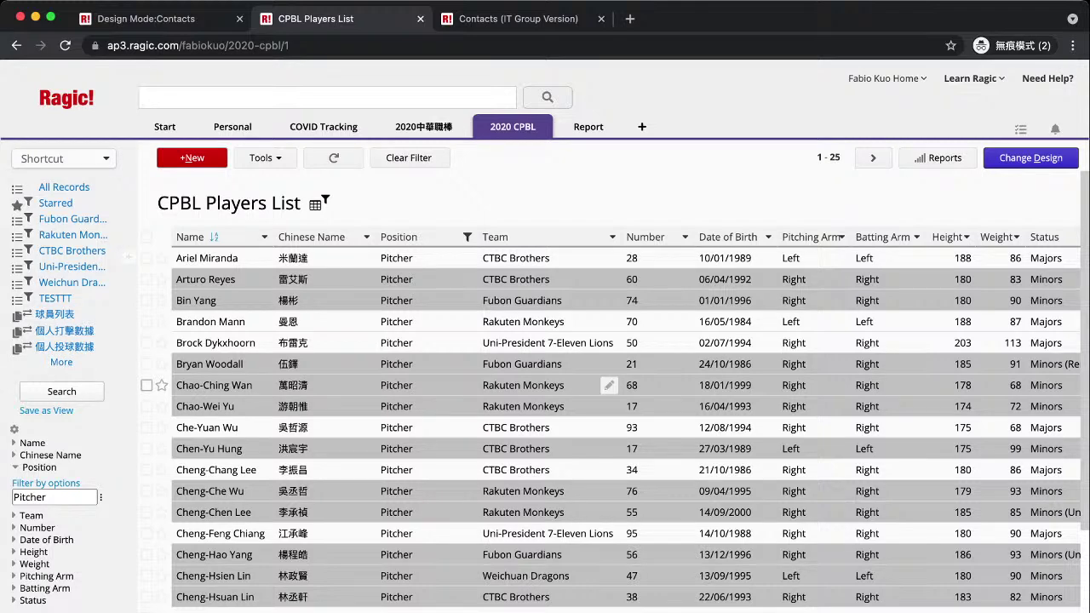
Open a pitcher's player record, then return to the players list.
{"action": "left_click", "coordinate": [609, 280]}
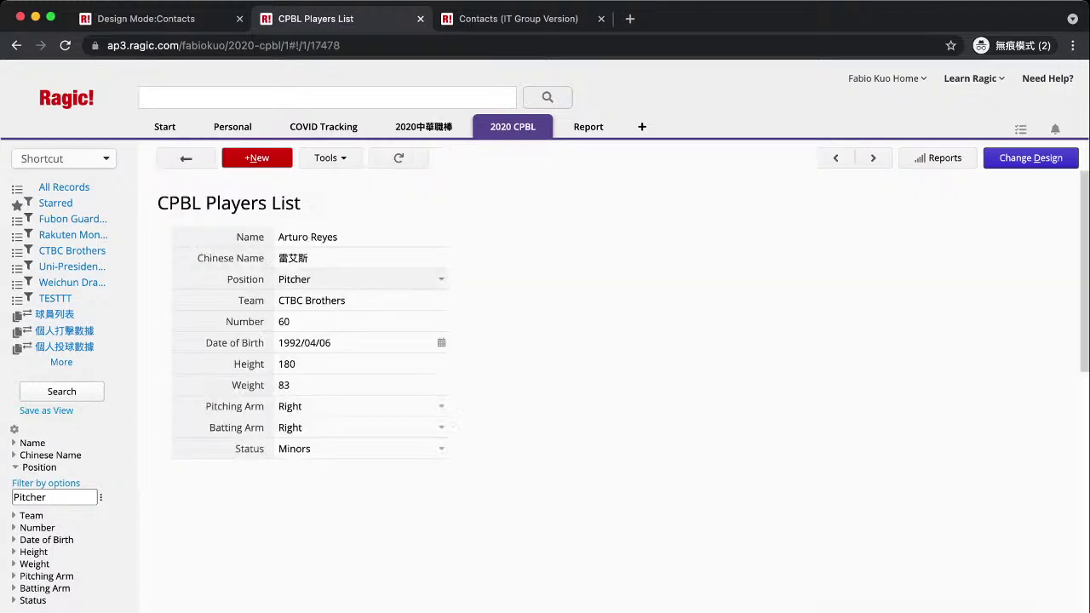
{"action": "left_click", "coordinate": [185, 157]}
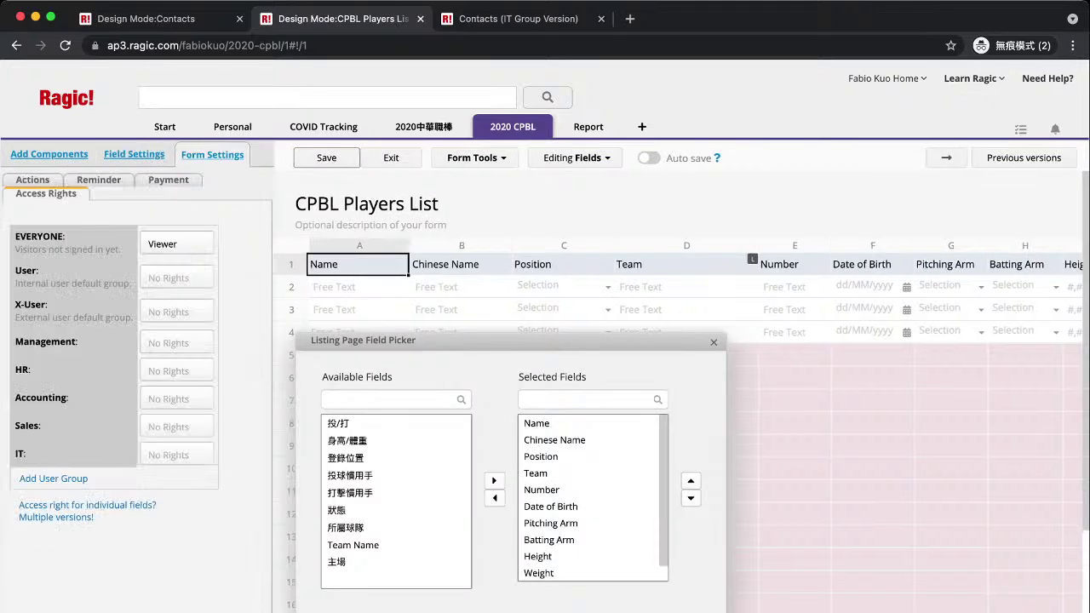
{"action": "left_click_drag", "start_coordinate": [37, 249], "coordinate": [102, 250]}
Keep Viewer access for visitors not signed in and save the form design.
{"action": "left_click", "coordinate": [177, 244]}
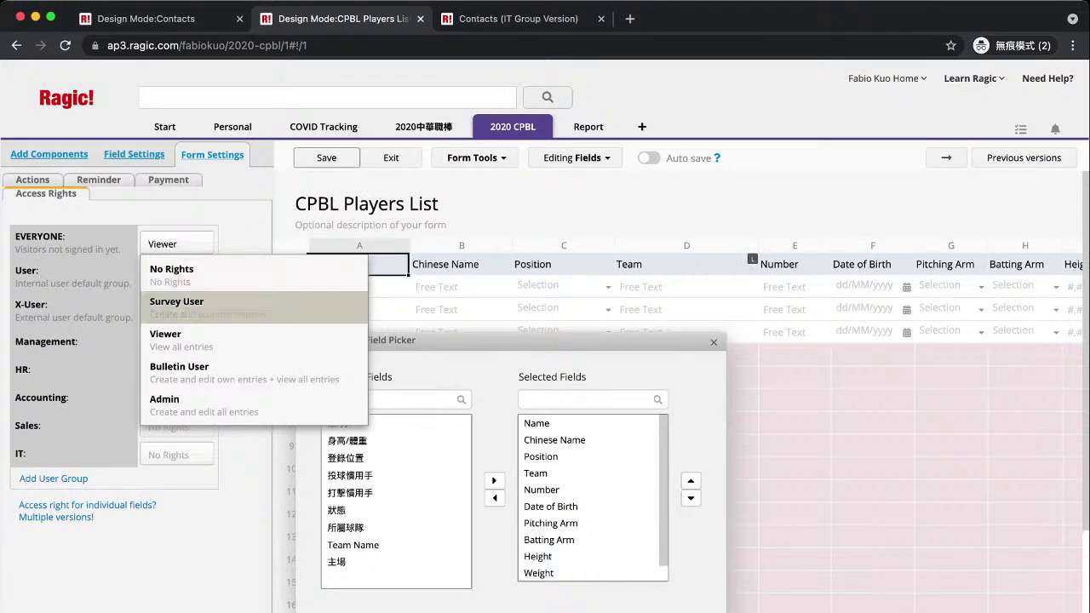
{"action": "left_click", "coordinate": [181, 339]}
{"action": "left_click", "coordinate": [176, 244]}
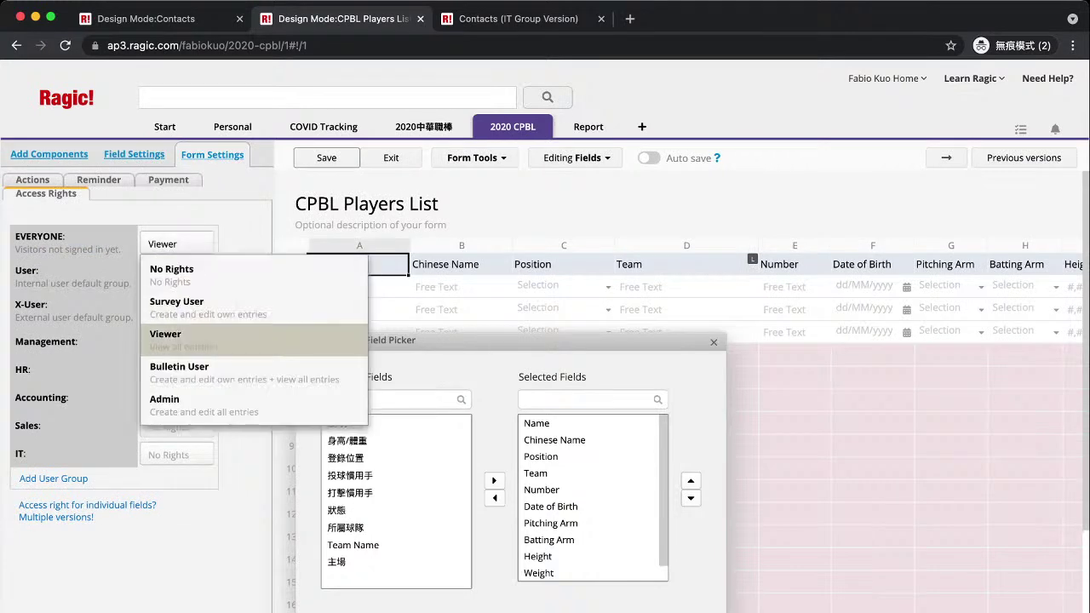
{"action": "left_click", "coordinate": [166, 334]}
{"action": "left_click", "coordinate": [326, 157]}
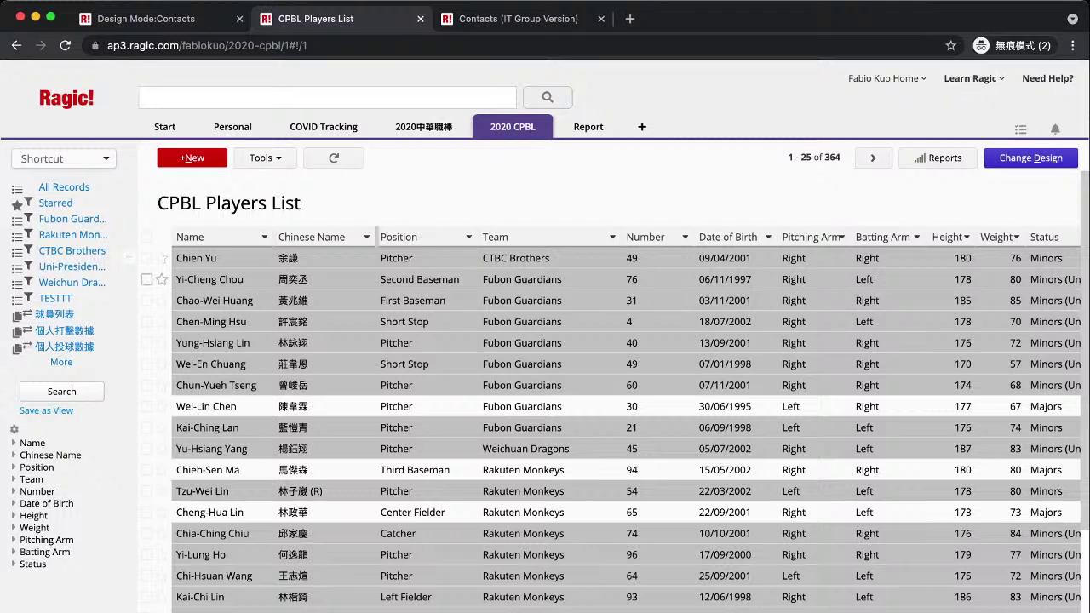
{"action": "left_click", "coordinate": [265, 157]}
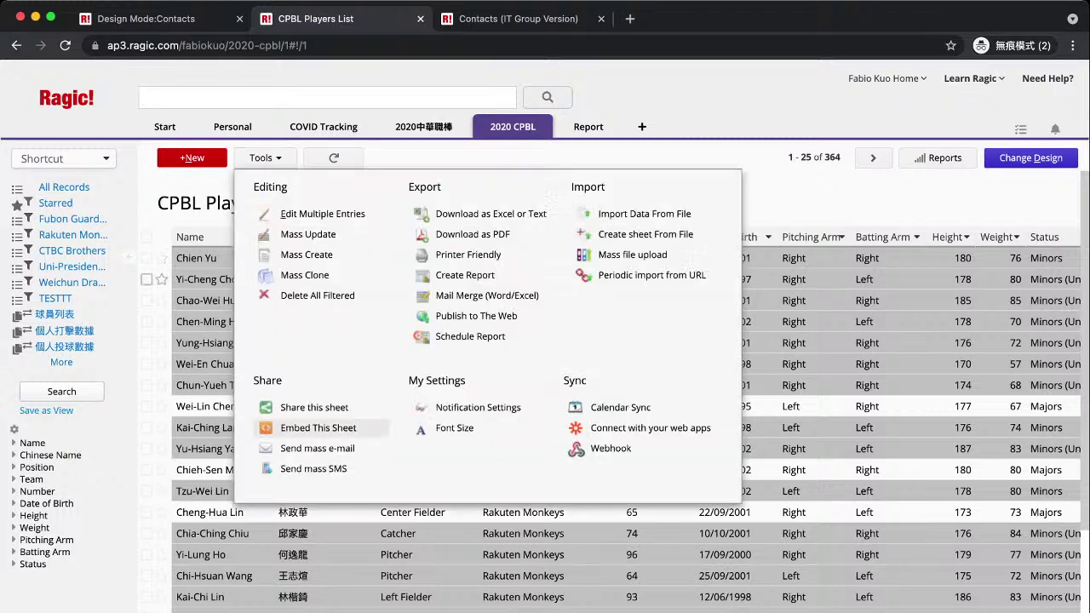
Start the Database Viewer embedding plug-in for the players list.
{"action": "left_click", "coordinate": [317, 428]}
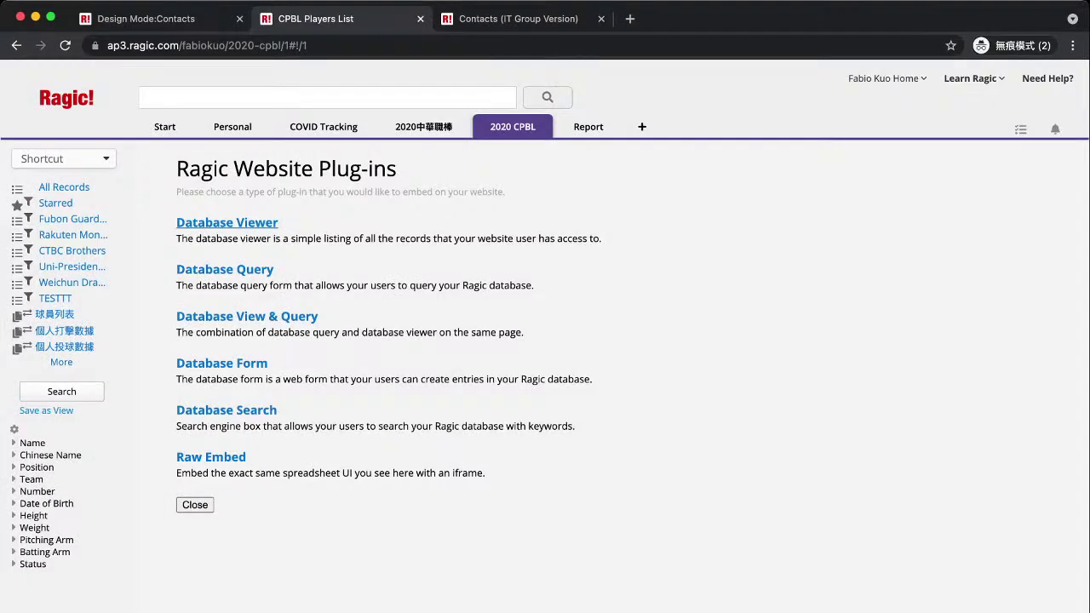
{"action": "left_click", "coordinate": [227, 223]}
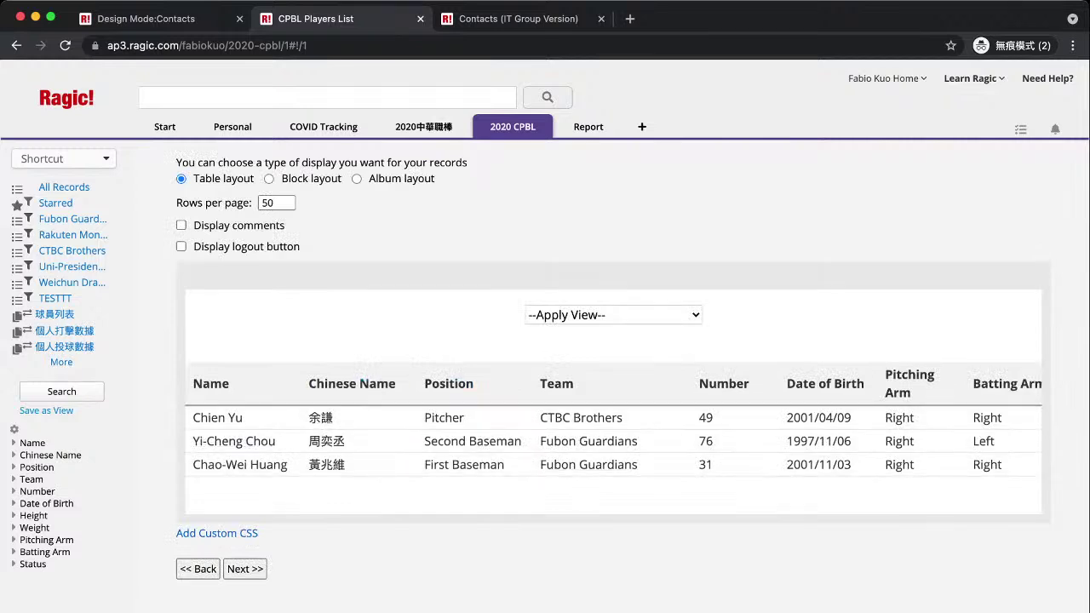
{"action": "scroll", "coordinate": [603, 464], "scroll_direction": "right", "scroll_amount": 5}
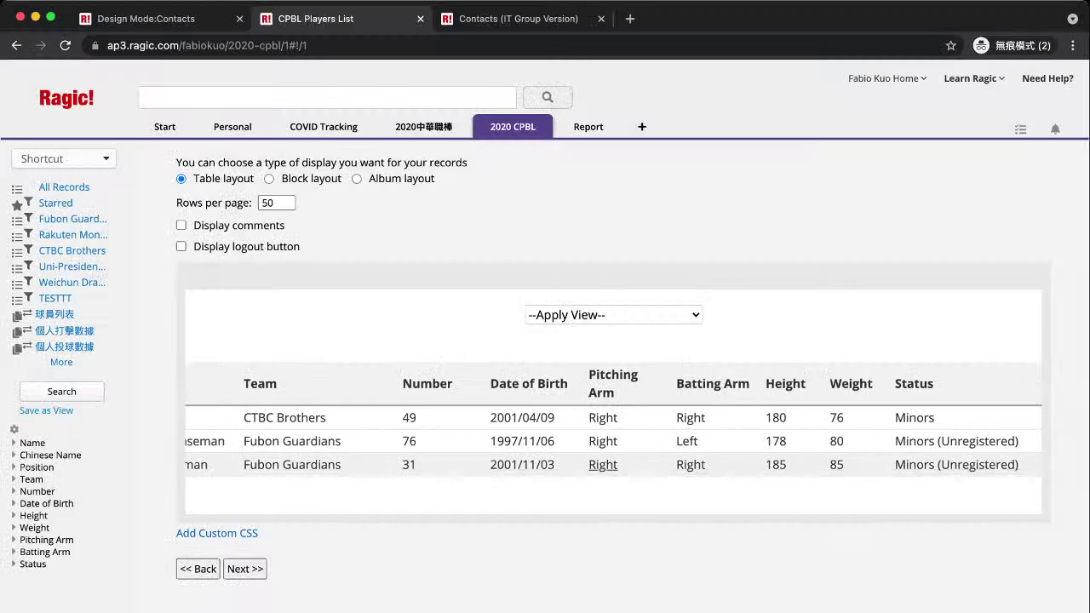
{"action": "scroll", "coordinate": [603, 464], "scroll_direction": "left", "scroll_amount": 5}
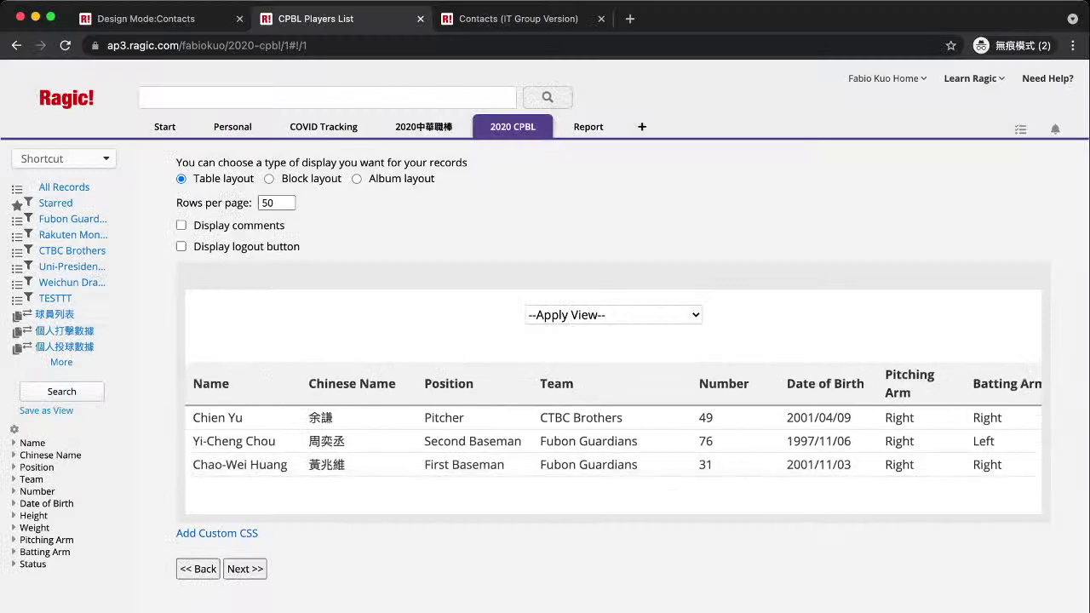
Compare Block and Album layouts, settle on Block, and toggle comments on then off.
{"action": "left_click", "coordinate": [268, 178]}
{"action": "left_click", "coordinate": [356, 178]}
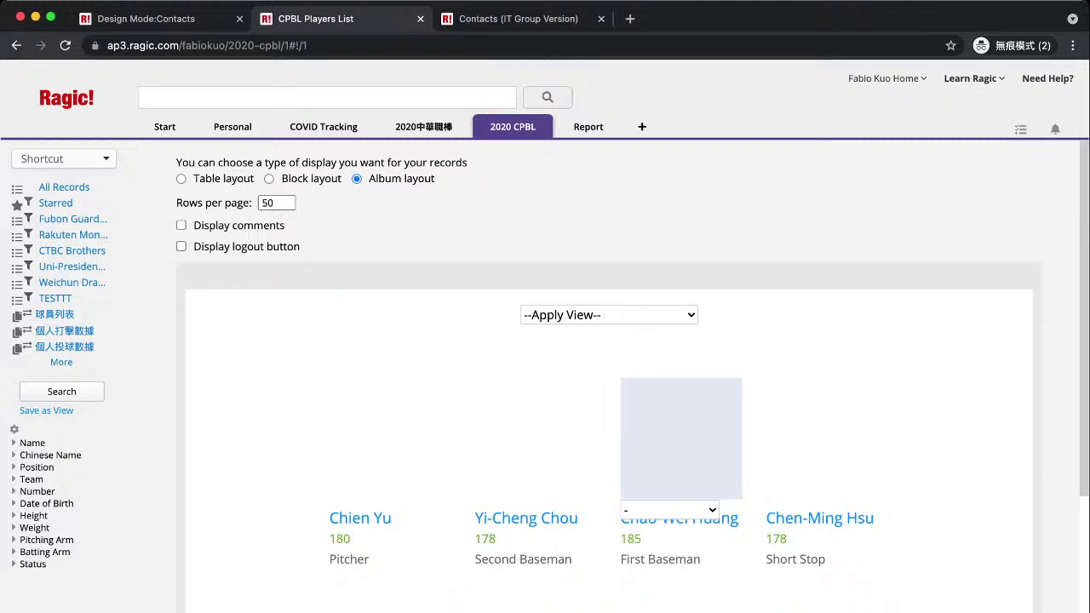
{"action": "left_click", "coordinate": [268, 178]}
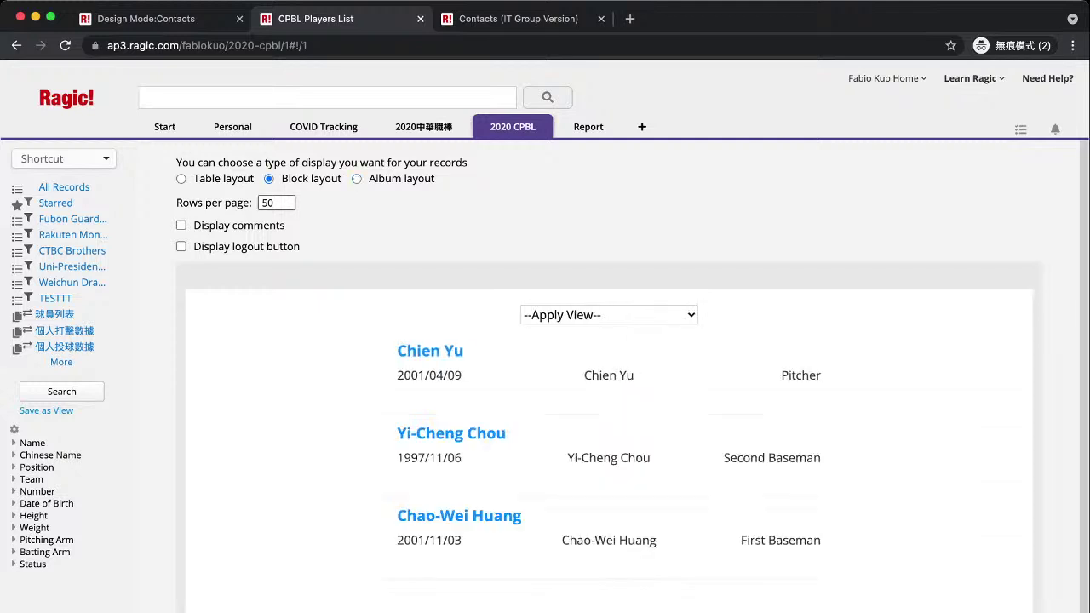
{"action": "left_click", "coordinate": [180, 225]}
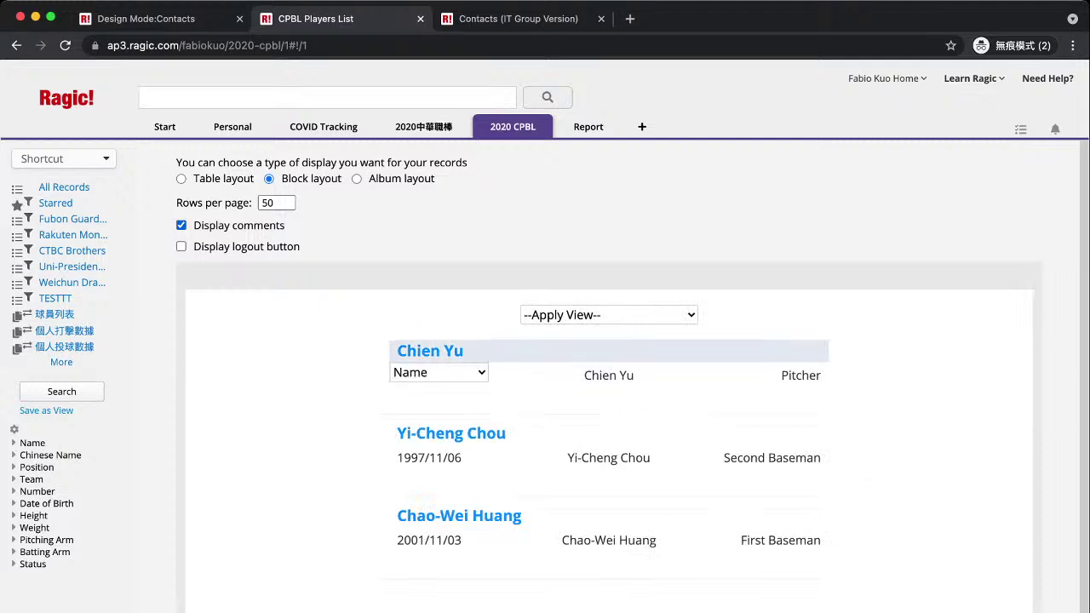
{"action": "left_click", "coordinate": [181, 225]}
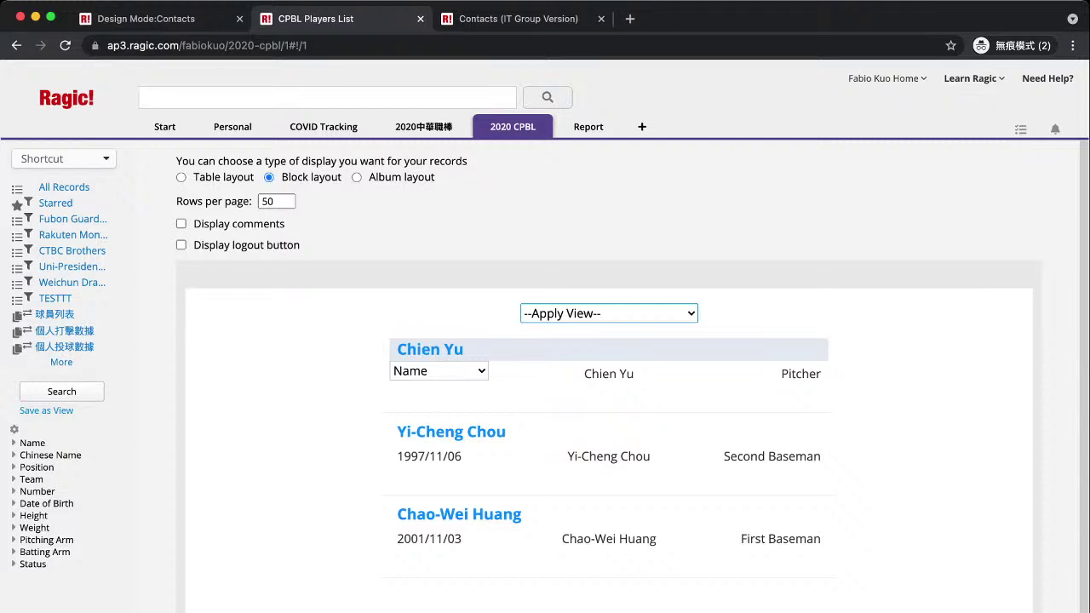
Delete the TESTTT view and reopen the Database Viewer plug-in.
{"action": "right_click", "coordinate": [56, 299]}
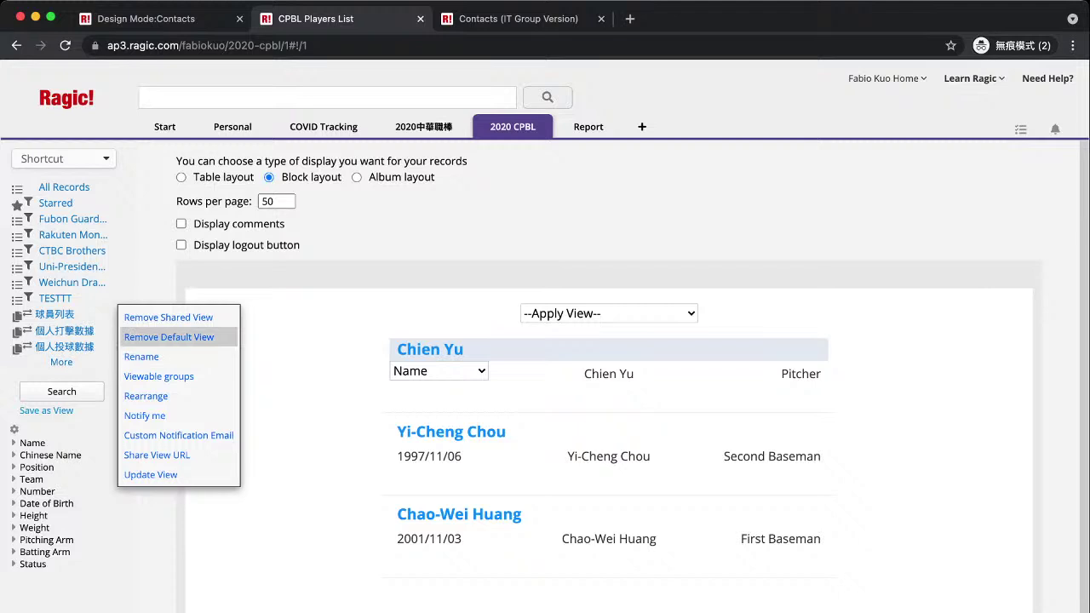
{"action": "left_click", "coordinate": [168, 316]}
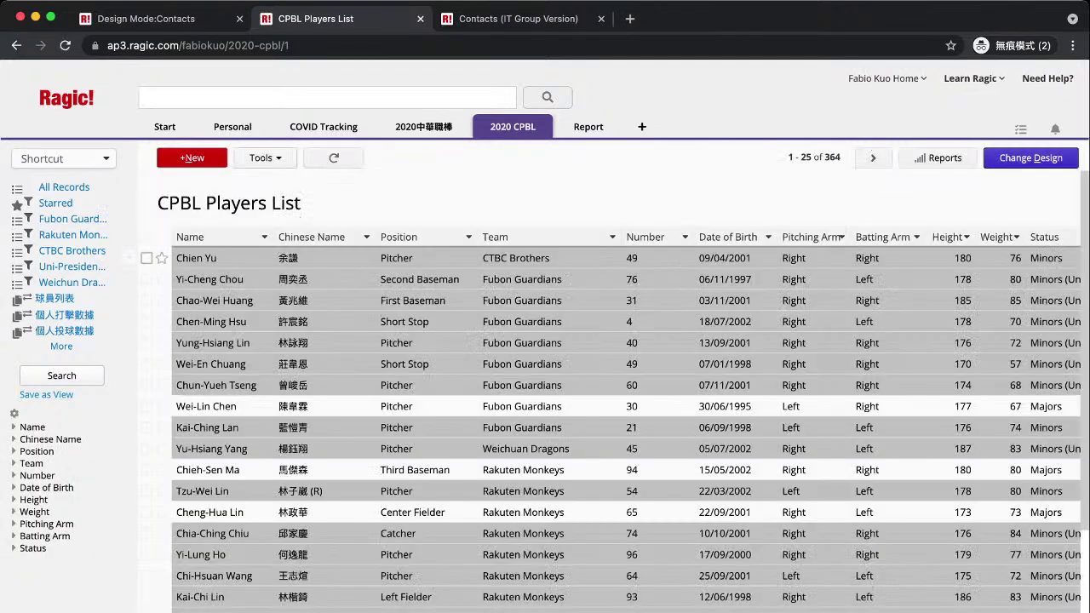
{"action": "left_click", "coordinate": [265, 157]}
{"action": "left_click", "coordinate": [317, 428]}
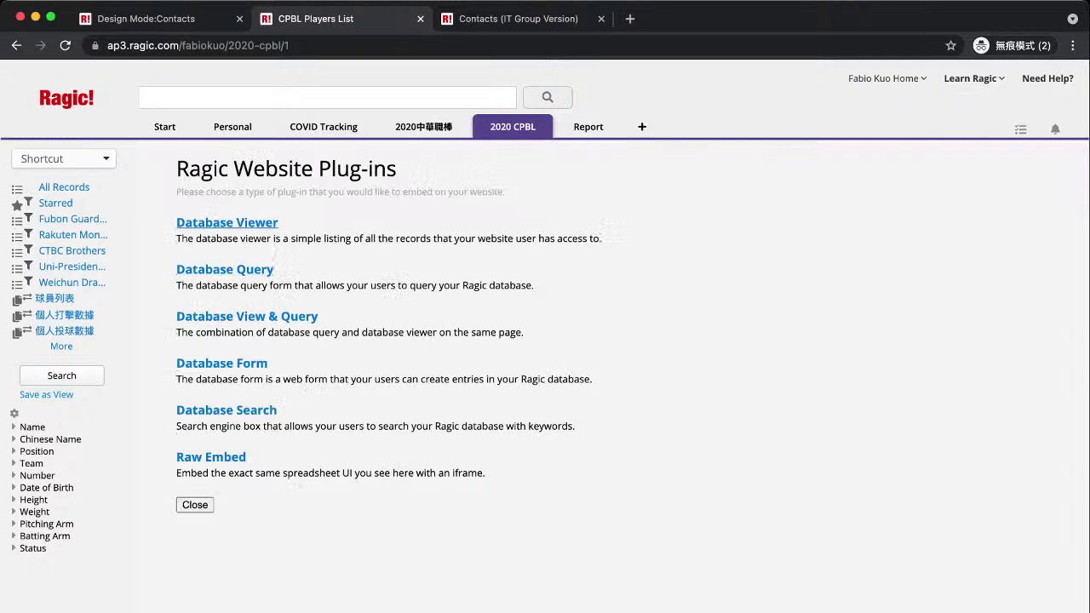
{"action": "left_click", "coordinate": [223, 223]}
Preview the viewer filtered to Fubon Guardians and select the shareable form URL.
{"action": "mouse_move", "coordinate": [428, 375]}
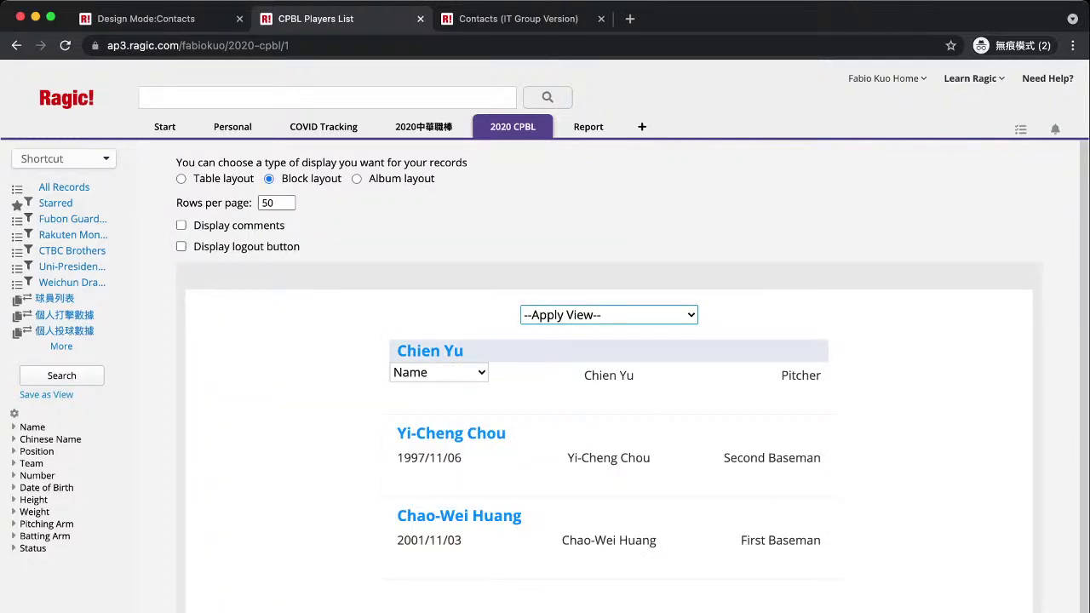
{"action": "left_click", "coordinate": [609, 315]}
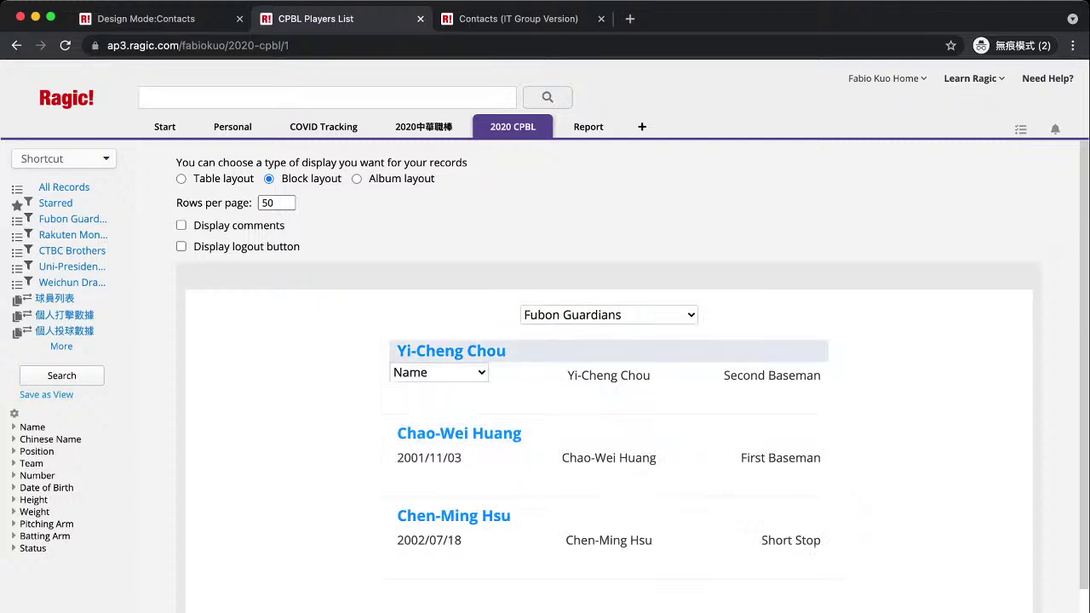
{"action": "scroll", "coordinate": [609, 366], "scroll_direction": "down", "scroll_amount": 2}
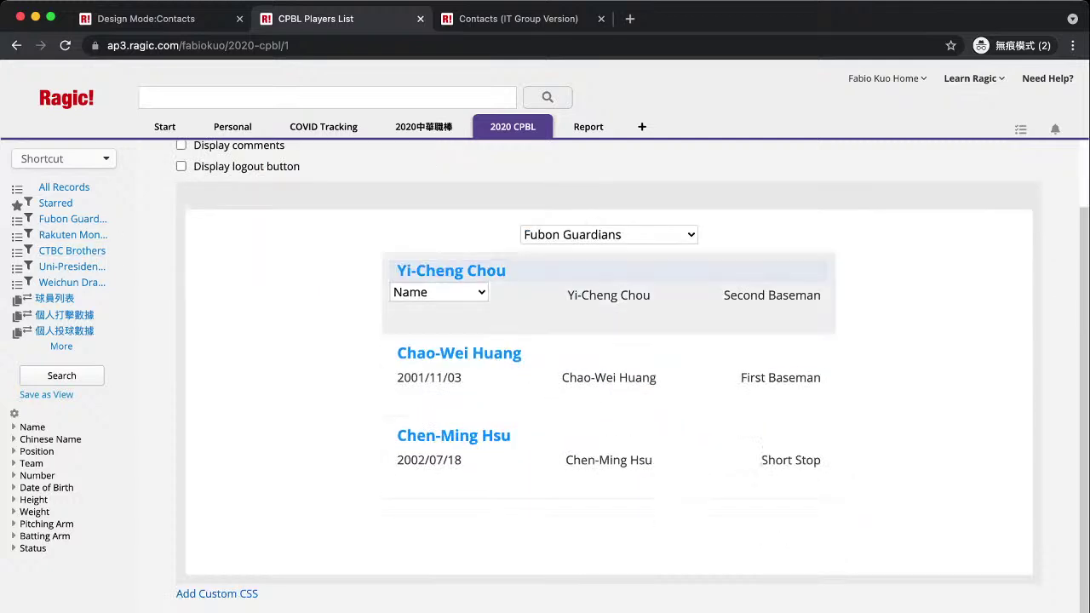
{"action": "scroll", "coordinate": [608, 375], "scroll_direction": "down", "scroll_amount": 10}
{"action": "left_click", "coordinate": [341, 348]}
{"action": "key", "text": "super+c"}
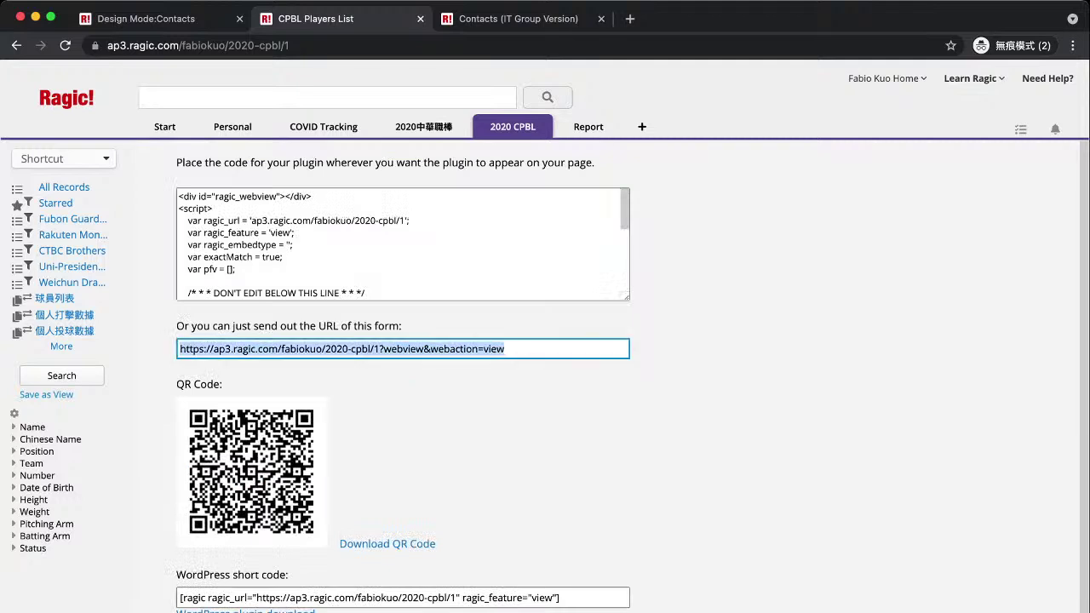
Load the shared Database Viewer URL in a new tab as a guest.
{"action": "scroll", "coordinate": [609, 375], "scroll_direction": "down", "scroll_amount": 1}
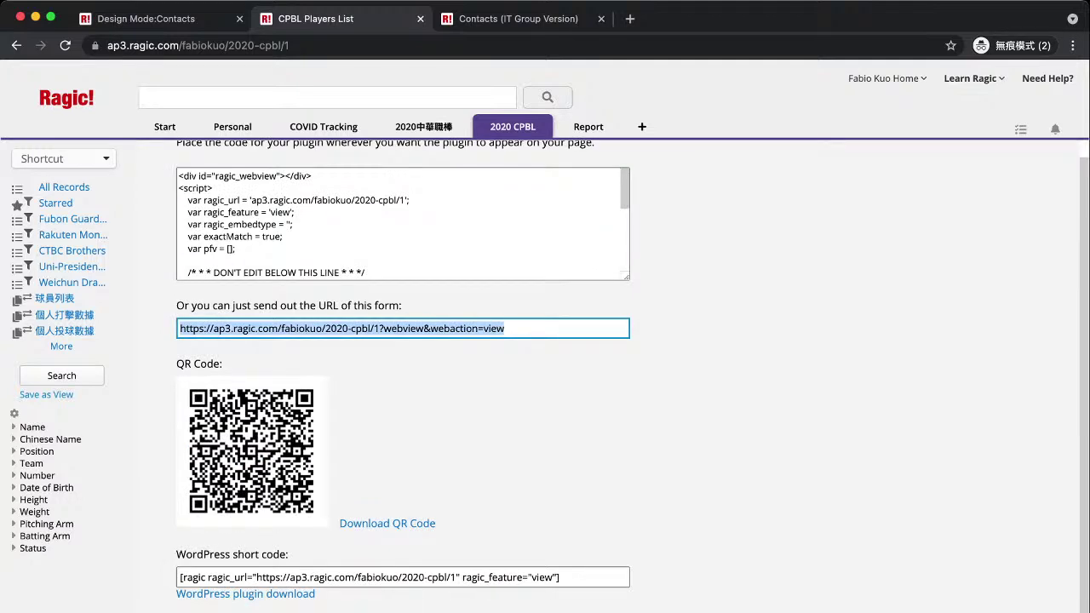
{"action": "key", "text": "super+t"}
{"action": "key", "text": "super+v"}
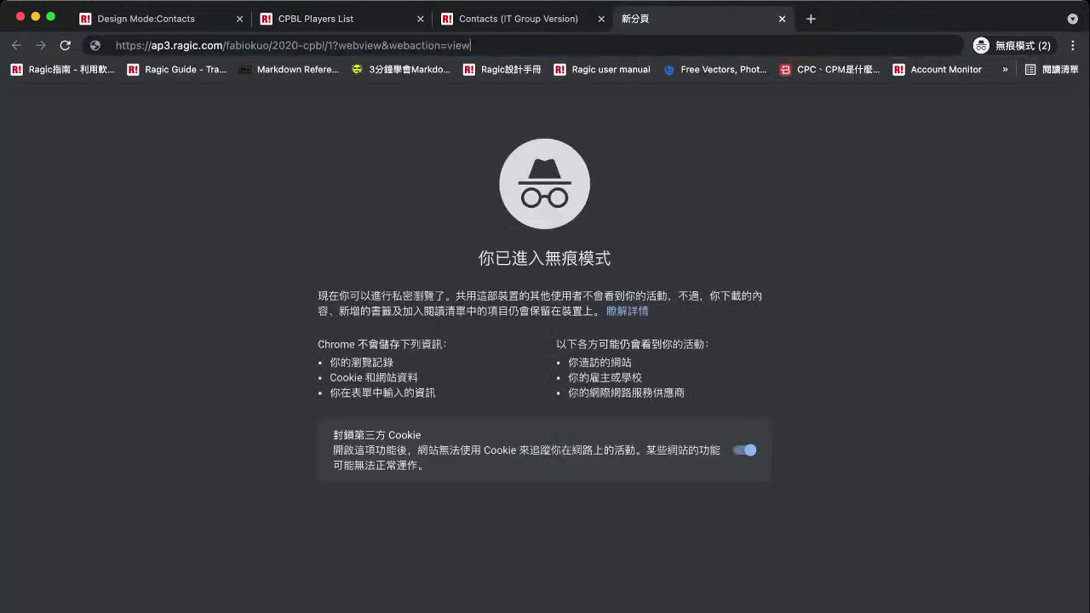
{"action": "key", "text": "Return"}
{"action": "scroll", "coordinate": [545, 340], "scroll_direction": "down", "scroll_amount": 7}
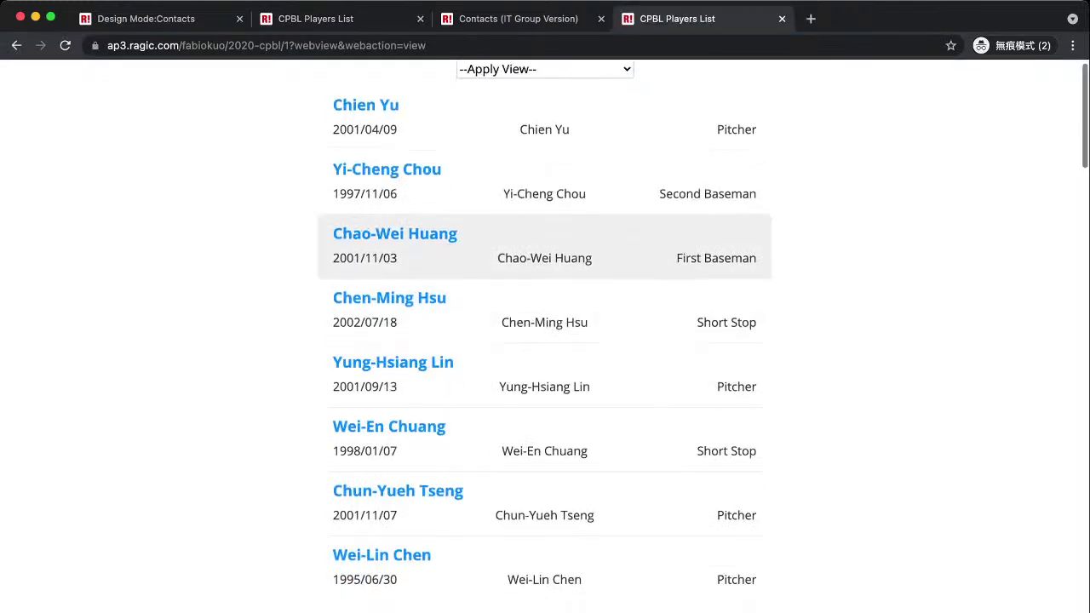
{"action": "scroll", "coordinate": [545, 340], "scroll_direction": "up", "scroll_amount": 8}
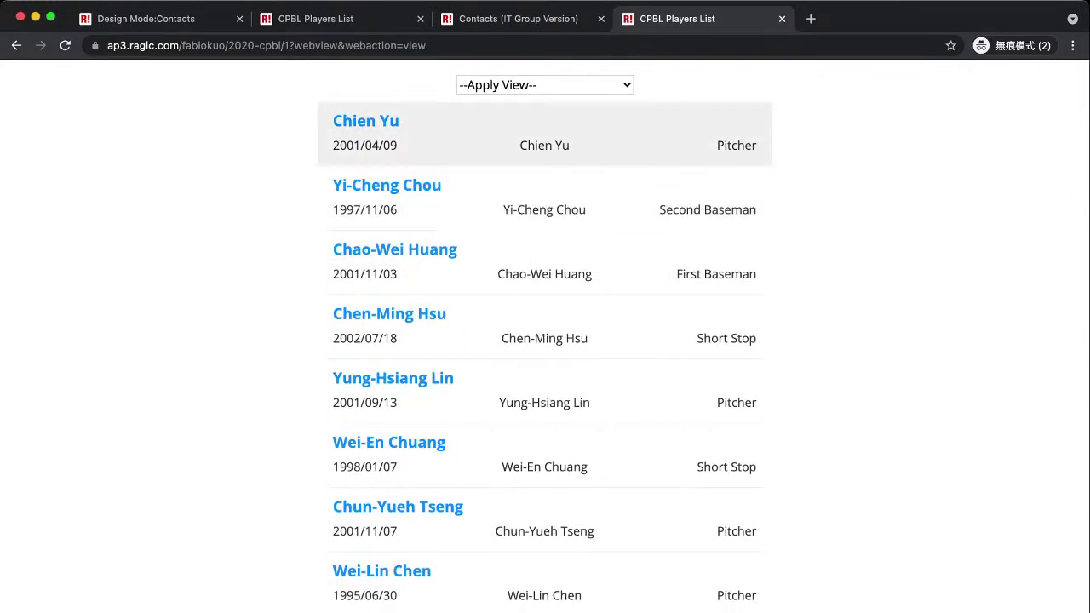
Filter to the Rakuten Monkeys view and open a pitcher's full player record.
{"action": "left_click", "coordinate": [544, 84]}
{"action": "left_click", "coordinate": [544, 102]}
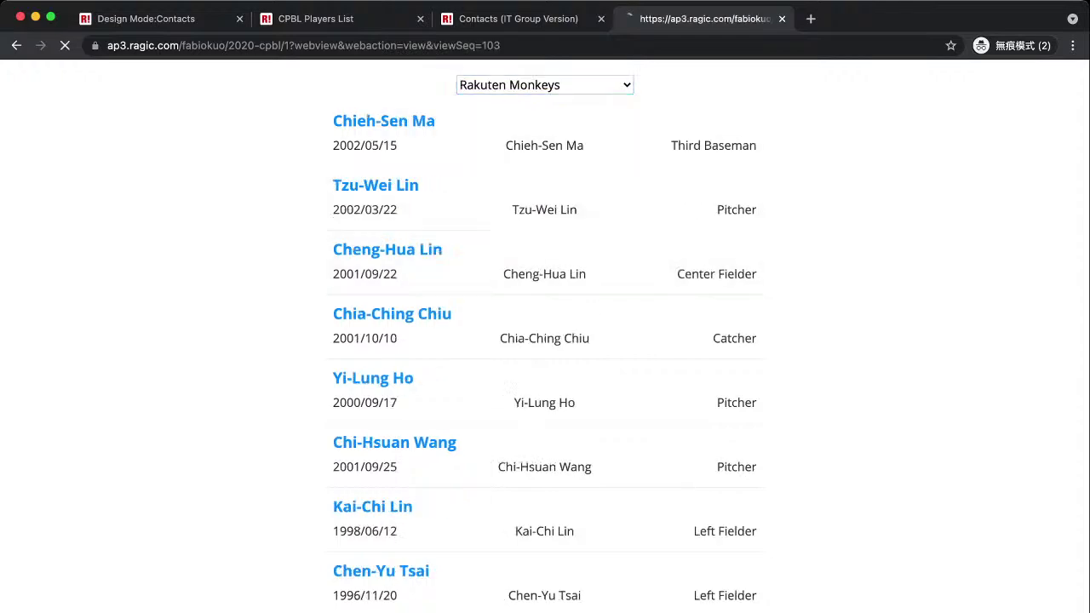
{"action": "scroll", "coordinate": [545, 264], "scroll_direction": "down", "scroll_amount": 15}
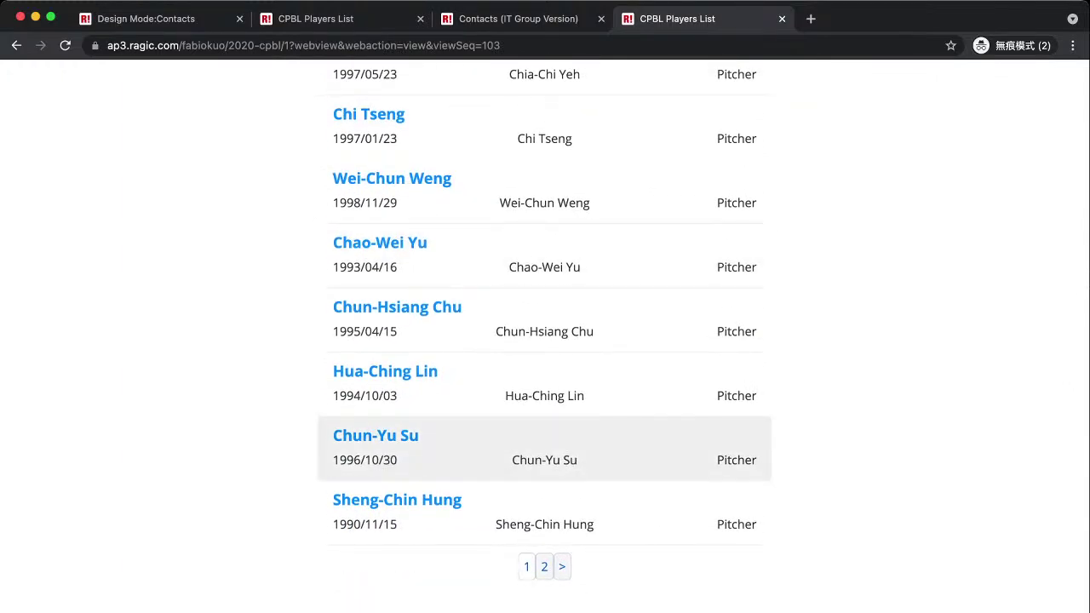
{"action": "double_click", "coordinate": [347, 395]}
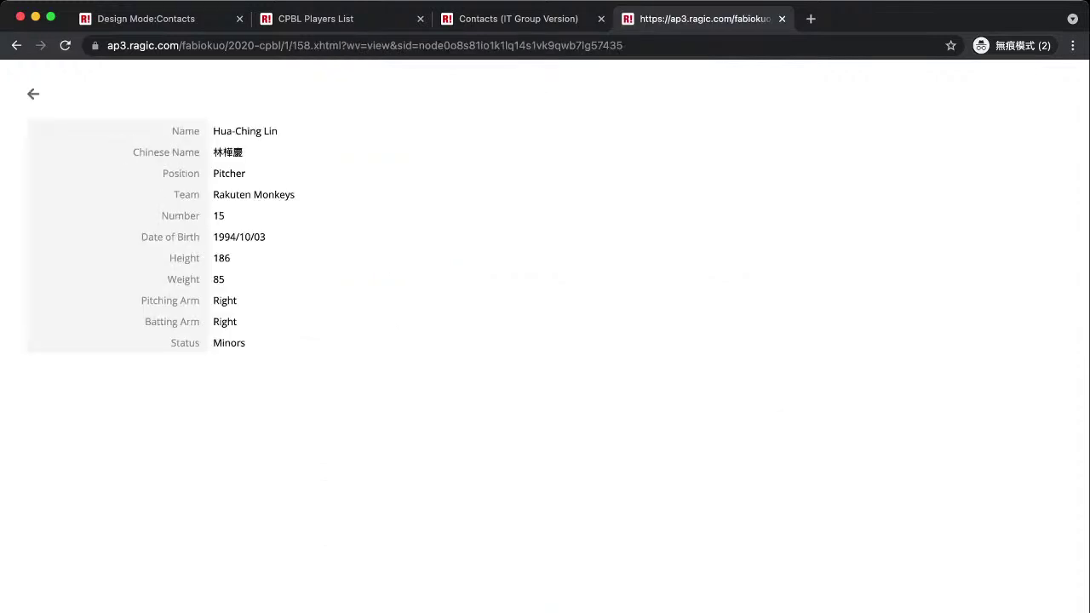
{"action": "left_click_drag", "start_coordinate": [171, 128], "coordinate": [255, 345]}
{"action": "left_click", "coordinate": [255, 345]}
Switch back to the CPBL Players List tab and reopen the sheet.
{"action": "left_click", "coordinate": [315, 18]}
{"action": "scroll", "coordinate": [638, 426], "scroll_direction": "up", "scroll_amount": 1}
{"action": "mouse_move", "coordinate": [513, 126]}
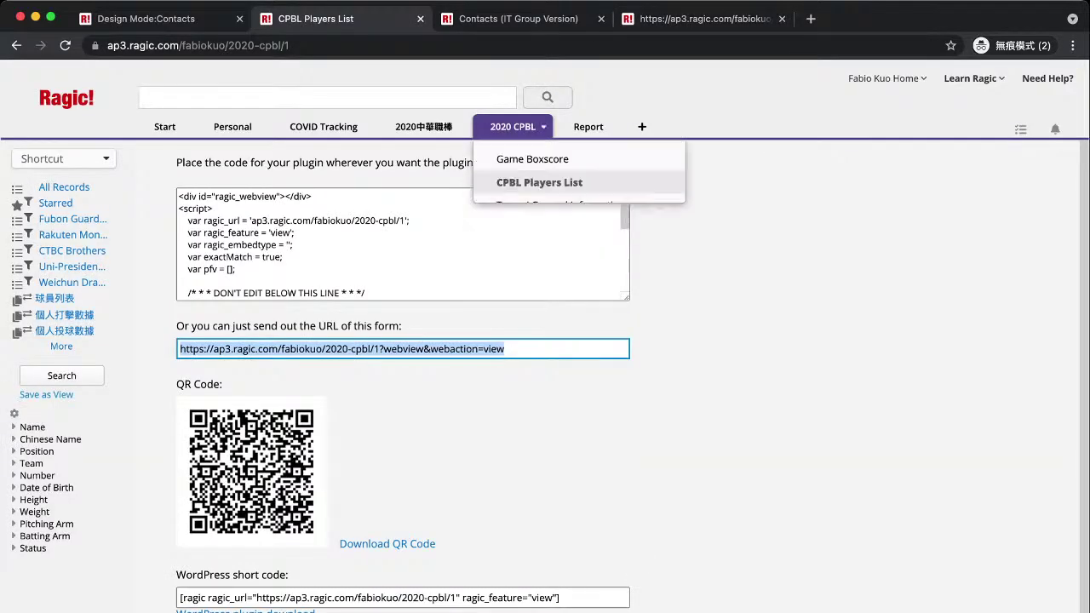
{"action": "left_click", "coordinate": [528, 186]}
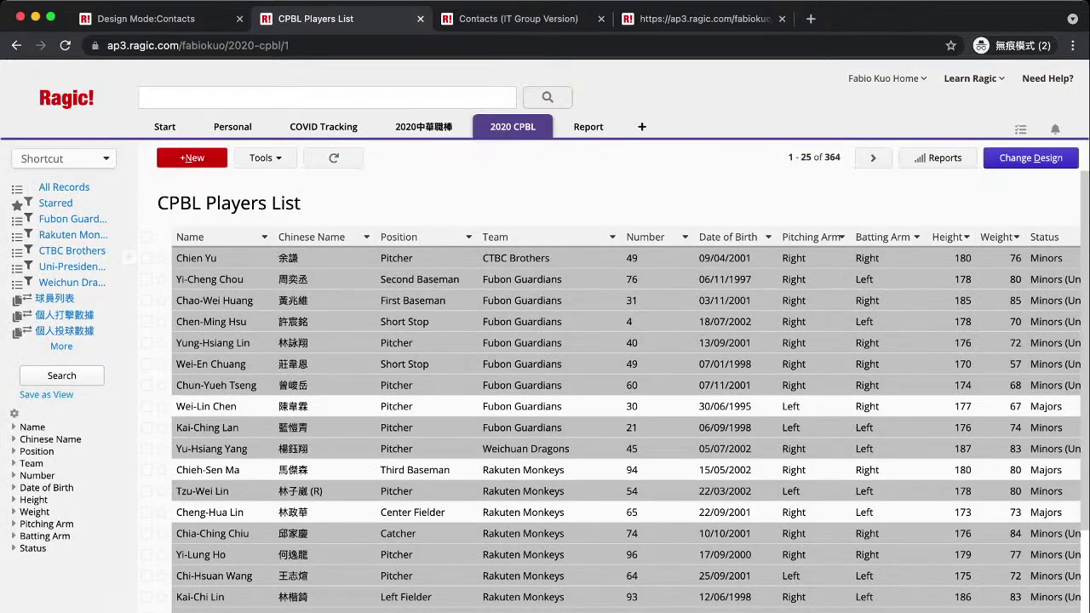
Choose the Database Query embedding plug-in and bring up its default query field picker.
{"action": "left_click", "coordinate": [266, 157]}
{"action": "left_click", "coordinate": [316, 427]}
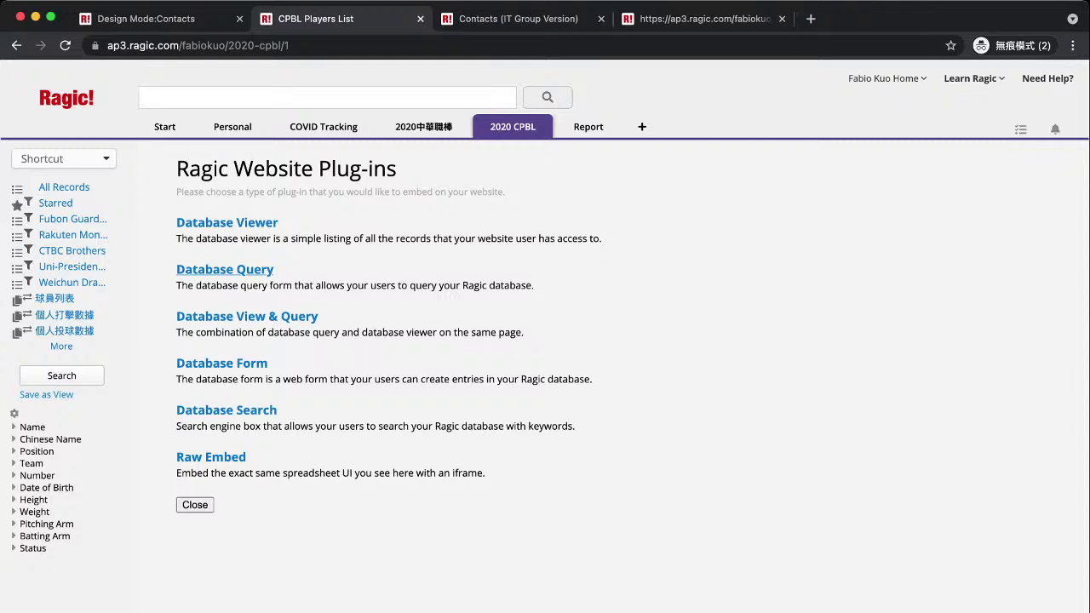
{"action": "left_click", "coordinate": [225, 269]}
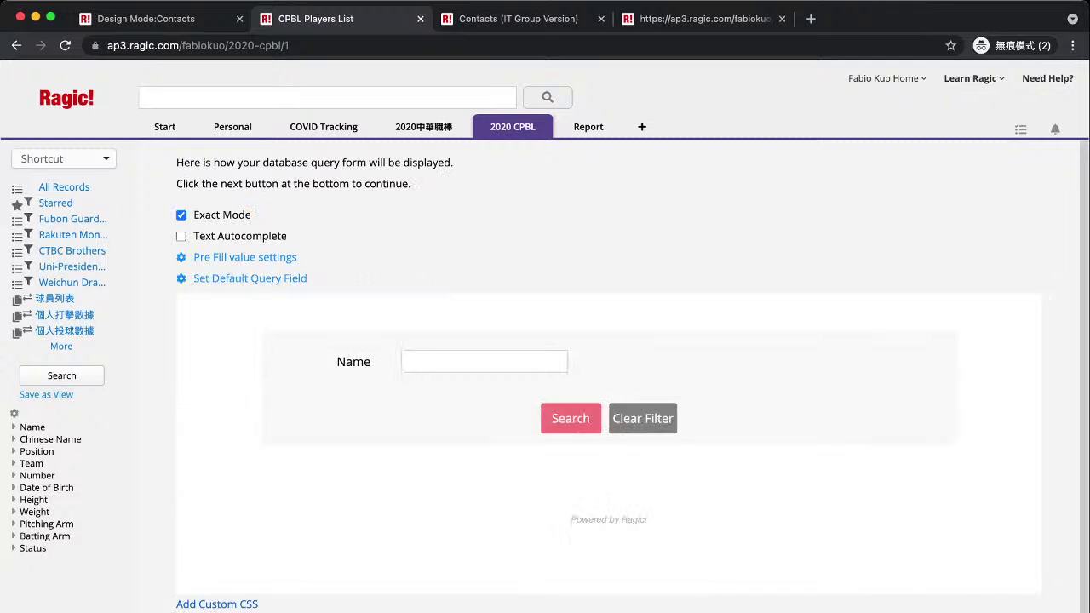
{"action": "left_click", "coordinate": [249, 278]}
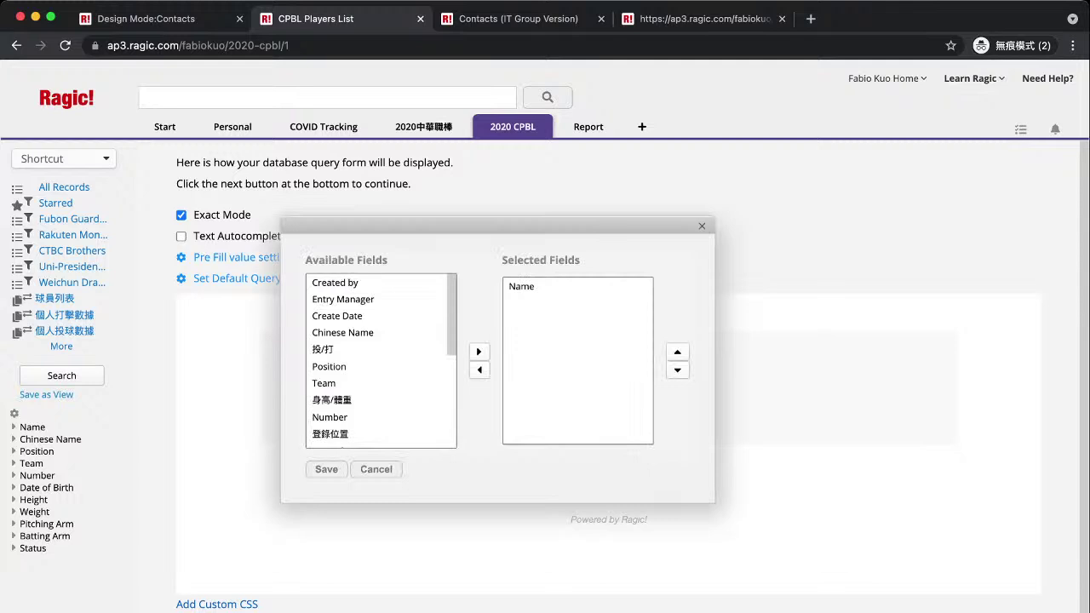
Add Chinese Name, Position and Team alongside Name as query fields and save.
{"action": "left_click", "coordinate": [522, 287]}
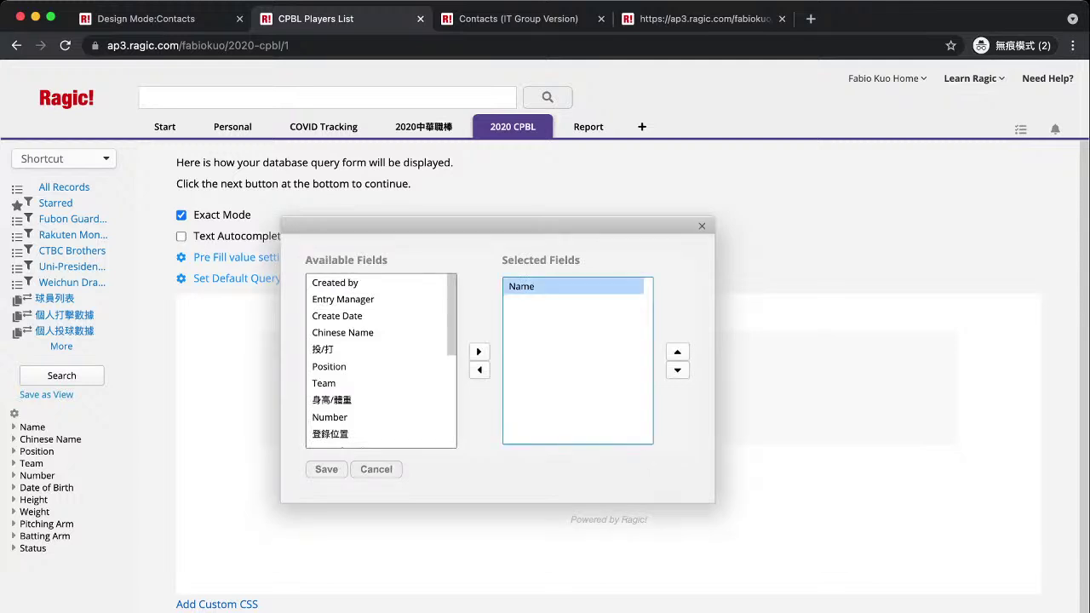
{"action": "left_click", "coordinate": [343, 332]}
{"action": "left_click", "coordinate": [478, 351]}
{"action": "left_click", "coordinate": [322, 332]}
{"action": "left_click", "coordinate": [329, 349]}
{"action": "left_click", "coordinate": [478, 351]}
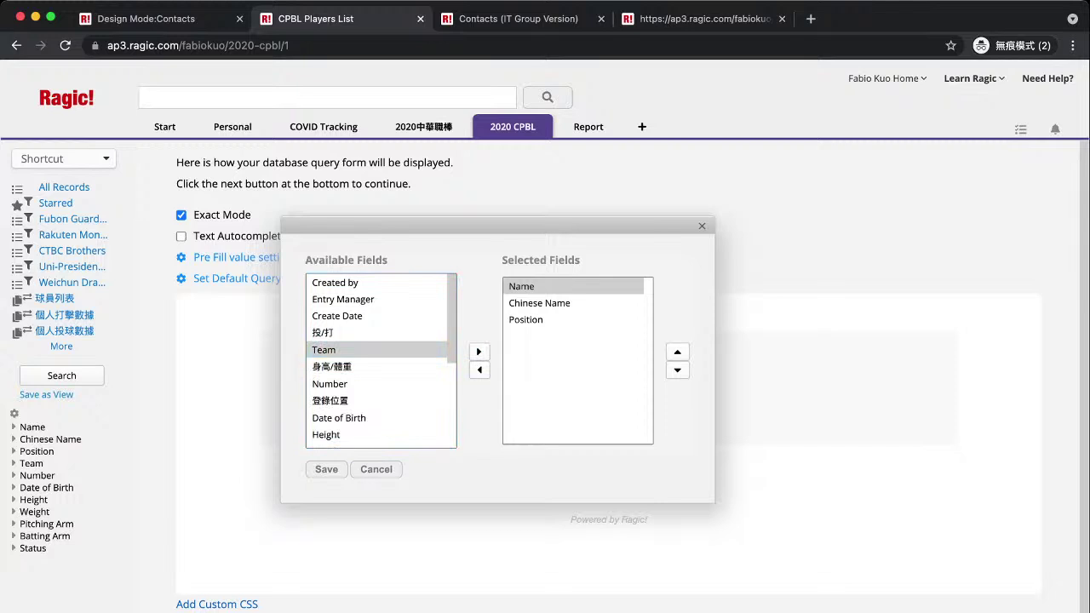
{"action": "left_click", "coordinate": [478, 351]}
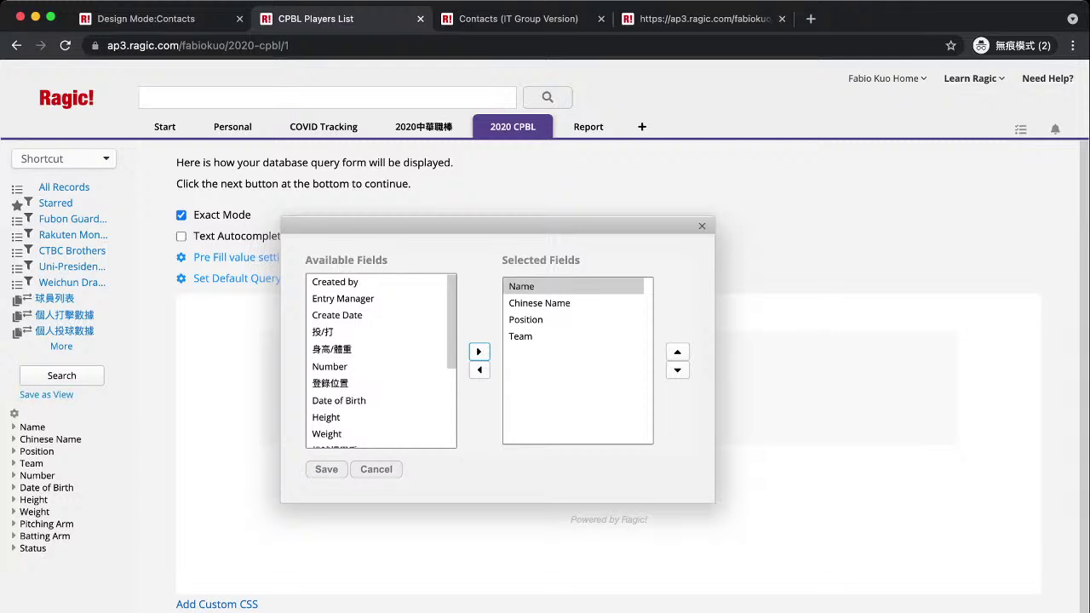
{"action": "scroll", "coordinate": [380, 361], "scroll_direction": "down", "scroll_amount": 1}
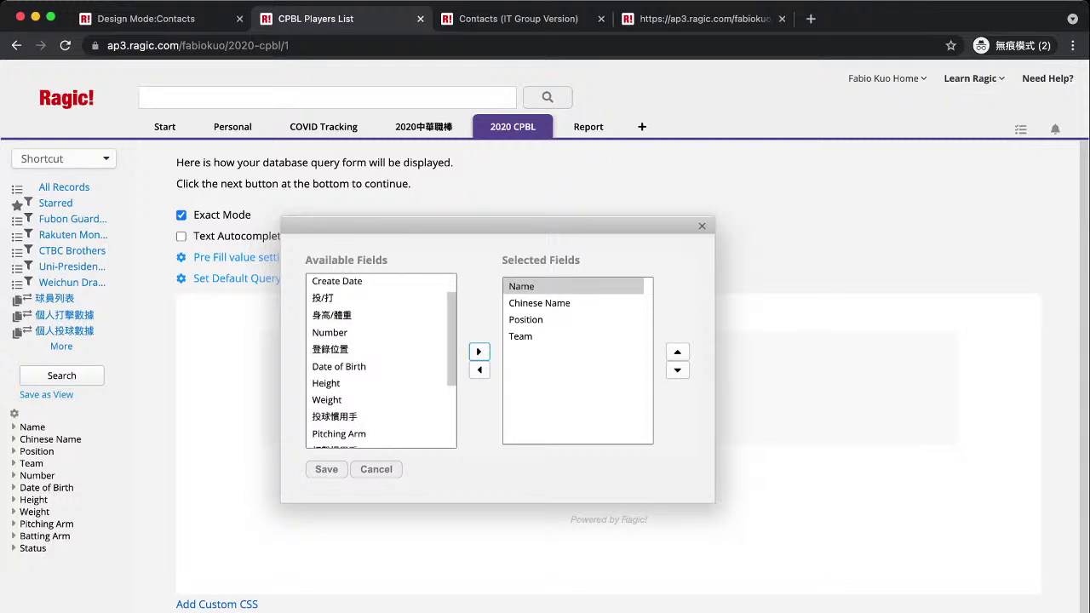
{"action": "left_click", "coordinate": [326, 469]}
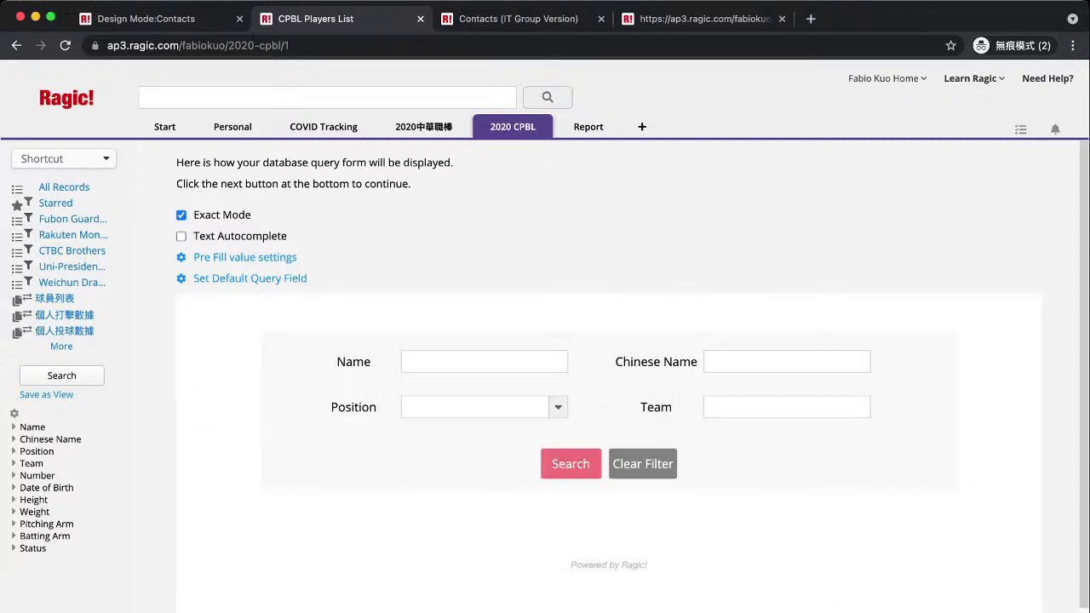
{"action": "left_click", "coordinate": [483, 361]}
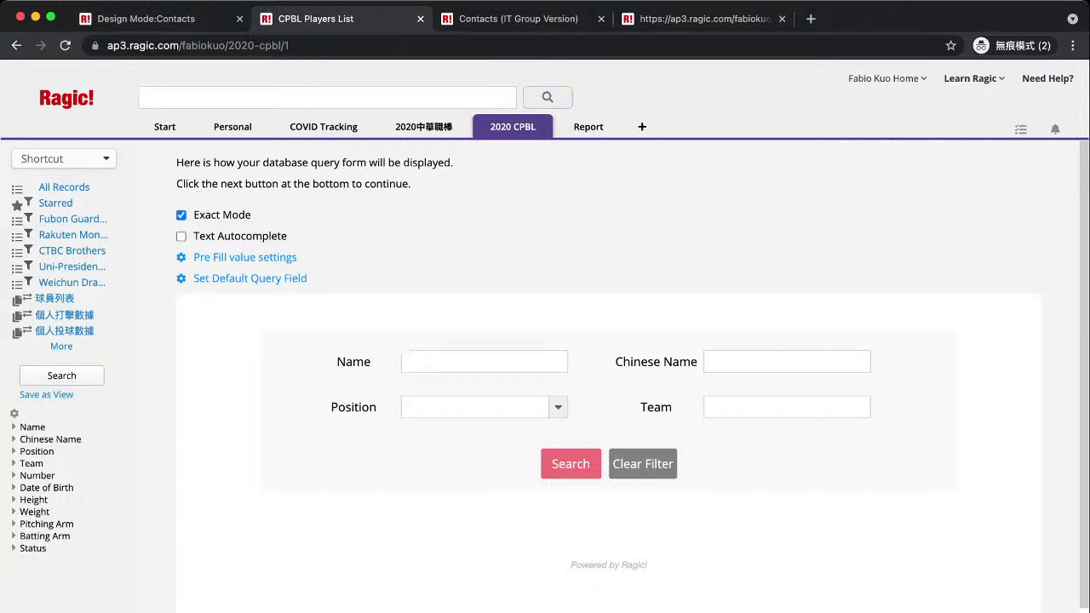
Search the preview for Name 'Chen', then try adding Pitcher position and clear the filter.
{"action": "left_click", "coordinate": [484, 362]}
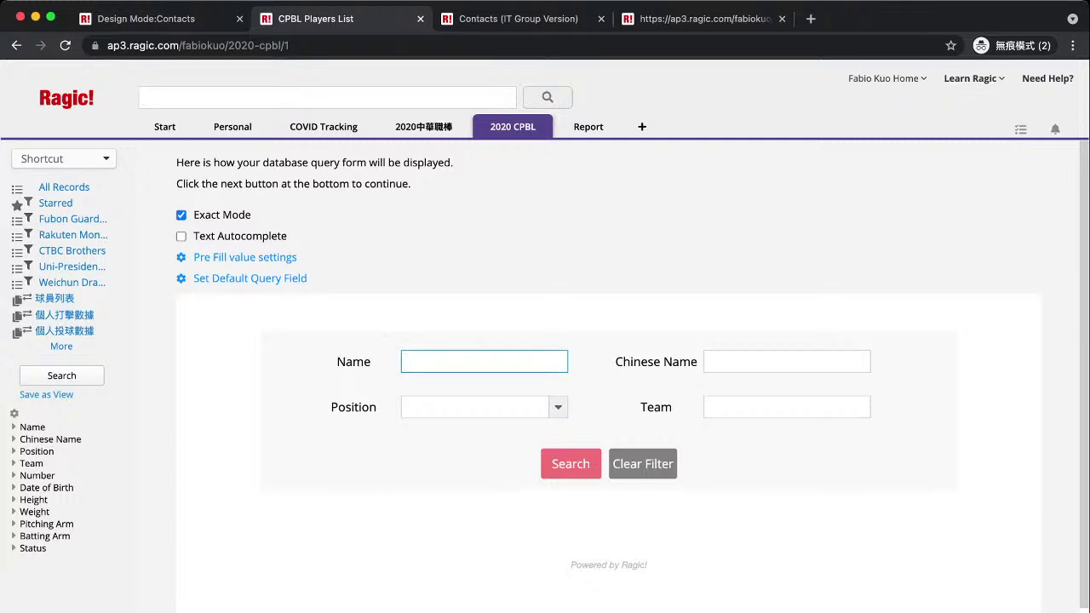
{"action": "type", "text": "Chen"}
{"action": "key", "text": "Return"}
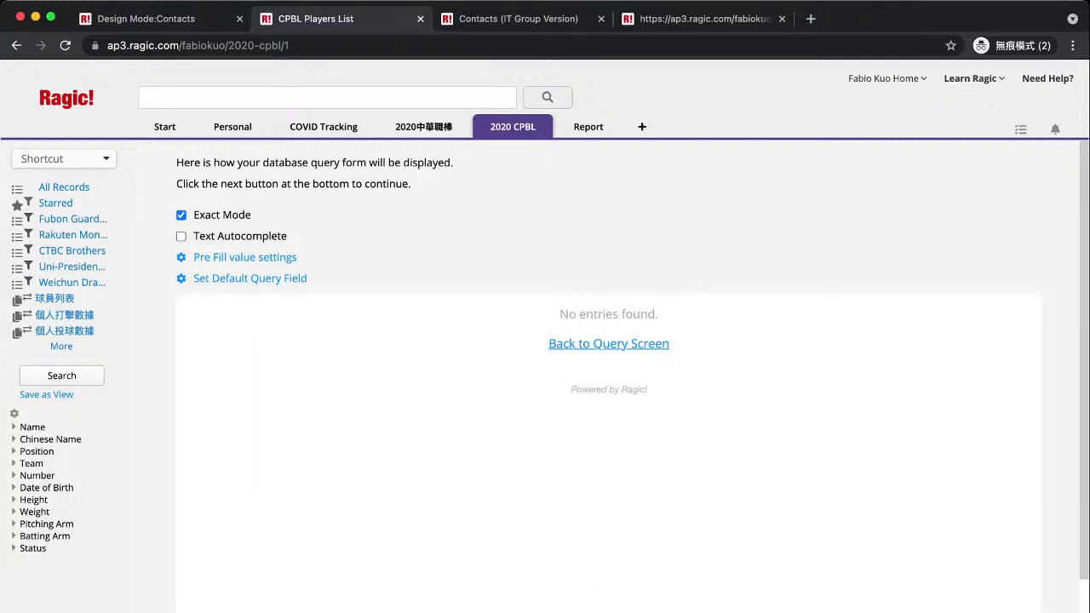
{"action": "left_click", "coordinate": [608, 343]}
{"action": "left_click", "coordinate": [464, 362]}
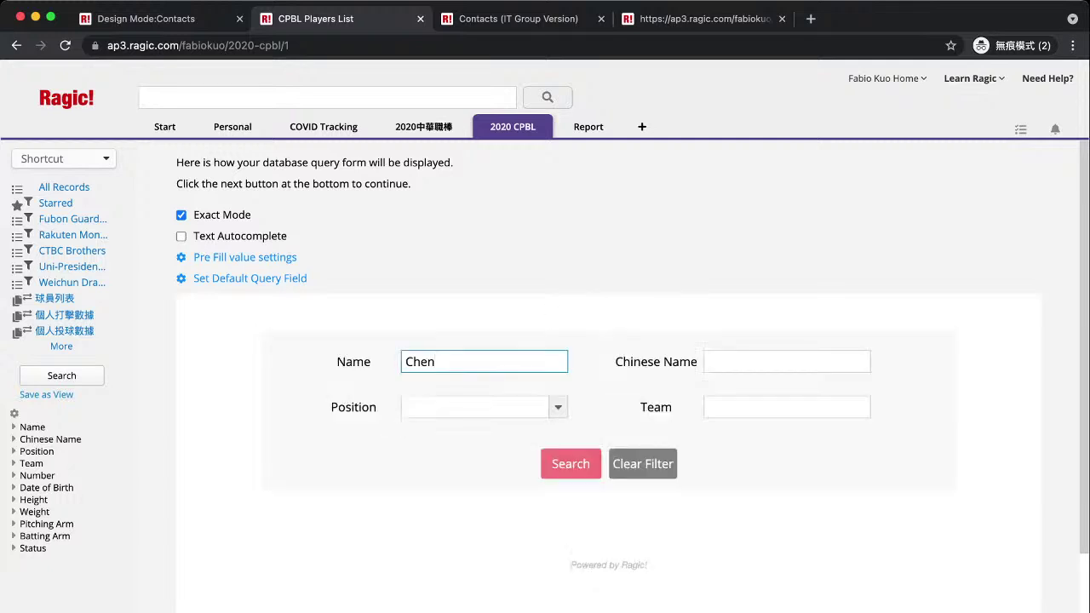
{"action": "left_click", "coordinate": [486, 407]}
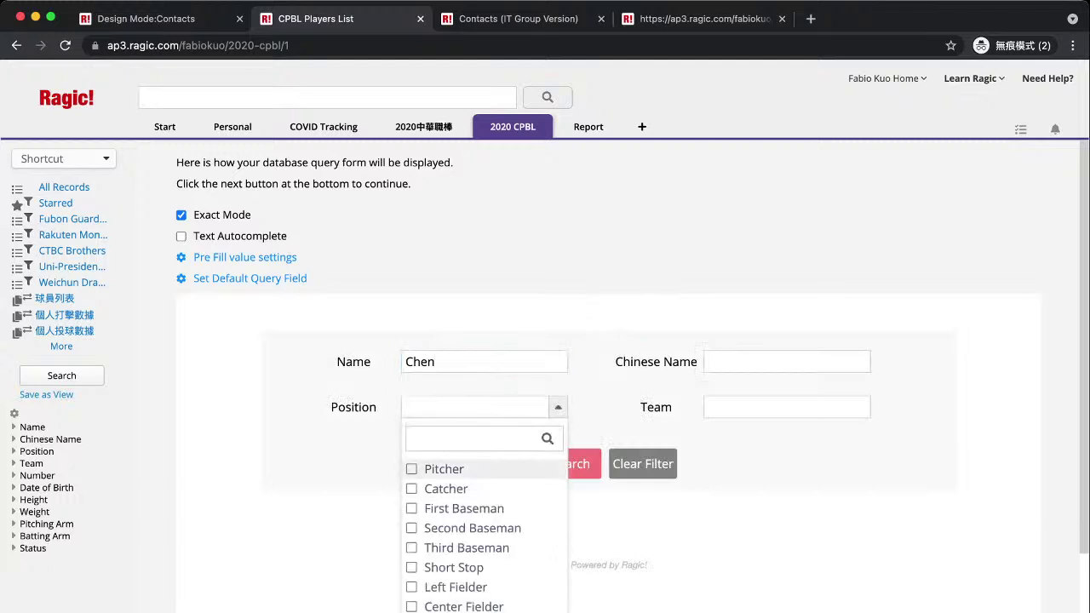
{"action": "left_click", "coordinate": [444, 470]}
{"action": "double_click", "coordinate": [420, 362]}
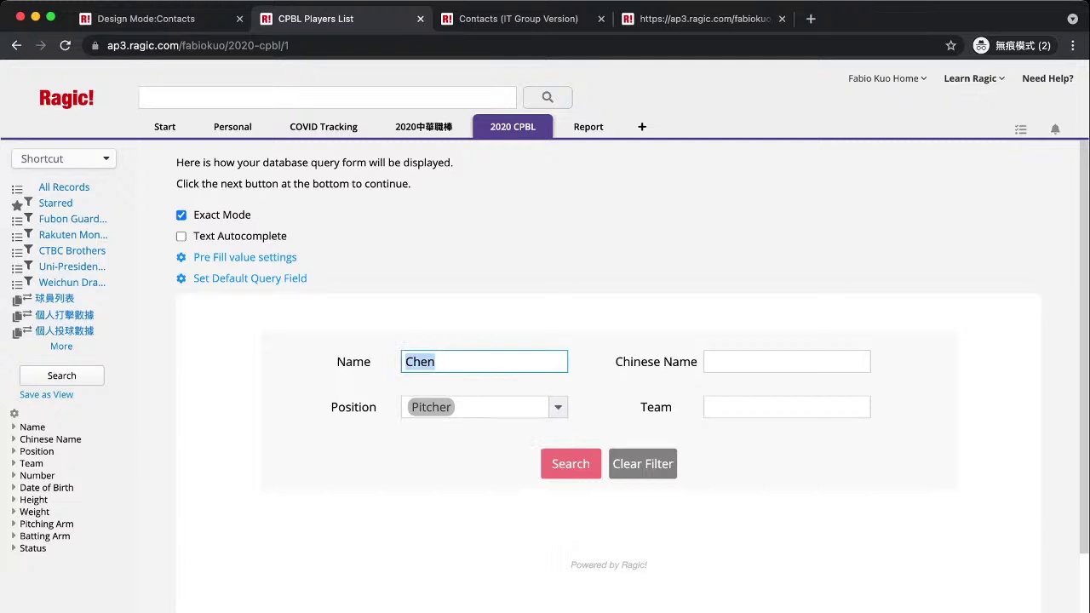
{"action": "left_click", "coordinate": [452, 362]}
{"action": "left_click", "coordinate": [643, 464]}
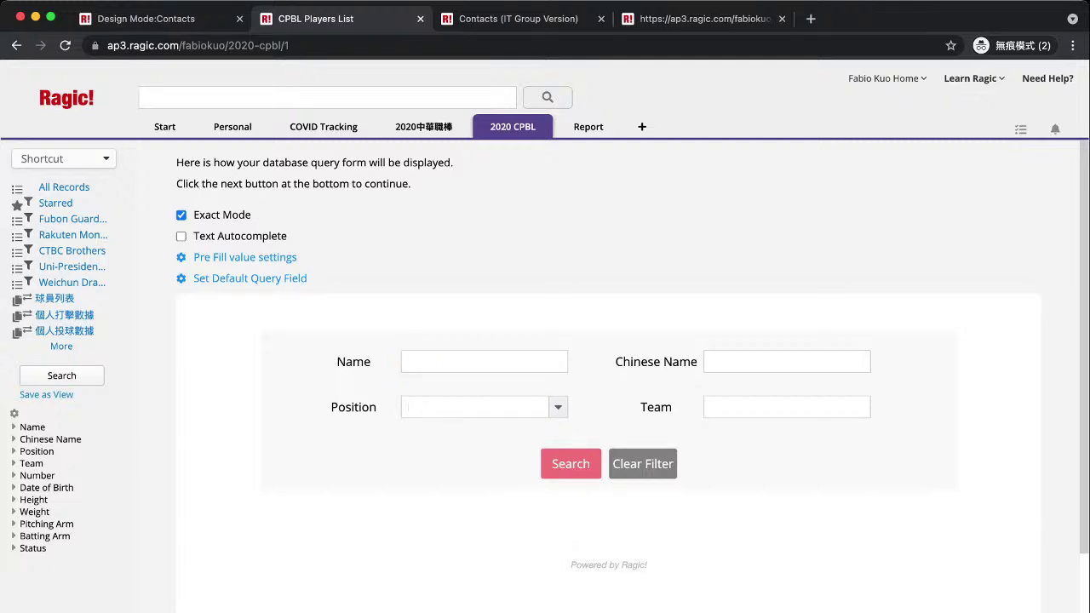
Search for Name 'Yu', then for Pitcher position only; both return No entries found.
{"action": "left_click", "coordinate": [484, 362]}
{"action": "type", "text": "Yu"}
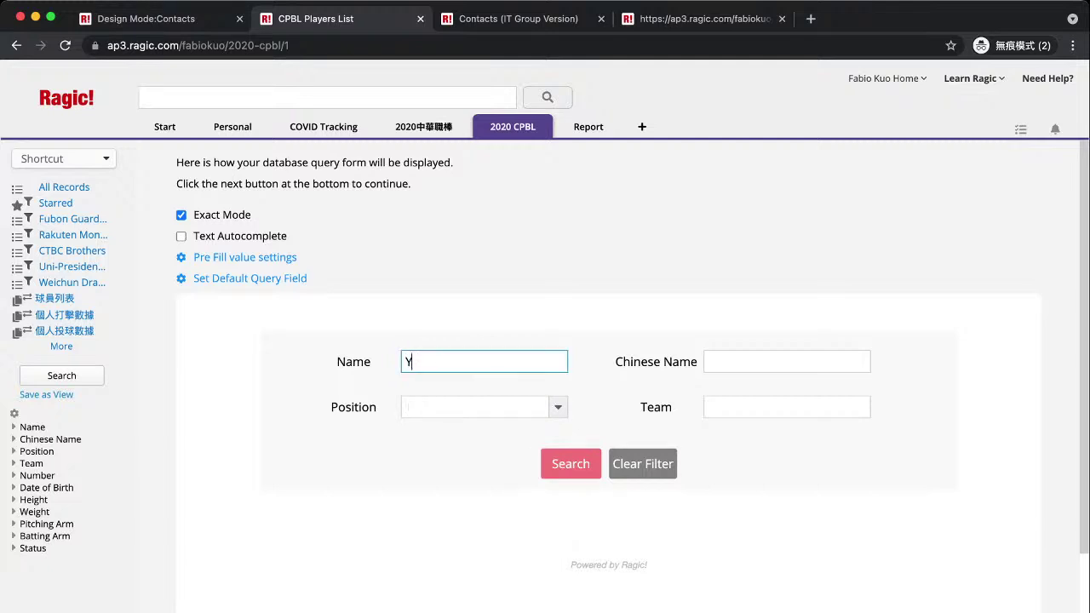
{"action": "key", "text": "Return"}
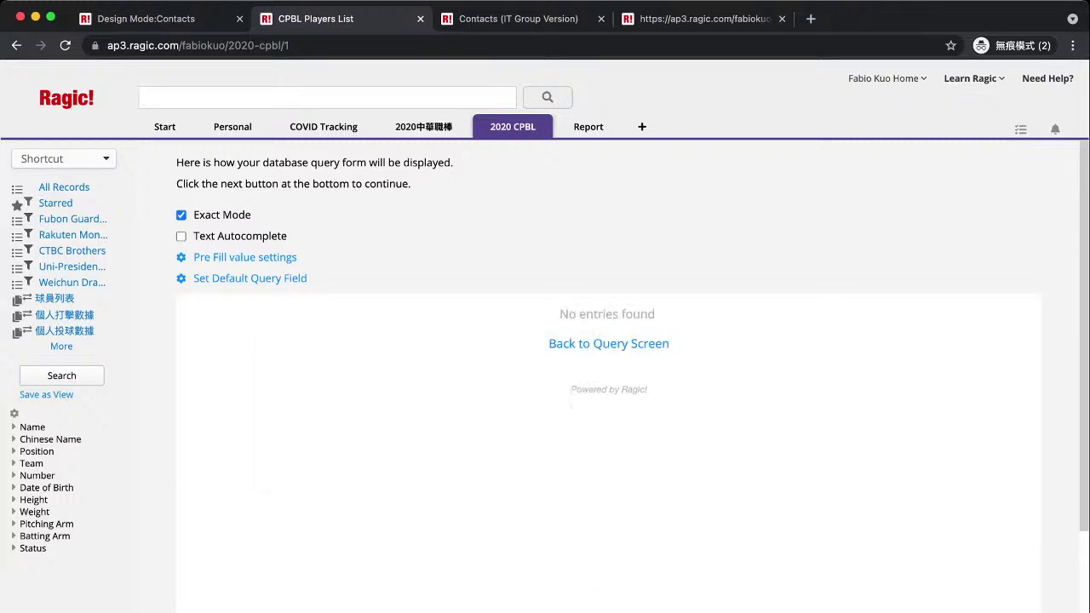
{"action": "scroll", "coordinate": [609, 341], "scroll_direction": "down", "scroll_amount": 1}
{"action": "left_click", "coordinate": [609, 246]}
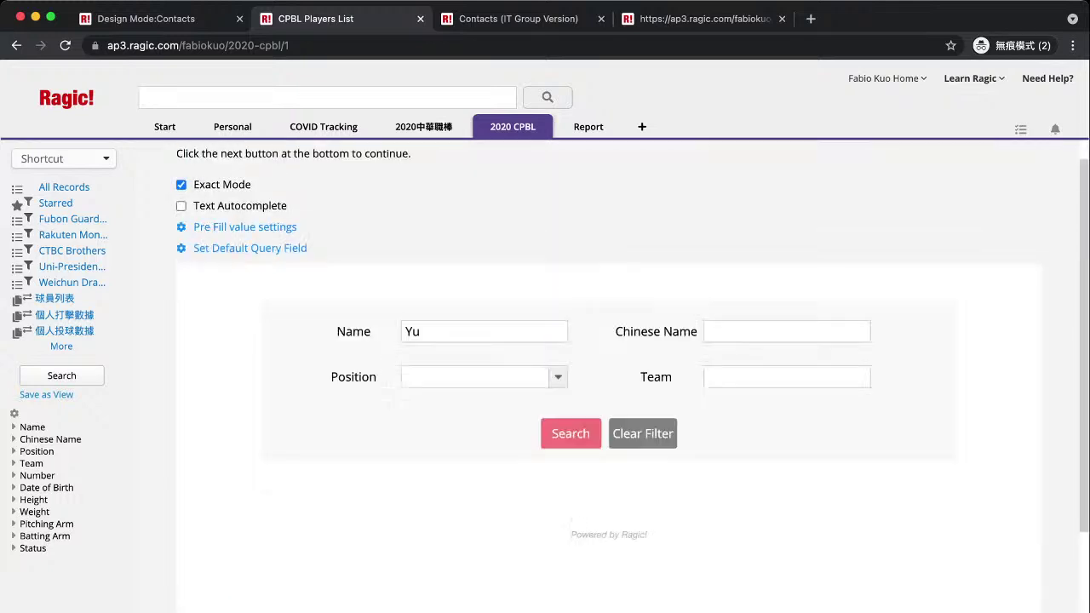
{"action": "left_click", "coordinate": [422, 331]}
{"action": "key", "text": "BackSpace"}
{"action": "key", "text": "BackSpace"}
{"action": "left_click", "coordinate": [476, 377]}
{"action": "left_click", "coordinate": [439, 438]}
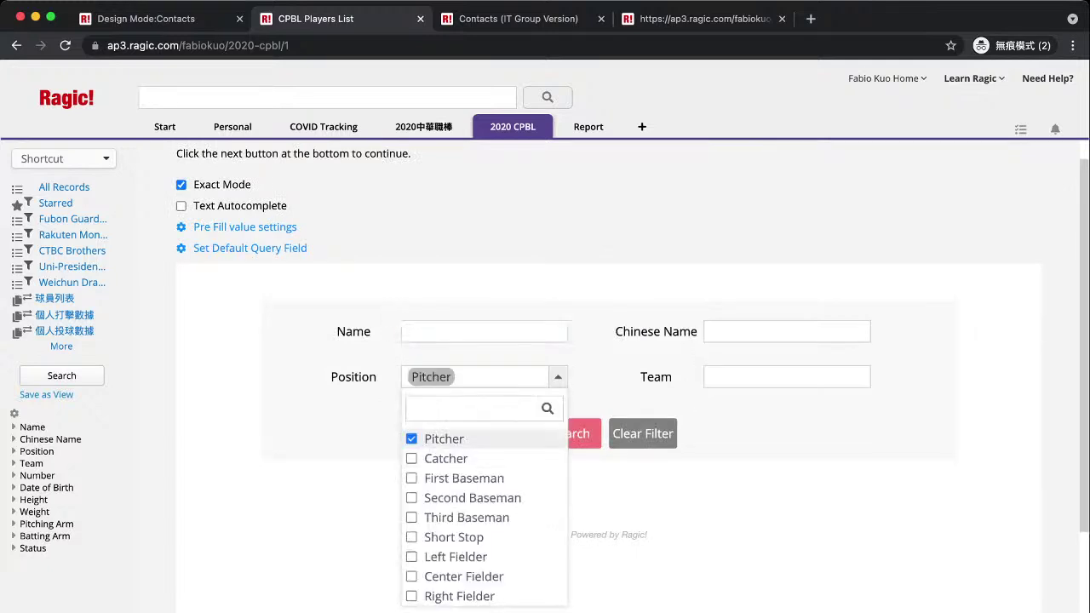
{"action": "key", "text": "Return"}
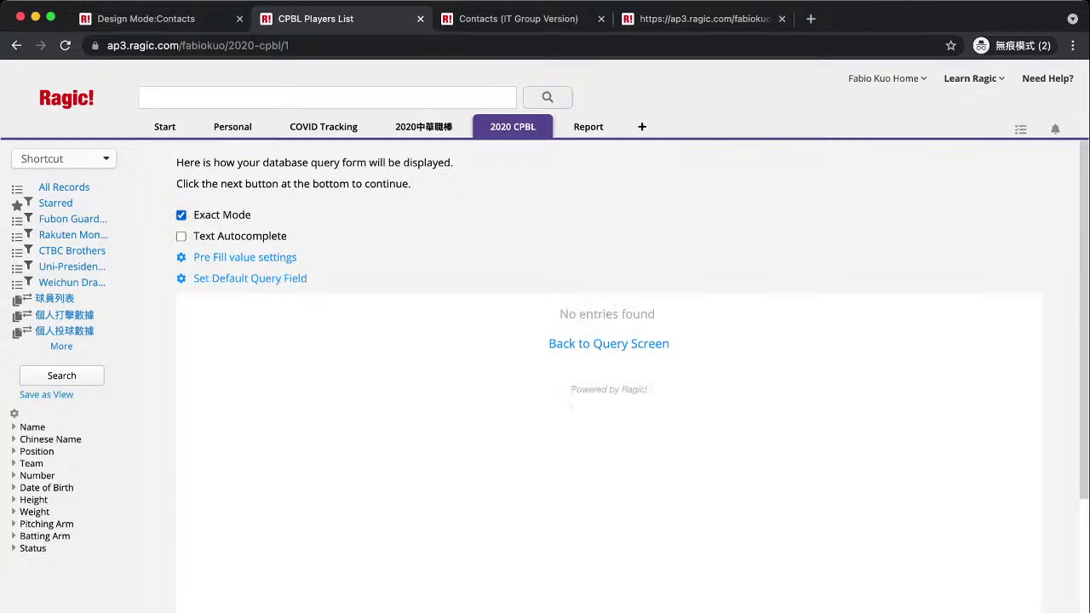
Turn off Exact Mode and rerun the 'Yu' name search, browsing both pages of matches.
{"action": "left_click", "coordinate": [181, 215]}
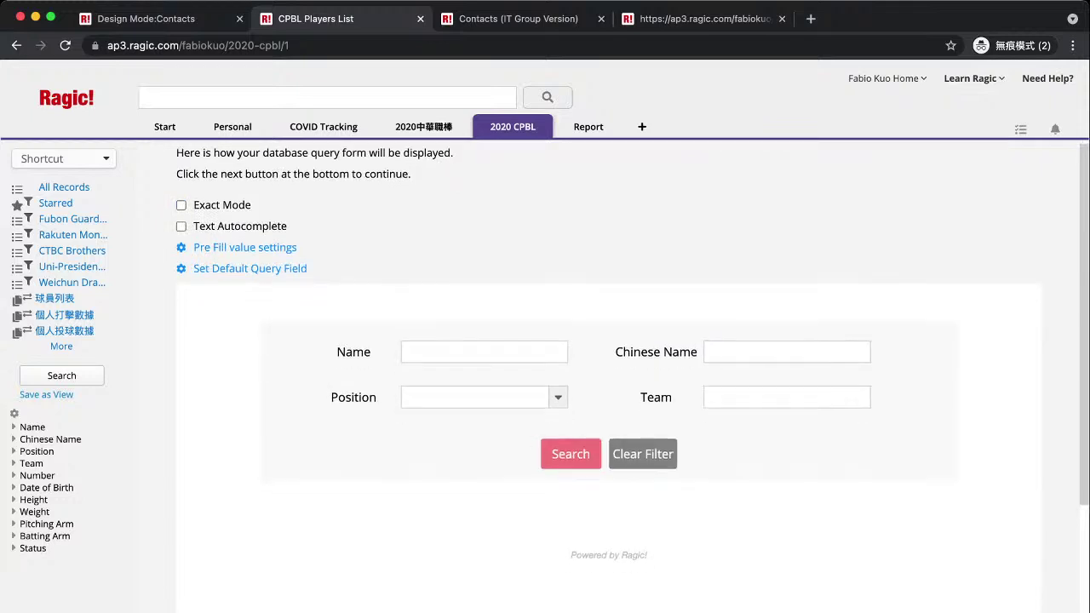
{"action": "left_click", "coordinate": [483, 352]}
{"action": "type", "text": "Yu"}
{"action": "key", "text": "Return"}
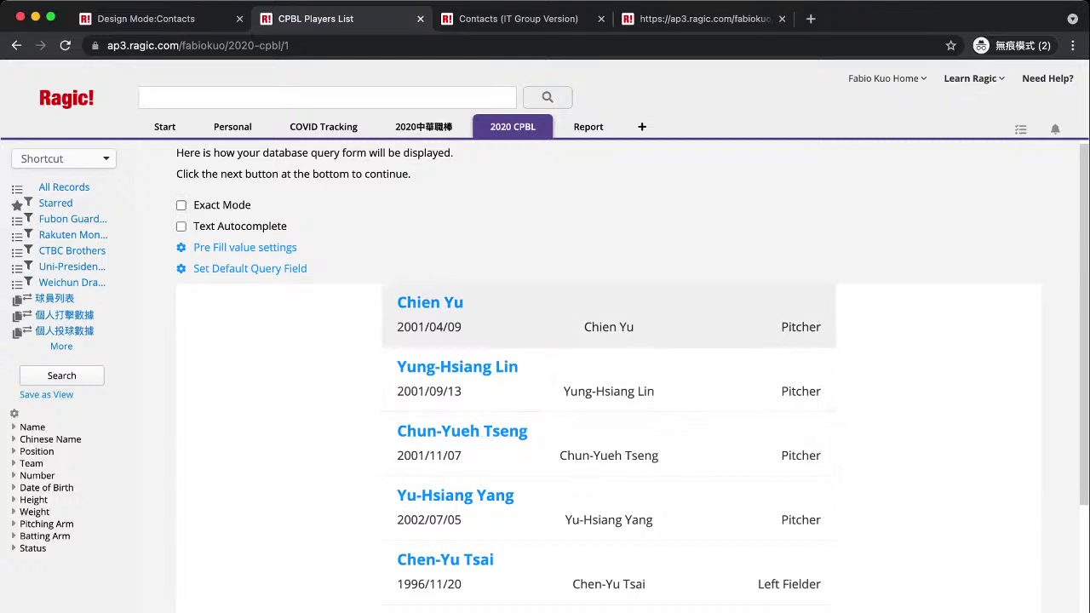
{"action": "scroll", "coordinate": [457, 366], "scroll_direction": "down", "scroll_amount": 1}
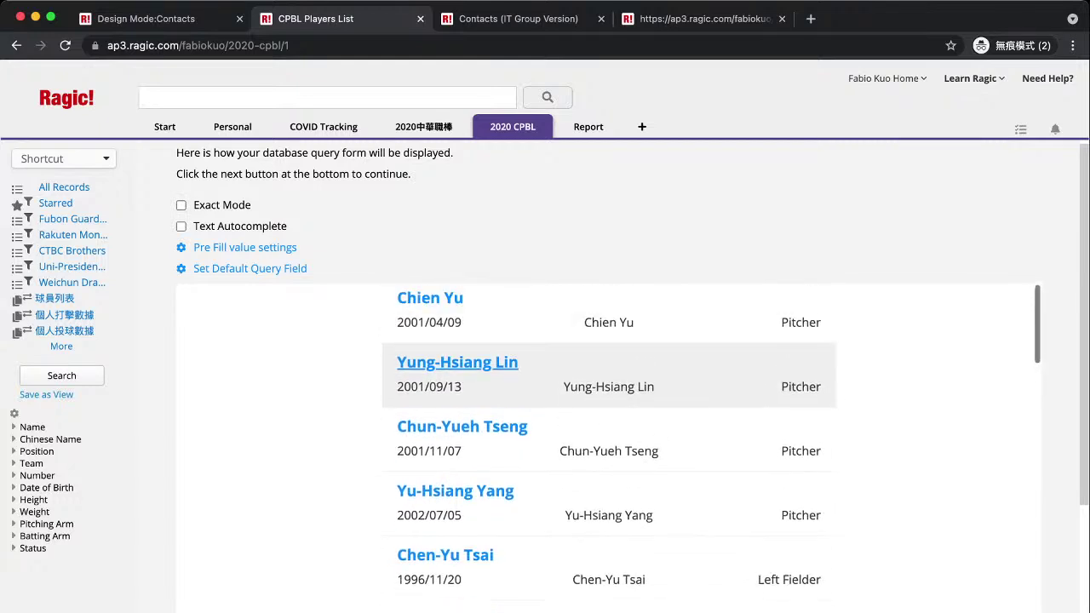
{"action": "scroll", "coordinate": [511, 324], "scroll_direction": "up", "scroll_amount": 1}
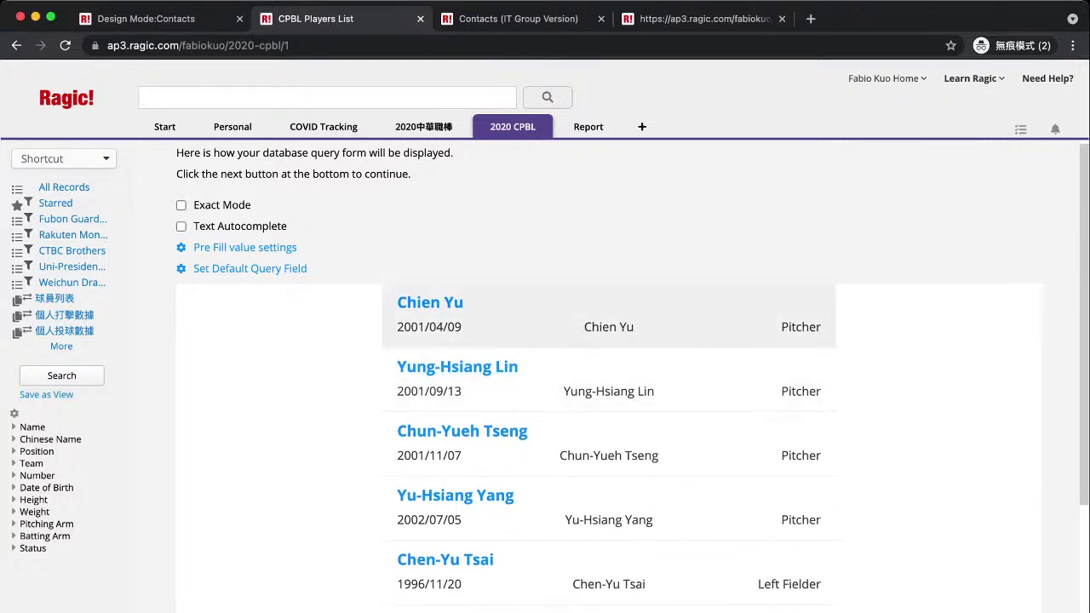
{"action": "scroll", "coordinate": [608, 442], "scroll_direction": "down", "scroll_amount": 1}
{"action": "scroll", "coordinate": [609, 443], "scroll_direction": "up", "scroll_amount": 1}
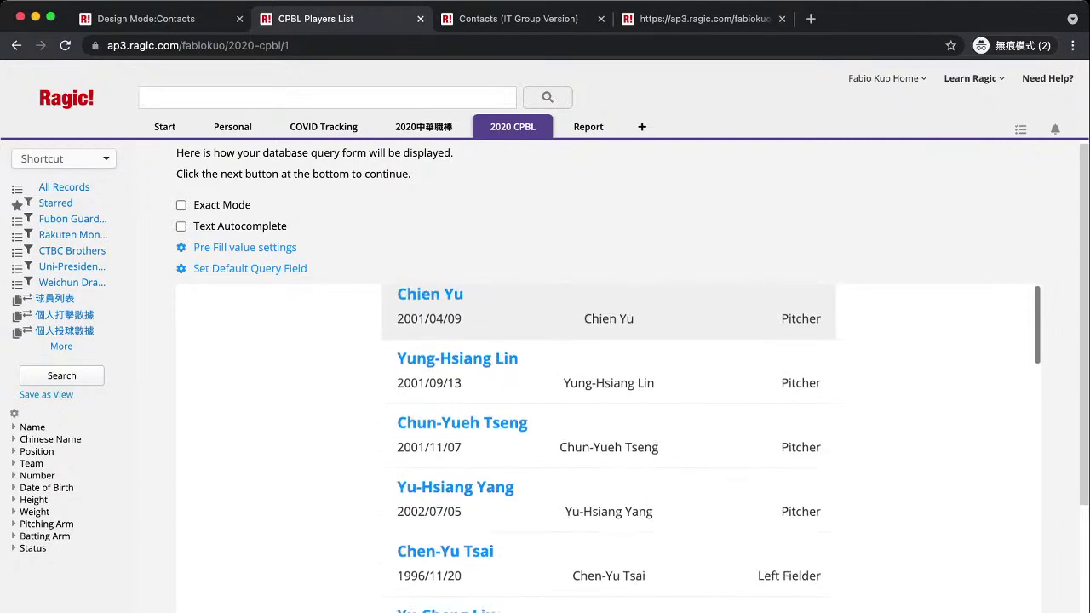
{"action": "scroll", "coordinate": [608, 443], "scroll_direction": "down", "scroll_amount": 7}
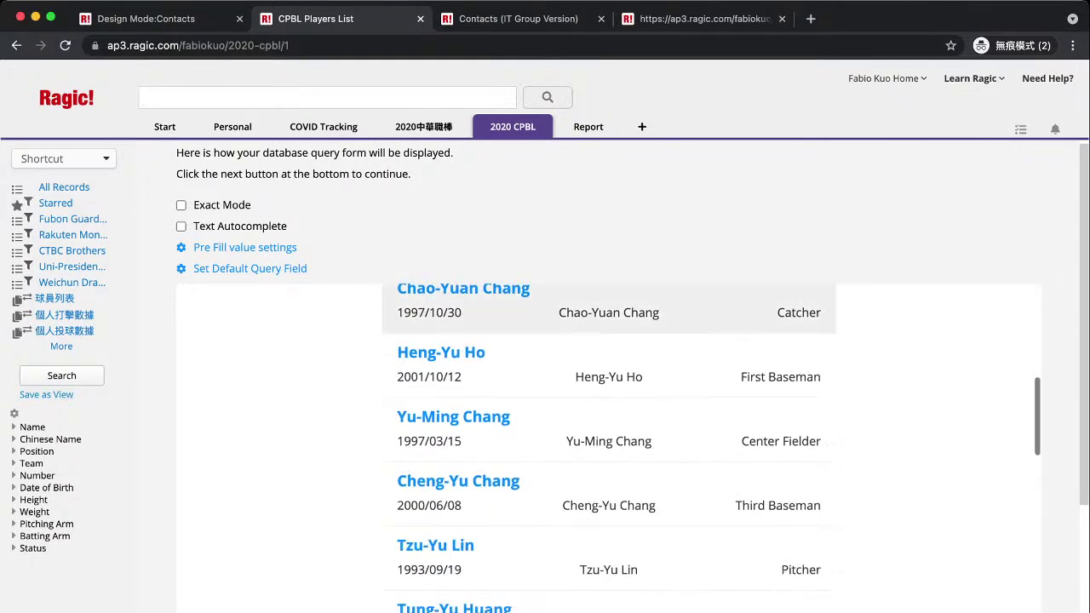
{"action": "scroll", "coordinate": [608, 443], "scroll_direction": "up", "scroll_amount": 7}
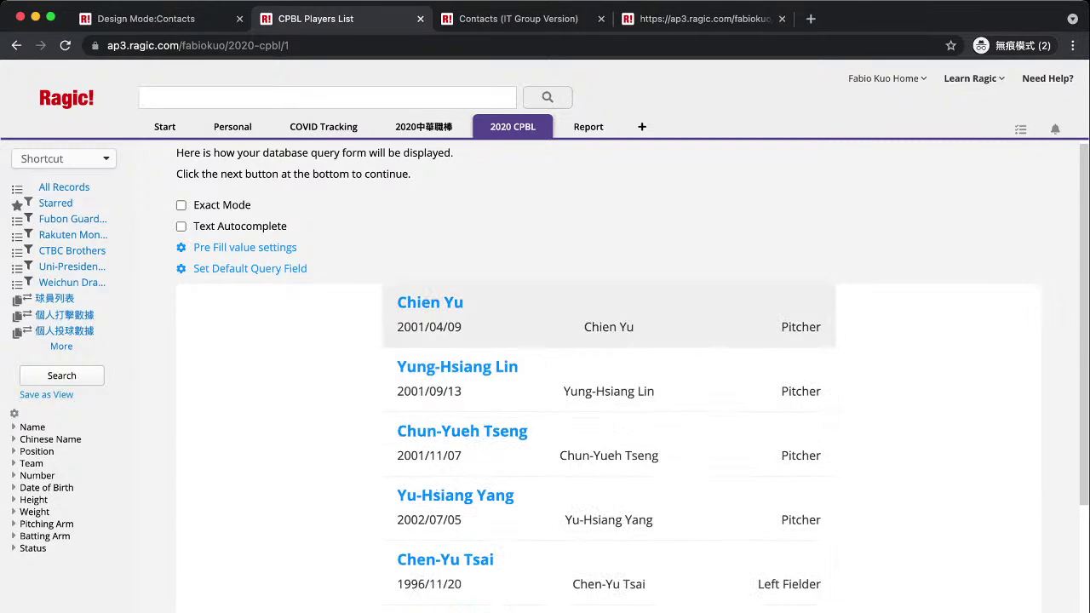
{"action": "scroll", "coordinate": [609, 443], "scroll_direction": "down", "scroll_amount": 15}
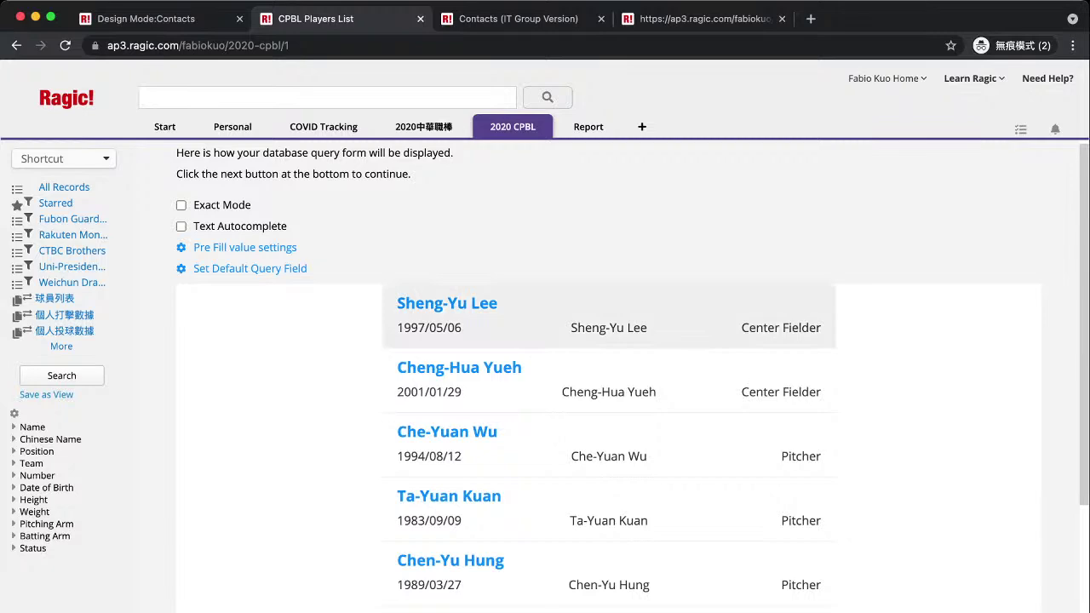
{"action": "scroll", "coordinate": [609, 392], "scroll_direction": "down", "scroll_amount": 3}
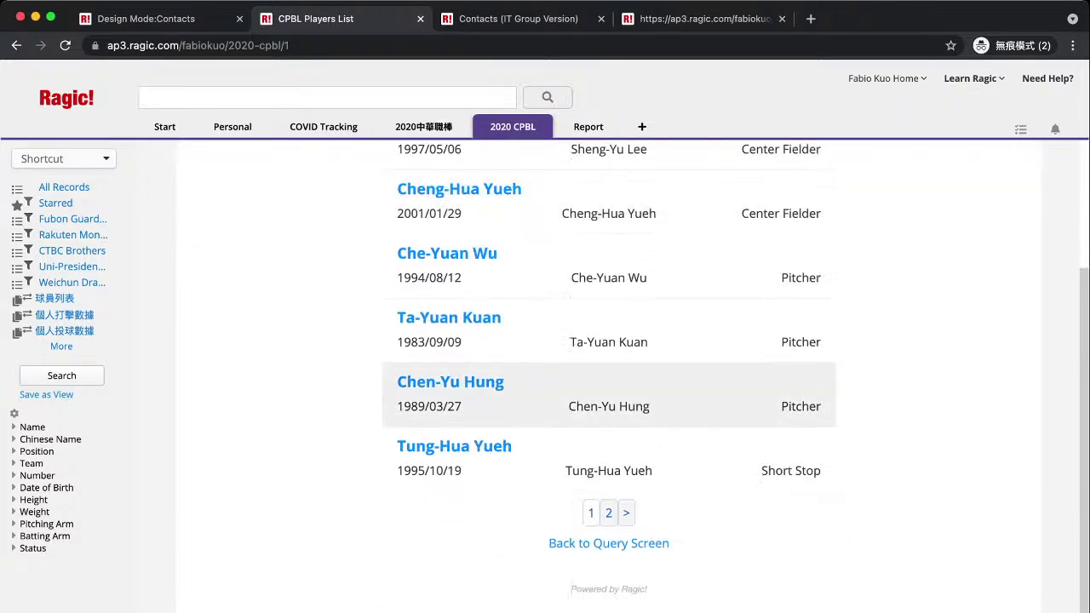
{"action": "scroll", "coordinate": [609, 391], "scroll_direction": "up", "scroll_amount": 18}
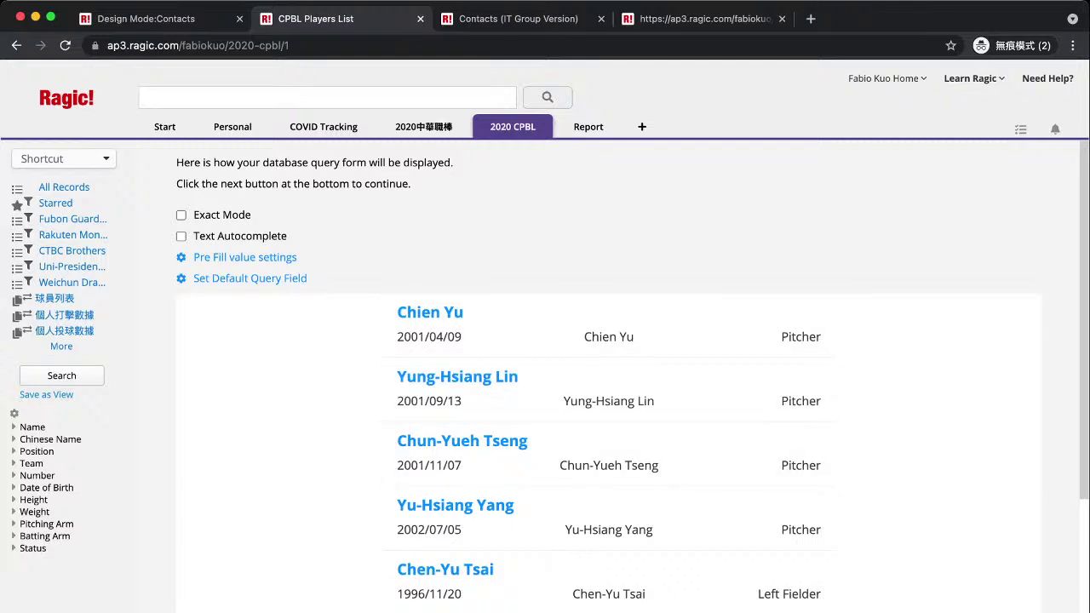
Add Date of Birth to the query form's search fields and save the selection.
{"action": "scroll", "coordinate": [380, 361], "scroll_direction": "down", "scroll_amount": 2}
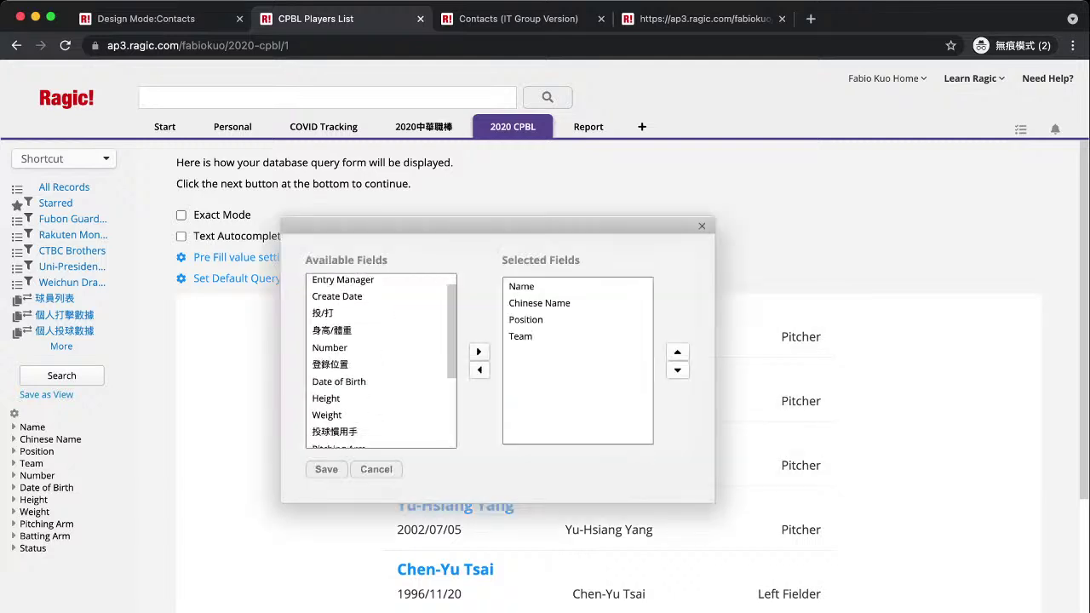
{"action": "left_click", "coordinate": [381, 361]}
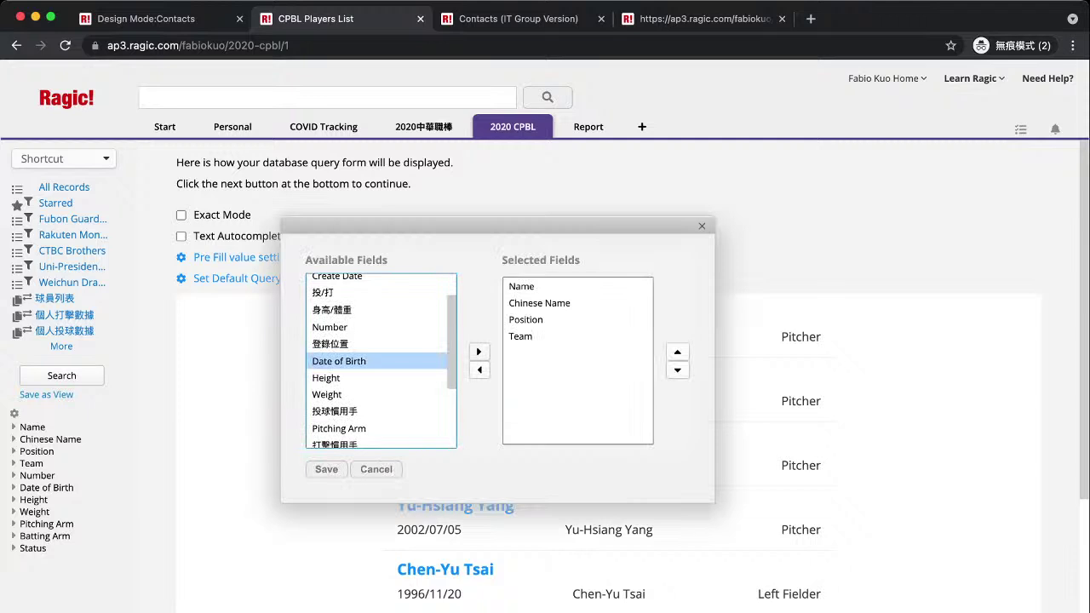
{"action": "left_click", "coordinate": [478, 351]}
{"action": "left_click", "coordinate": [326, 469]}
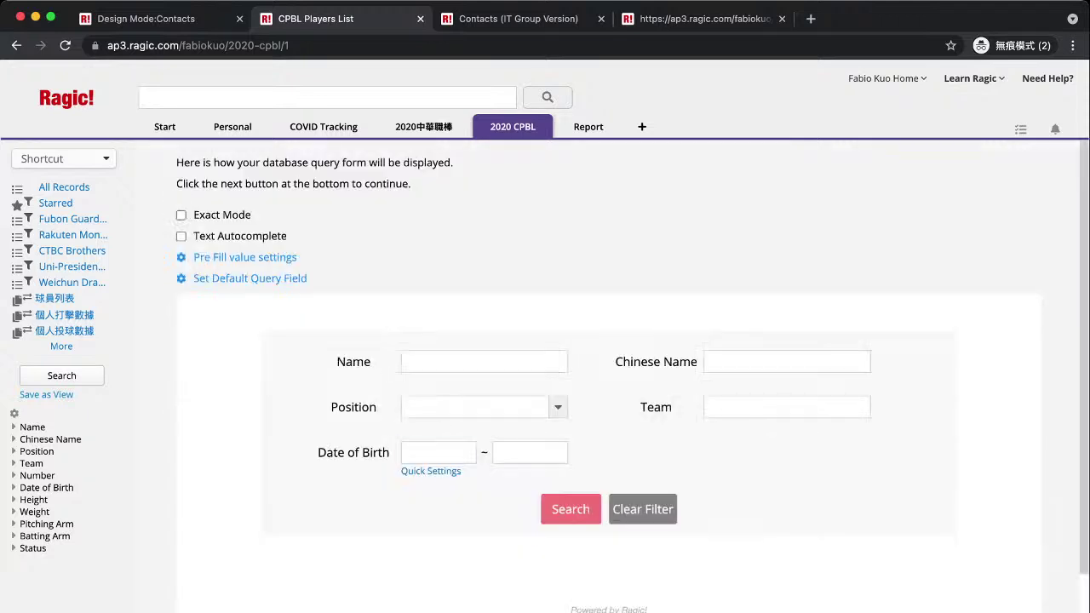
Try the Date of Birth range calendars in the preview and turn on Exact Mode.
{"action": "left_click", "coordinate": [437, 452]}
{"action": "key", "text": "Escape"}
{"action": "left_click", "coordinate": [438, 452]}
{"action": "left_click", "coordinate": [529, 453]}
{"action": "left_click", "coordinate": [438, 452]}
{"action": "left_click", "coordinate": [529, 453]}
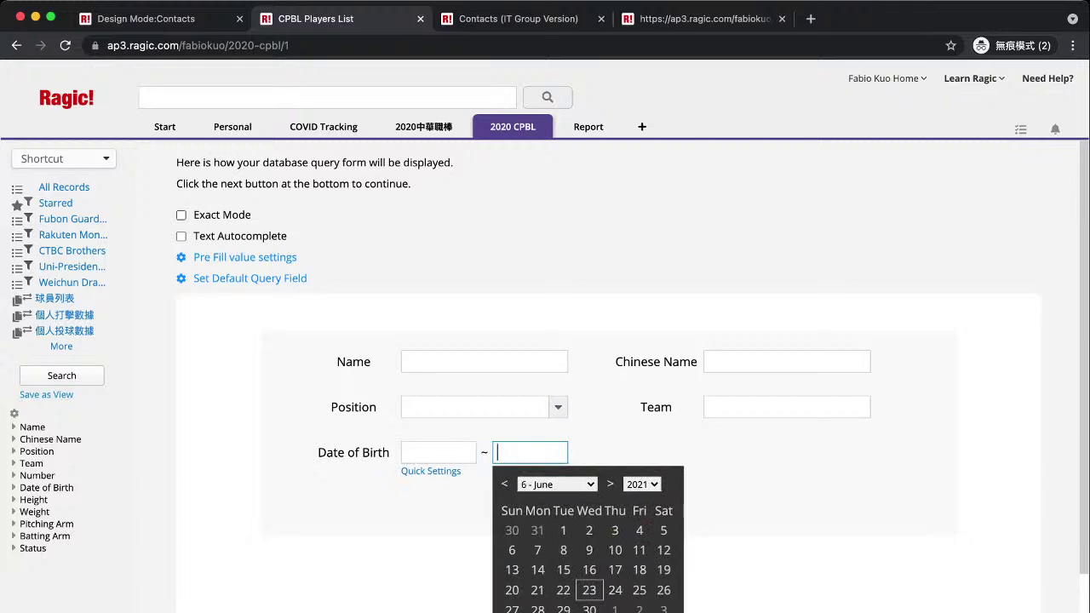
{"action": "left_click", "coordinate": [181, 215]}
{"action": "left_click", "coordinate": [483, 340]}
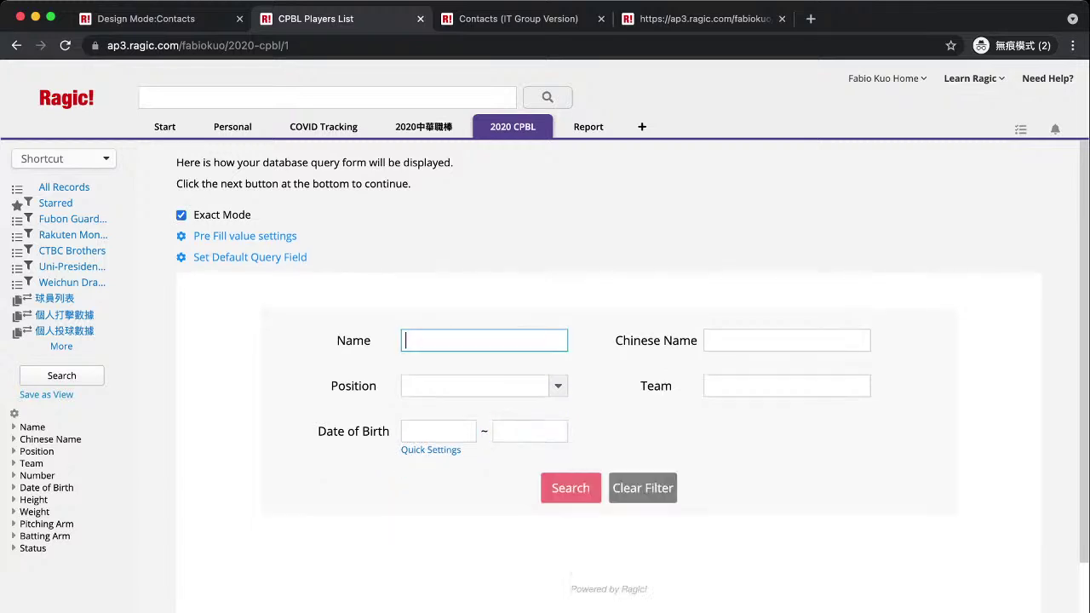
{"action": "type", "text": "Chien Yu"}
{"action": "key", "text": "Return"}
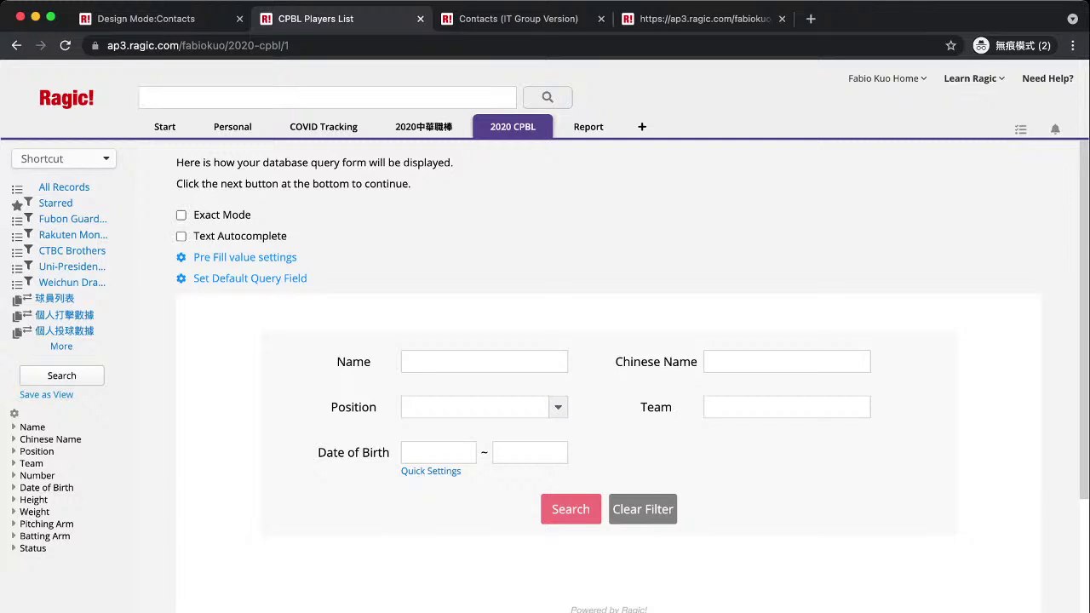
{"action": "left_click", "coordinate": [437, 452]}
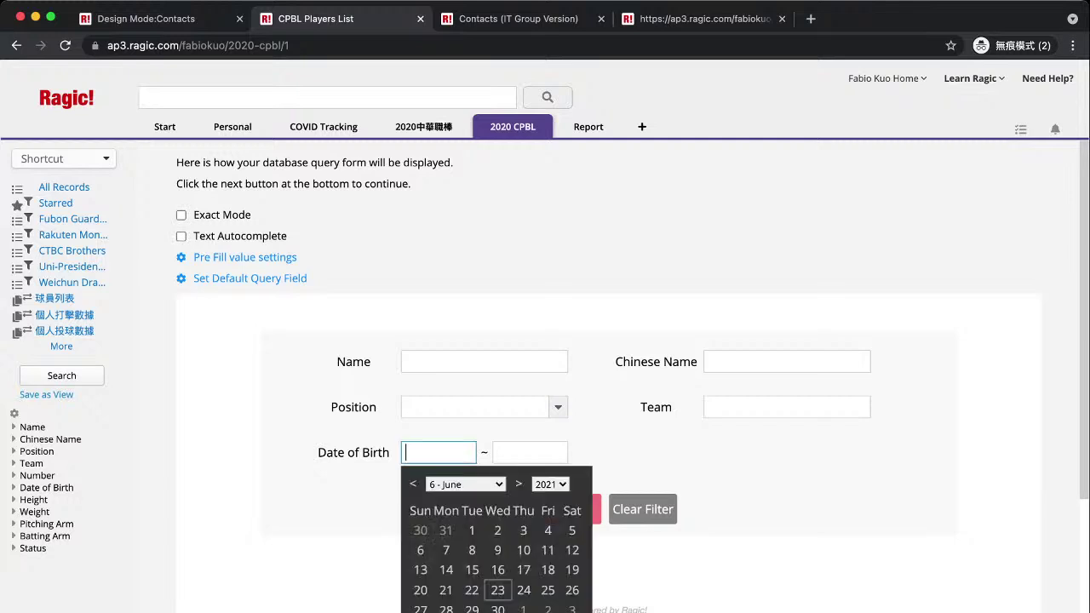
{"action": "left_click", "coordinate": [530, 453]}
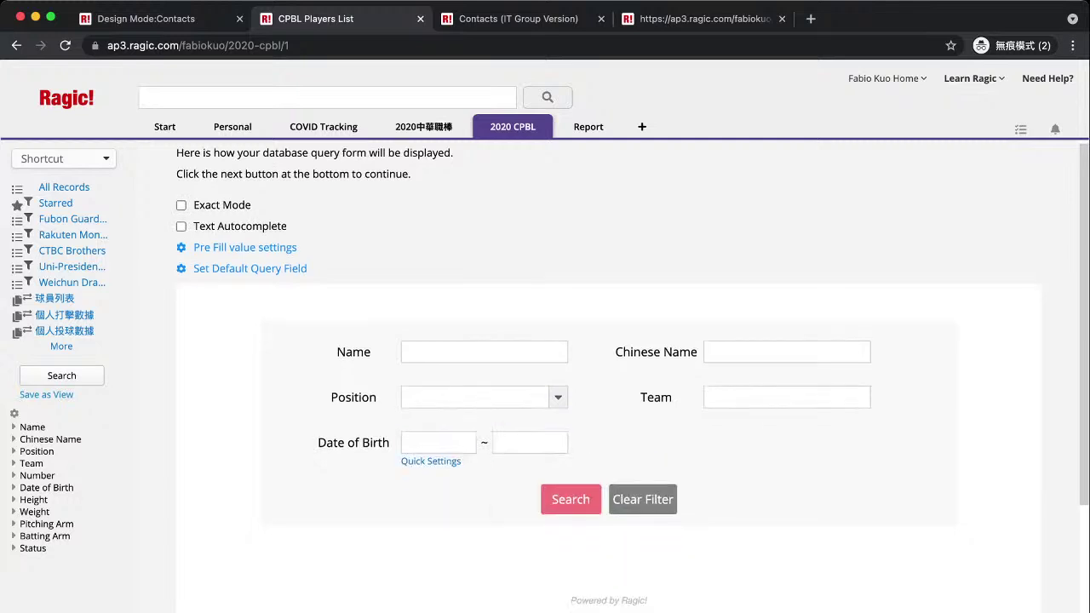
{"action": "scroll", "coordinate": [608, 341], "scroll_direction": "down", "scroll_amount": 3}
{"action": "scroll", "coordinate": [608, 341], "scroll_direction": "down", "scroll_amount": 1}
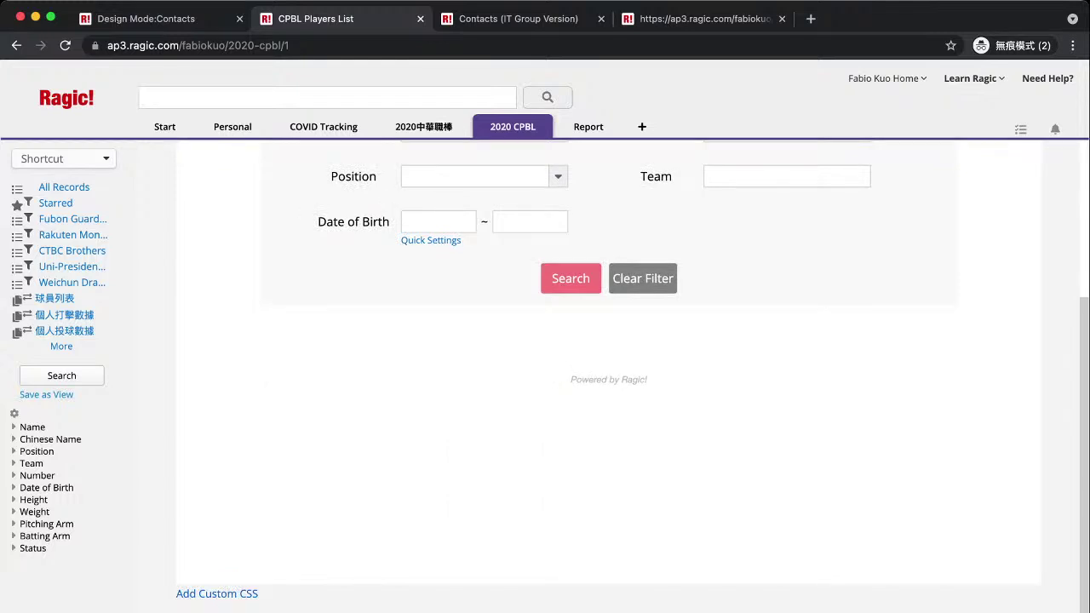
Continue past the results display settings to the form's sharing page.
{"action": "left_click", "coordinate": [216, 594]}
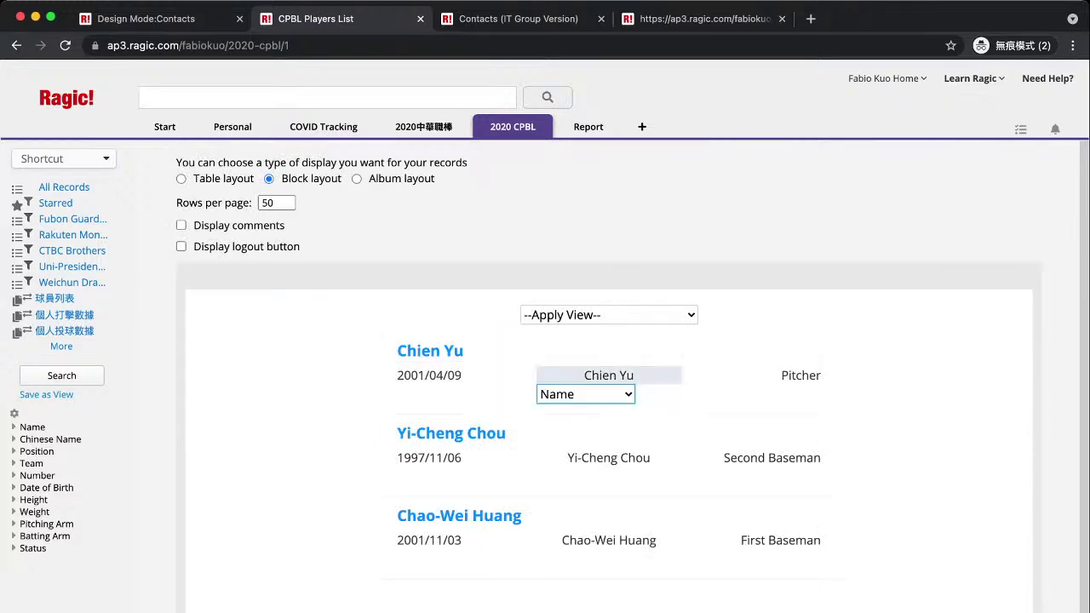
{"action": "scroll", "coordinate": [632, 376], "scroll_direction": "down", "scroll_amount": 1}
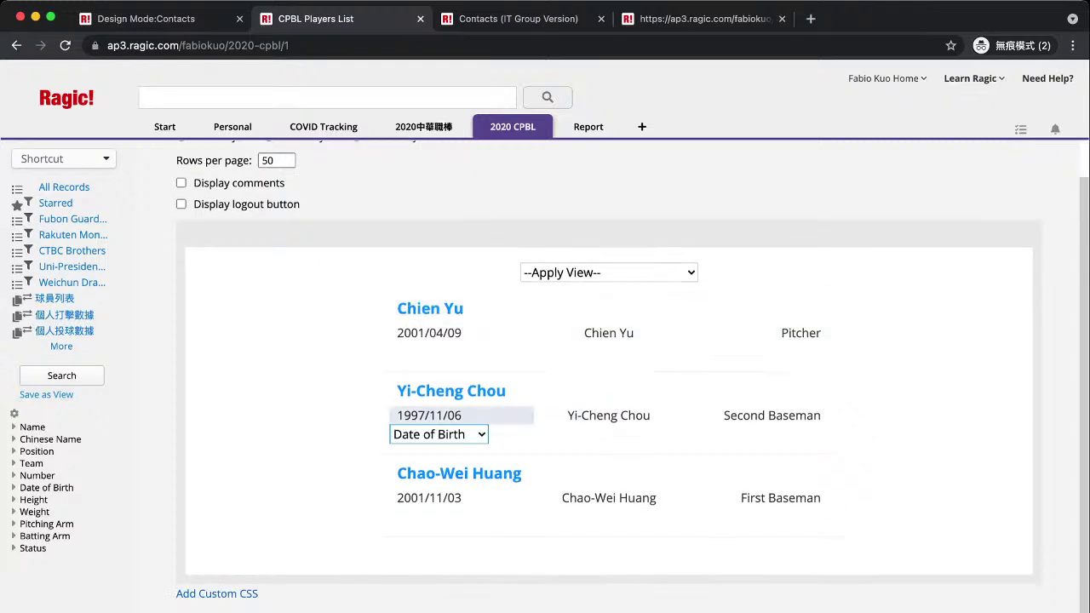
{"action": "scroll", "coordinate": [609, 381], "scroll_direction": "down", "scroll_amount": 5}
Copy the query form's shareable URL and paste it into a new private tab.
{"action": "left_click", "coordinate": [401, 348]}
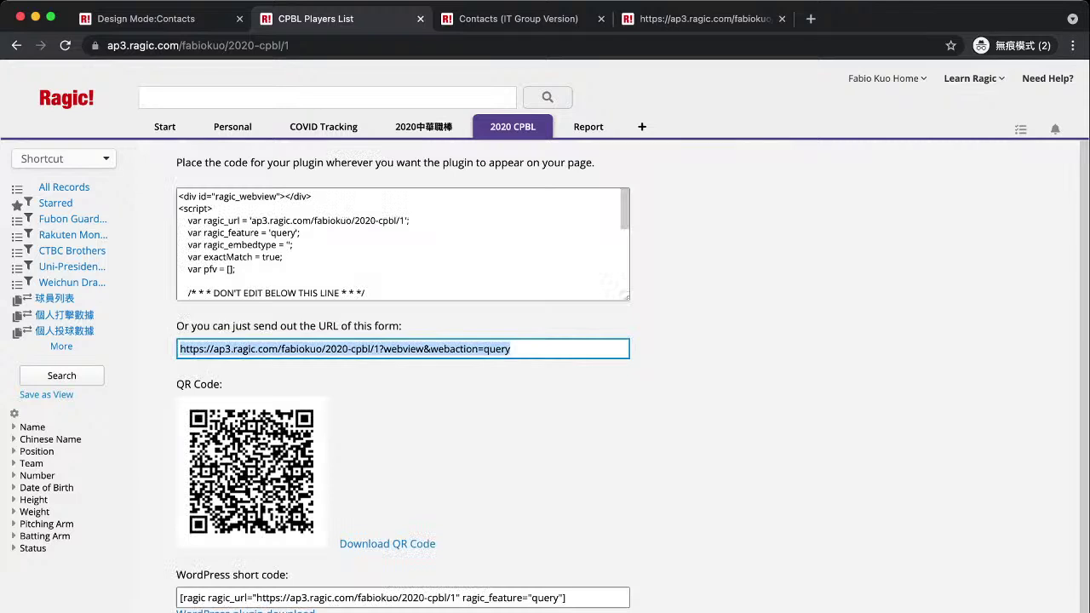
{"action": "key", "text": "ctrl+c"}
{"action": "key", "text": "ctrl+t"}
{"action": "key", "text": "ctrl+v"}
Load the shared form and search player names for 'Chen', scrolling the results.
{"action": "key", "text": "Return"}
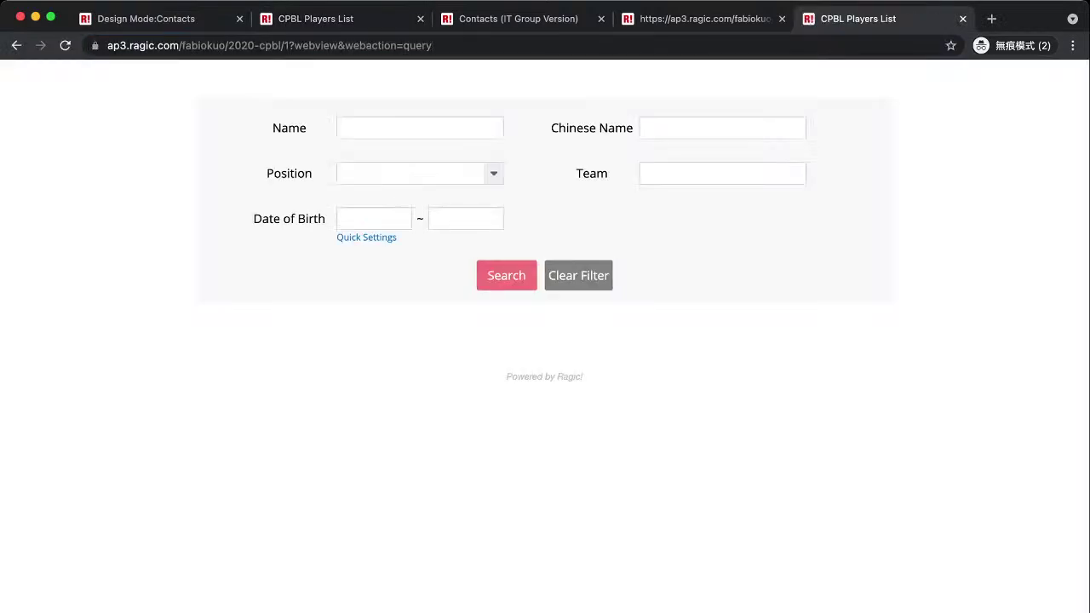
{"action": "left_click", "coordinate": [419, 128]}
{"action": "type", "text": "Chen"}
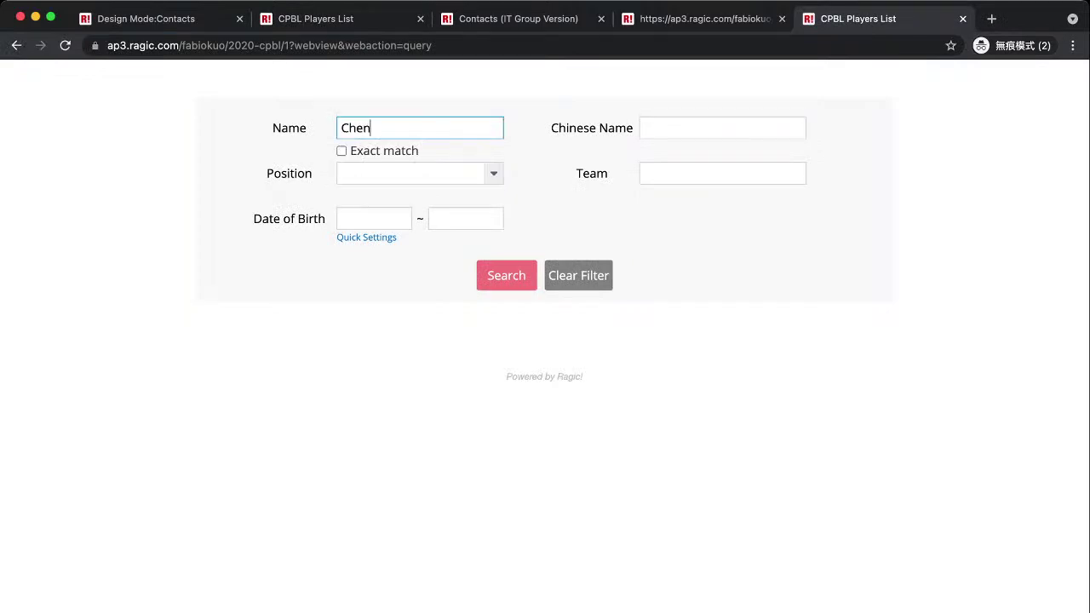
{"action": "key", "text": "Return"}
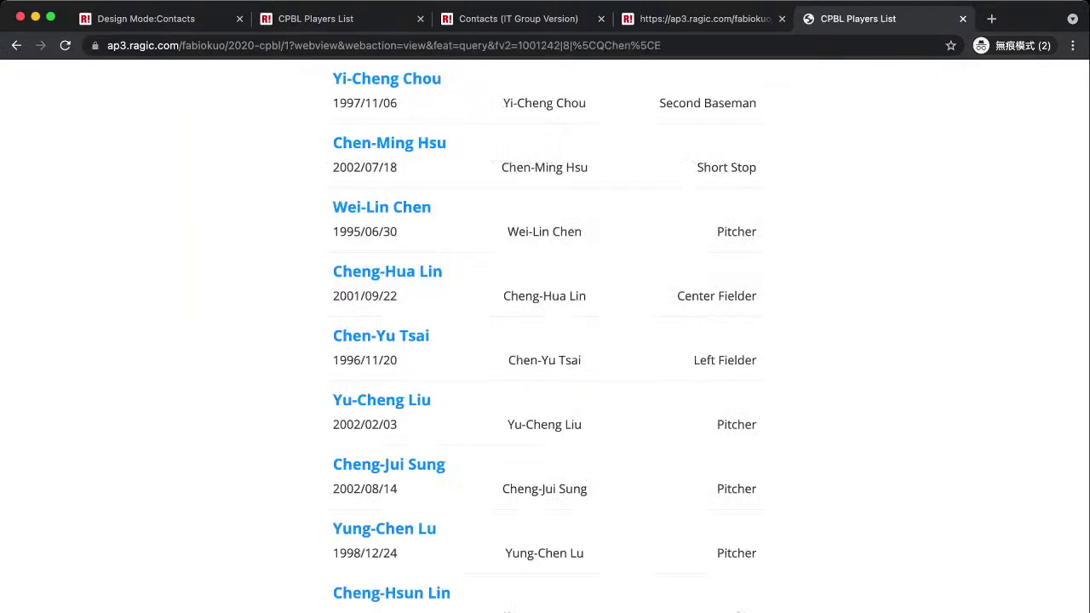
{"action": "scroll", "coordinate": [545, 285], "scroll_direction": "down", "scroll_amount": 10}
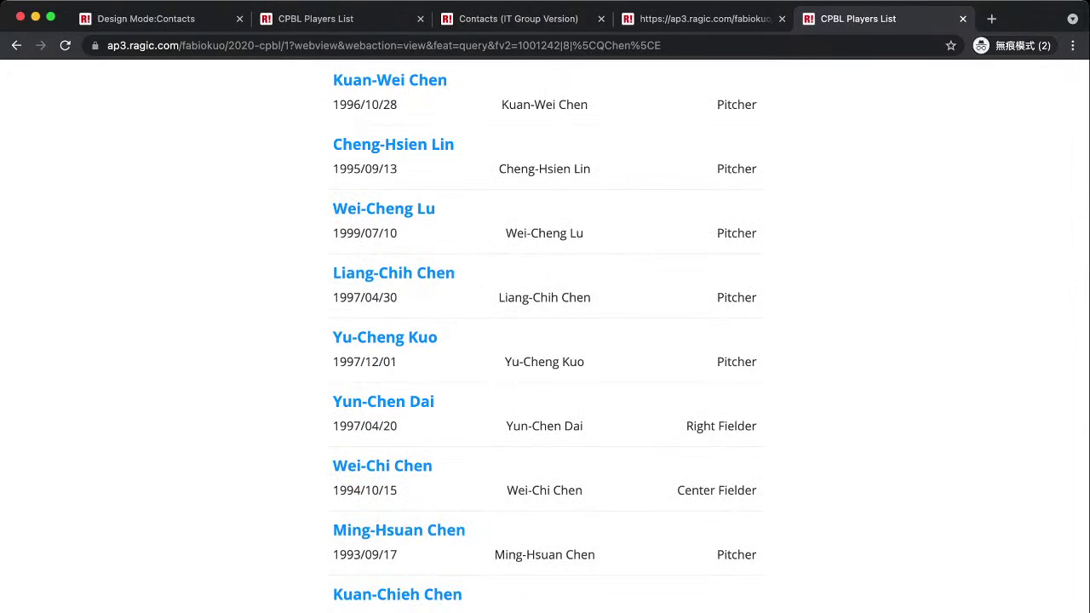
{"action": "scroll", "coordinate": [545, 285], "scroll_direction": "down", "scroll_amount": 9}
{"action": "scroll", "coordinate": [545, 286], "scroll_direction": "up", "scroll_amount": 18}
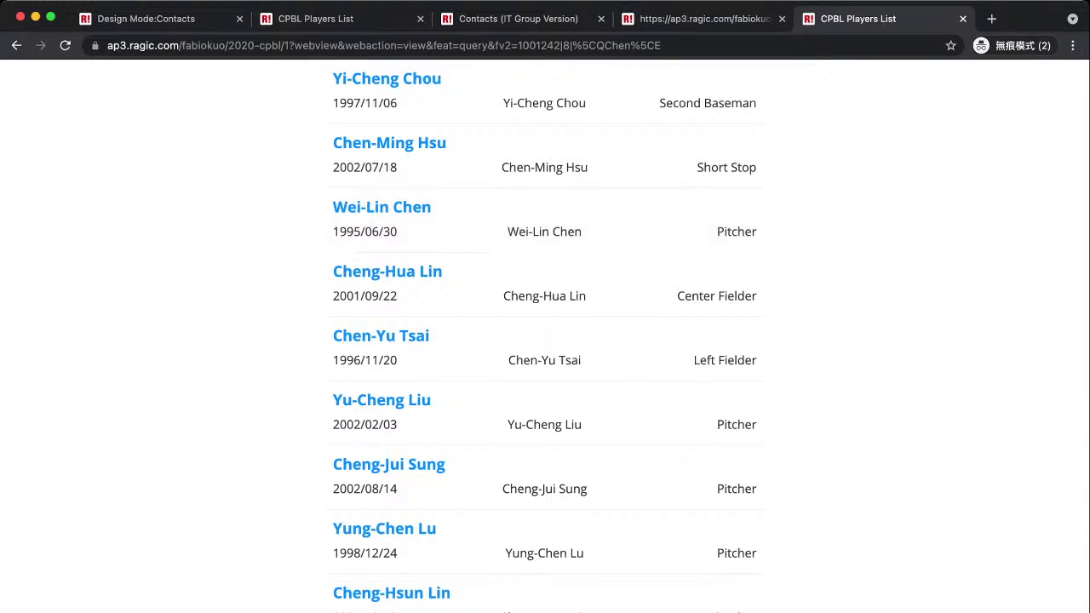
Switch back through the tabs to the main CPBL Players List tab.
{"action": "left_click", "coordinate": [705, 19]}
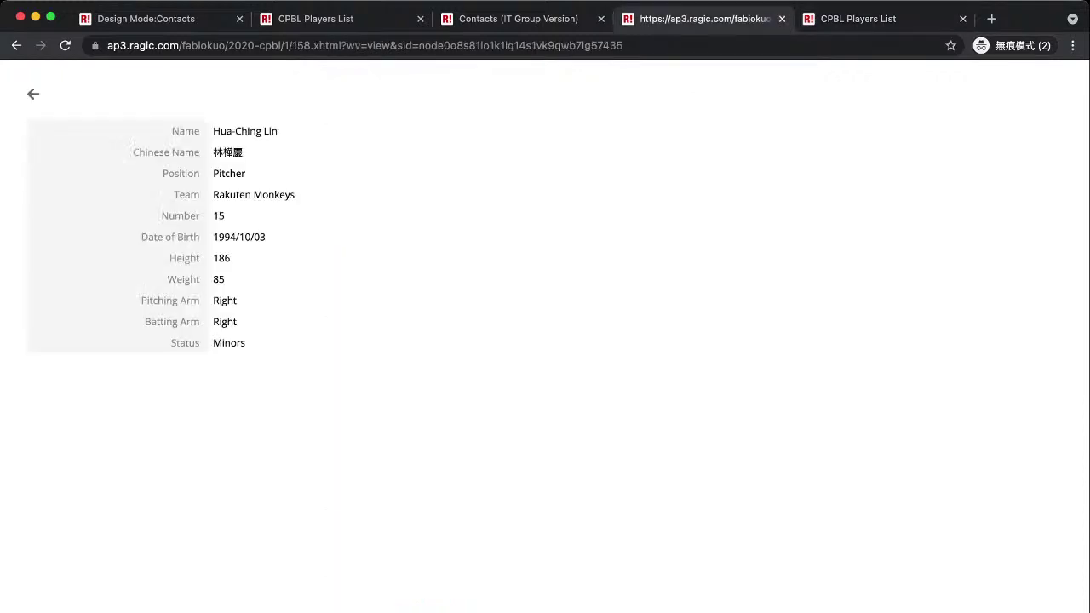
{"action": "left_click", "coordinate": [315, 18]}
{"action": "mouse_move", "coordinate": [513, 126]}
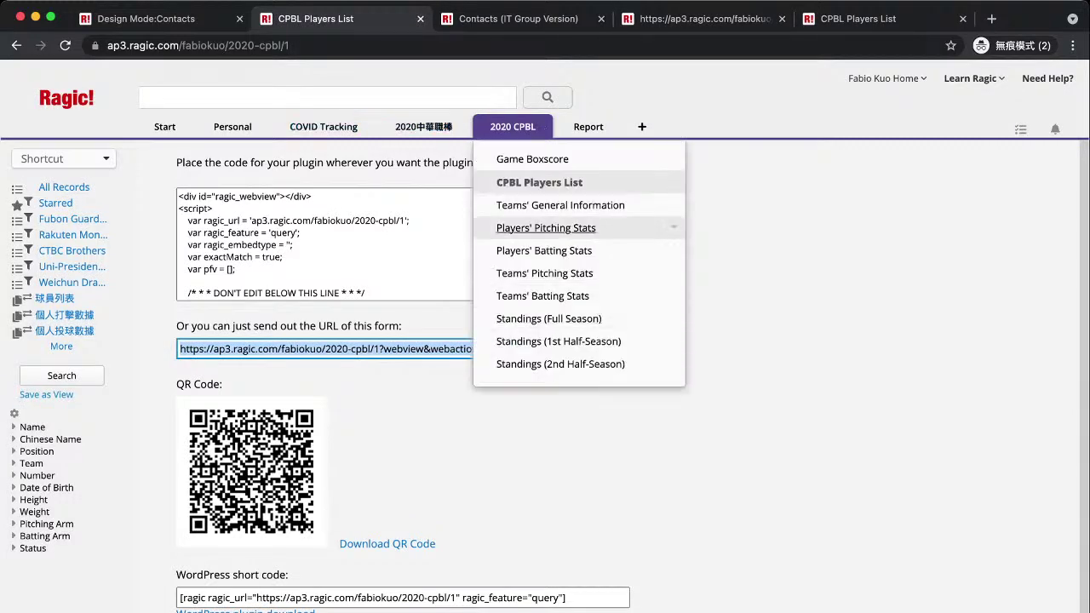
From CPBL Players List, start the Database View & Query plug-in and pass the access check.
{"action": "left_click", "coordinate": [539, 182]}
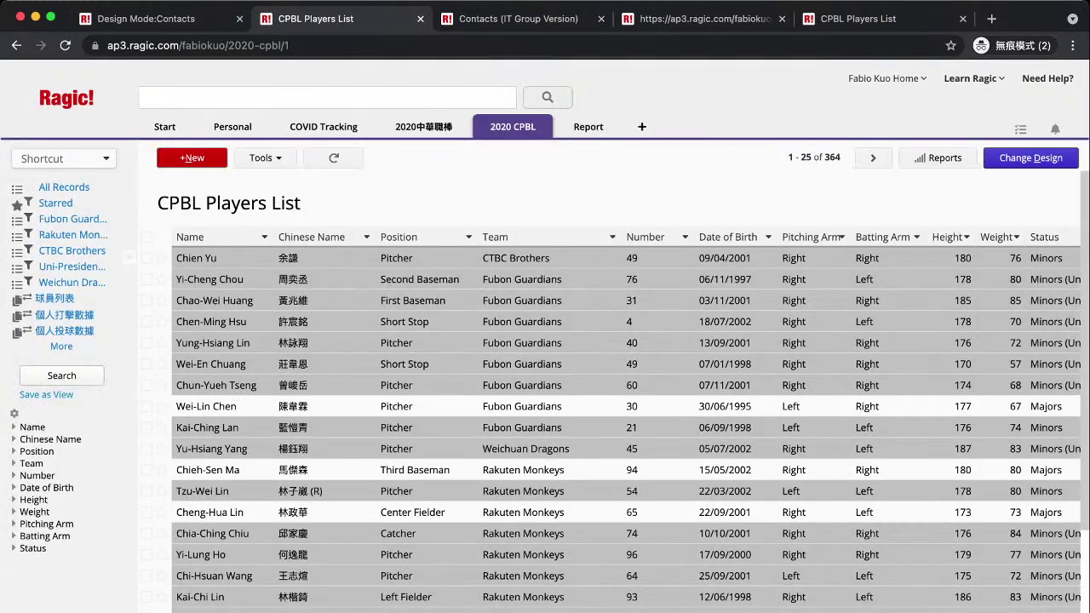
{"action": "left_click", "coordinate": [265, 158]}
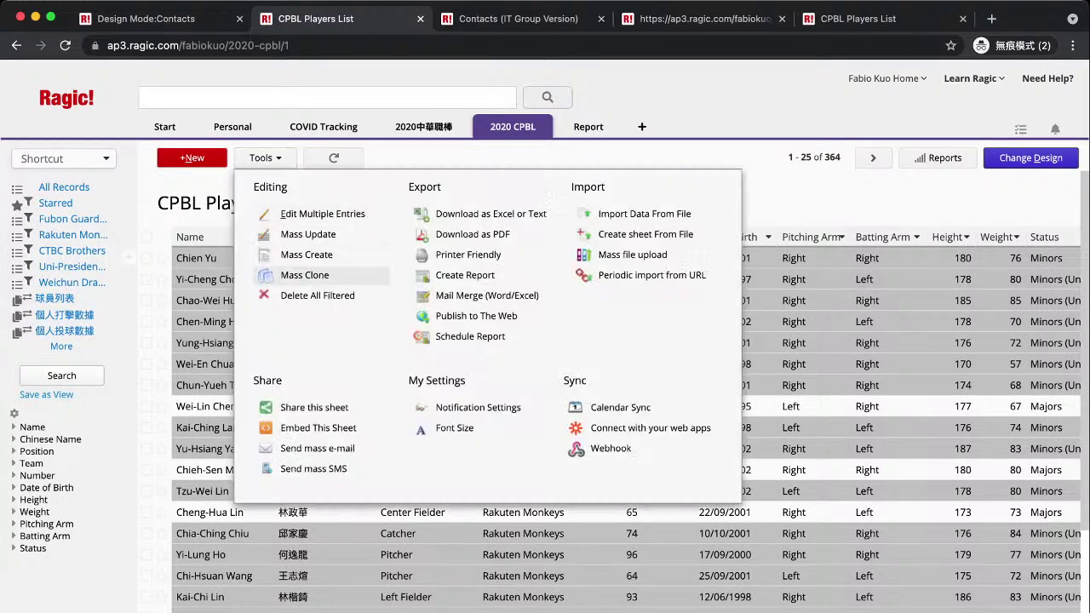
{"action": "left_click", "coordinate": [316, 427]}
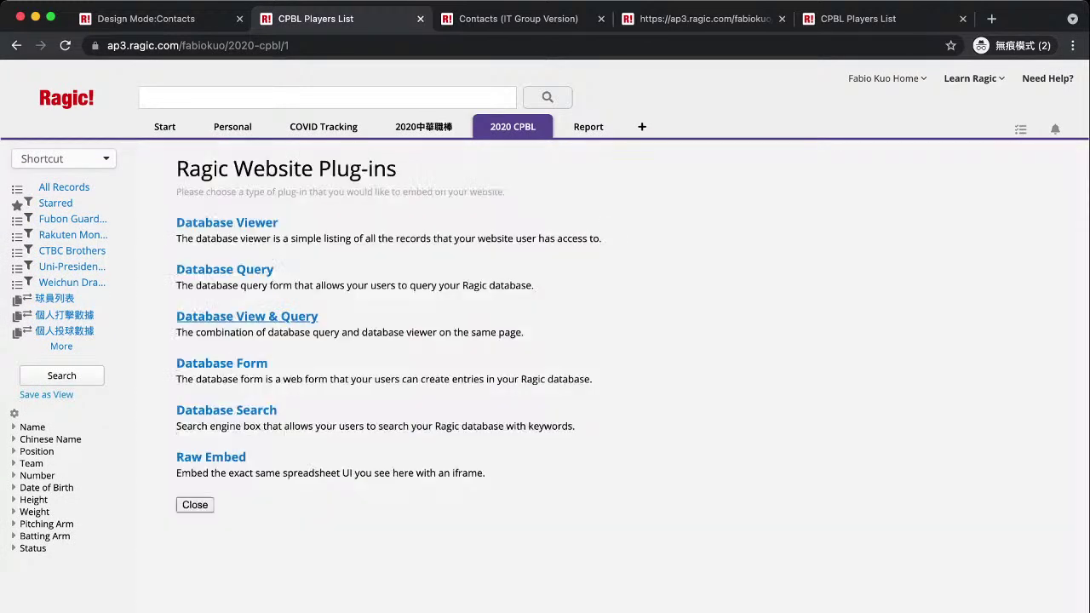
{"action": "left_click", "coordinate": [247, 315]}
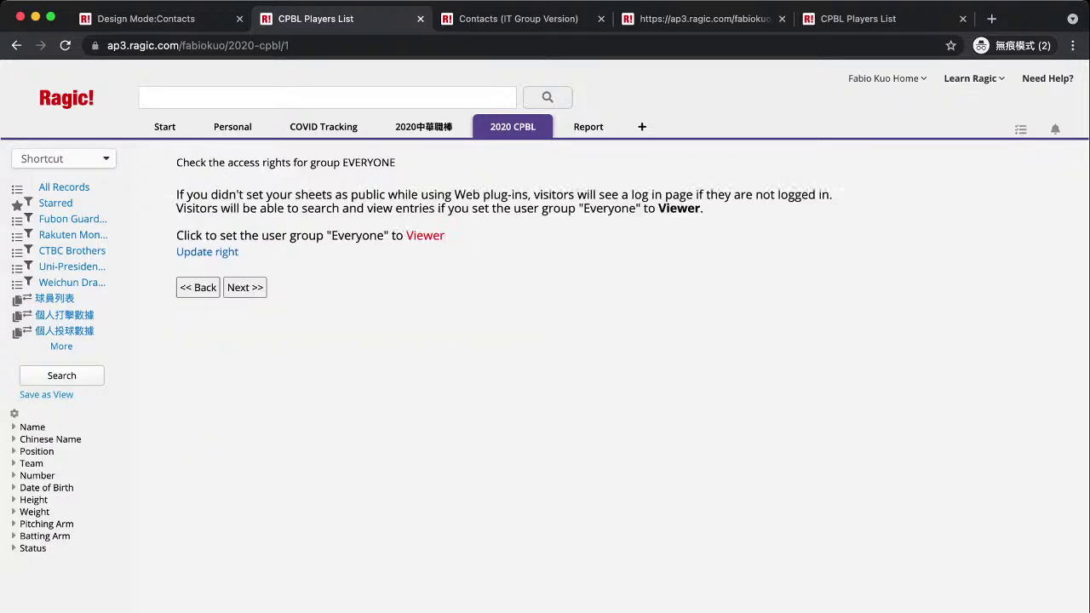
{"action": "left_click", "coordinate": [244, 287]}
{"action": "scroll", "coordinate": [608, 374], "scroll_direction": "down", "scroll_amount": 5}
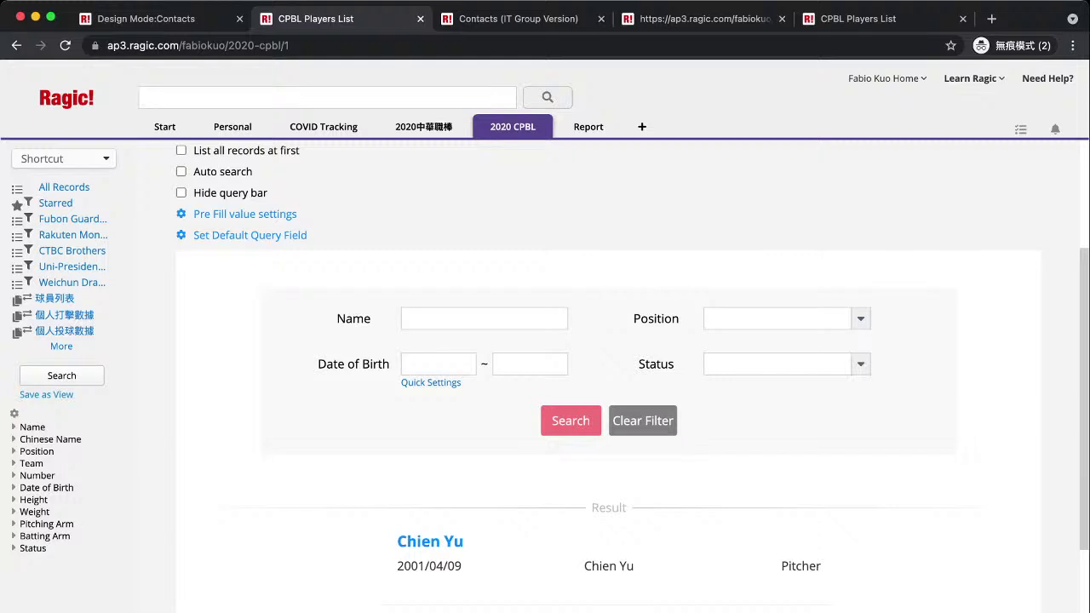
{"action": "scroll", "coordinate": [608, 451], "scroll_direction": "down", "scroll_amount": 2}
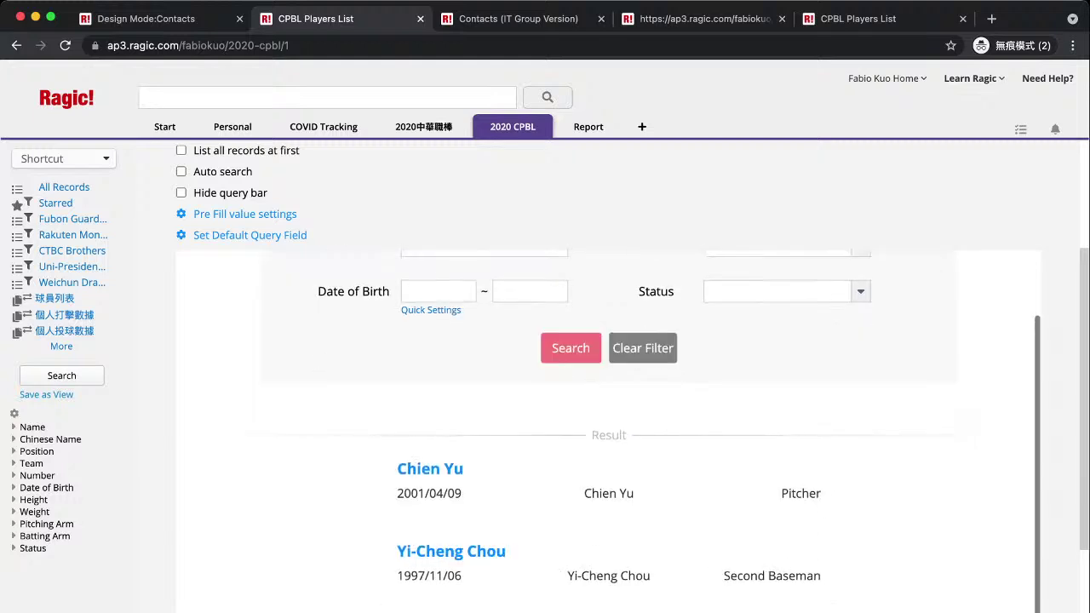
{"action": "scroll", "coordinate": [608, 452], "scroll_direction": "down", "scroll_amount": 3}
{"action": "scroll", "coordinate": [608, 452], "scroll_direction": "up", "scroll_amount": 2}
Search the preview's Name field for 'Peng' and review the matching players.
{"action": "left_click", "coordinate": [483, 206]}
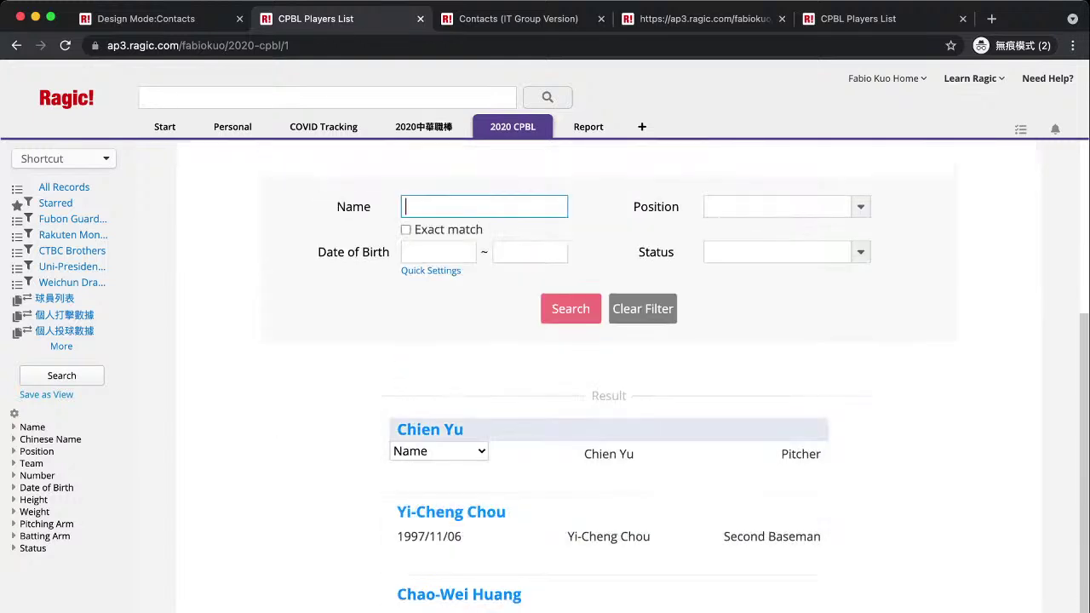
{"action": "type", "text": "Peng"}
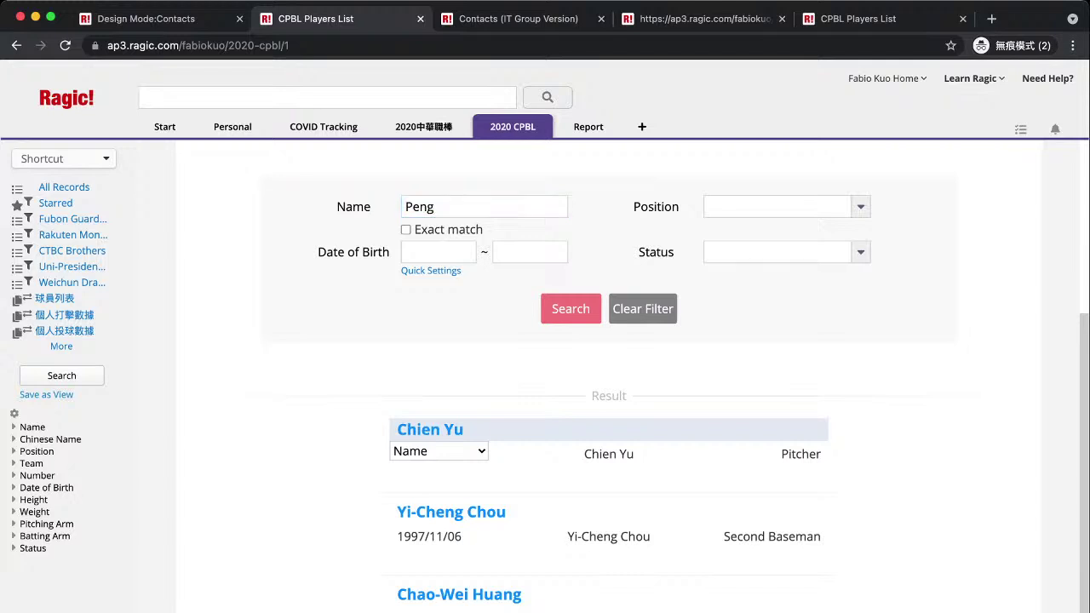
{"action": "key", "text": "Return"}
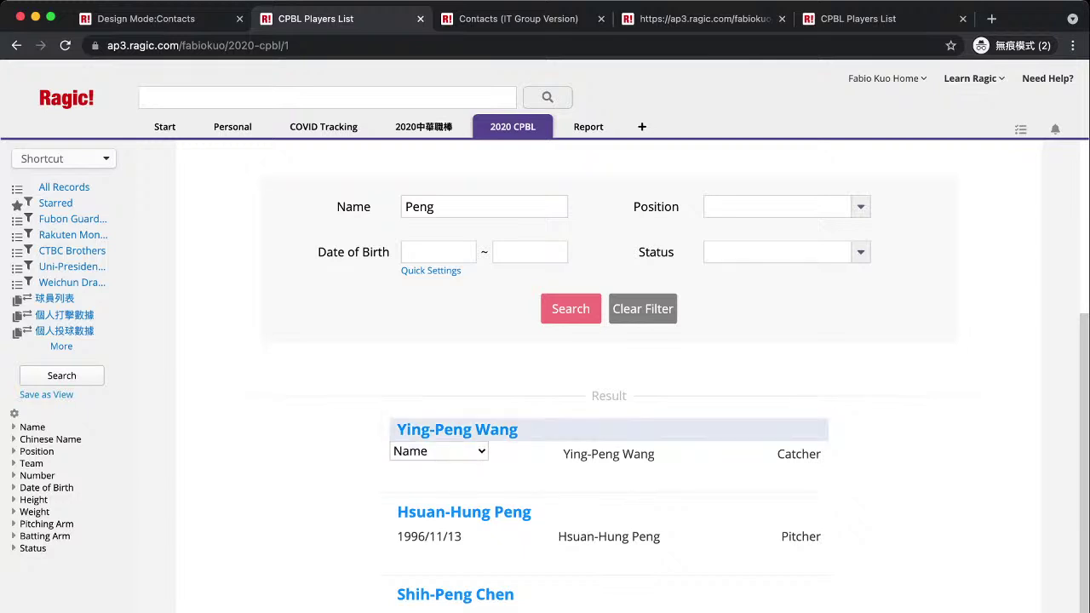
{"action": "scroll", "coordinate": [608, 430], "scroll_direction": "up", "scroll_amount": 4}
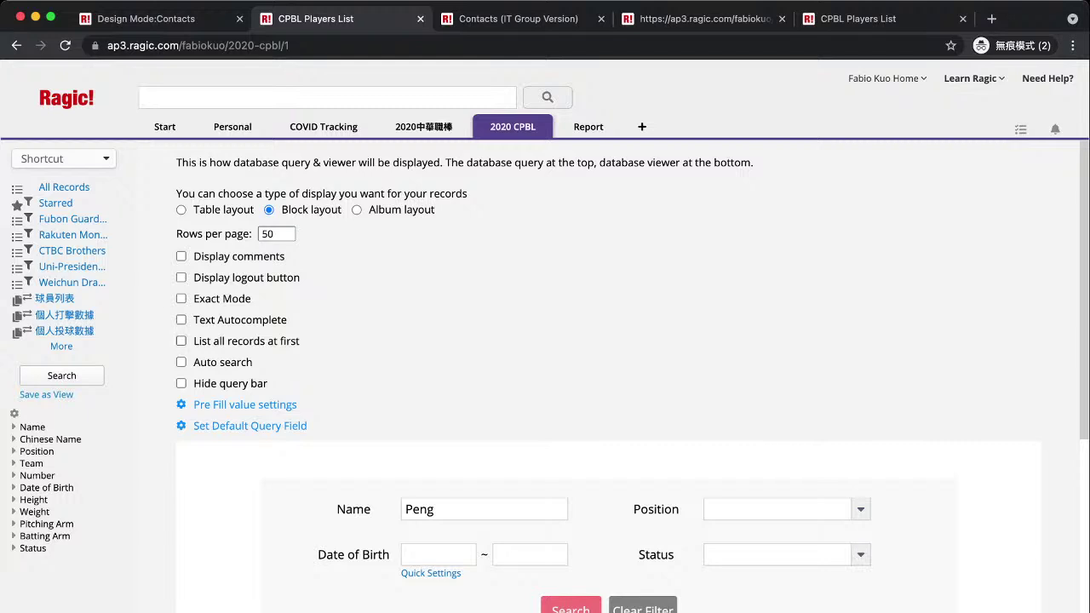
{"action": "scroll", "coordinate": [545, 340], "scroll_direction": "down", "scroll_amount": 5}
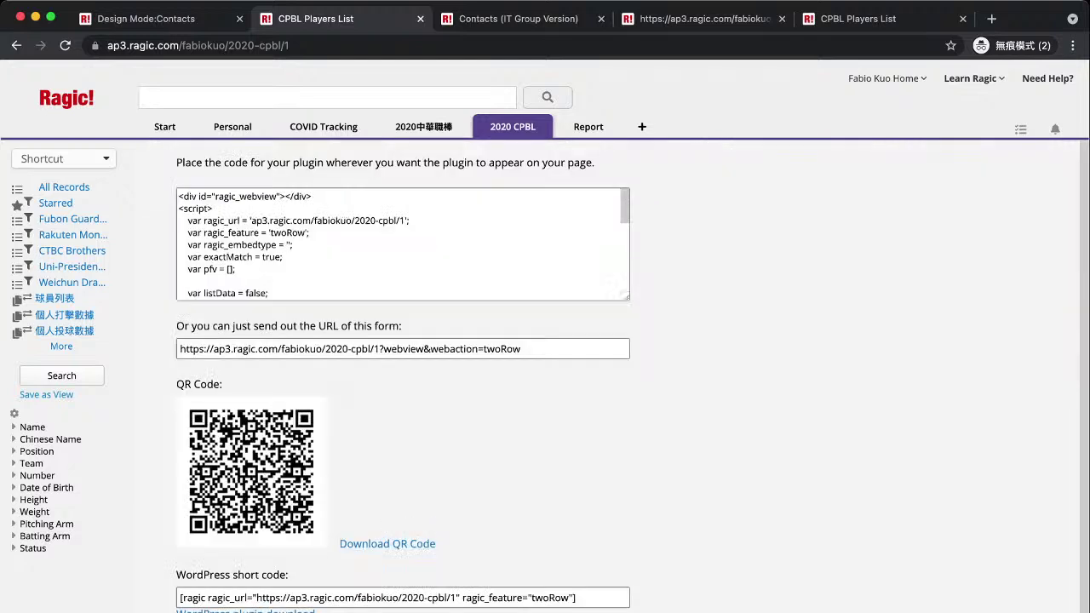
Copy the form's share URL and load it in a new private tab.
{"action": "left_click", "coordinate": [349, 348]}
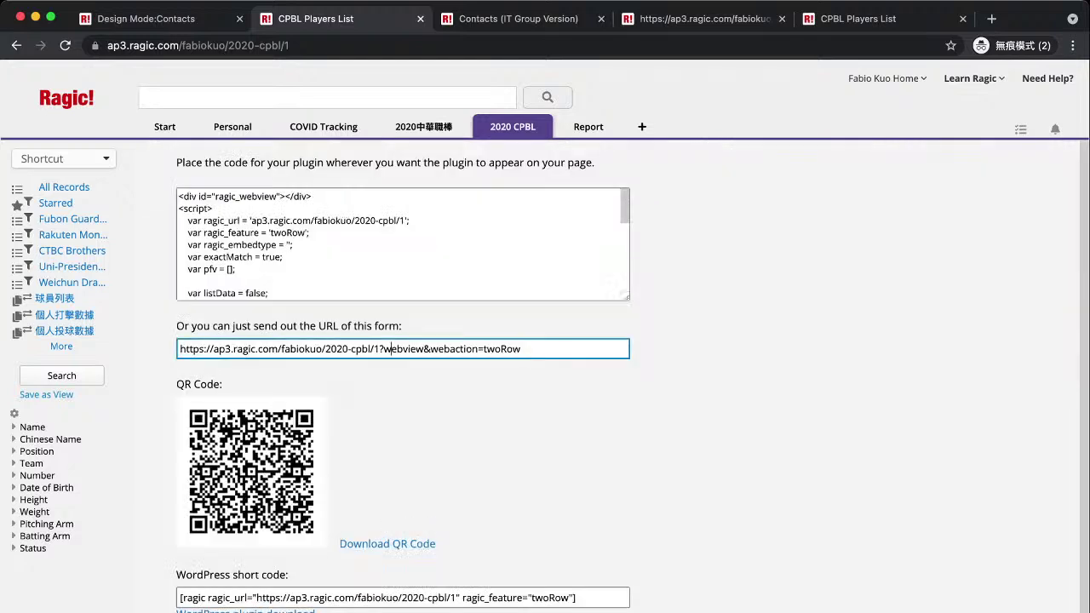
{"action": "type", "text": "x"}
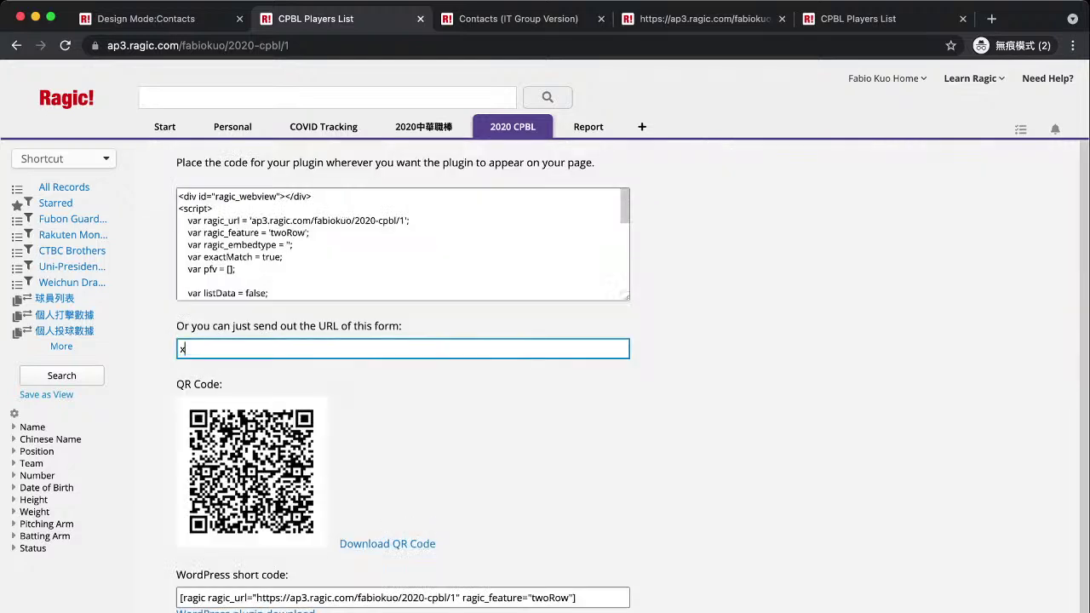
{"action": "key", "text": "ctrl+z"}
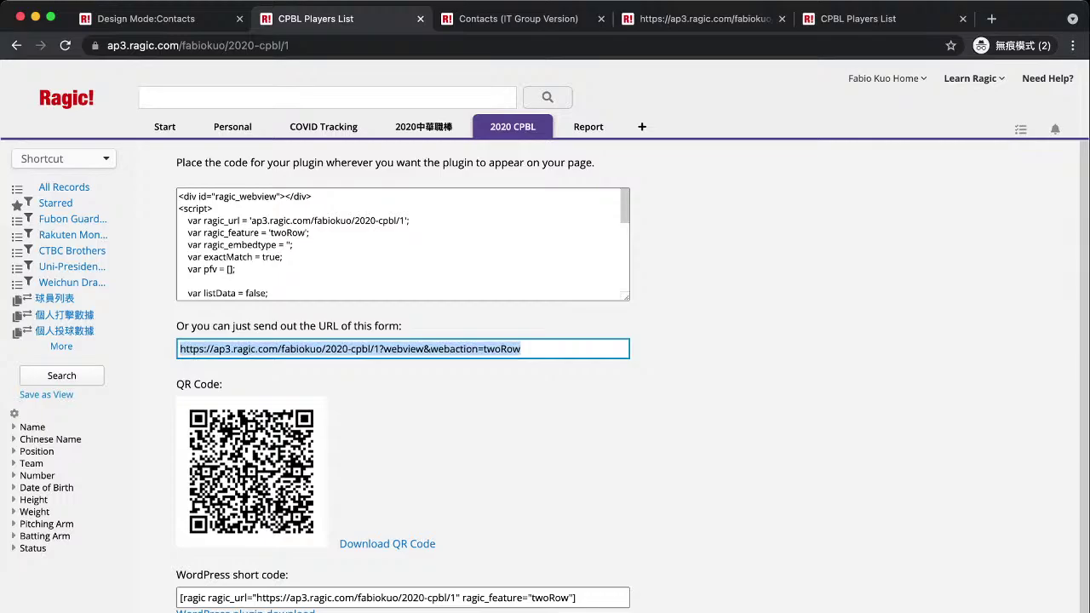
{"action": "key", "text": "ctrl+t"}
{"action": "key", "text": "ctrl+v"}
{"action": "key", "text": "Return"}
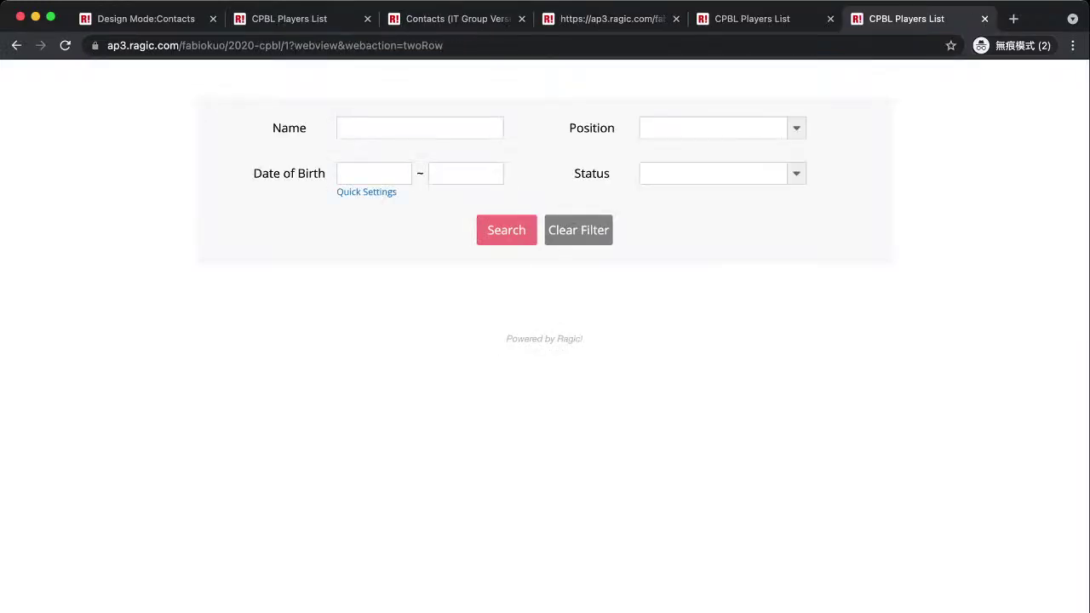
Search the shared form's Name field for 'Peng'.
{"action": "left_click", "coordinate": [420, 128]}
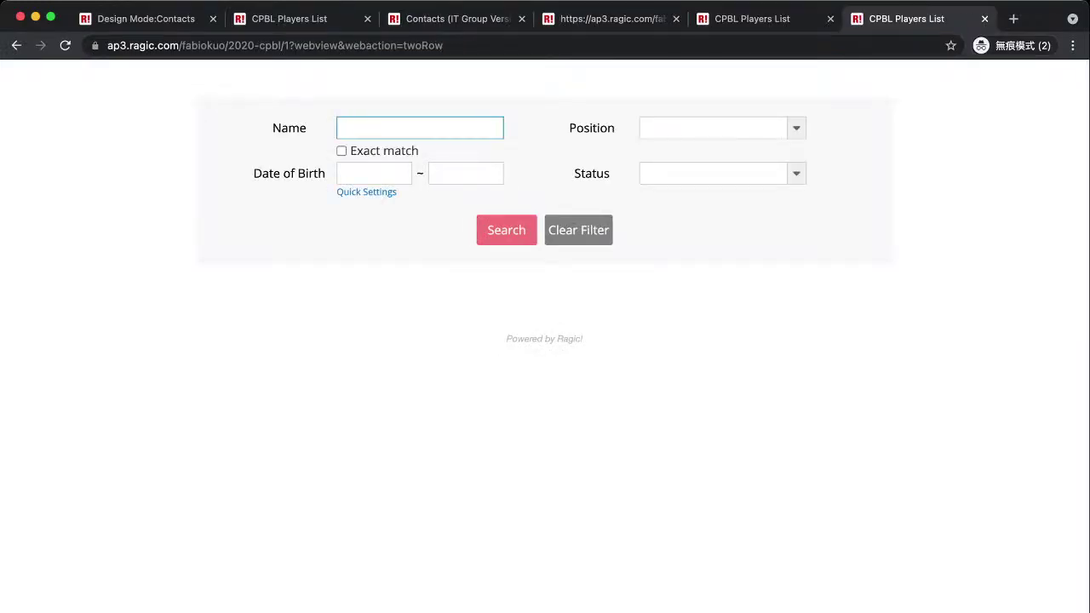
{"action": "type", "text": "Peng"}
{"action": "key", "text": "Return"}
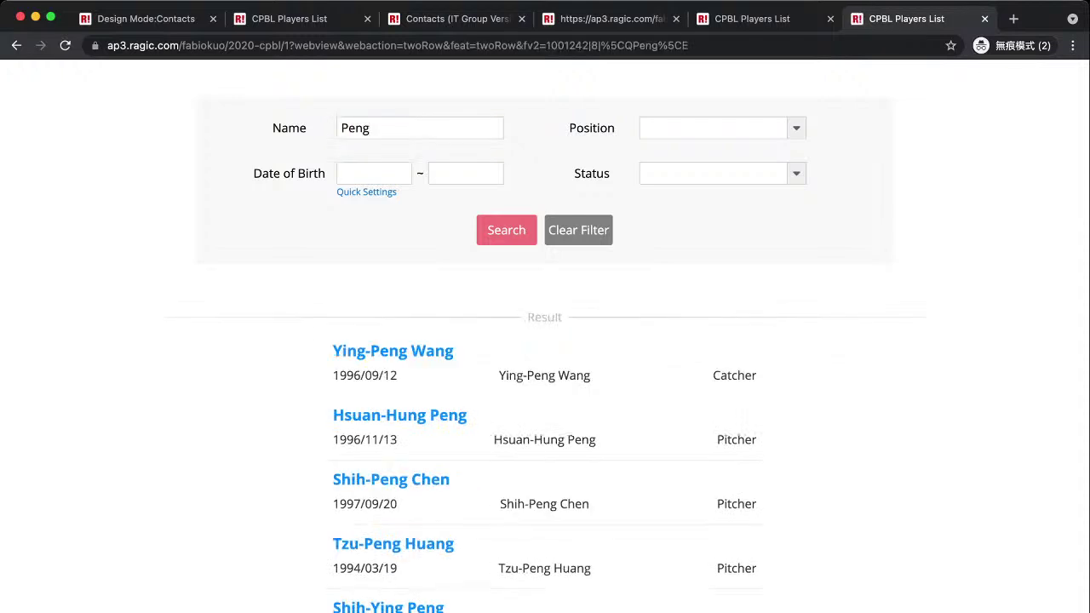
{"action": "scroll", "coordinate": [545, 357], "scroll_direction": "down", "scroll_amount": 2}
{"action": "scroll", "coordinate": [545, 358], "scroll_direction": "up", "scroll_amount": 2}
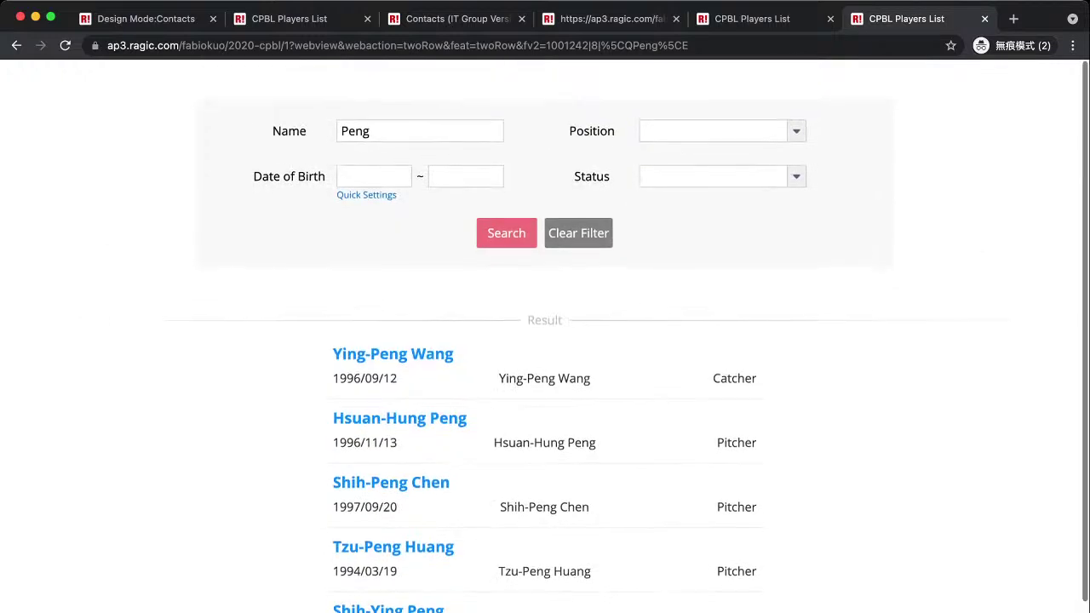
Replace the search with 'Chen' and browse the results, including page 2.
{"action": "left_click", "coordinate": [420, 128]}
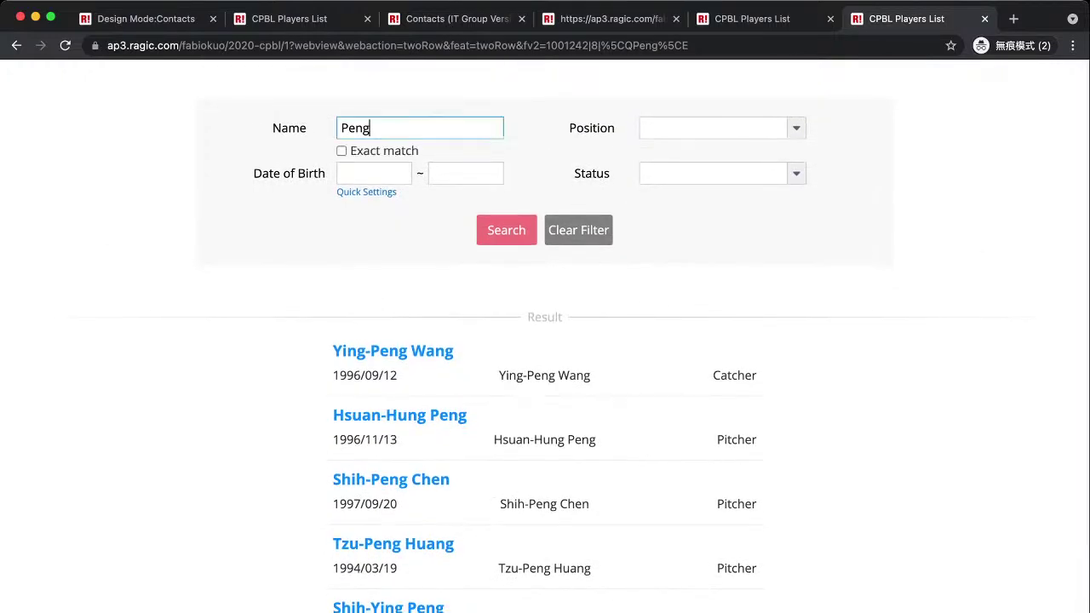
{"action": "key", "text": "BackSpace"}
{"action": "key", "text": "BackSpace"}
{"action": "key", "text": "BackSpace"}
{"action": "key", "text": "BackSpace"}
{"action": "type", "text": "Chen"}
{"action": "key", "text": "Return"}
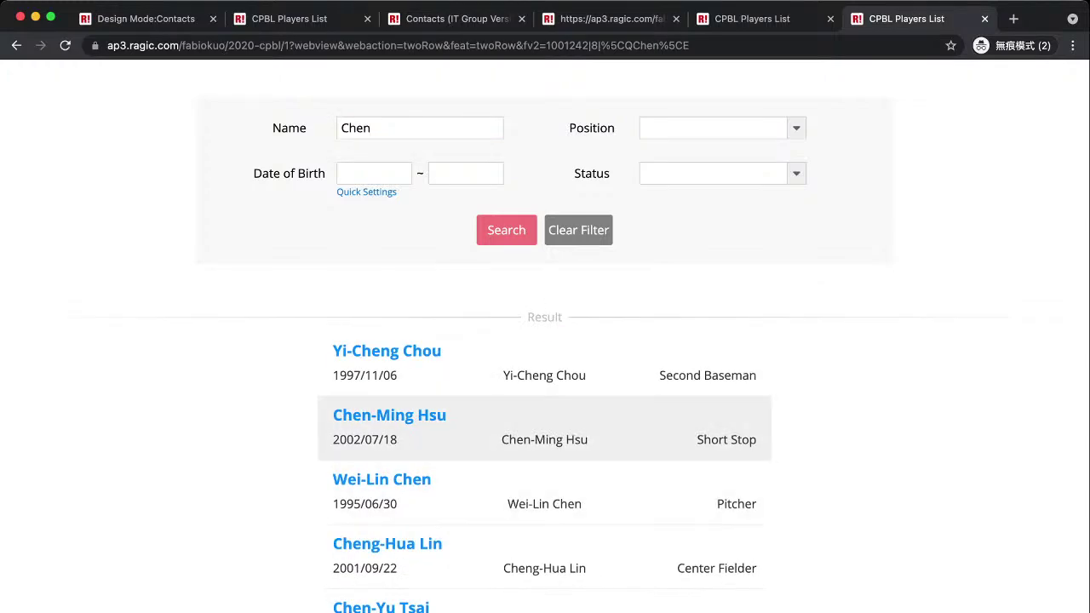
{"action": "scroll", "coordinate": [545, 395], "scroll_direction": "down", "scroll_amount": 5}
{"action": "scroll", "coordinate": [545, 362], "scroll_direction": "down", "scroll_amount": 20}
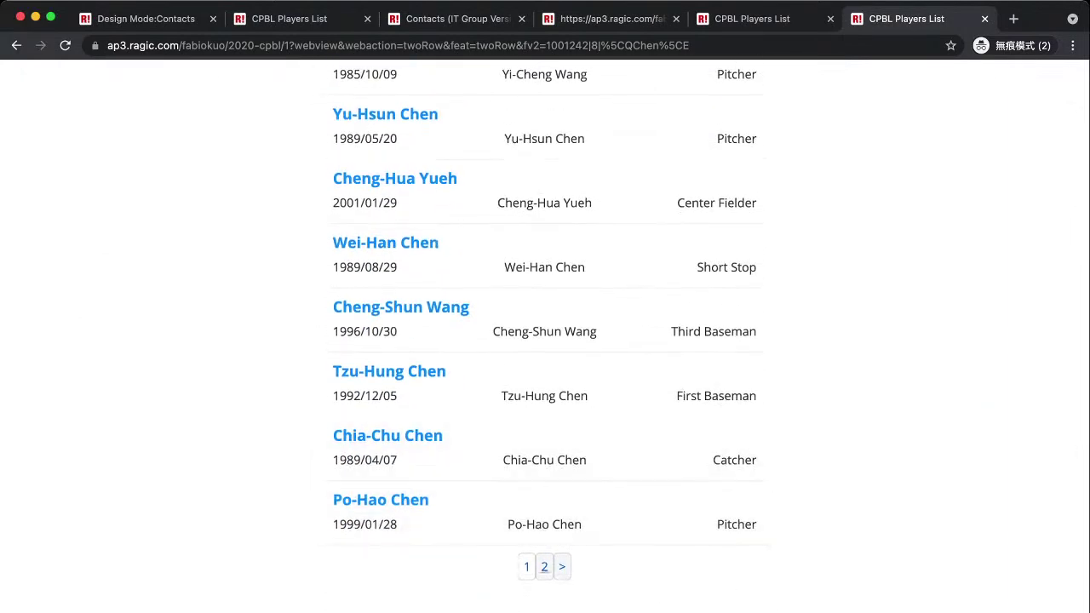
{"action": "left_click", "coordinate": [544, 566]}
{"action": "scroll", "coordinate": [545, 426], "scroll_direction": "down", "scroll_amount": 15}
{"action": "scroll", "coordinate": [545, 426], "scroll_direction": "up", "scroll_amount": 5}
{"action": "scroll", "coordinate": [545, 341], "scroll_direction": "up", "scroll_amount": 10}
{"action": "scroll", "coordinate": [545, 341], "scroll_direction": "down", "scroll_amount": 10}
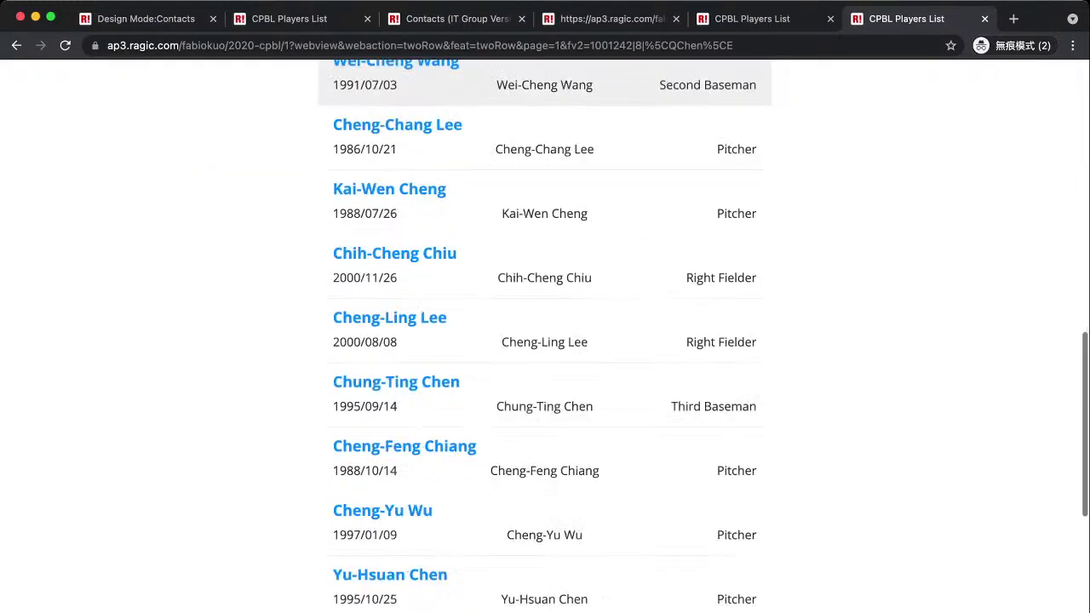
{"action": "scroll", "coordinate": [545, 340], "scroll_direction": "down", "scroll_amount": 2}
{"action": "scroll", "coordinate": [545, 340], "scroll_direction": "up", "scroll_amount": 11}
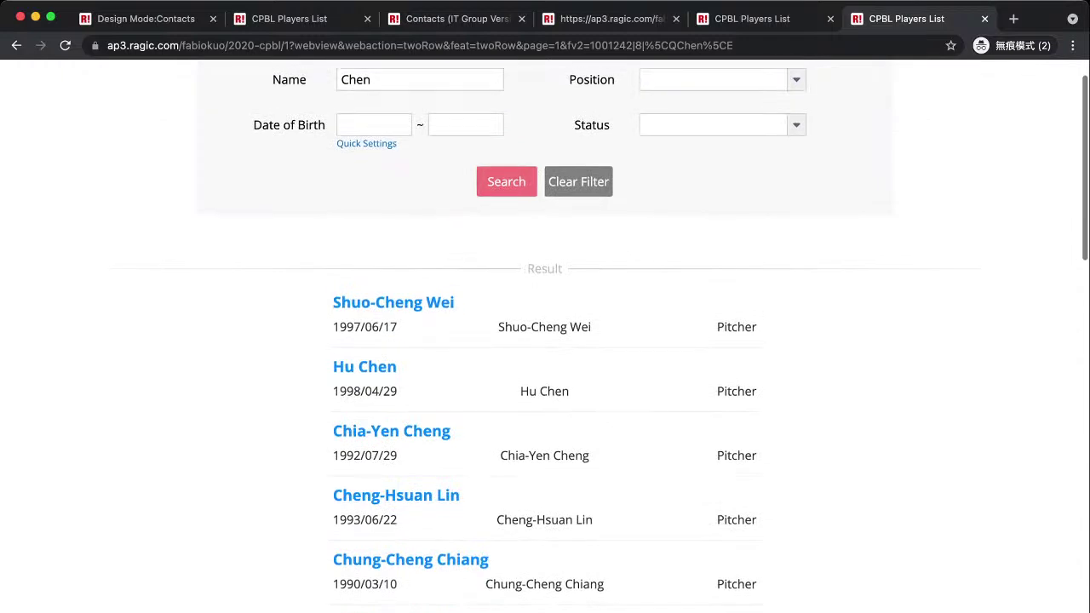
{"action": "scroll", "coordinate": [545, 553], "scroll_direction": "up", "scroll_amount": 1}
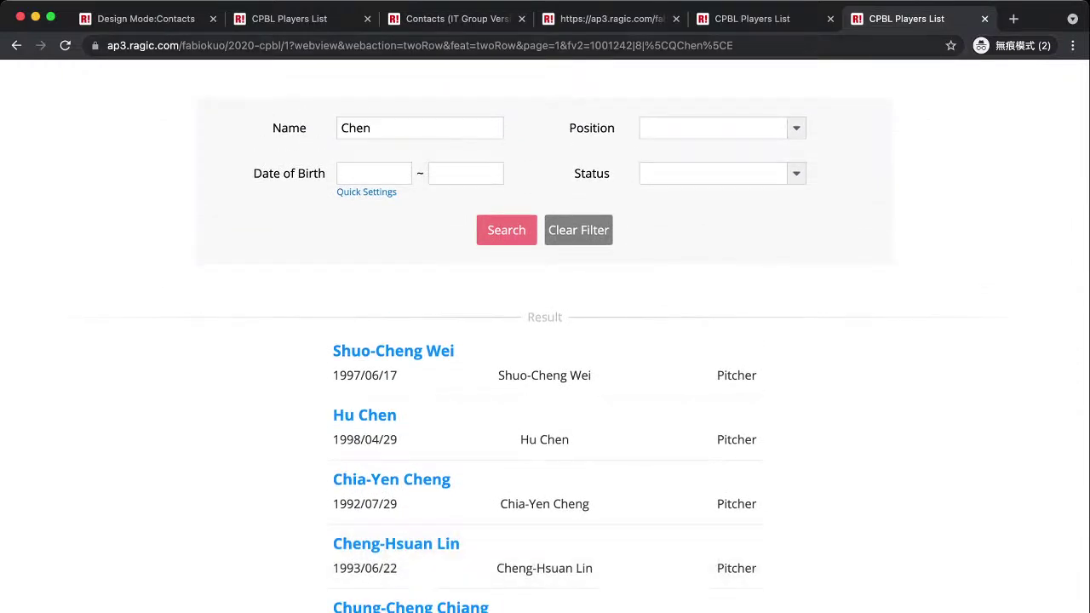
Cycle through the open tabs back to the plug-in code tab.
{"action": "key", "text": "super+4"}
{"action": "key", "text": "super+5"}
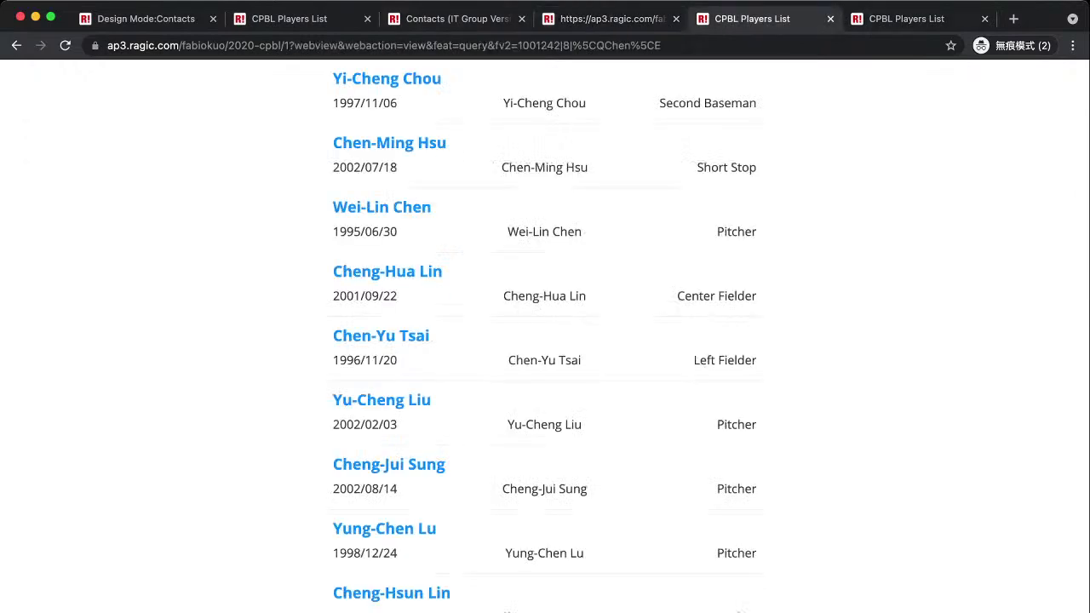
{"action": "key", "text": "super+3"}
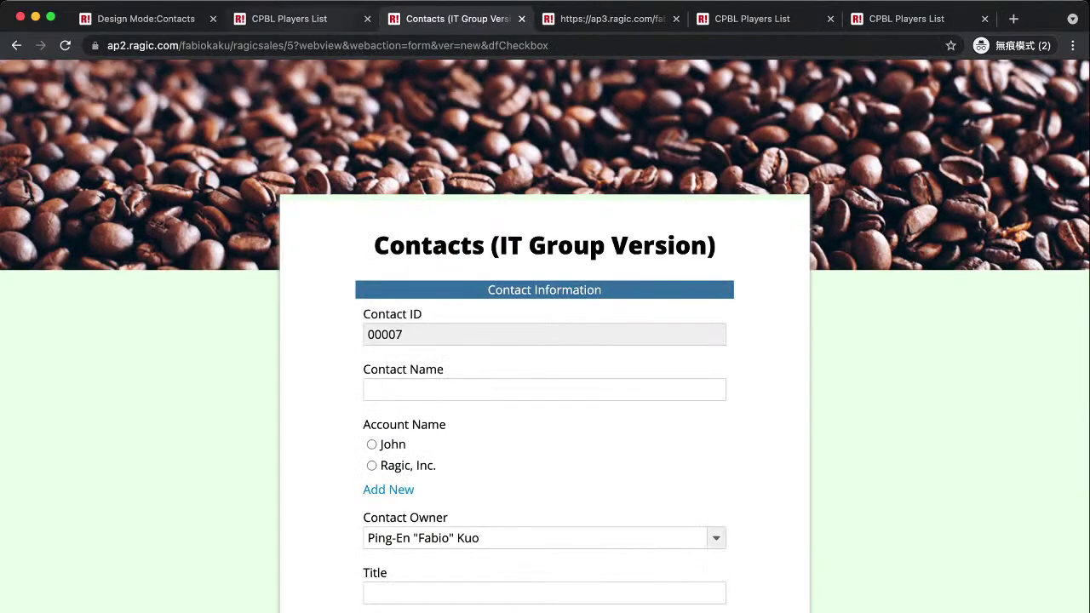
{"action": "key", "text": "super+2"}
From CPBL Players List, choose Embed This Sheet > Database Search and switch to its setup tab.
{"action": "mouse_move", "coordinate": [513, 126]}
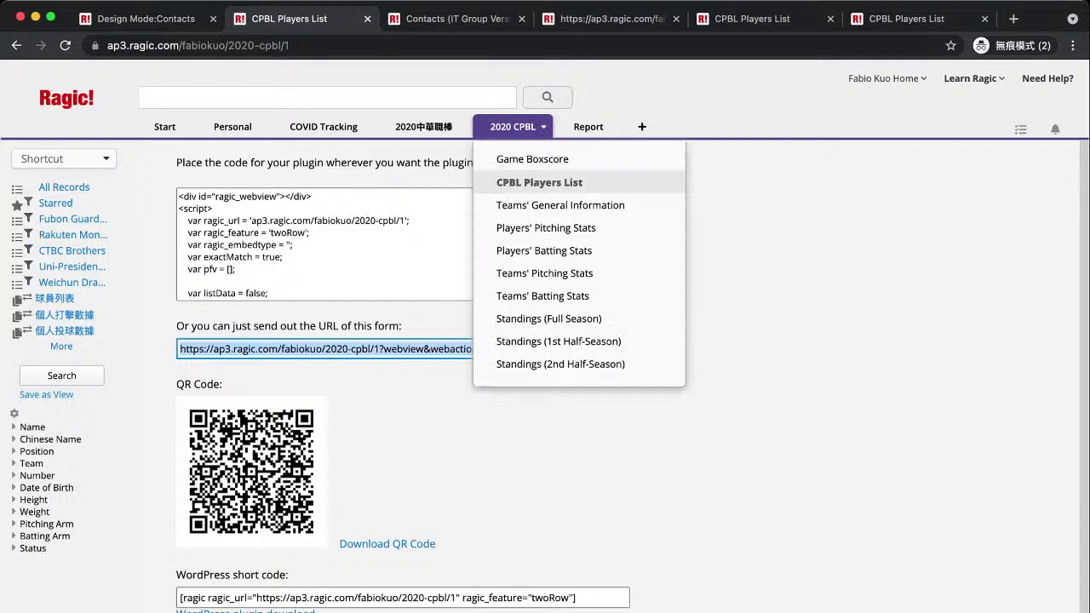
{"action": "left_click", "coordinate": [528, 181]}
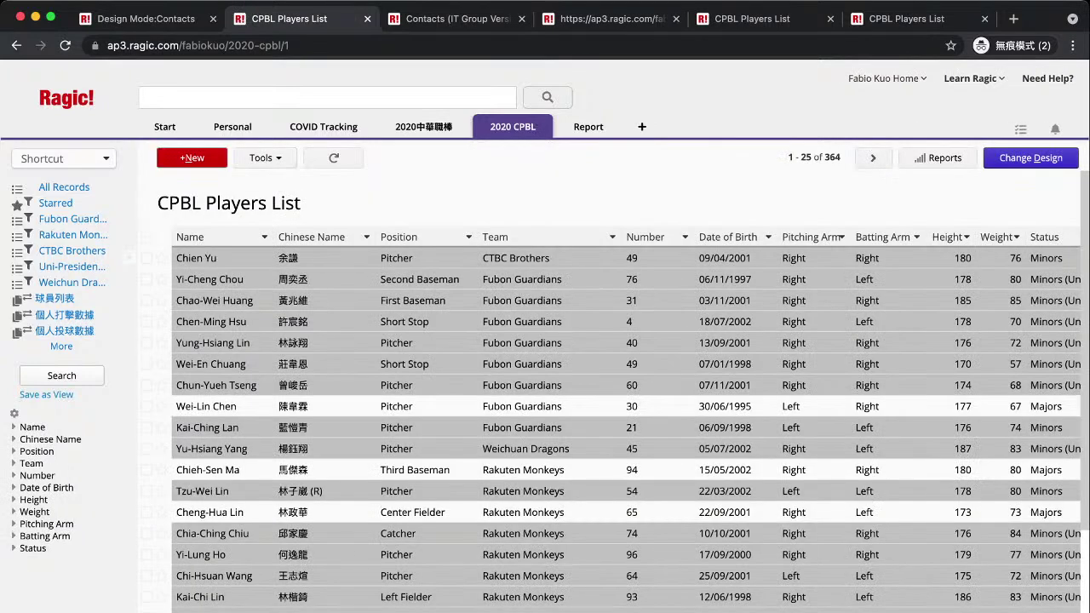
{"action": "left_click", "coordinate": [265, 158]}
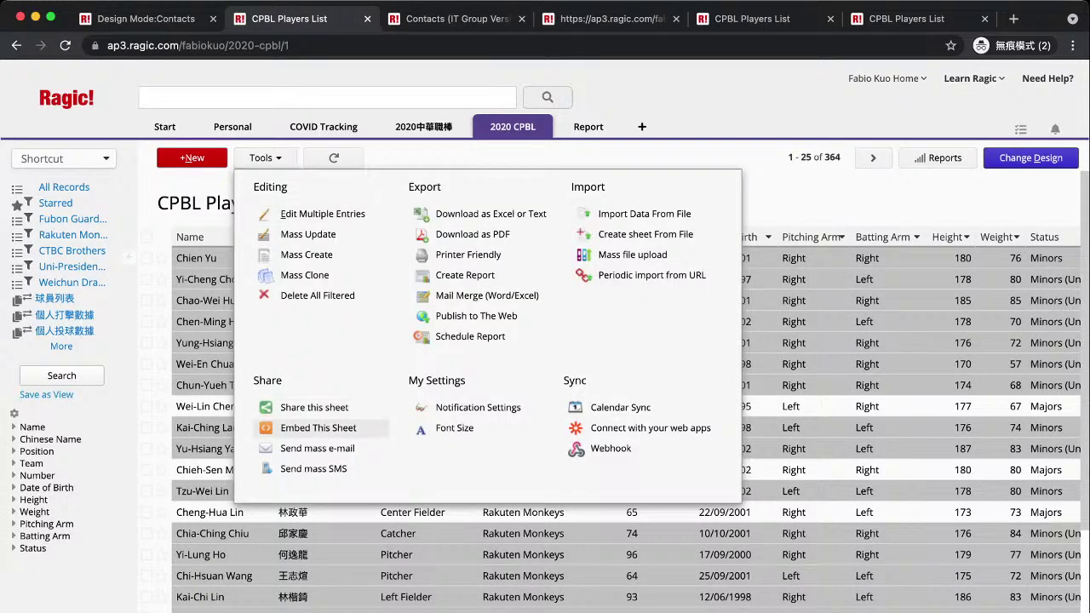
{"action": "left_click", "coordinate": [319, 427]}
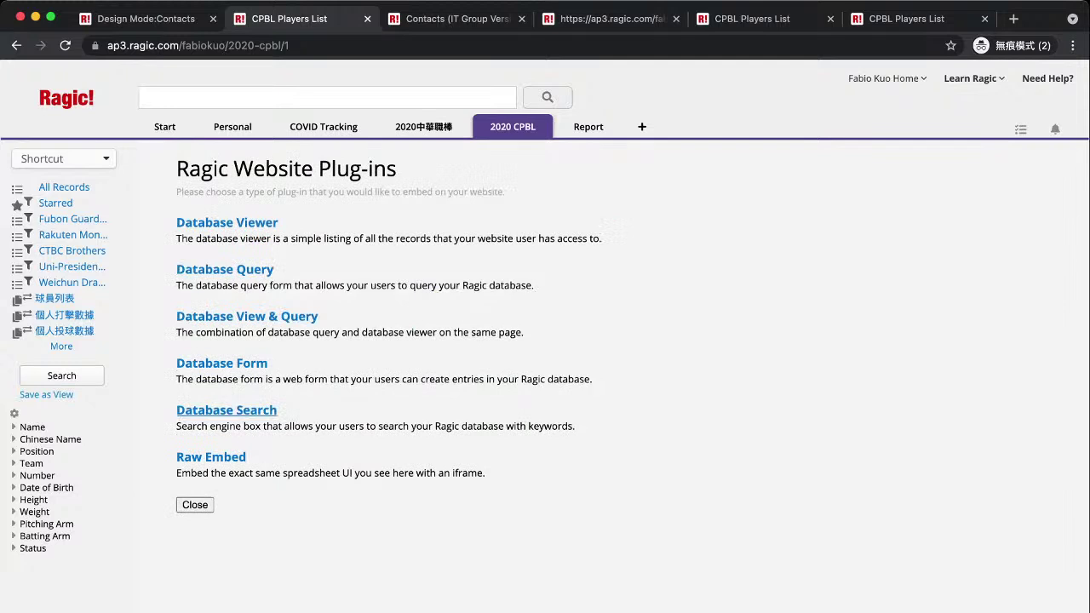
{"action": "left_click", "coordinate": [225, 409], "text": "super"}
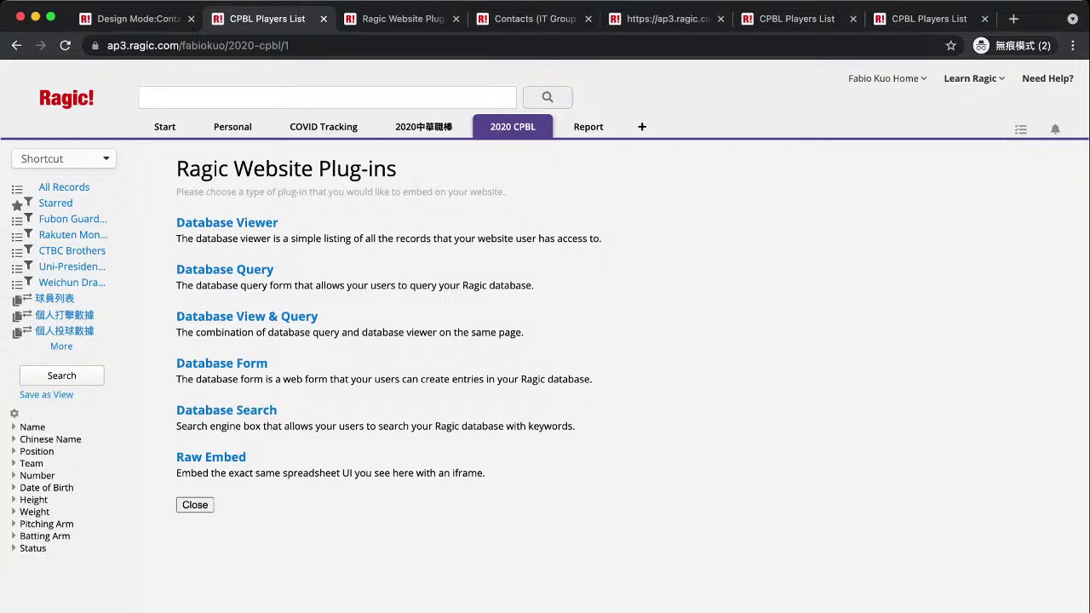
{"action": "key", "text": "ctrl+Tab"}
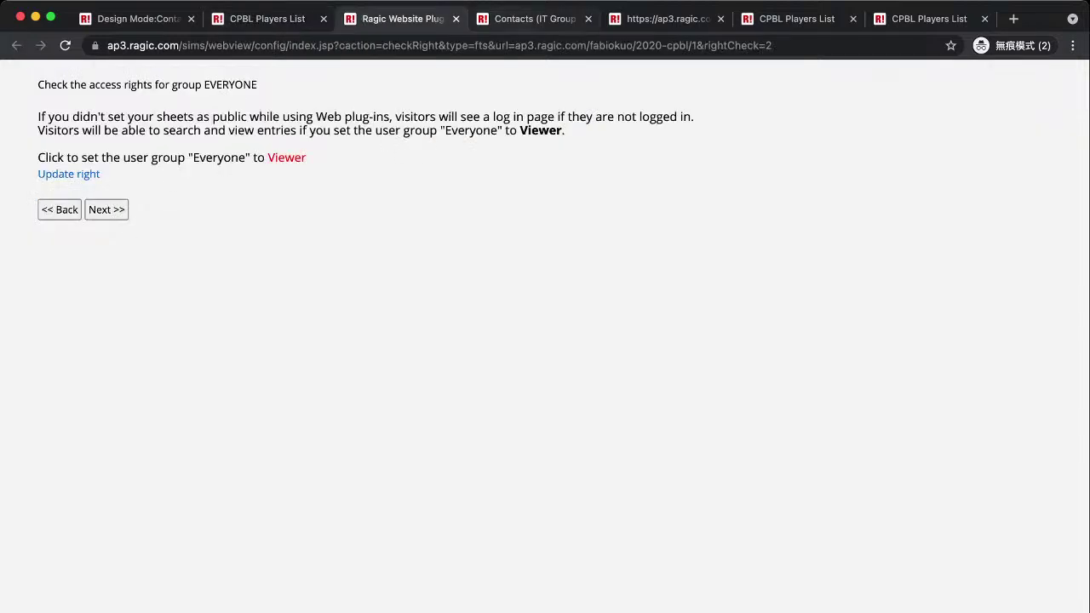
Restart the Database Search setup, test the preview search box, and reach display settings.
{"action": "left_click", "coordinate": [456, 19]}
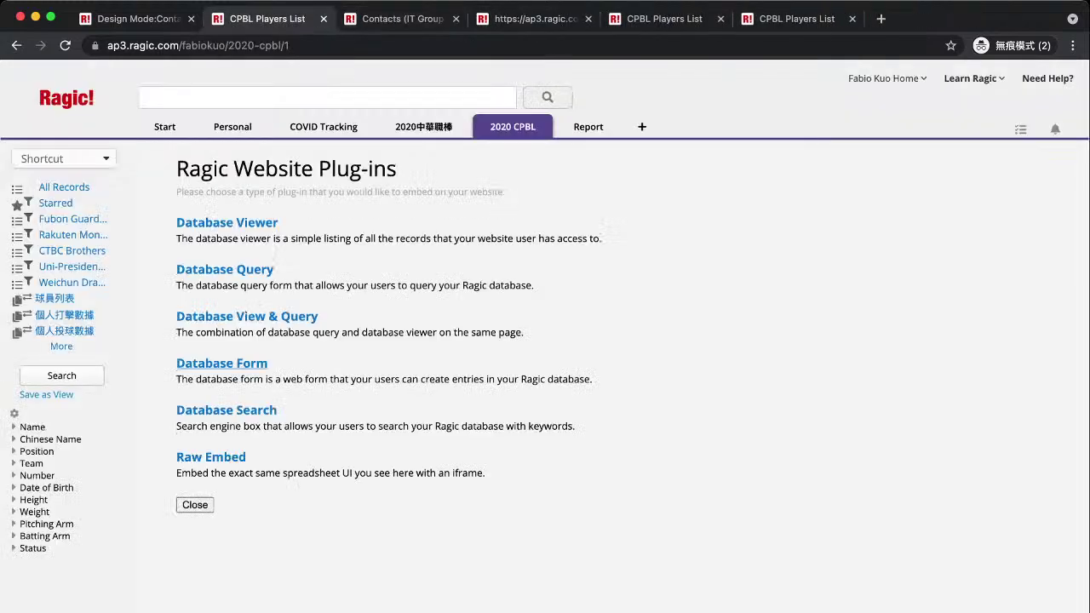
{"action": "left_click", "coordinate": [226, 410]}
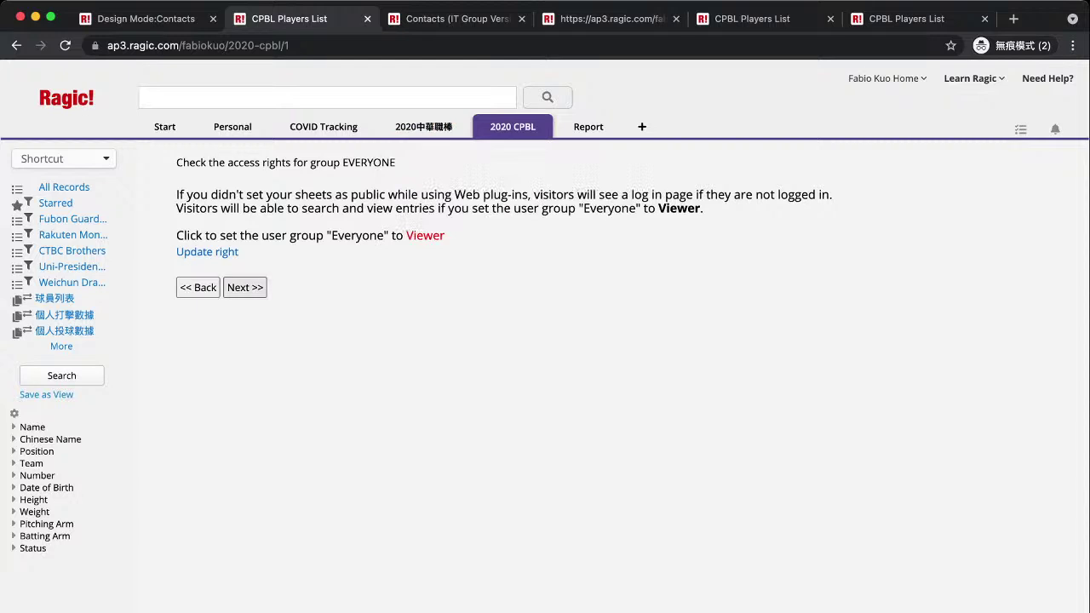
{"action": "left_click", "coordinate": [245, 287]}
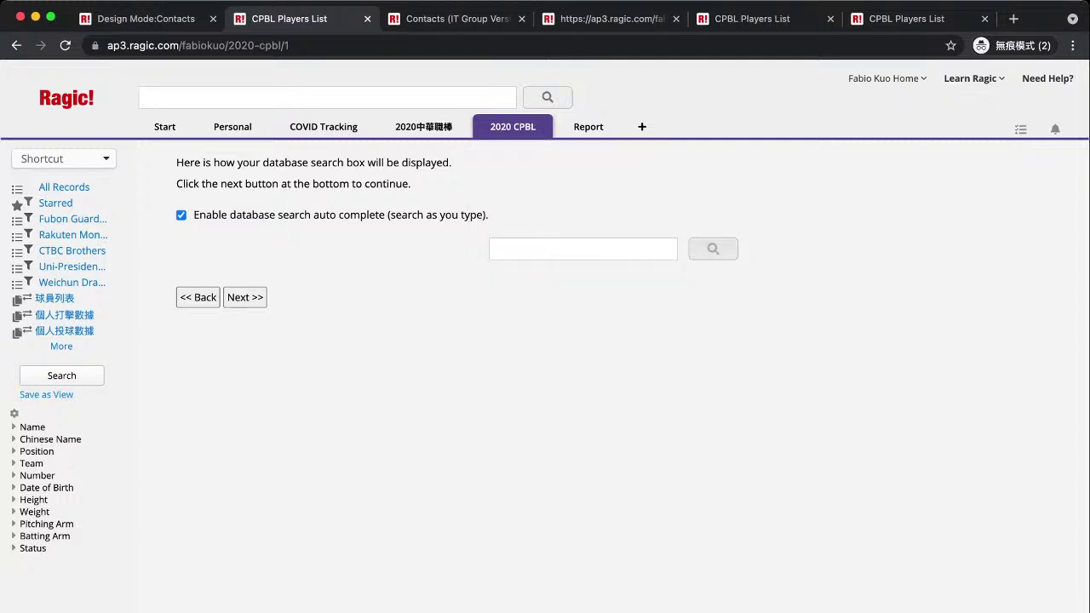
{"action": "left_click", "coordinate": [583, 249]}
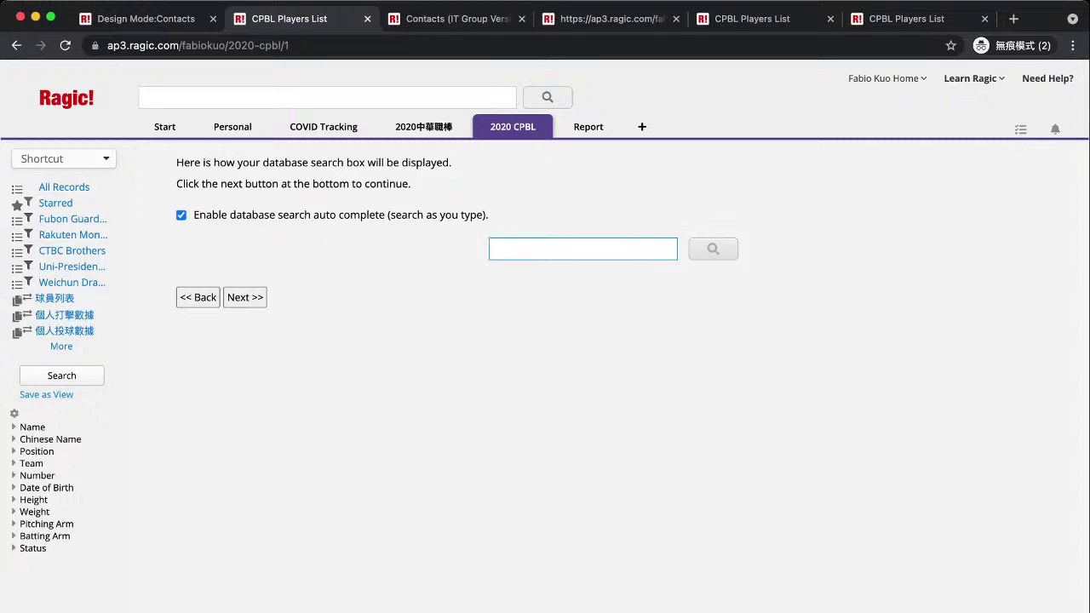
{"action": "left_click", "coordinate": [244, 298]}
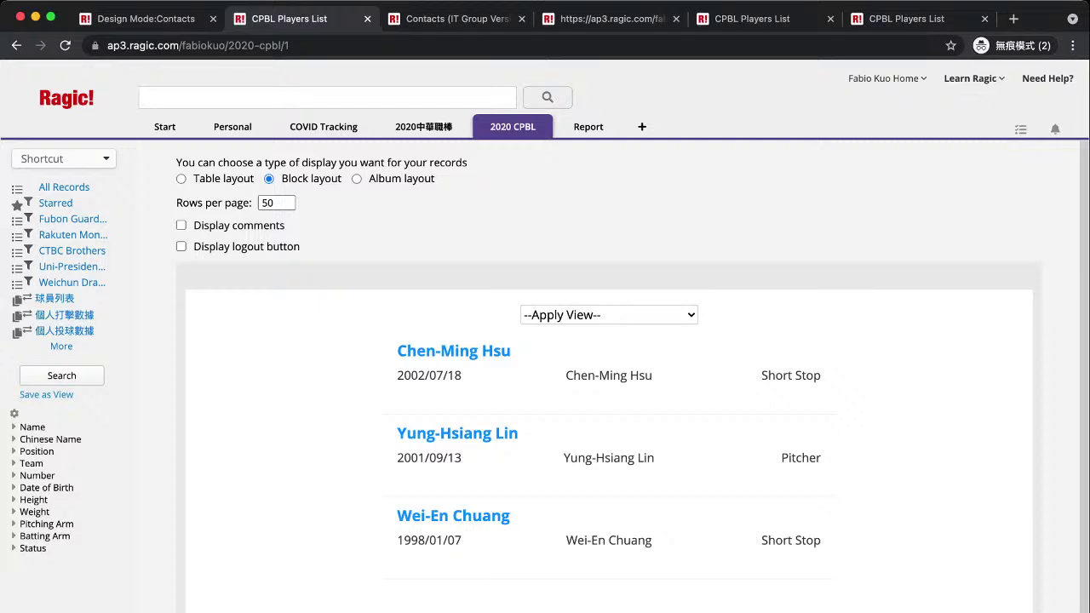
Switch the records display to Table layout and proceed to the plug-in code.
{"action": "mouse_move", "coordinate": [609, 375]}
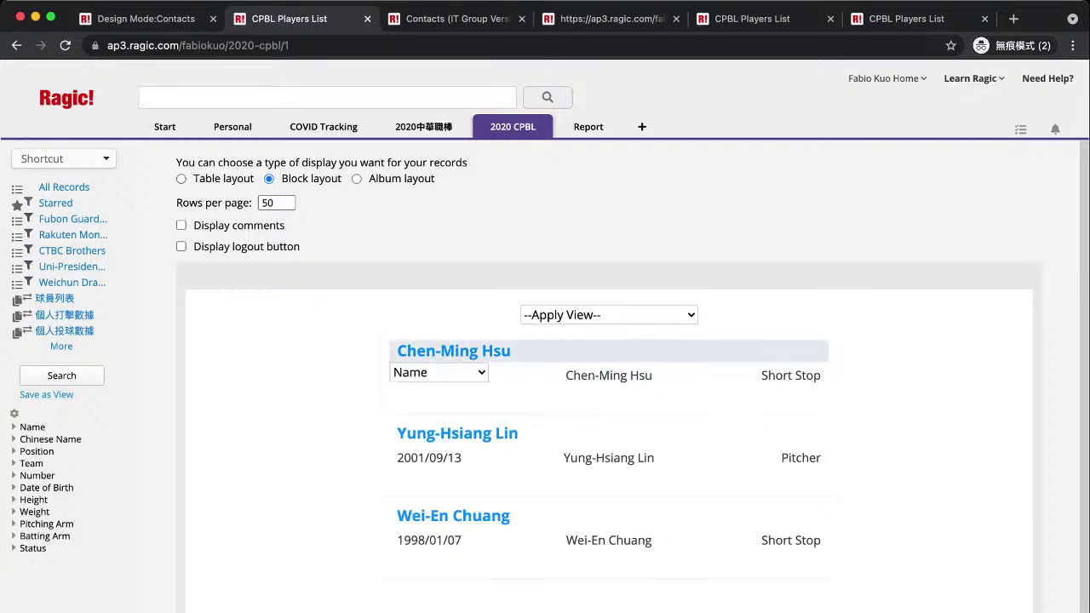
{"action": "left_click", "coordinate": [180, 178]}
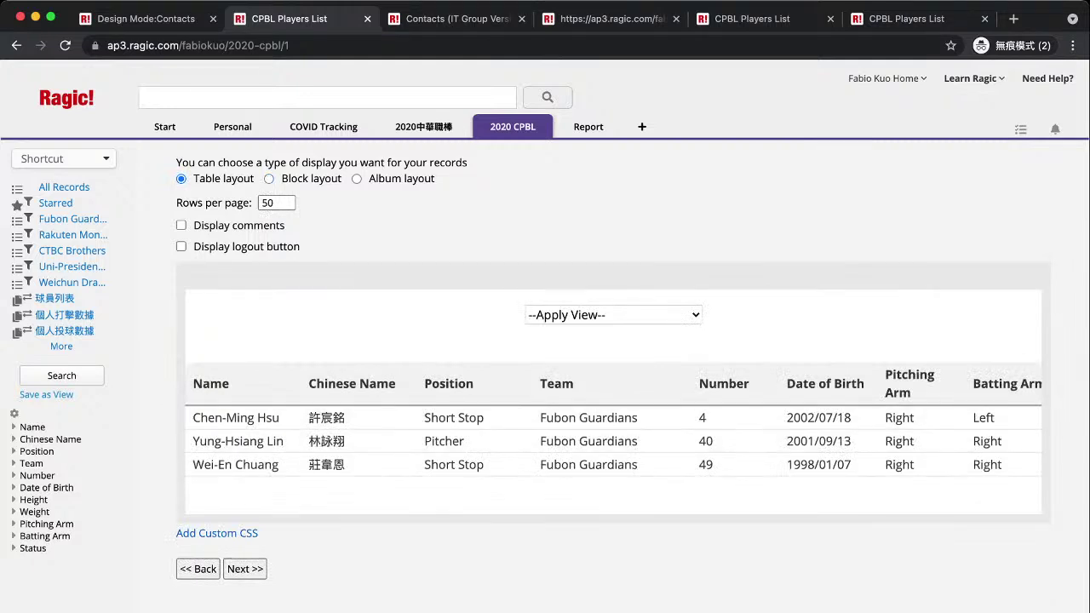
{"action": "left_click", "coordinate": [245, 569]}
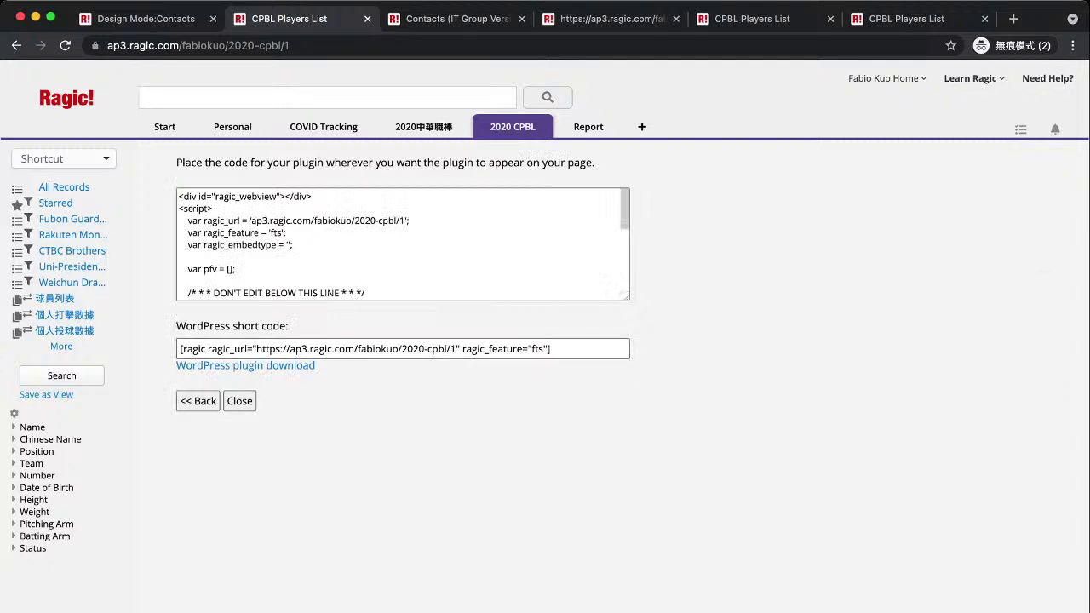
Review the 'fts' embed code, then close the setup to return to the records.
{"action": "scroll", "coordinate": [402, 245], "scroll_direction": "down", "scroll_amount": 5}
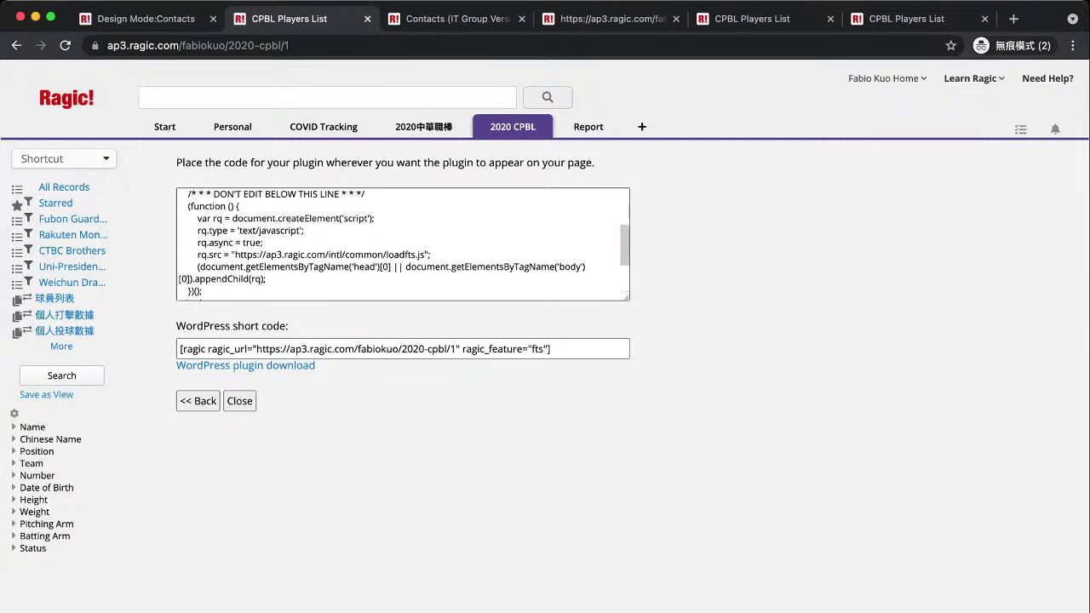
{"action": "scroll", "coordinate": [403, 244], "scroll_direction": "up", "scroll_amount": 5}
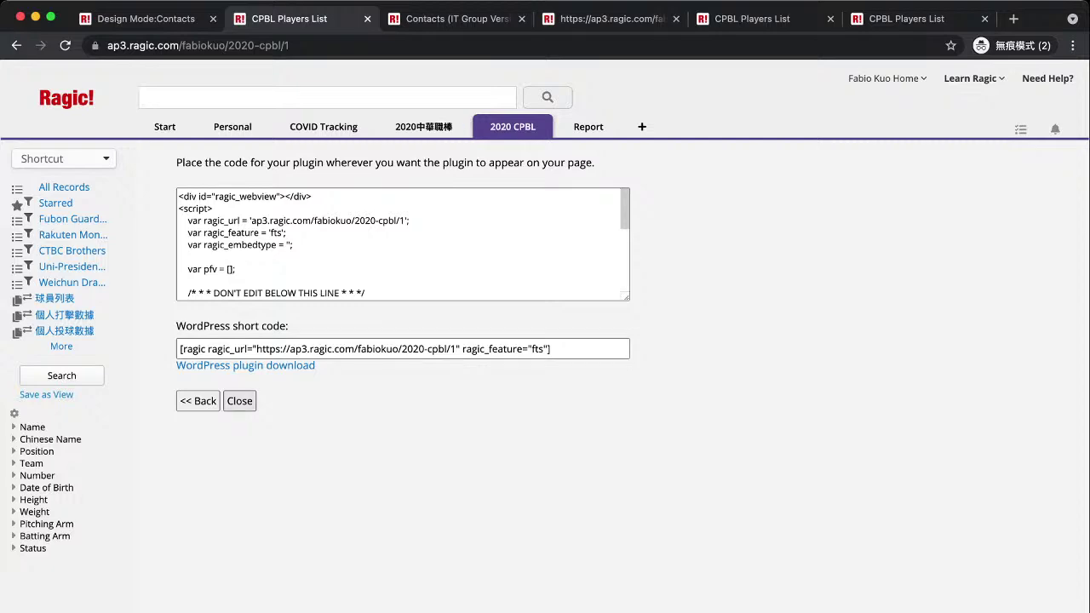
{"action": "left_click", "coordinate": [239, 400]}
Preview the Send mass e-mail form from the Tools menu, then dismiss it.
{"action": "left_click", "coordinate": [265, 158]}
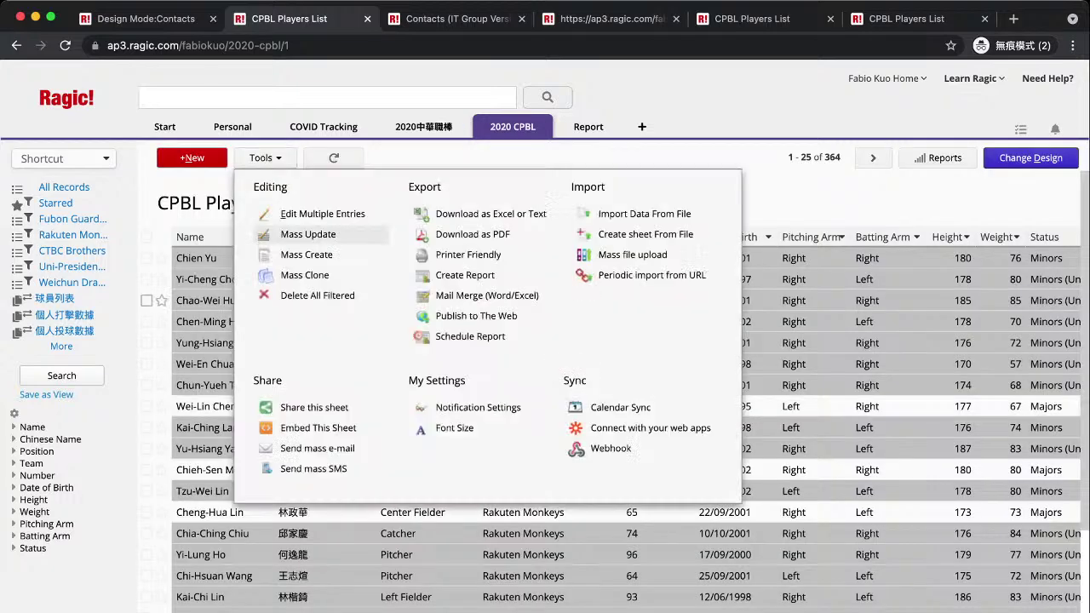
{"action": "left_click", "coordinate": [317, 448]}
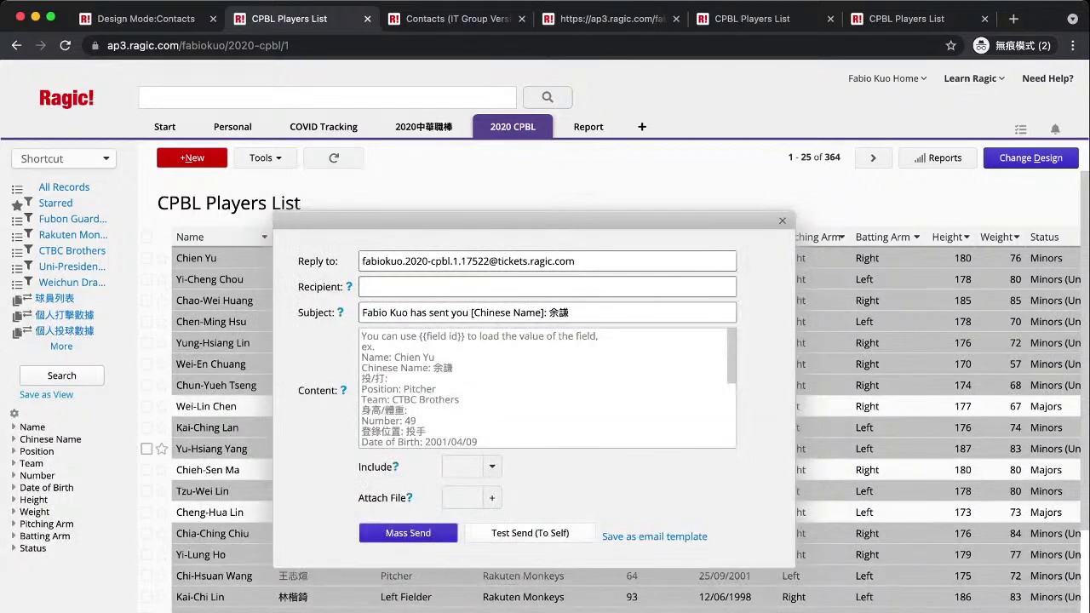
{"action": "key", "text": "Escape"}
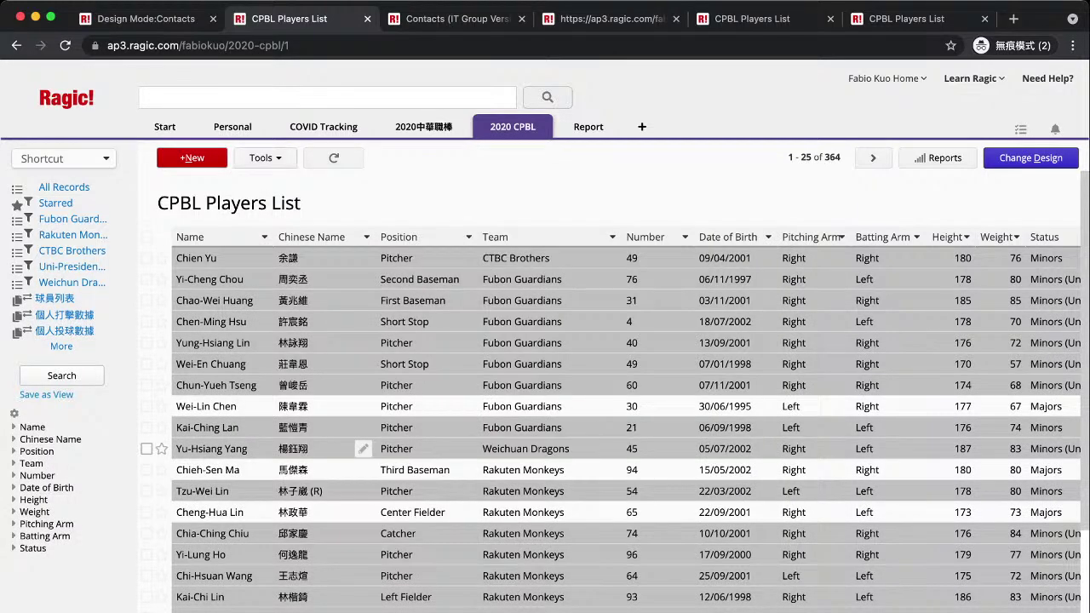
Bring up Embed This Sheet's plug-in choices, then switch to the Contacts (IT Group Version) form.
{"action": "left_click", "coordinate": [265, 158]}
{"action": "left_click", "coordinate": [317, 429]}
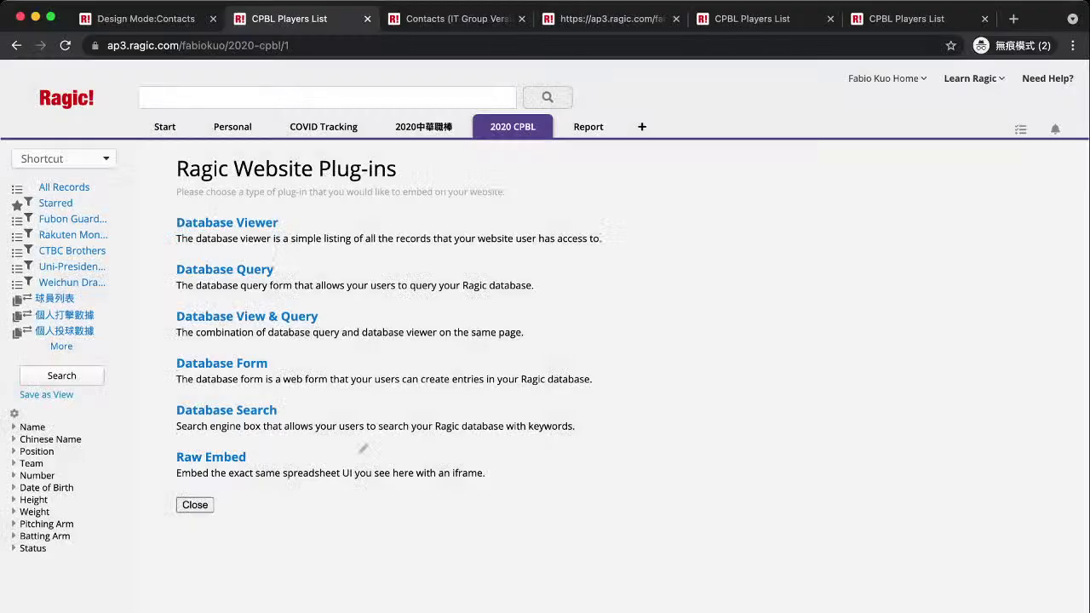
{"action": "left_click", "coordinate": [451, 18]}
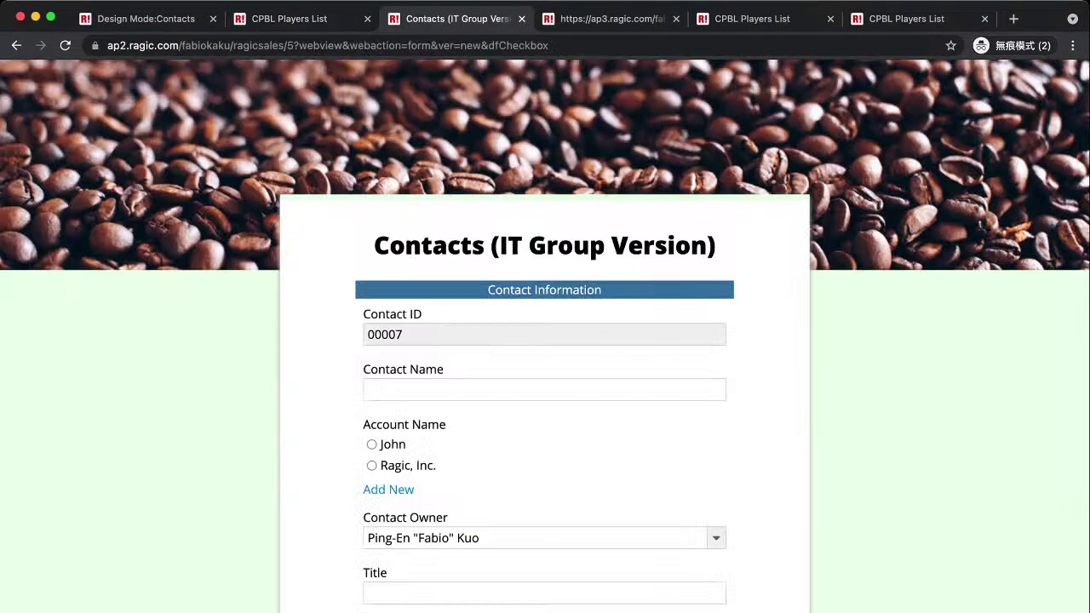
Strip the web-form query from the address to reload the contact in normal Ragic view.
{"action": "left_click_drag", "start_coordinate": [549, 45], "coordinate": [299, 46]}
{"action": "key", "text": "BackSpace"}
{"action": "key", "text": "Return"}
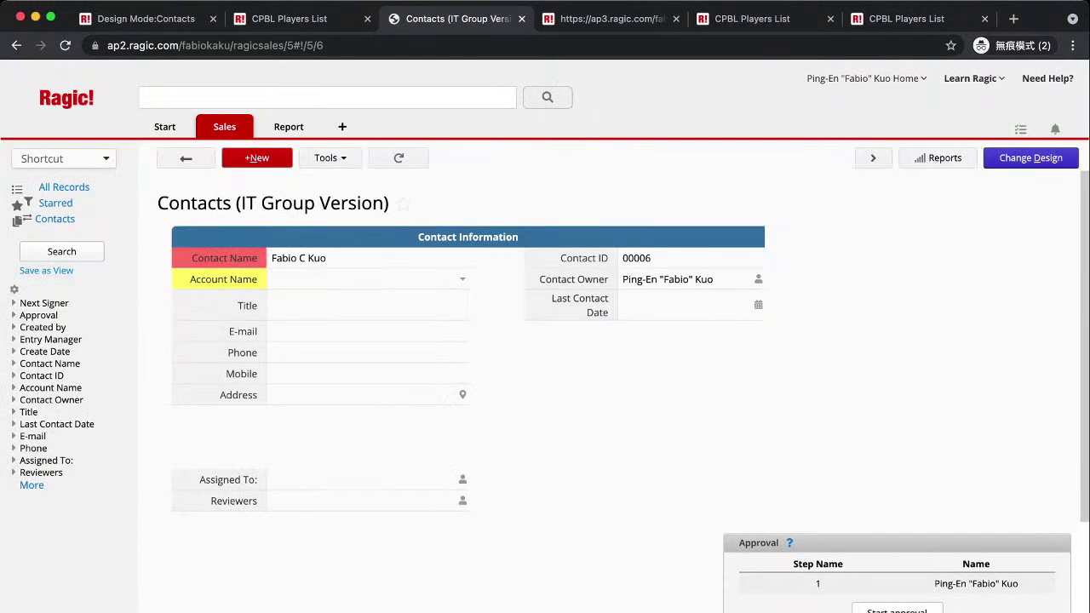
Review the contact's guest share-link permissions, then return to the CPBL Players List plug-ins page.
{"action": "left_click", "coordinate": [330, 157]}
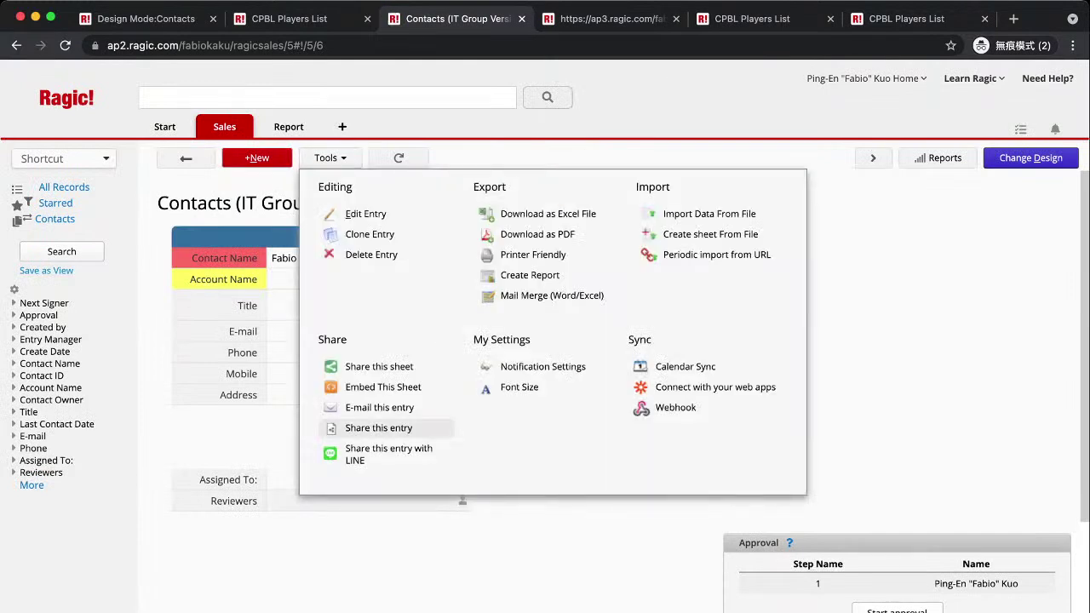
{"action": "left_click", "coordinate": [379, 384]}
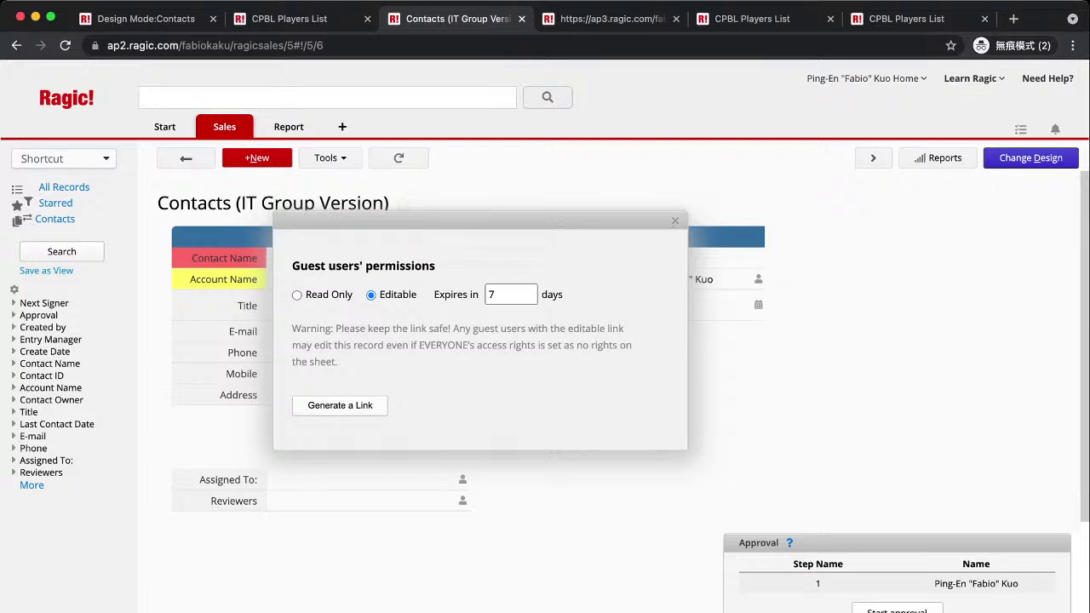
{"action": "left_click", "coordinate": [675, 221]}
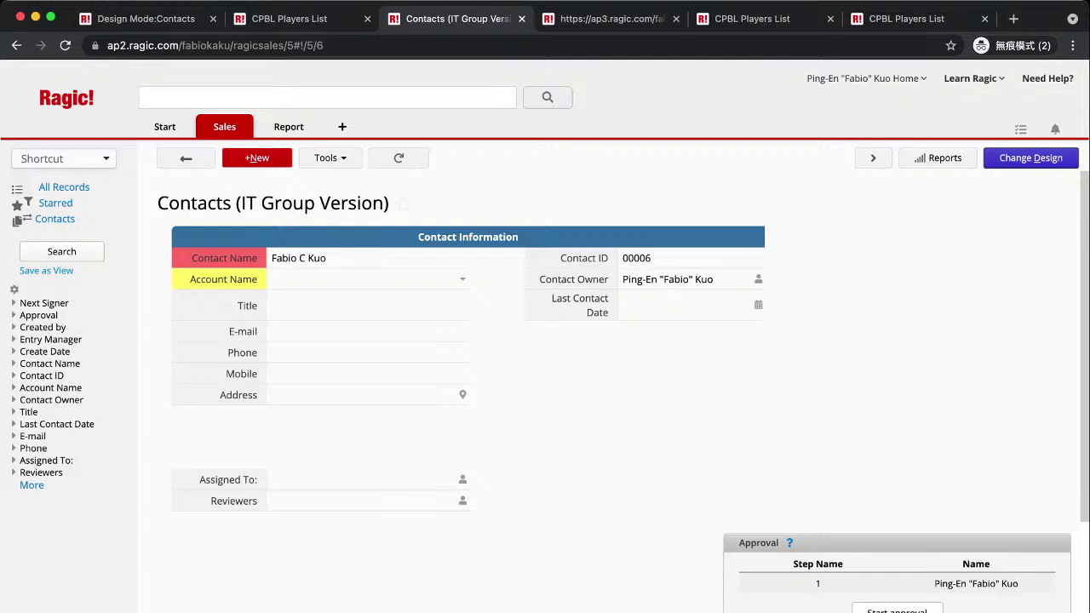
{"action": "left_click", "coordinate": [290, 18]}
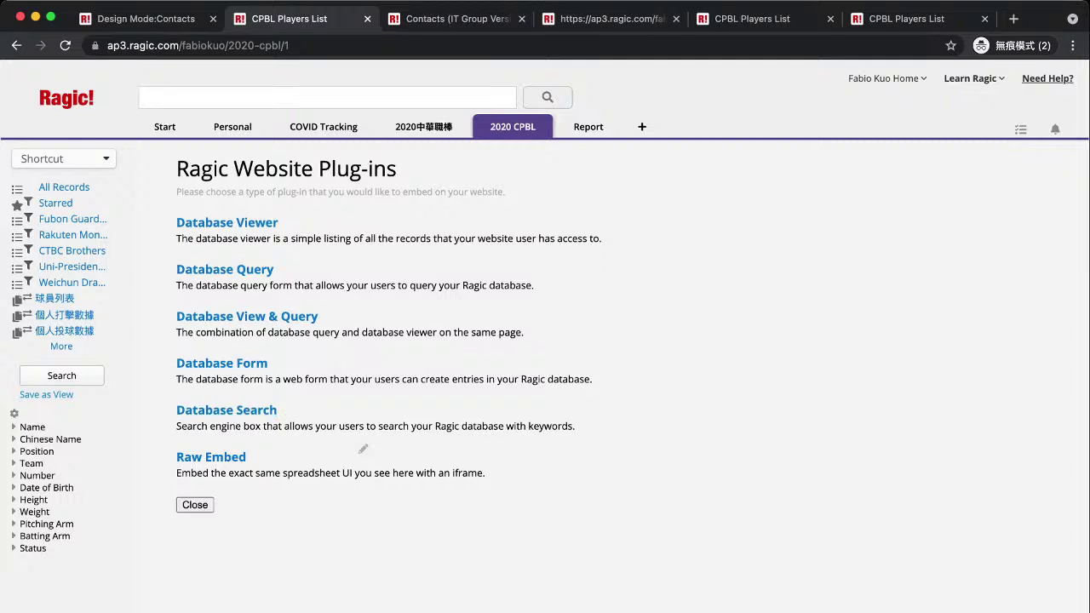
Open Ragic's Need Help support page in a new tab from the plug-ins page.
{"action": "left_click", "coordinate": [363, 449]}
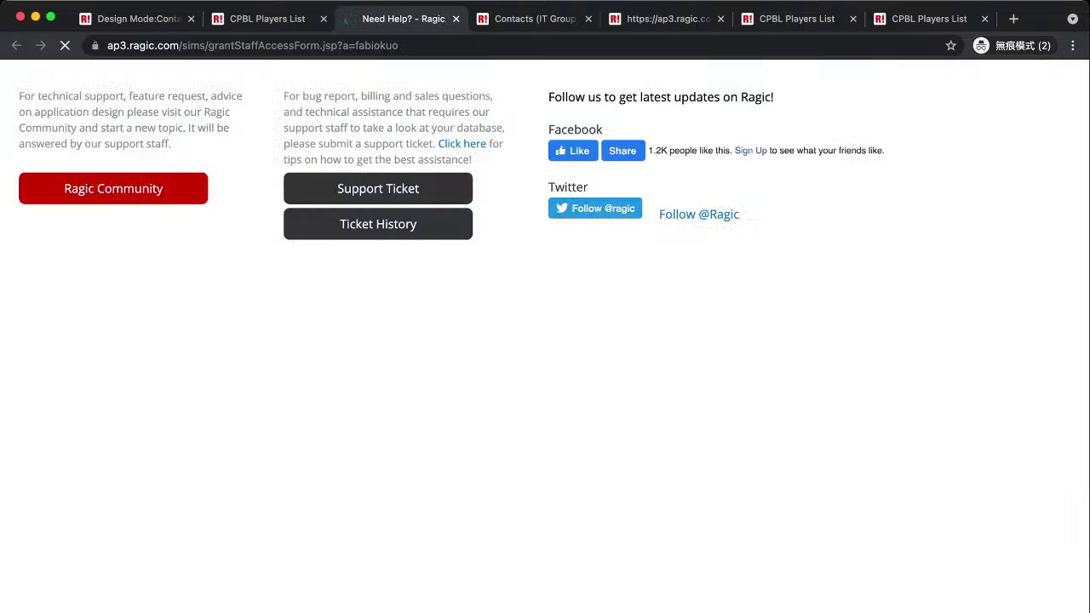
Move into the issue description box of the support request form.
{"action": "key", "text": "Tab"}
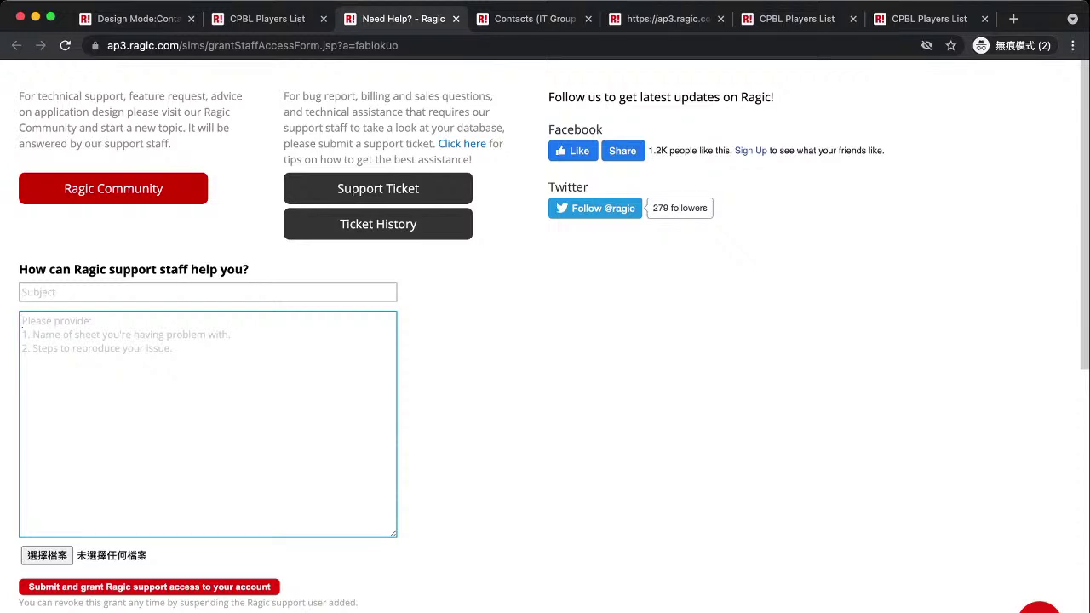
Close the Need Help and single-player record tabs, then look over the 'Chen' query results.
{"action": "left_click", "coordinate": [455, 17]}
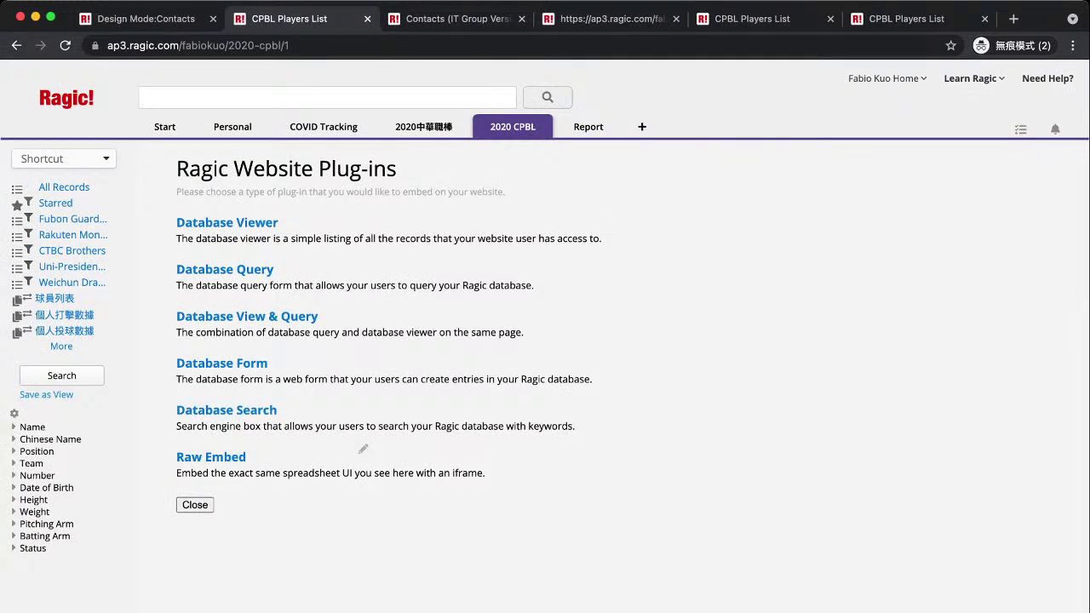
{"action": "left_click", "coordinate": [609, 18]}
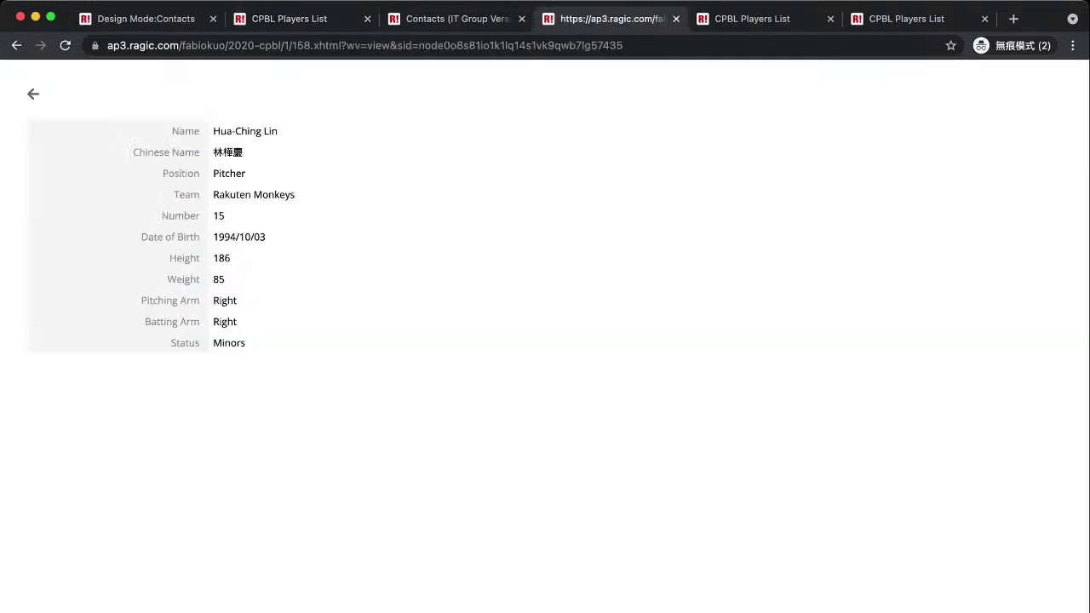
{"action": "left_click", "coordinate": [676, 18]}
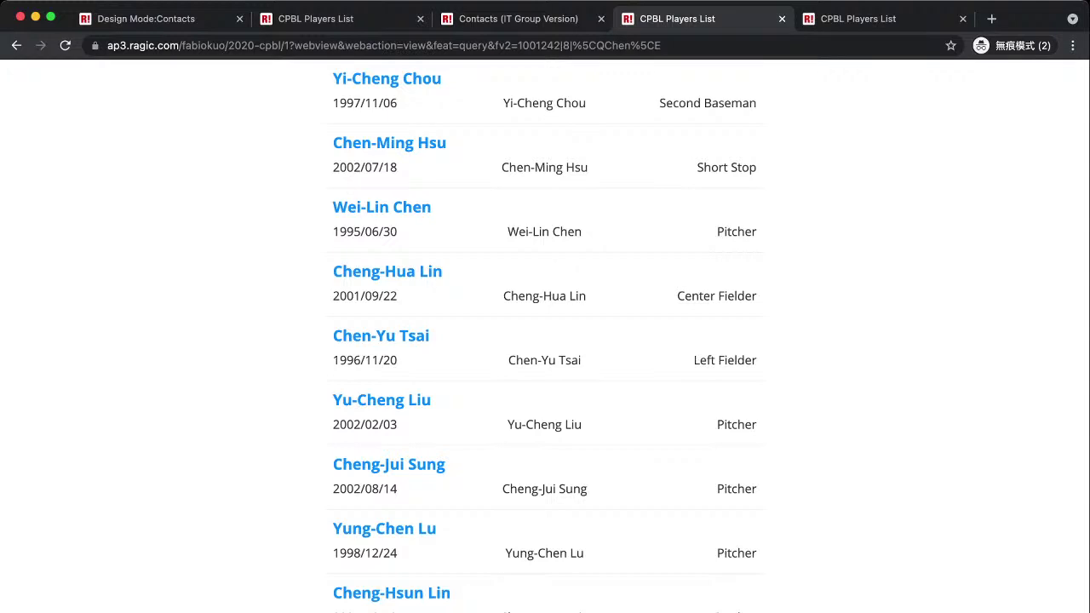
{"action": "scroll", "coordinate": [545, 336], "scroll_direction": "down", "scroll_amount": 5}
{"action": "scroll", "coordinate": [545, 336], "scroll_direction": "up", "scroll_amount": 5}
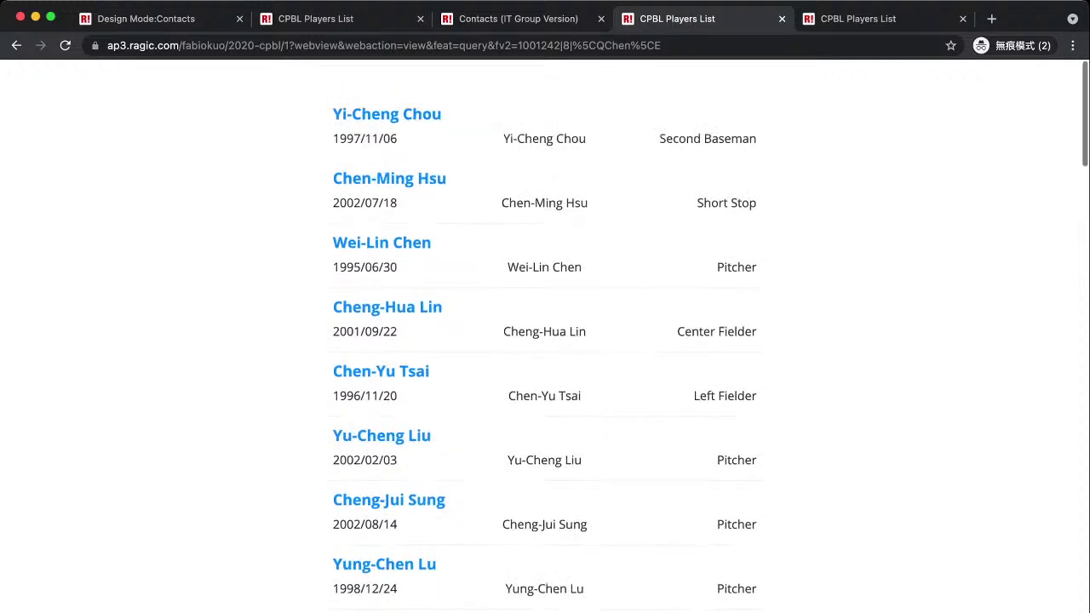
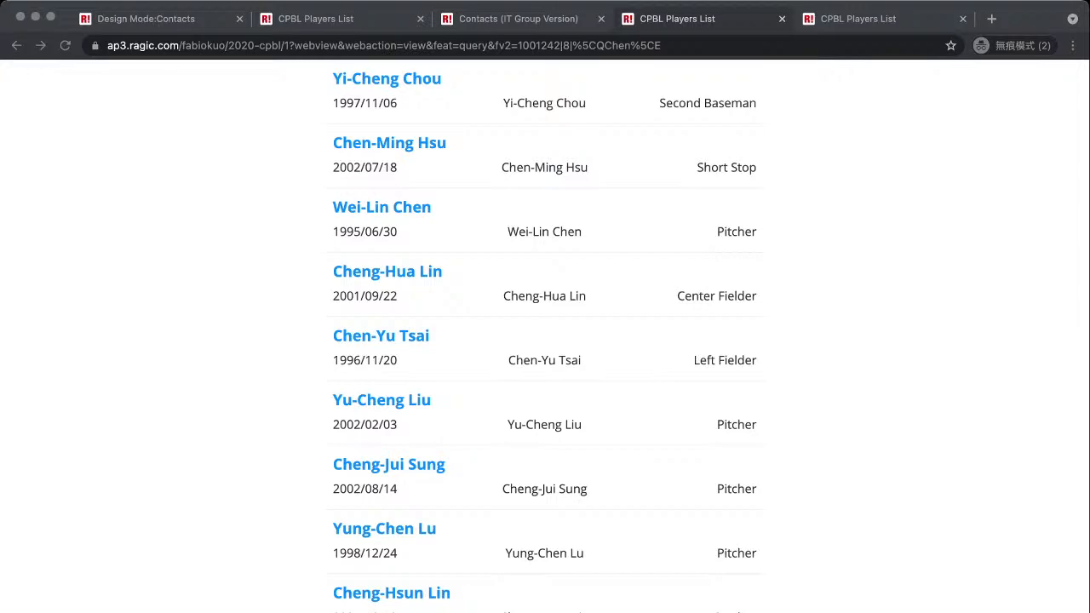
Switch from the CPBL Players List to the Contacts (IT Group Version) form.
{"action": "key", "text": "super+l"}
{"action": "key", "text": "ctrl+shift+Tab"}
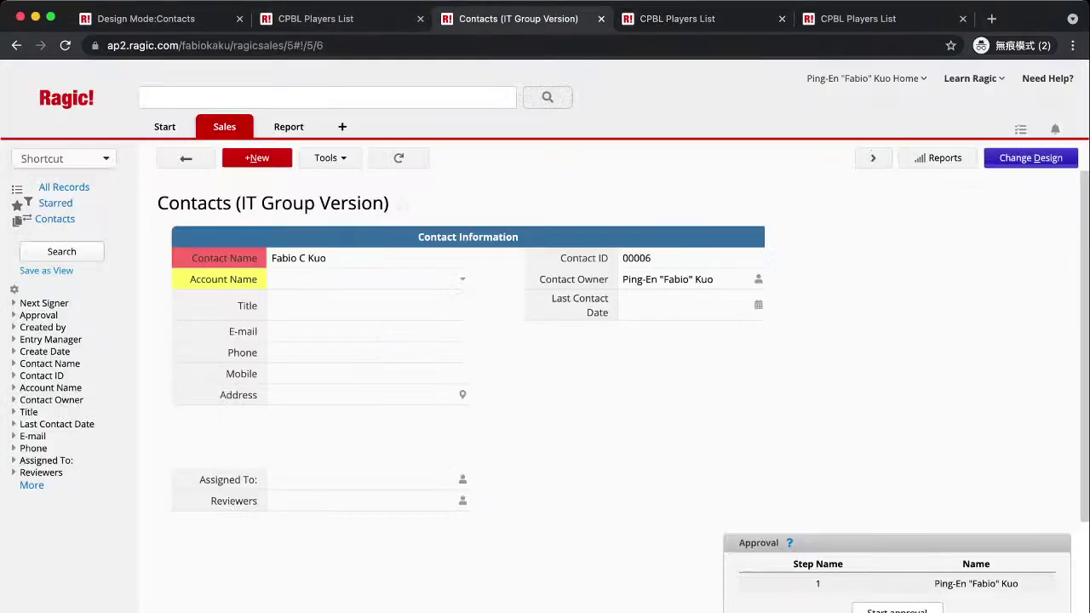
In design mode, add a 'Date of Birth' field label in cell A9 under Address.
{"action": "left_click", "coordinate": [1031, 158]}
{"action": "left_click", "coordinate": [353, 445]}
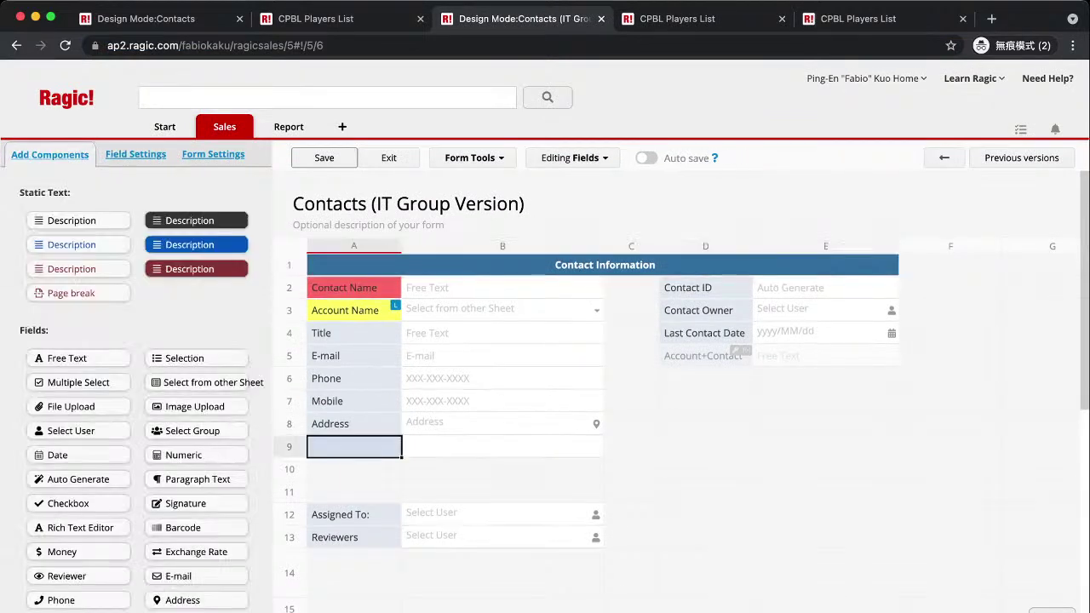
{"action": "type", "text": "Date of Birth"}
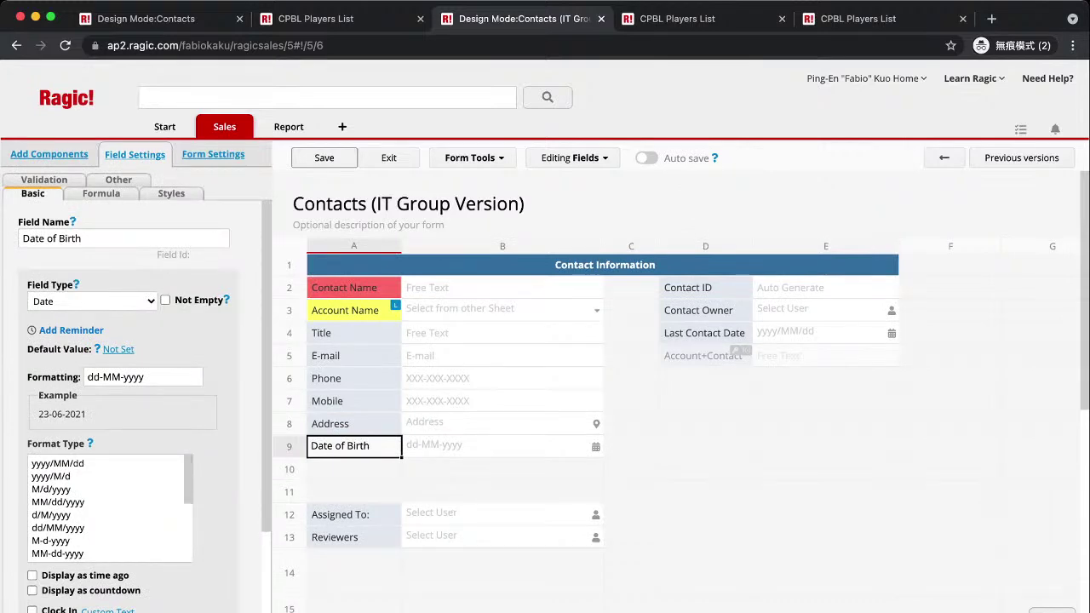
{"action": "scroll", "coordinate": [111, 509], "scroll_direction": "down", "scroll_amount": 1}
{"action": "scroll", "coordinate": [111, 508], "scroll_direction": "up", "scroll_amount": 1}
Try the preset date formats yyyy/MM/dd, yyyy/M/d, M/d/yyyy, MM/dd/yyyy and d/M/yyyy.
{"action": "left_click", "coordinate": [57, 464]}
{"action": "left_click", "coordinate": [51, 476]}
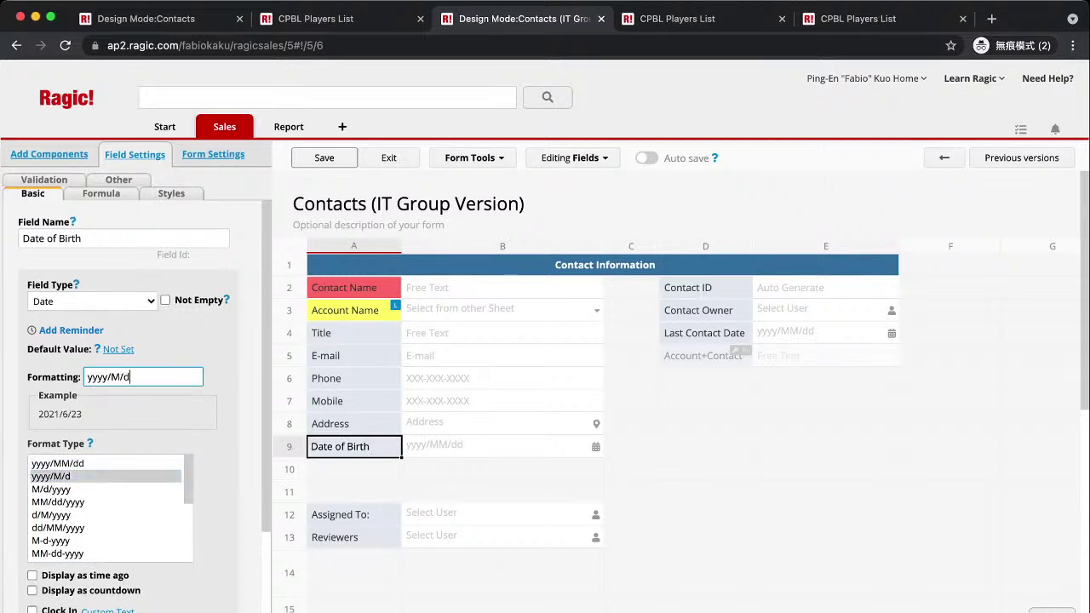
{"action": "left_click", "coordinate": [51, 489]}
{"action": "left_click", "coordinate": [58, 502]}
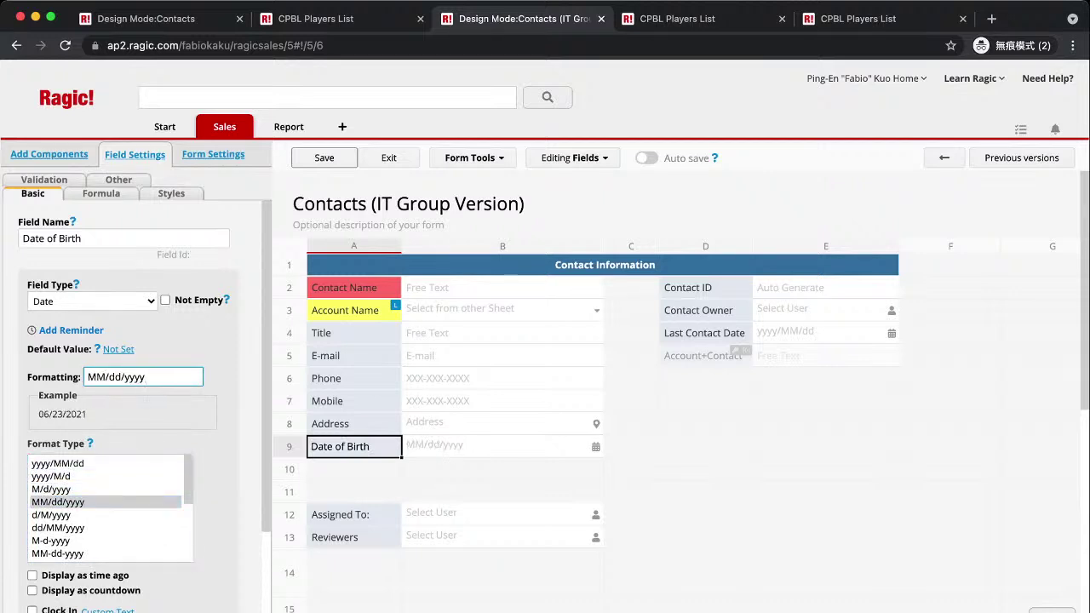
{"action": "left_click", "coordinate": [51, 514]}
{"action": "scroll", "coordinate": [111, 508], "scroll_direction": "down", "scroll_amount": 5}
{"action": "scroll", "coordinate": [110, 508], "scroll_direction": "up", "scroll_amount": 5}
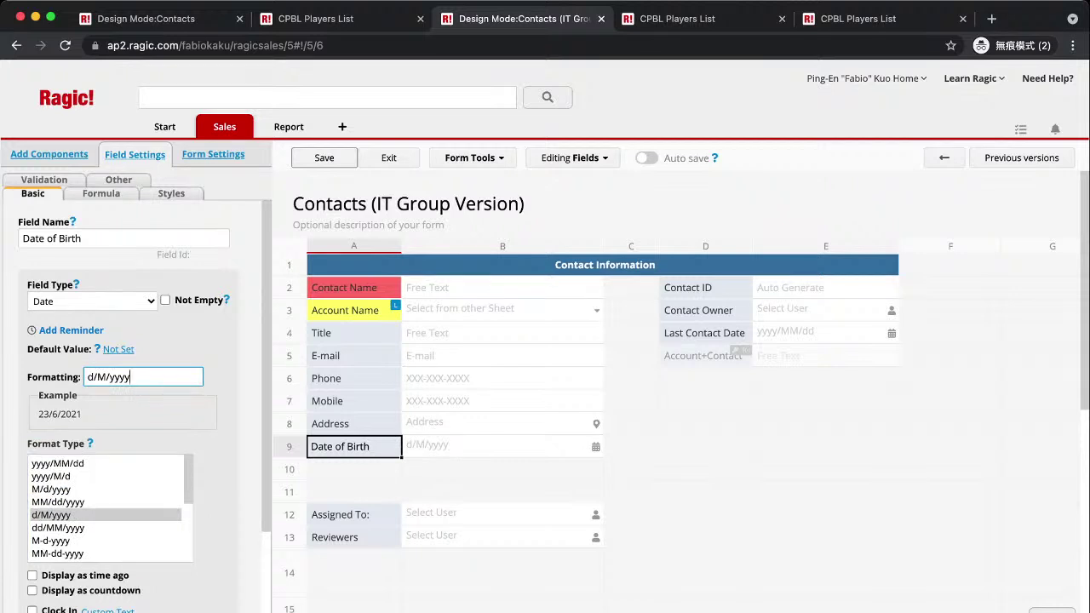
Replace the field's date format with the custom pattern yyyy-MM-dd.
{"action": "left_click_drag", "start_coordinate": [130, 376], "coordinate": [109, 378]}
{"action": "scroll", "coordinate": [109, 508], "scroll_direction": "down", "scroll_amount": 5}
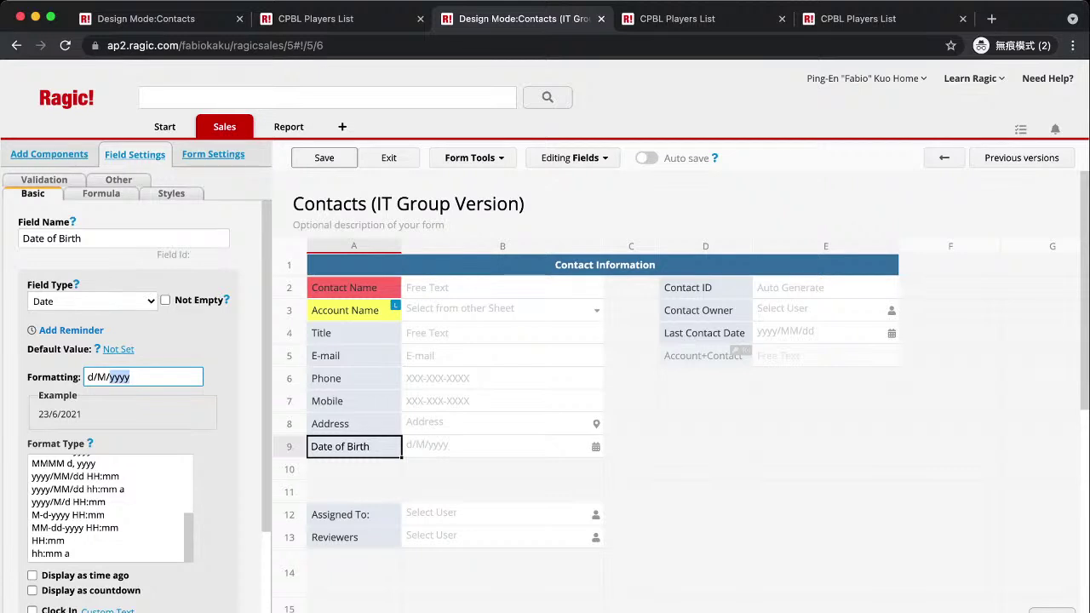
{"action": "key", "text": "Right"}
{"action": "key", "text": "super+a"}
{"action": "type", "text": "yyyy-mm-"}
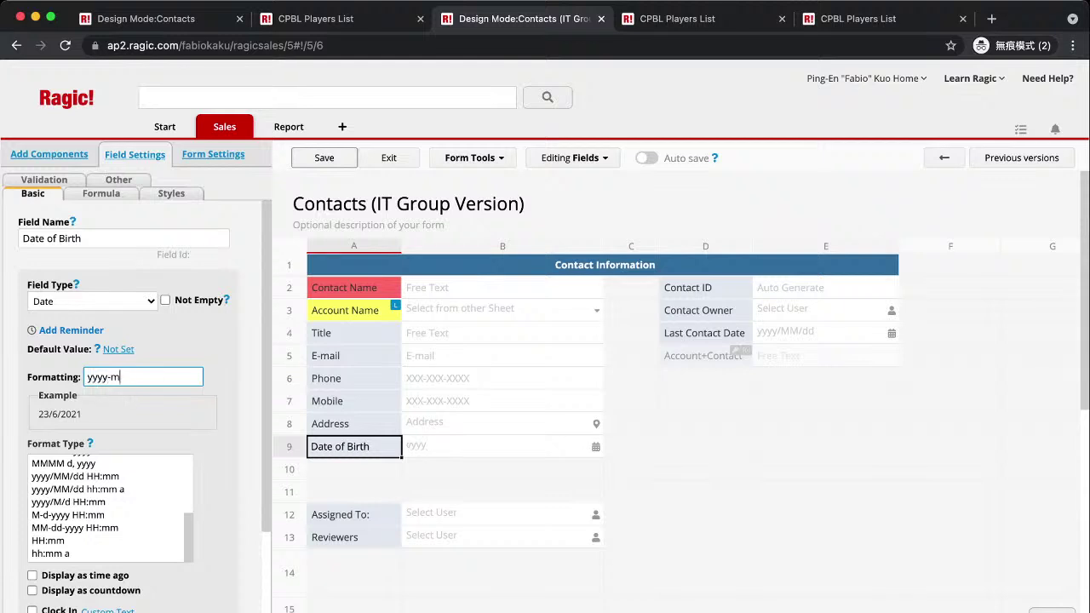
{"action": "key", "text": "BackSpace"}
{"action": "key", "text": "BackSpace"}
{"action": "key", "text": "BackSpace"}
{"action": "type", "text": "MM-dd"}
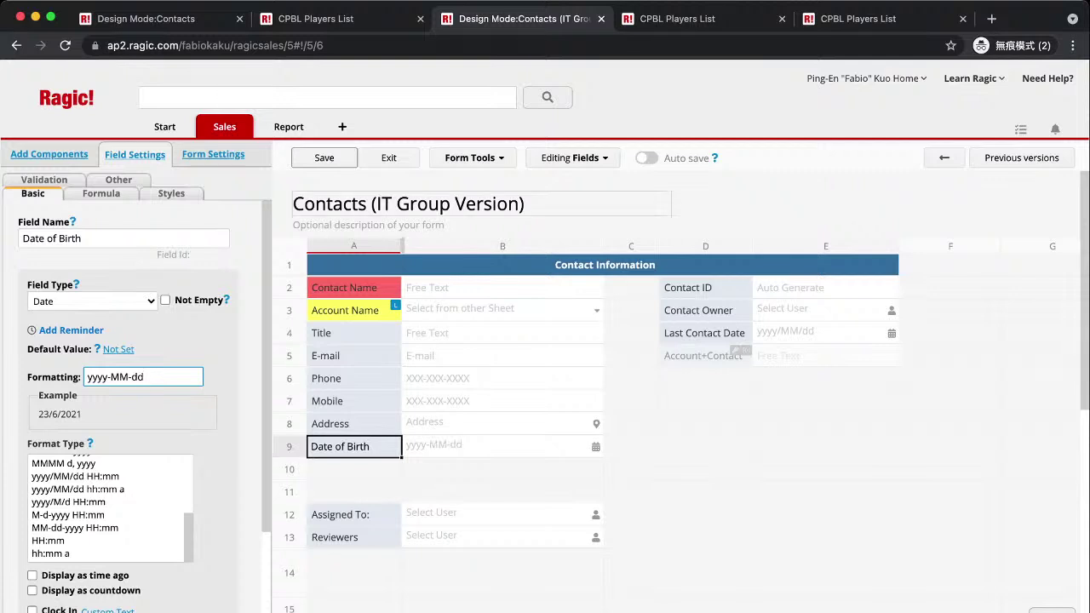
{"action": "key", "text": "Tab"}
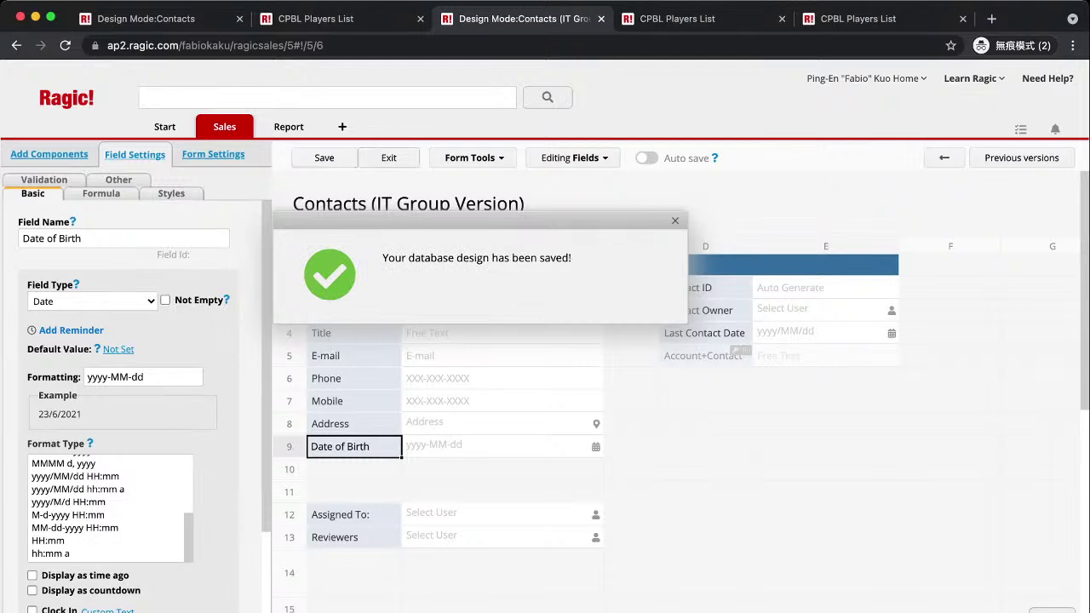
Back on the contact record, set Date of Birth to June 22, 2021 and save.
{"action": "left_click", "coordinate": [388, 157]}
{"action": "left_click", "coordinate": [366, 415]}
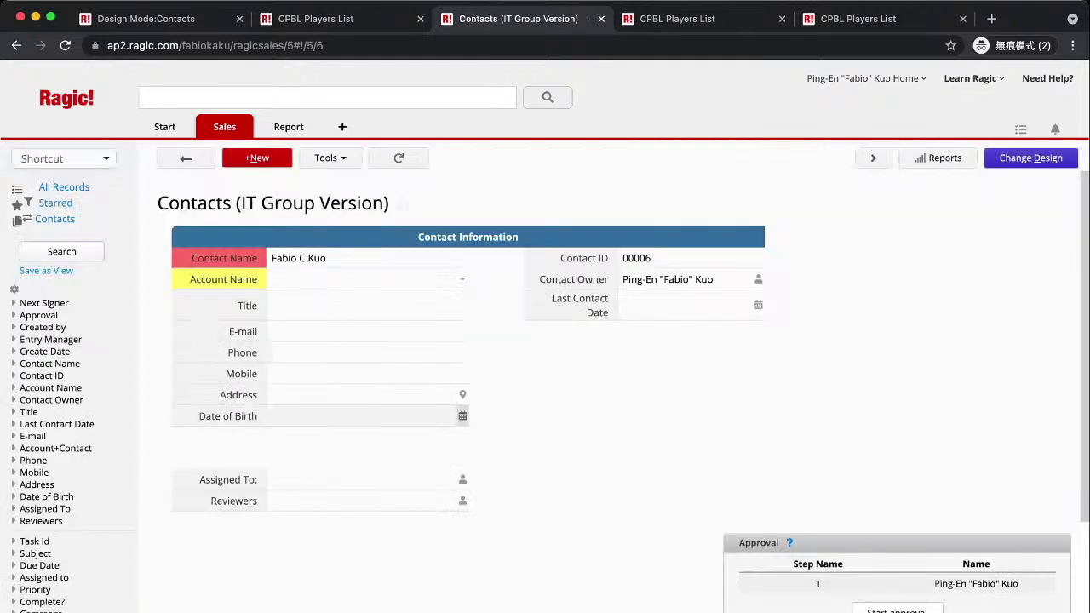
{"action": "left_click", "coordinate": [360, 497]}
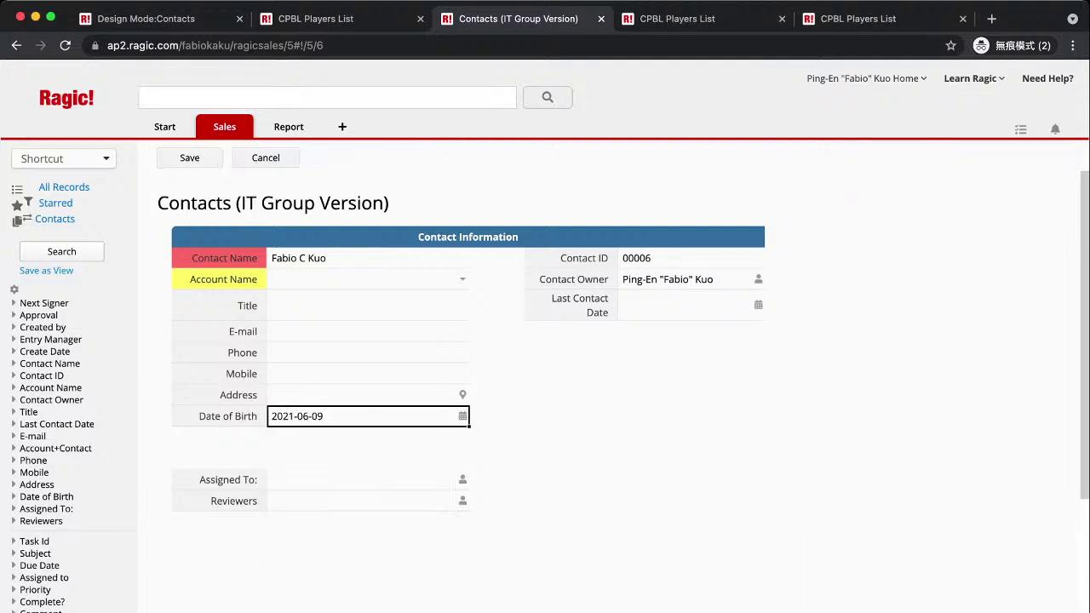
{"action": "left_click", "coordinate": [366, 415]}
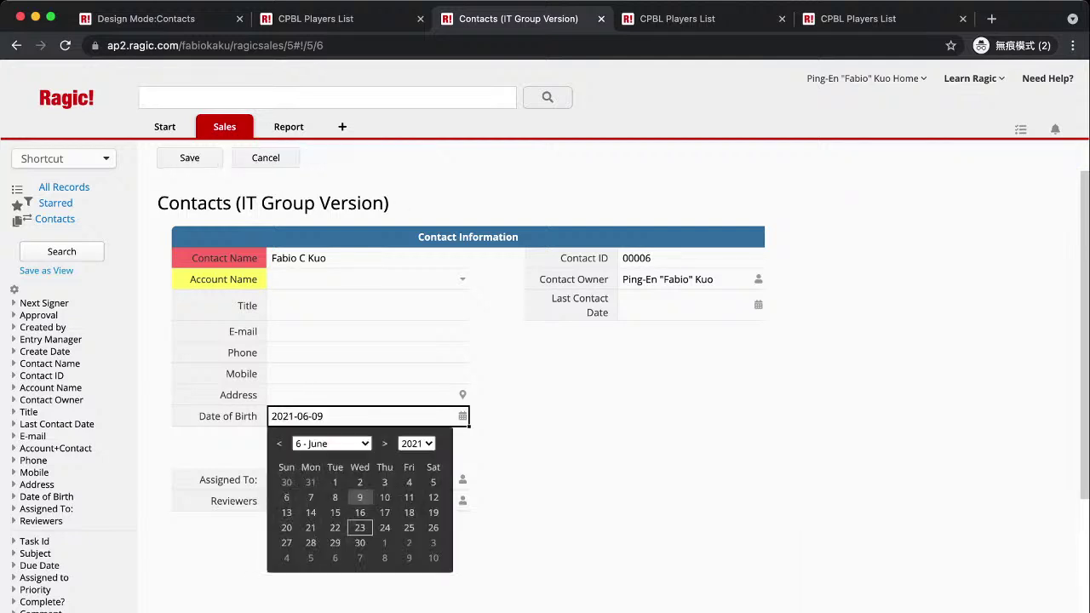
{"action": "left_click", "coordinate": [335, 527]}
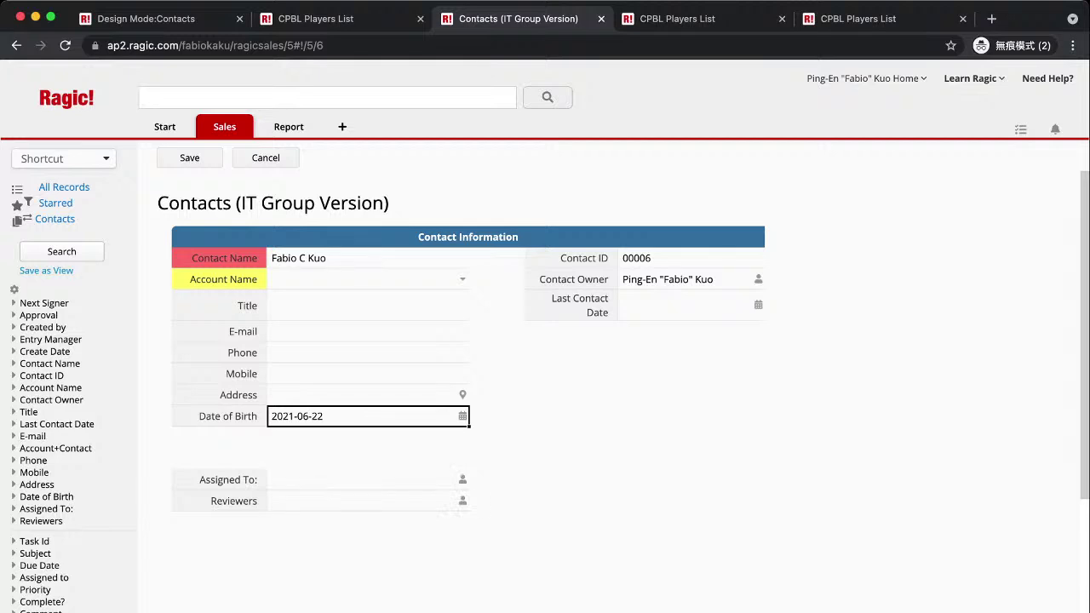
{"action": "left_click", "coordinate": [189, 158]}
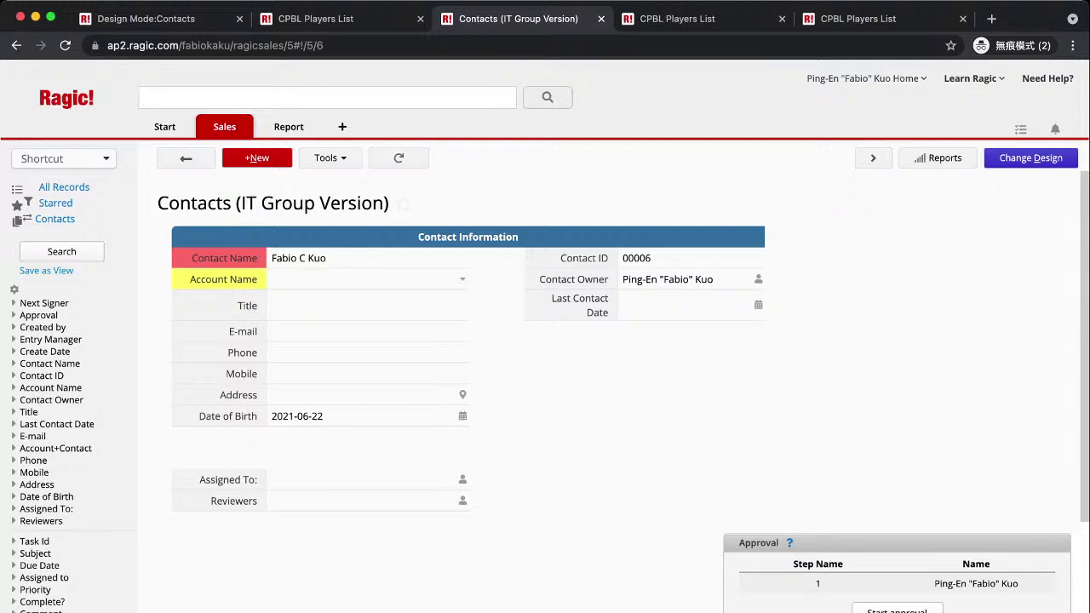
Open Account Setup's Company Setting and begin editing the dd-MM-yyyy Default Date Format.
{"action": "mouse_move", "coordinate": [164, 126]}
{"action": "left_click", "coordinate": [204, 204]}
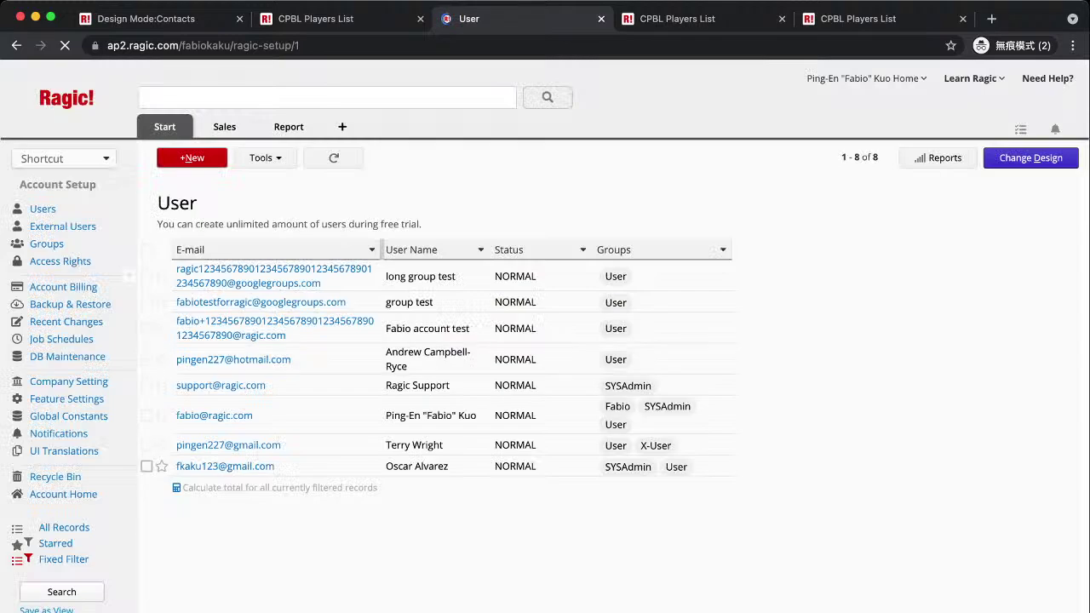
{"action": "left_click", "coordinate": [69, 382]}
{"action": "scroll", "coordinate": [578, 392], "scroll_direction": "down", "scroll_amount": 10}
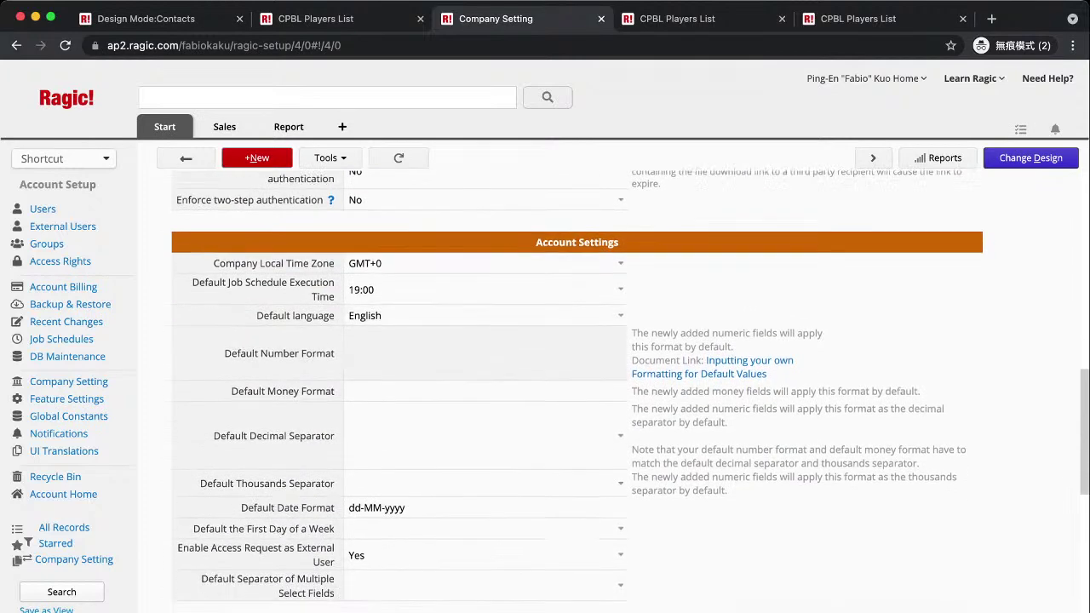
{"action": "scroll", "coordinate": [577, 392], "scroll_direction": "up", "scroll_amount": 10}
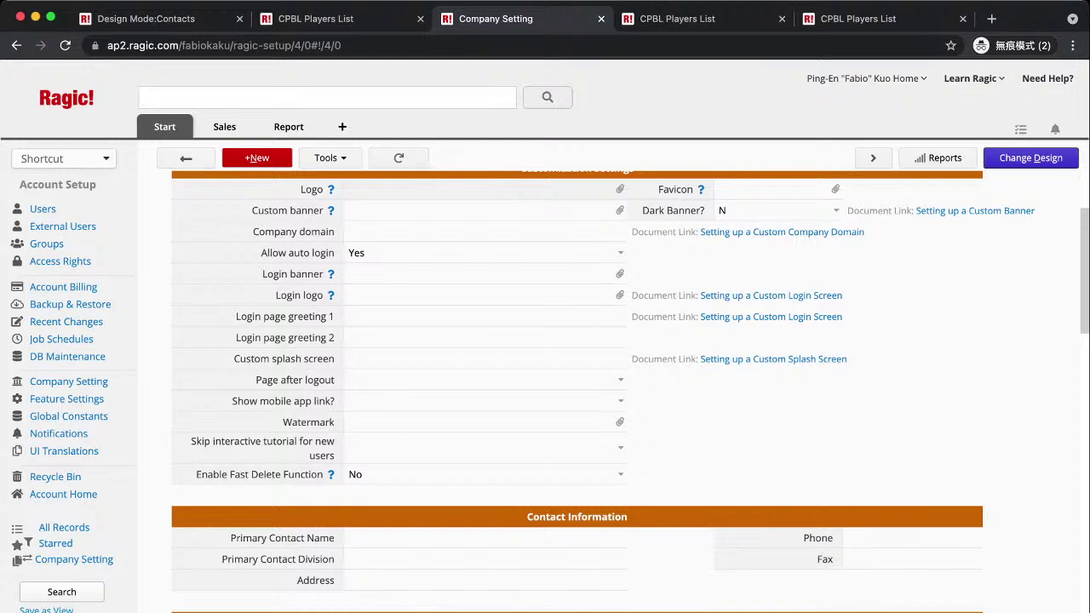
{"action": "mouse_move", "coordinate": [164, 126]}
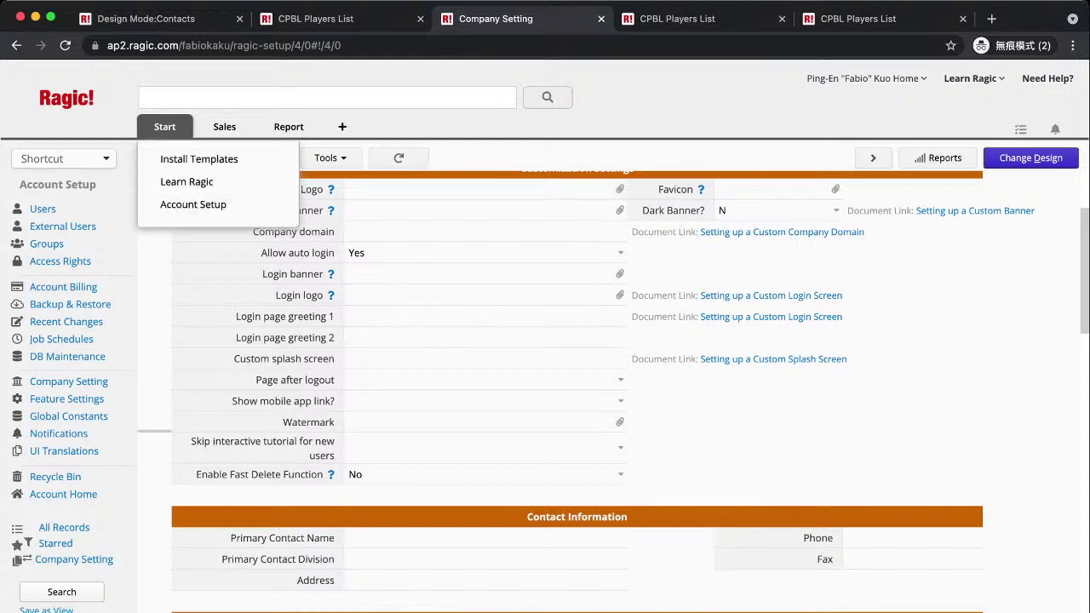
{"action": "left_click", "coordinate": [68, 381]}
{"action": "scroll", "coordinate": [576, 392], "scroll_direction": "down", "scroll_amount": 15}
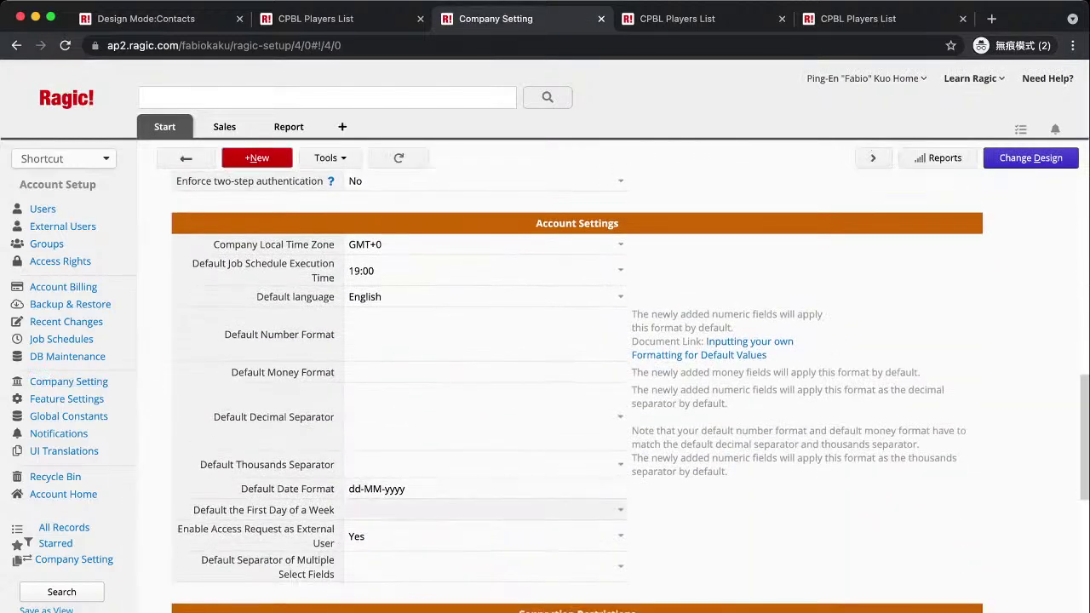
{"action": "left_click", "coordinate": [405, 489]}
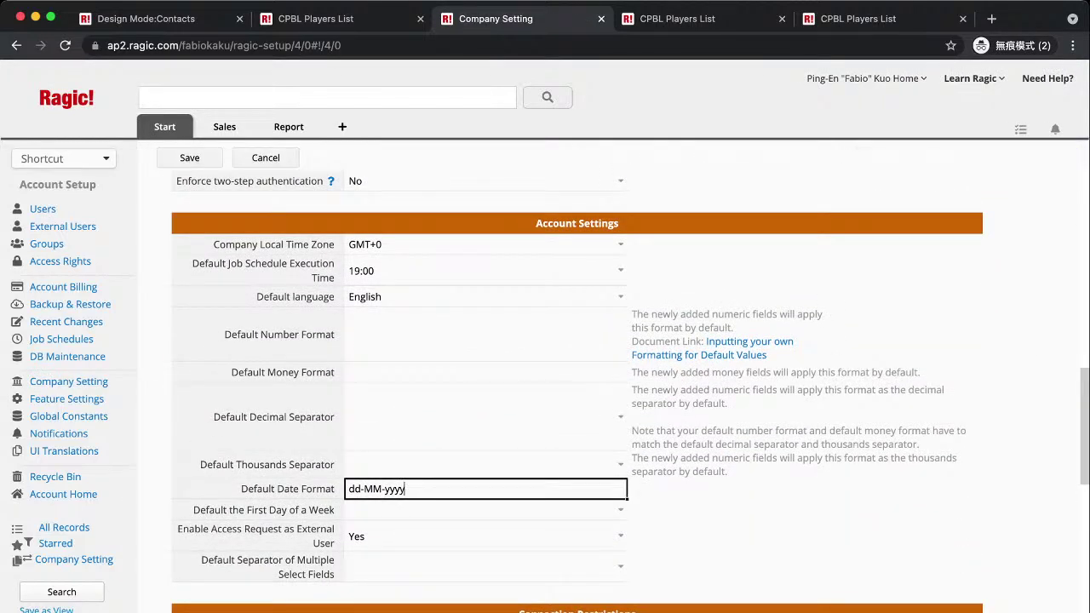